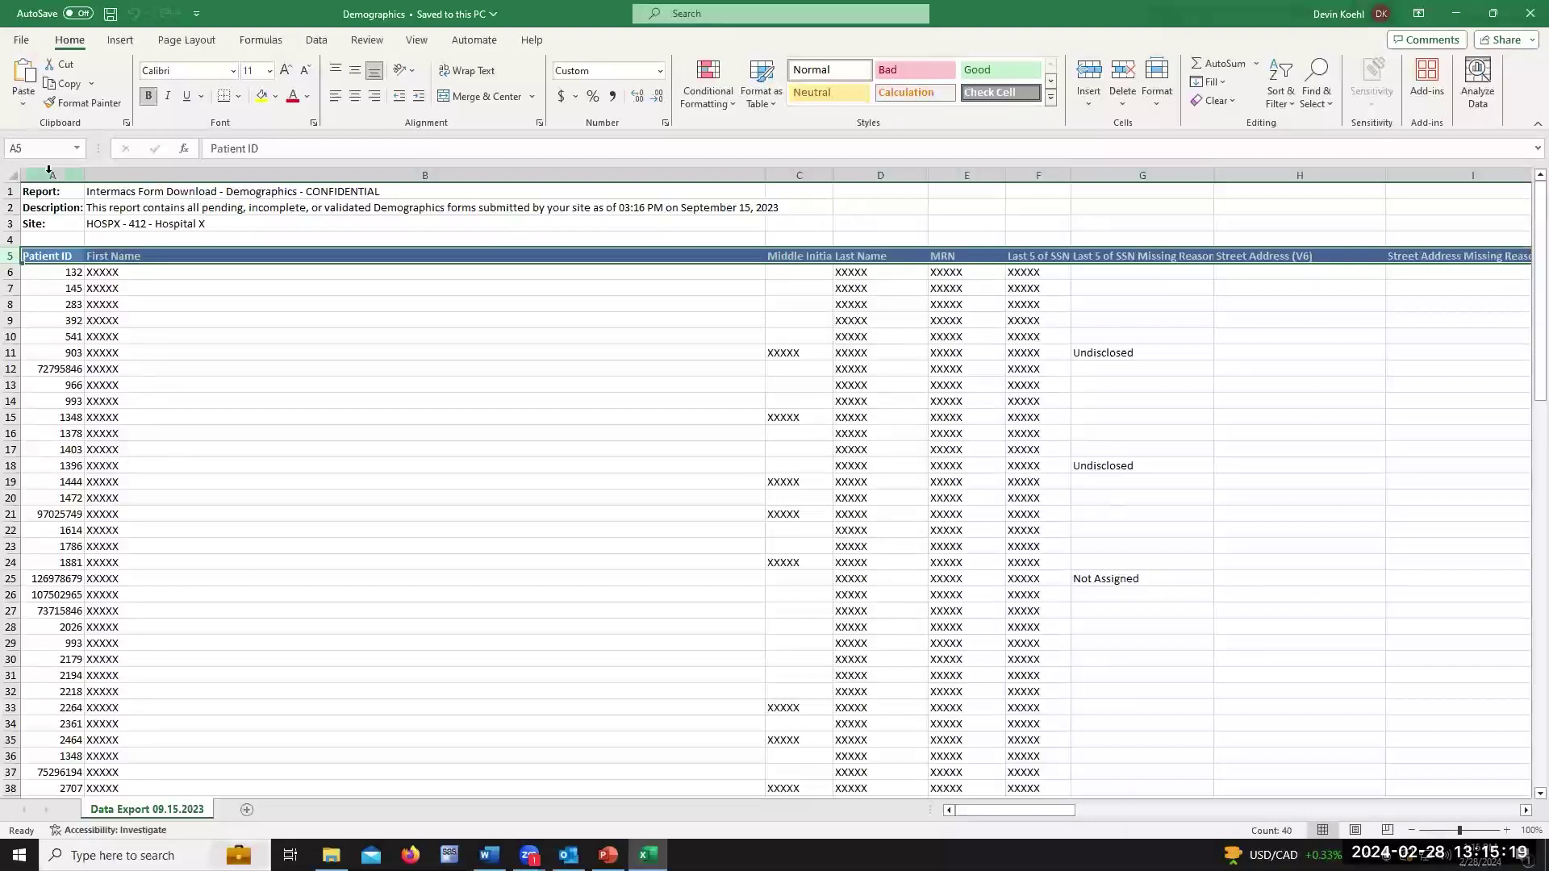
- Review the report name, description and site rows at the top of the Demographics export
click(10, 192)
click(9, 224)
click(10, 191)
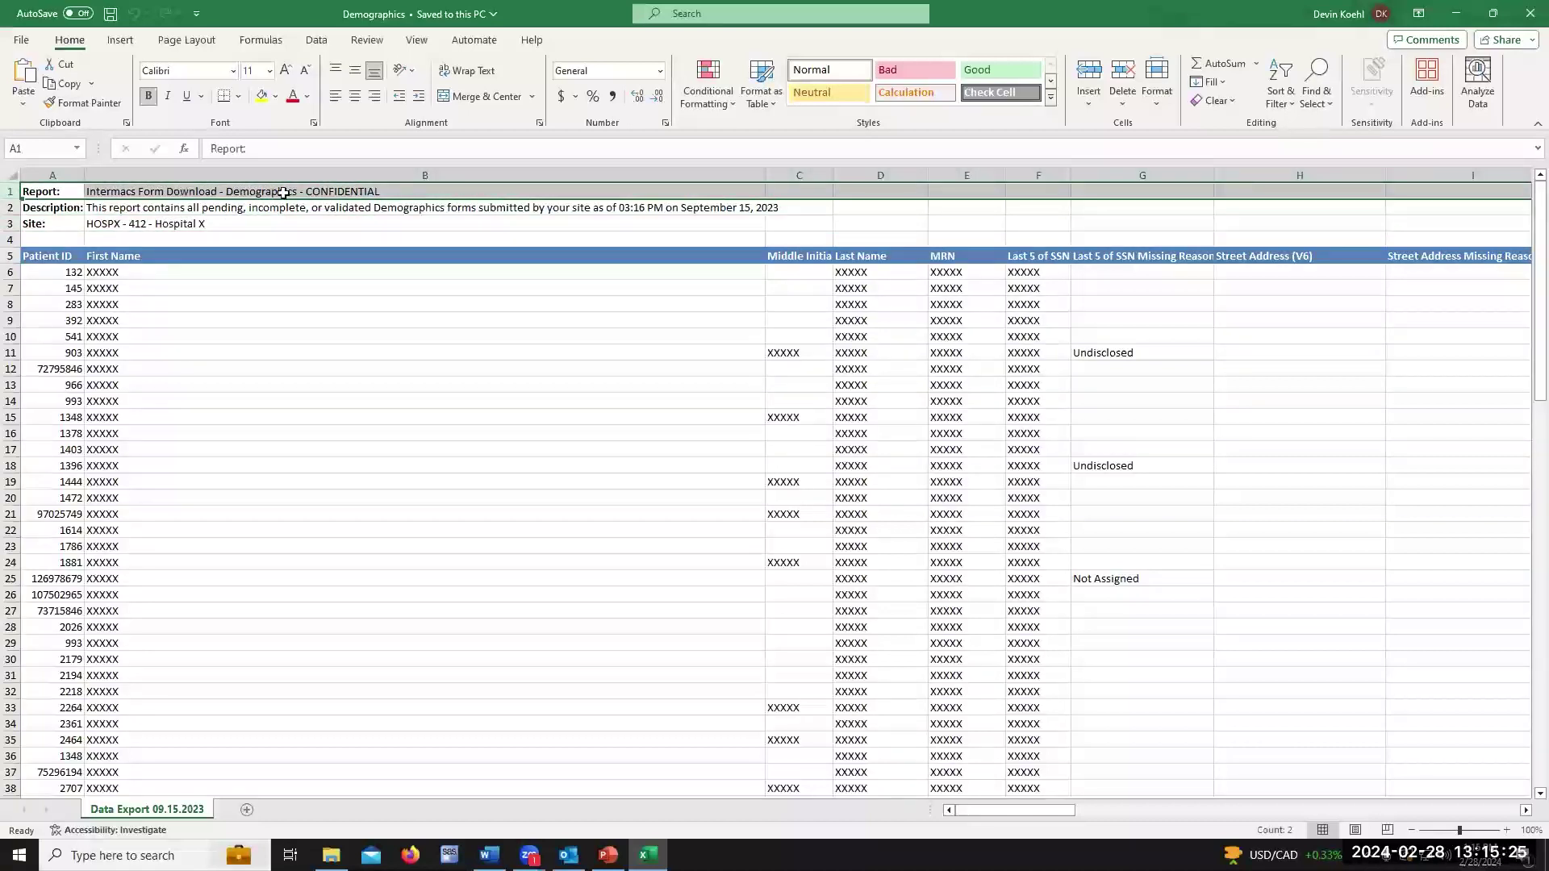
click(339, 208)
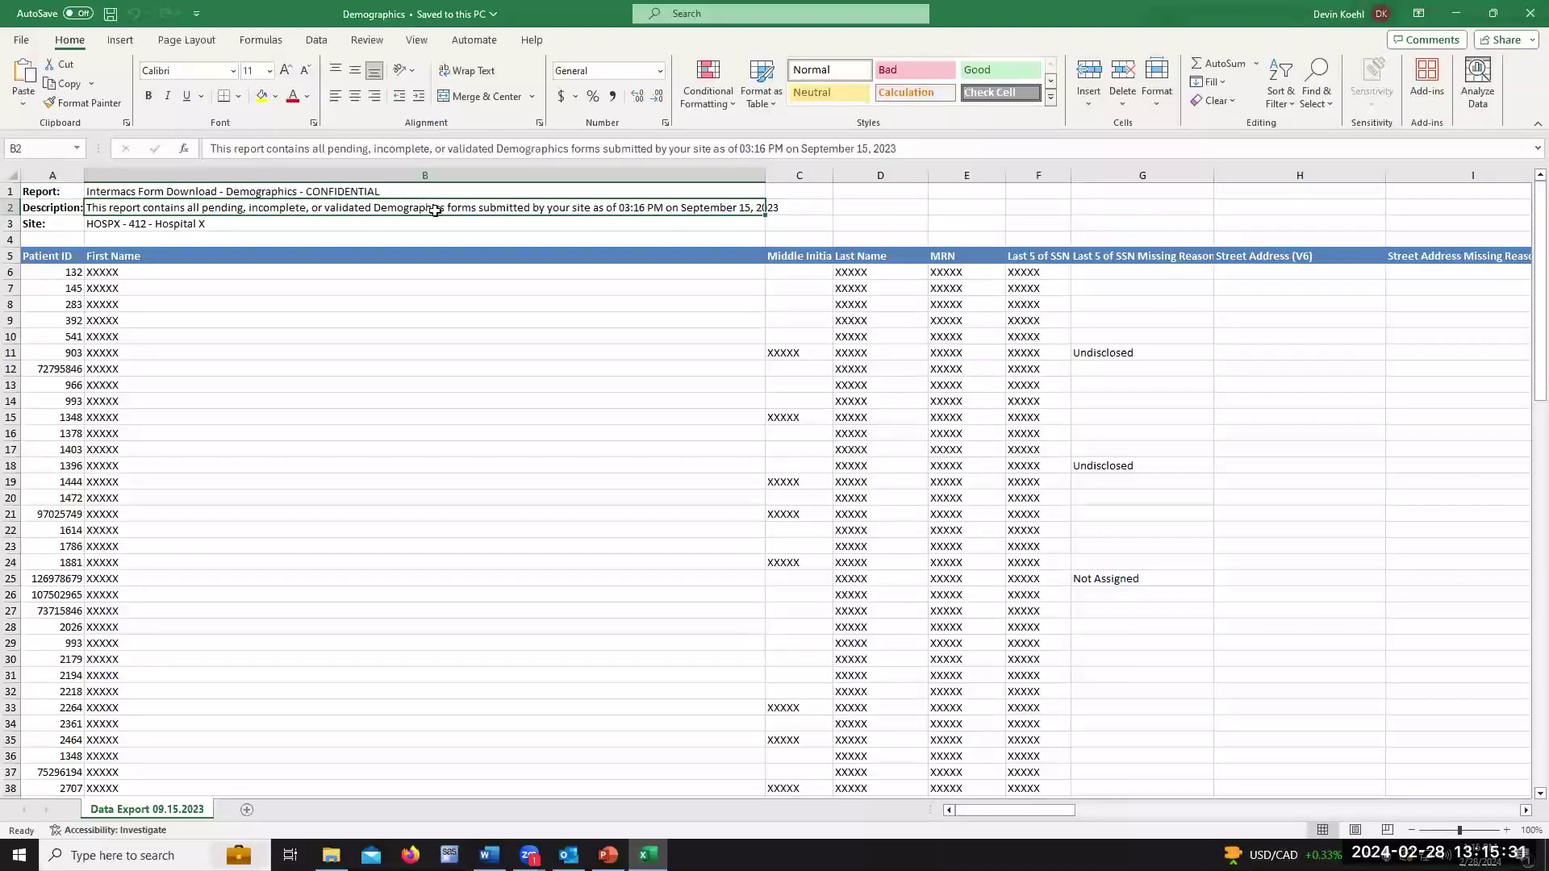
click(125, 225)
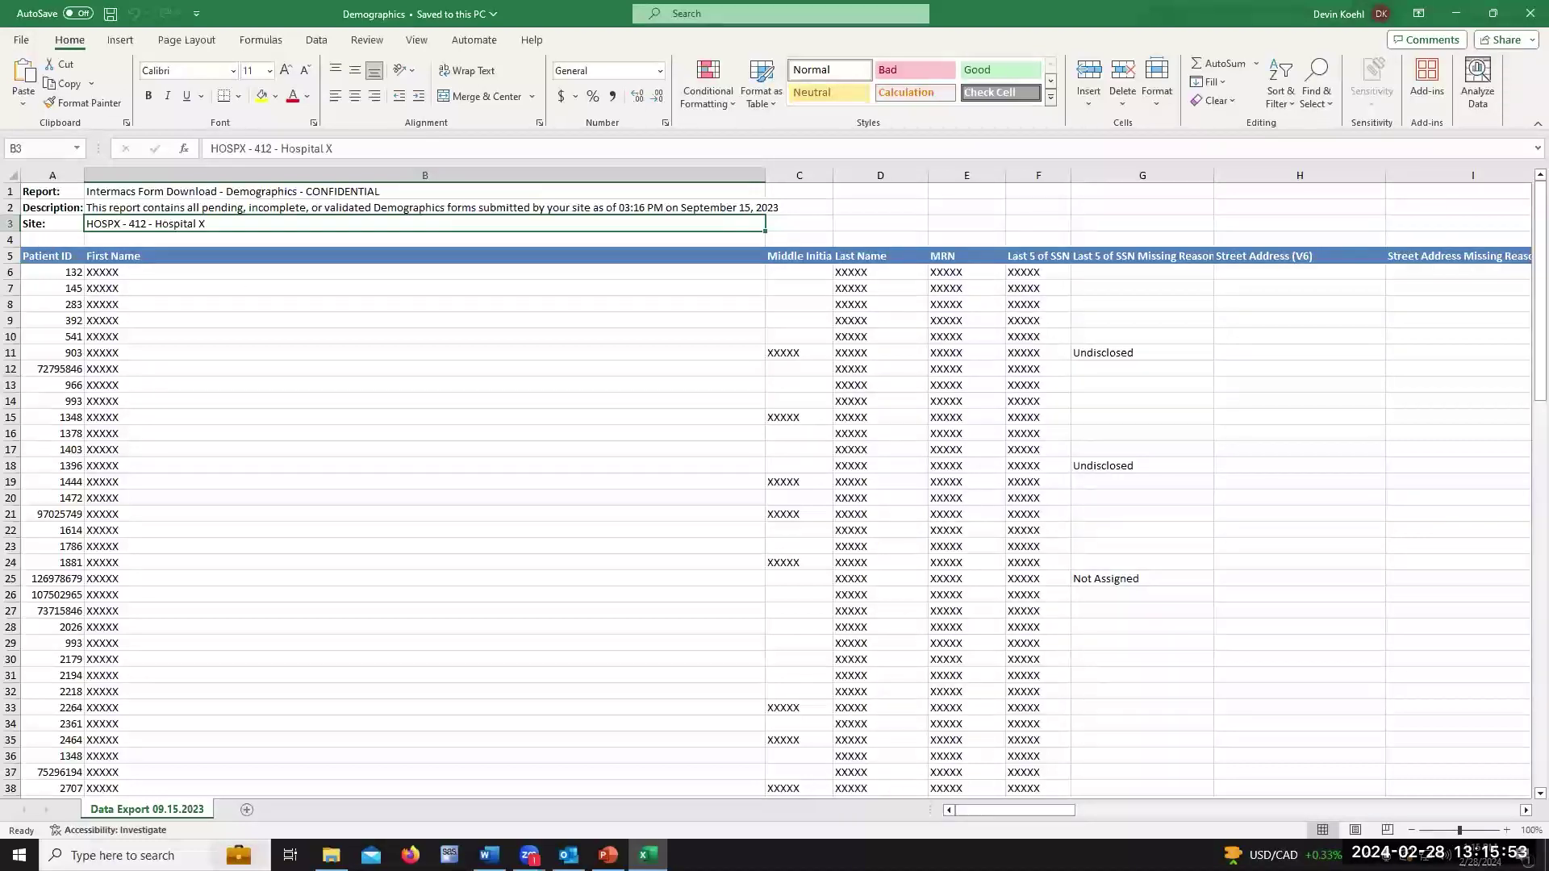
- Add filters to the column headers in row 5, starting at Patient ID
click(12, 256)
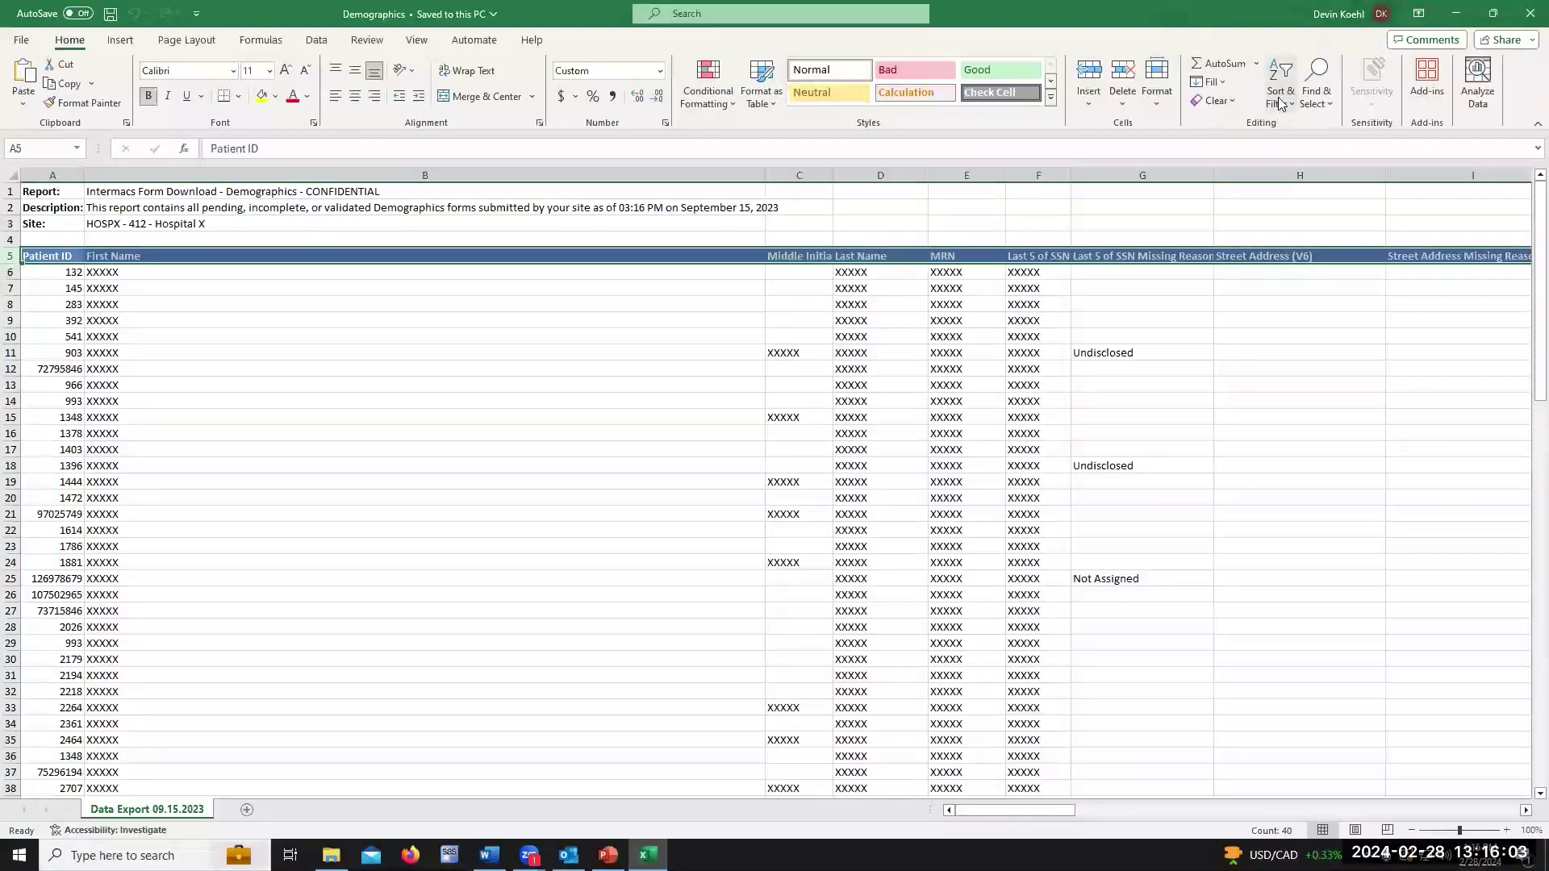
click(1282, 103)
click(1305, 194)
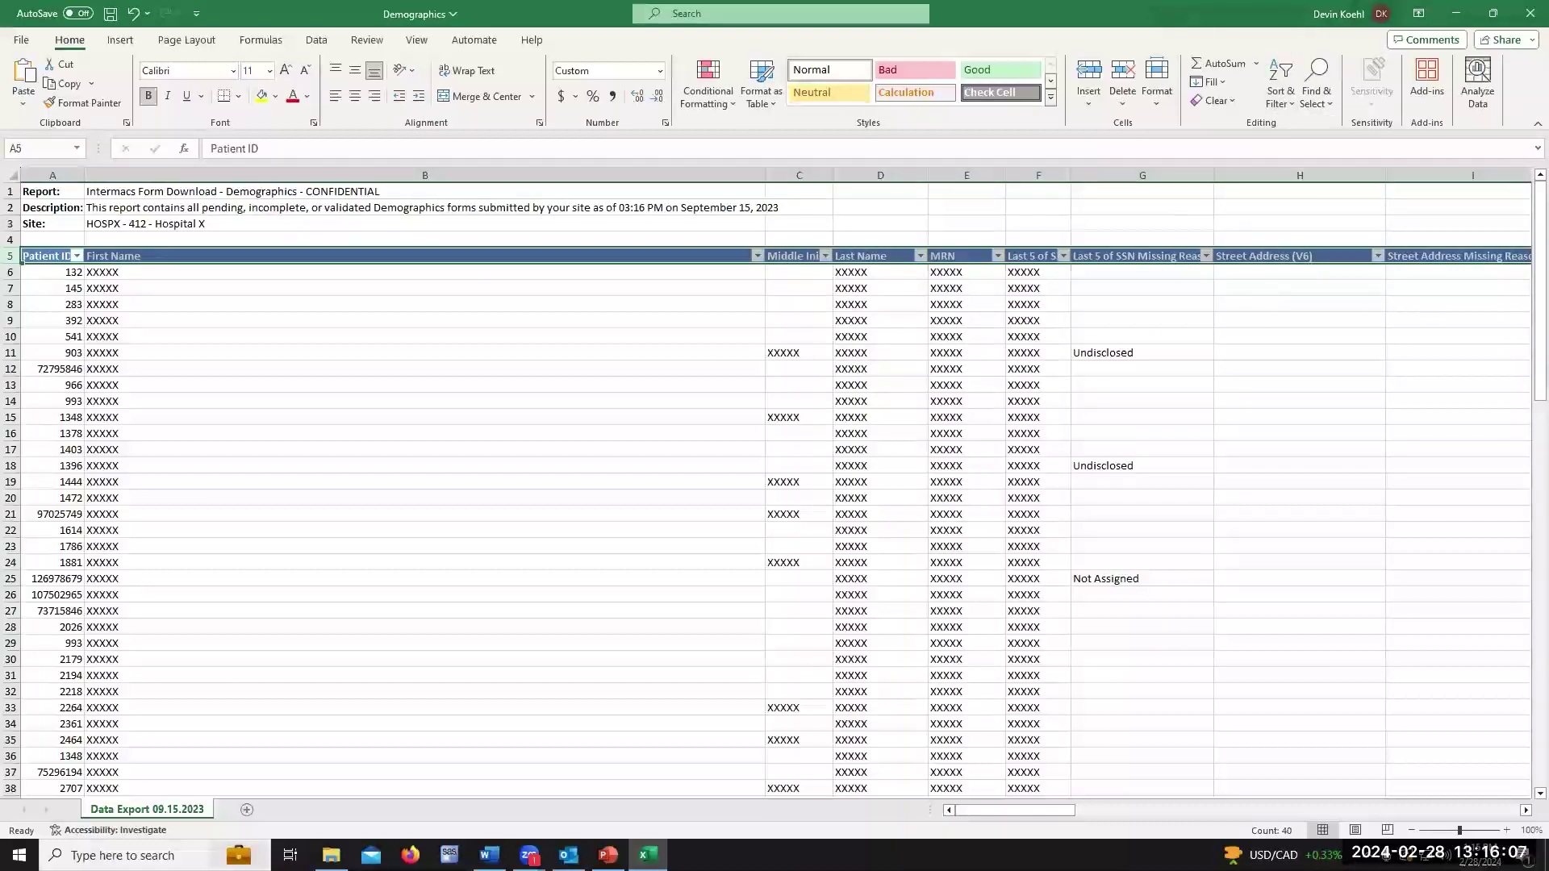
- Filter the Gender column to show only F records
drag(979, 811, 1119, 825)
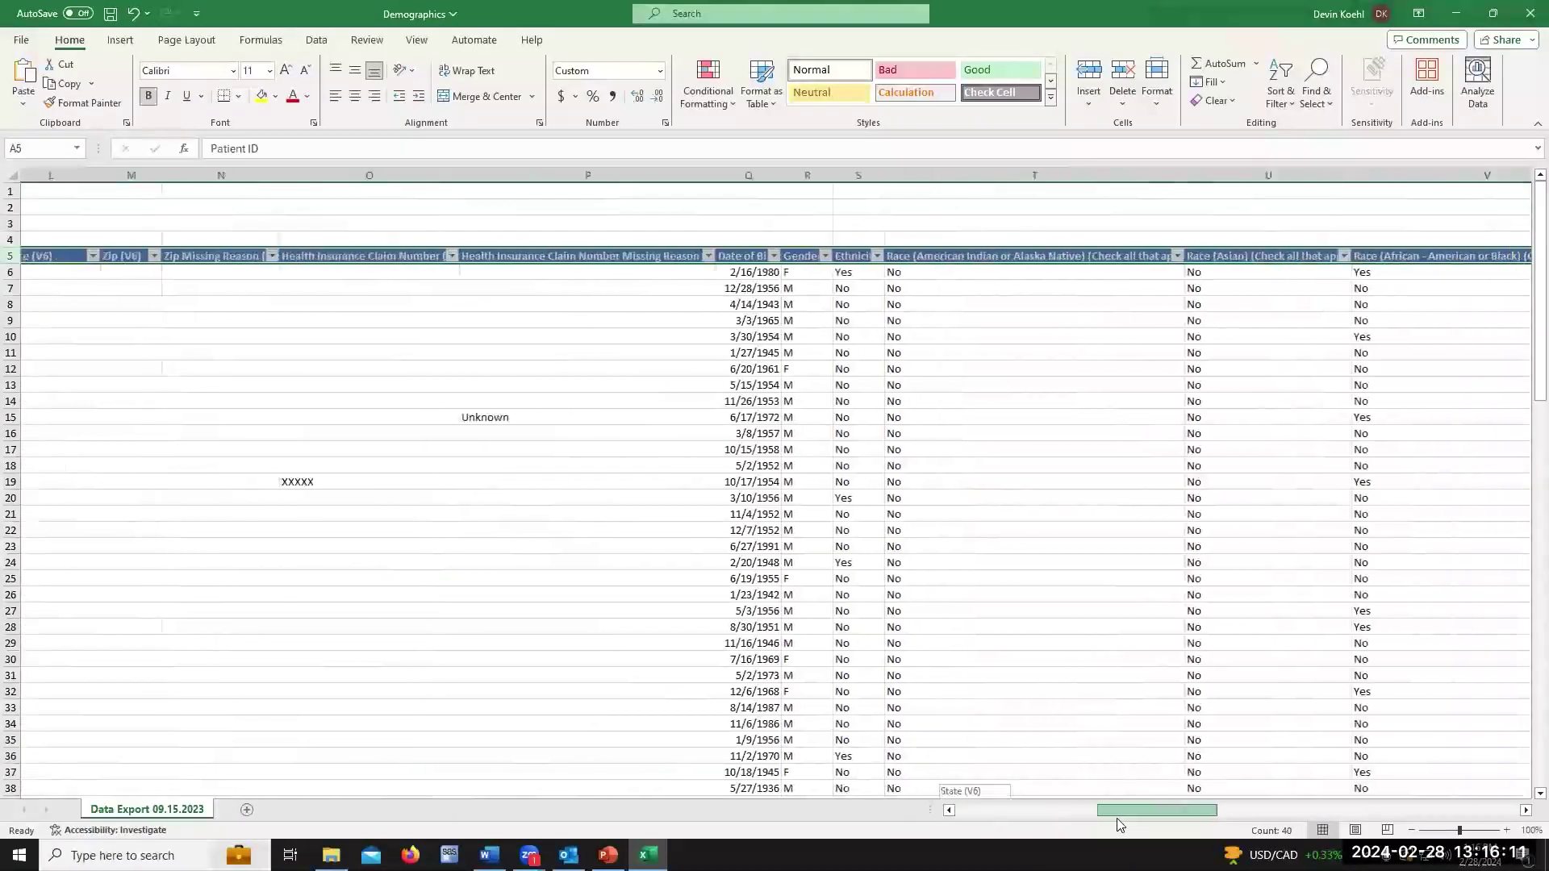
click(825, 256)
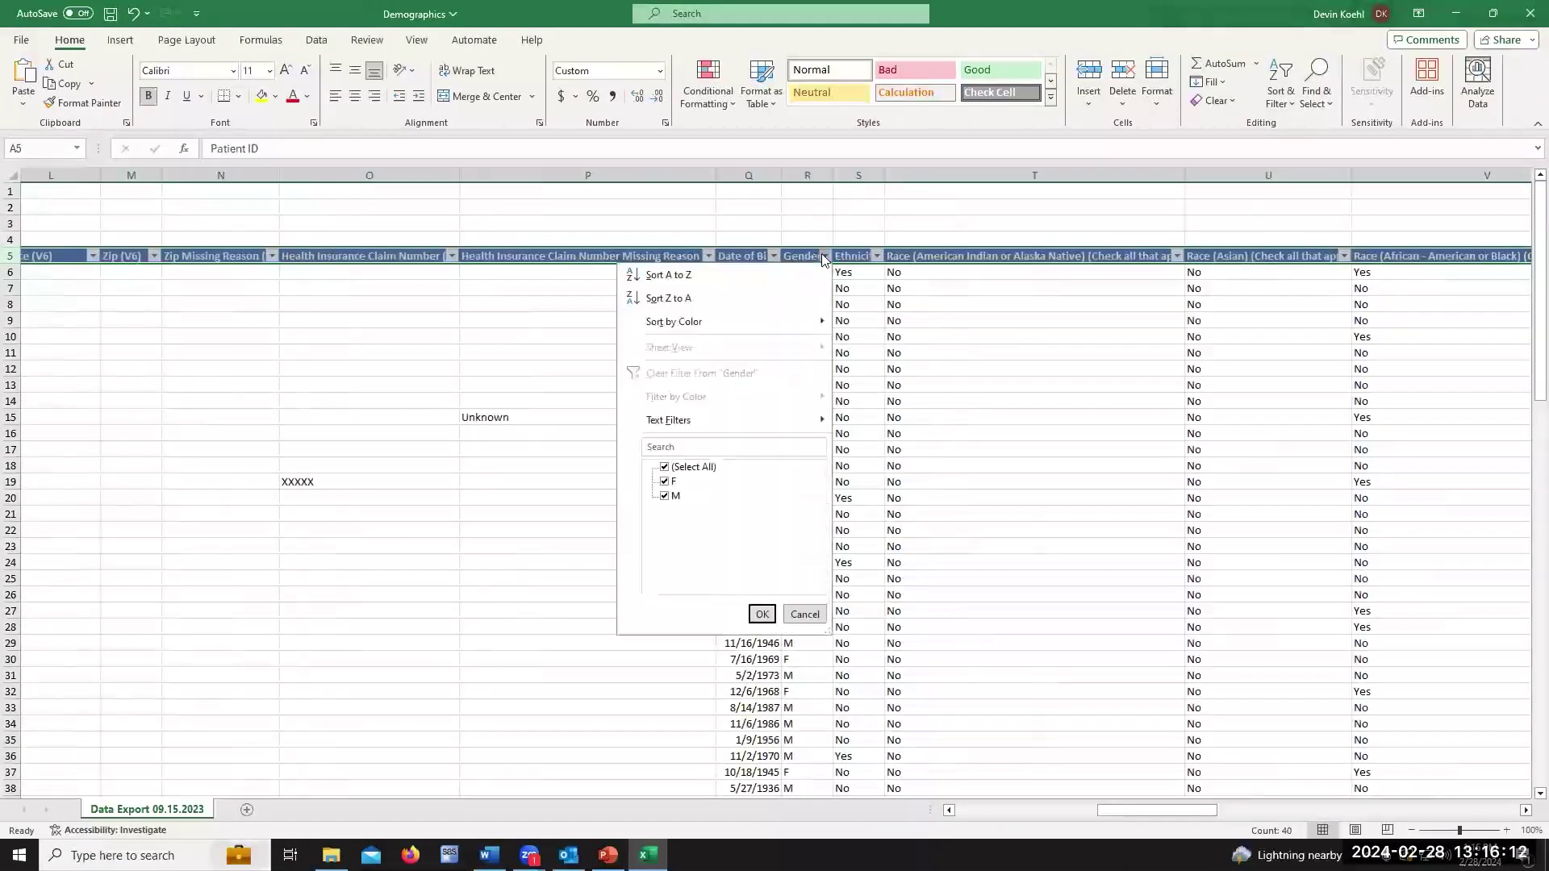
click(665, 466)
click(664, 481)
click(762, 614)
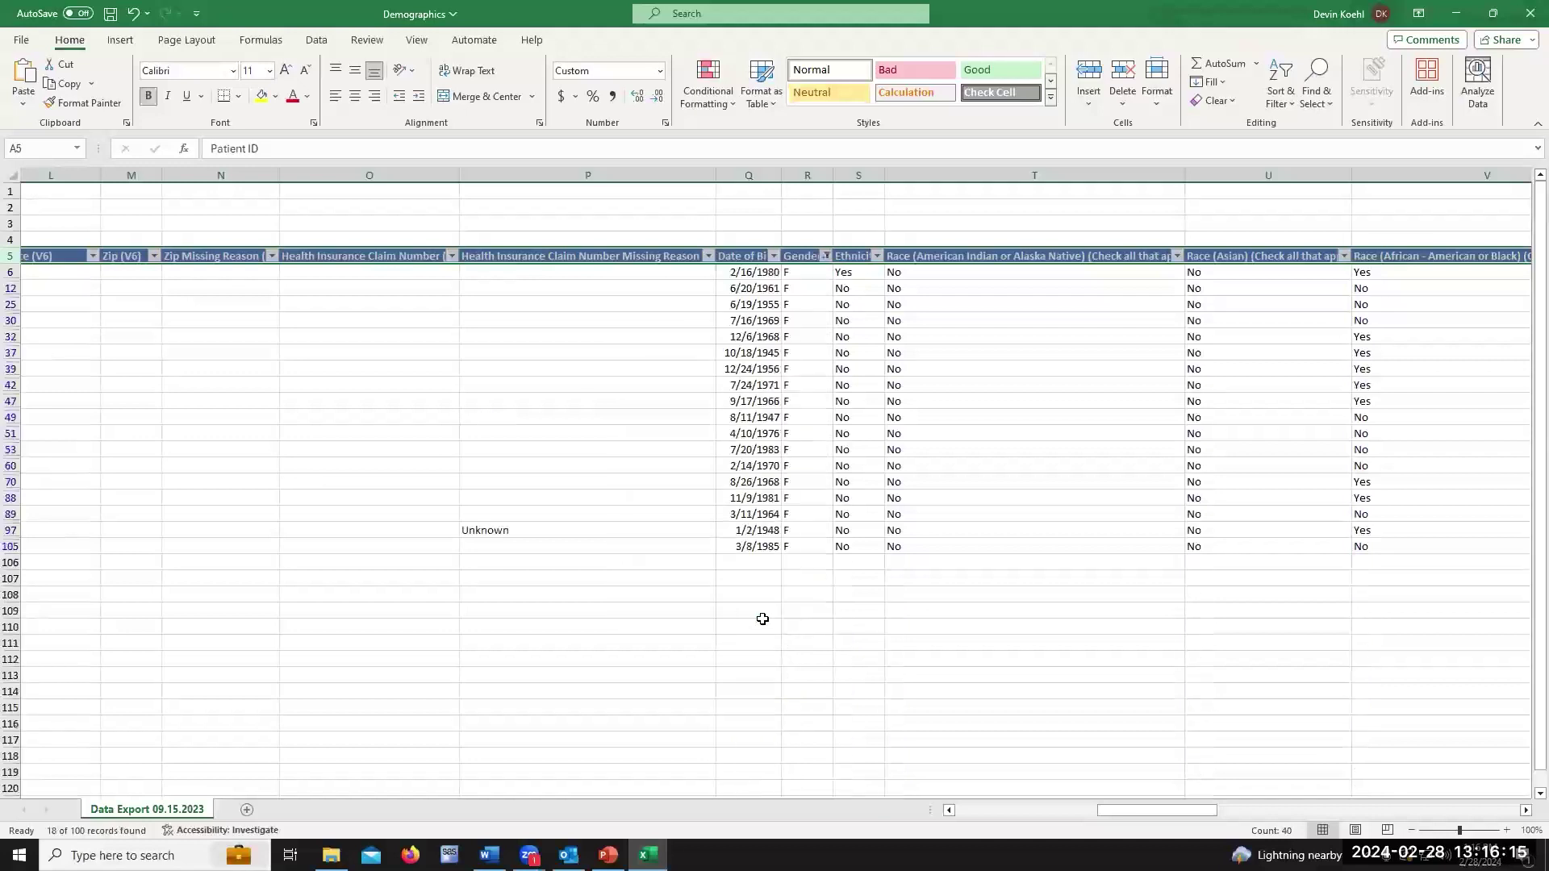
- Reset the Gender filter to include all values
click(825, 256)
click(664, 466)
click(762, 614)
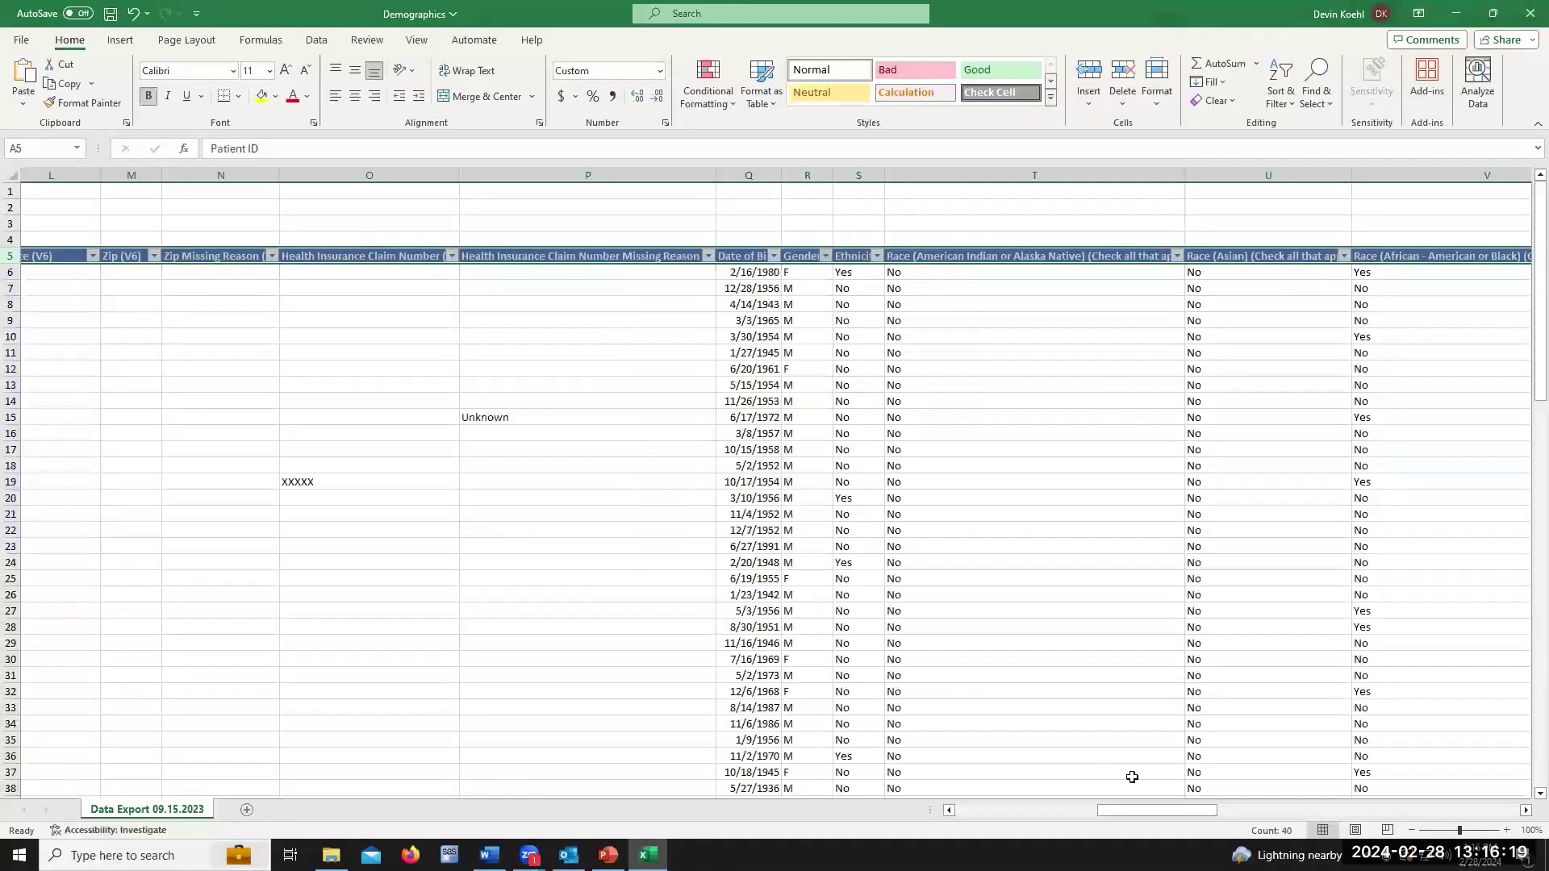
- Filter the Marital Status column to show only Married patients
drag(1183, 810, 1317, 809)
click(1021, 256)
click(860, 468)
click(859, 511)
click(956, 613)
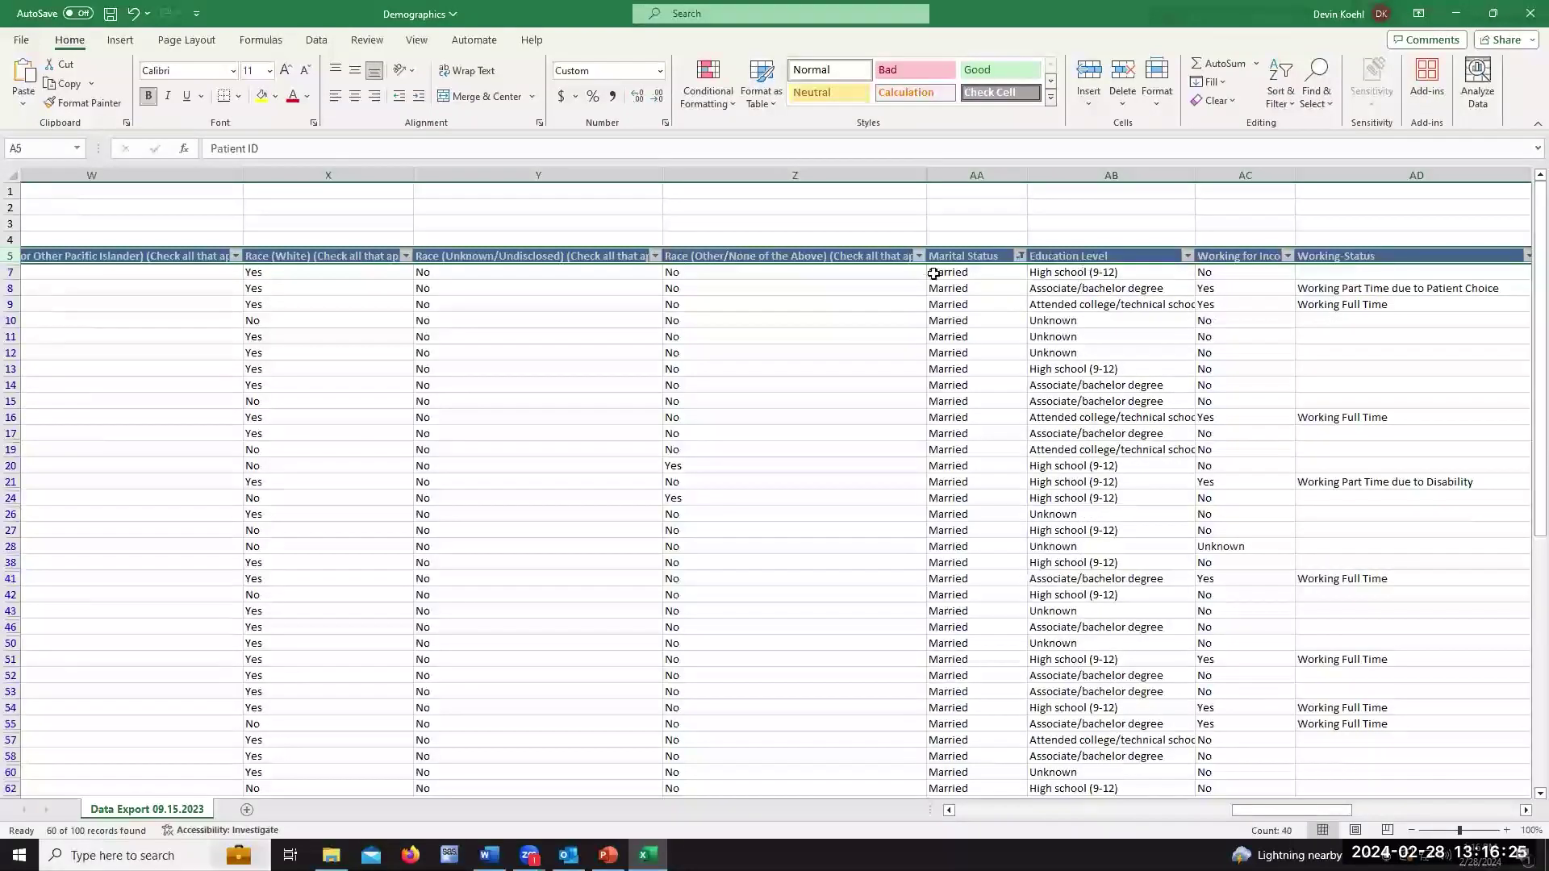
- Reset the Marital Status filter to include all values
click(975, 274)
click(955, 259)
click(1021, 257)
click(878, 467)
click(956, 614)
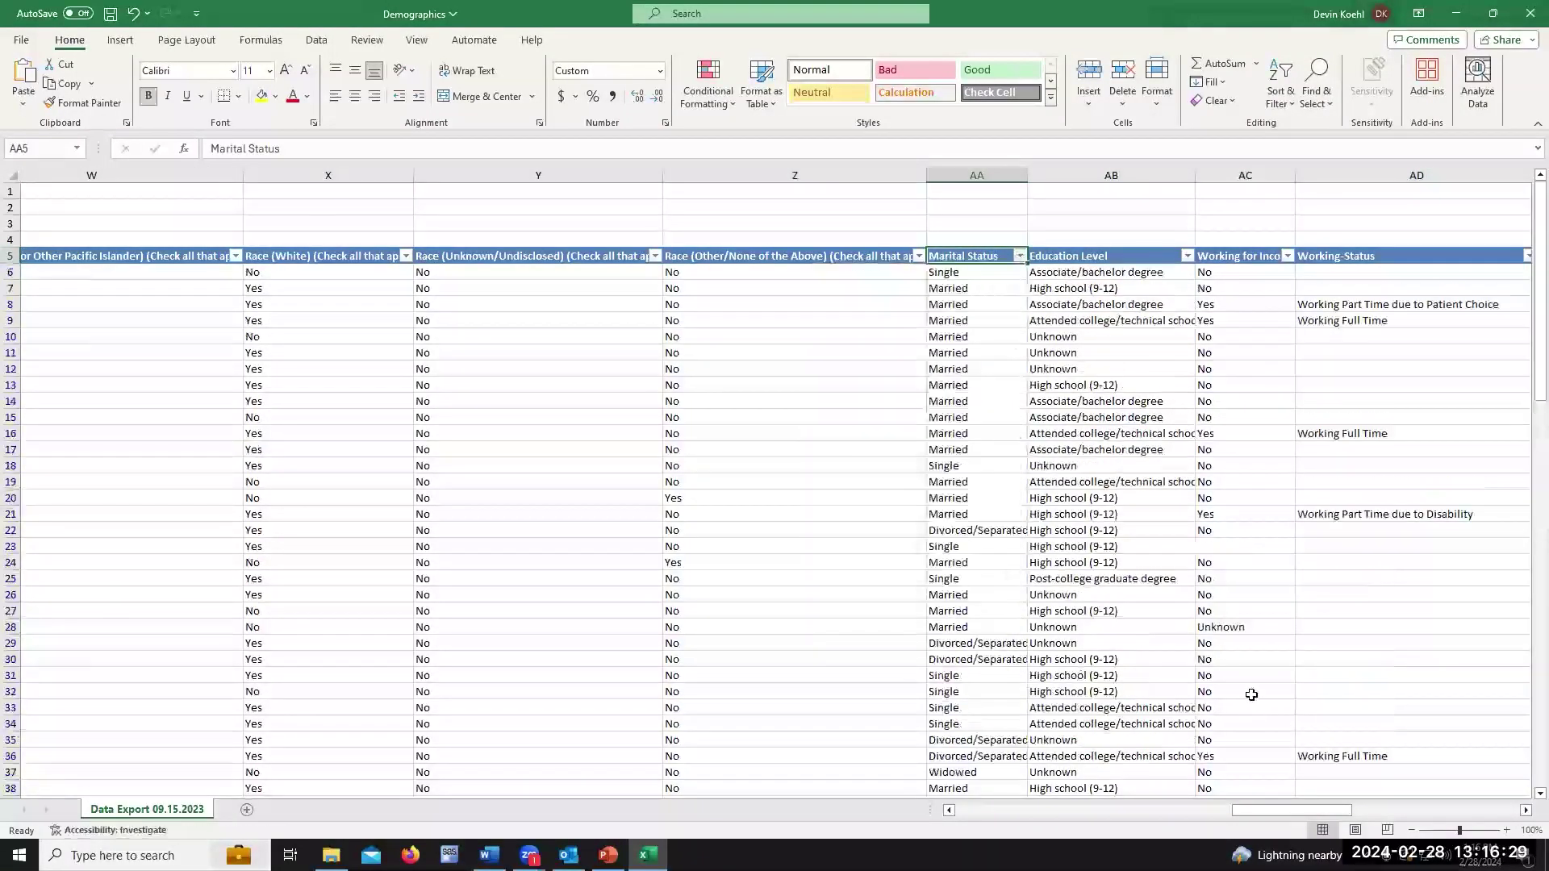
- Create a PivotTable on a new worksheet from the data in rows 5 through 105, including the header row
drag(1291, 810, 972, 807)
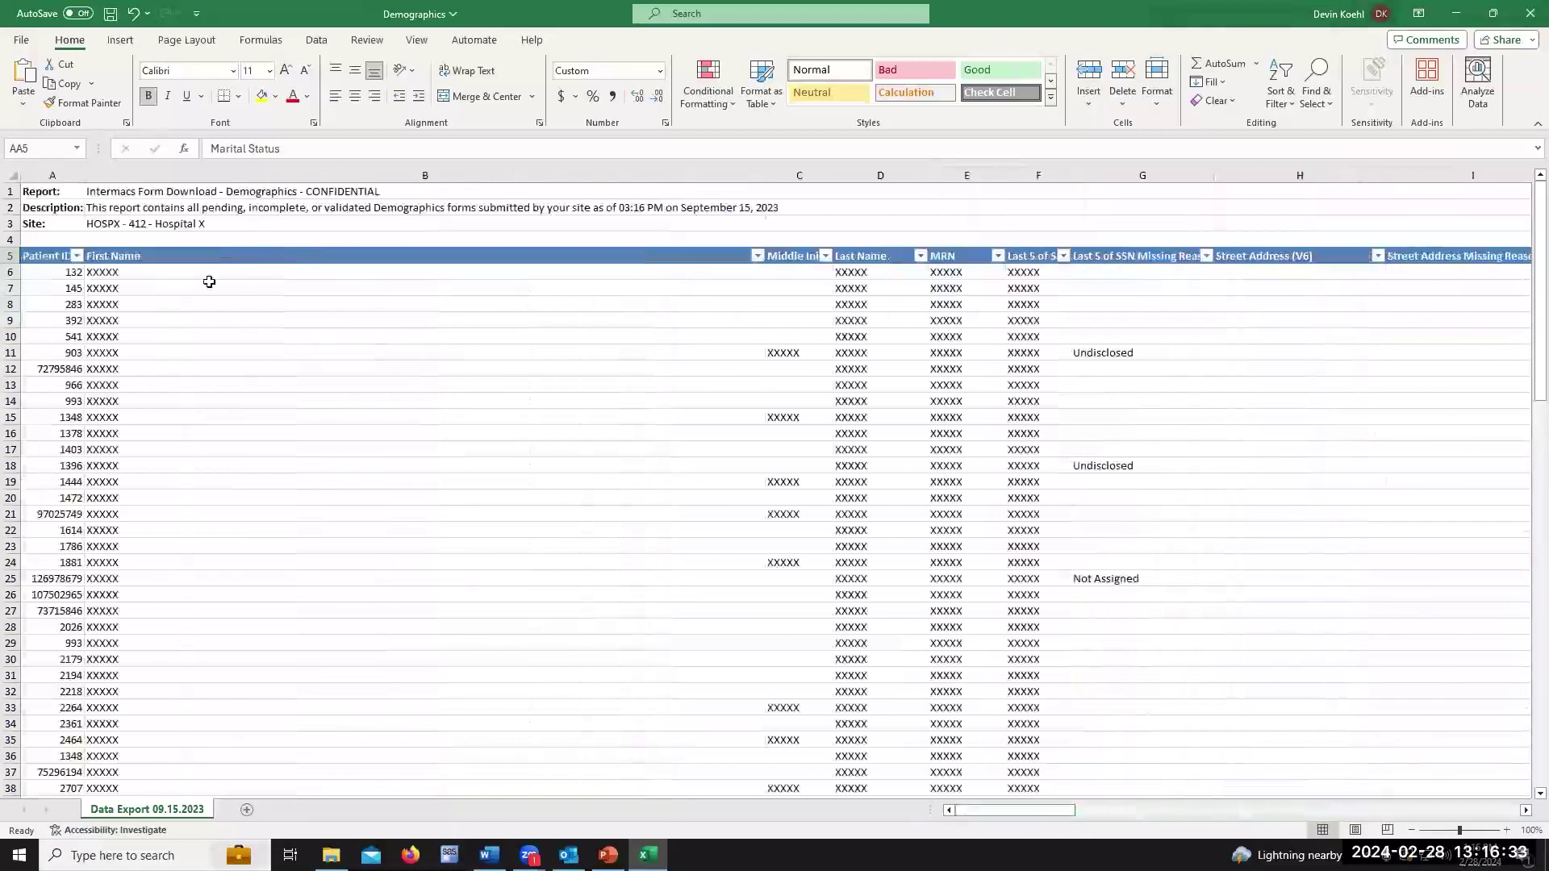
click(11, 255)
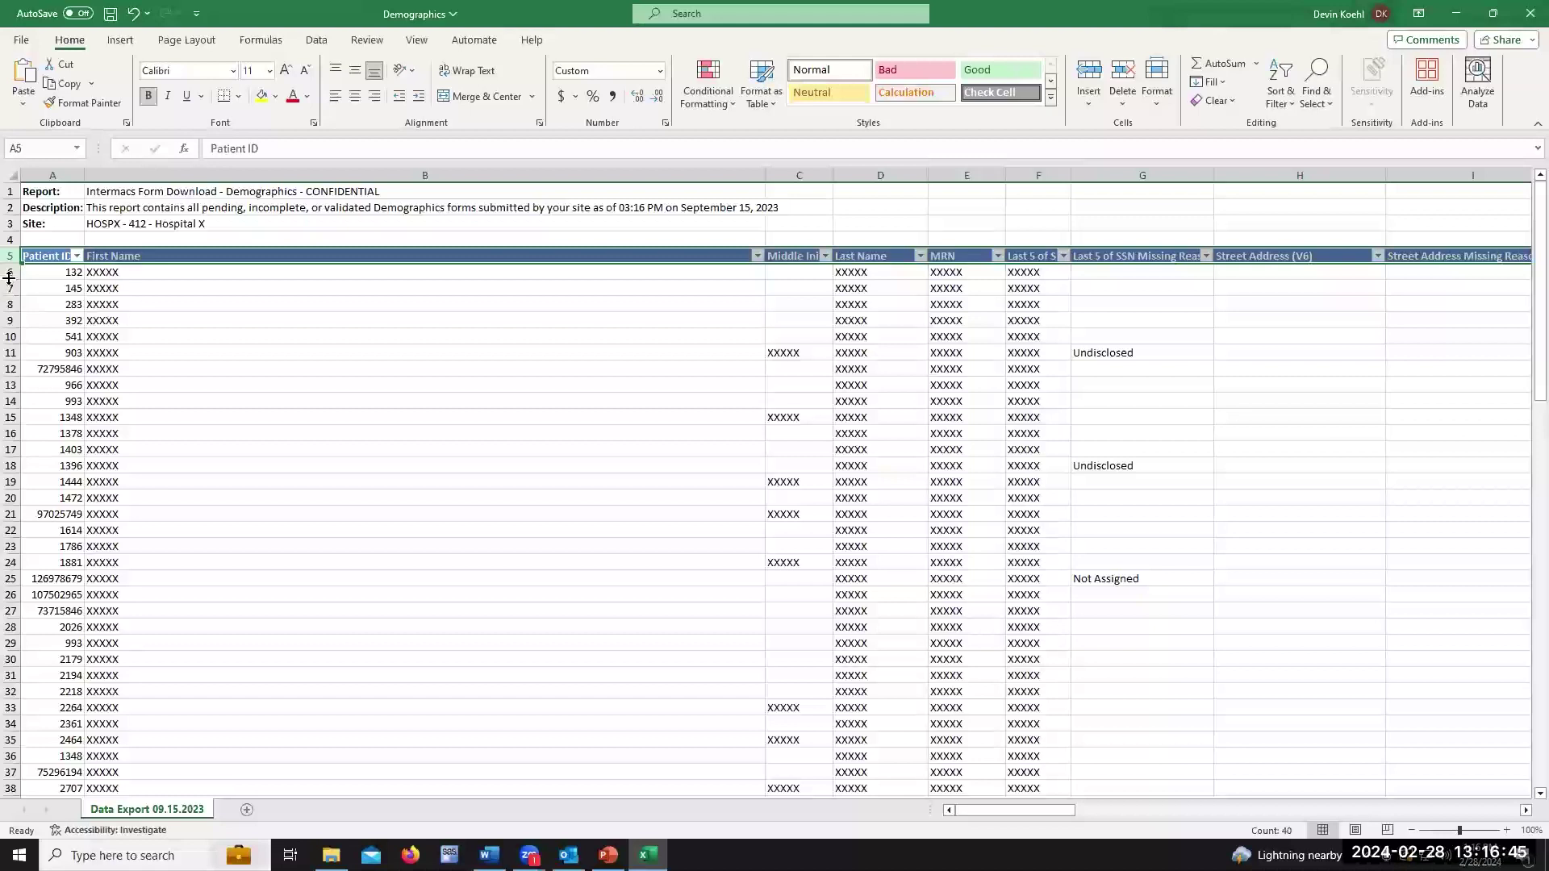
scroll(251, 378, down, 20)
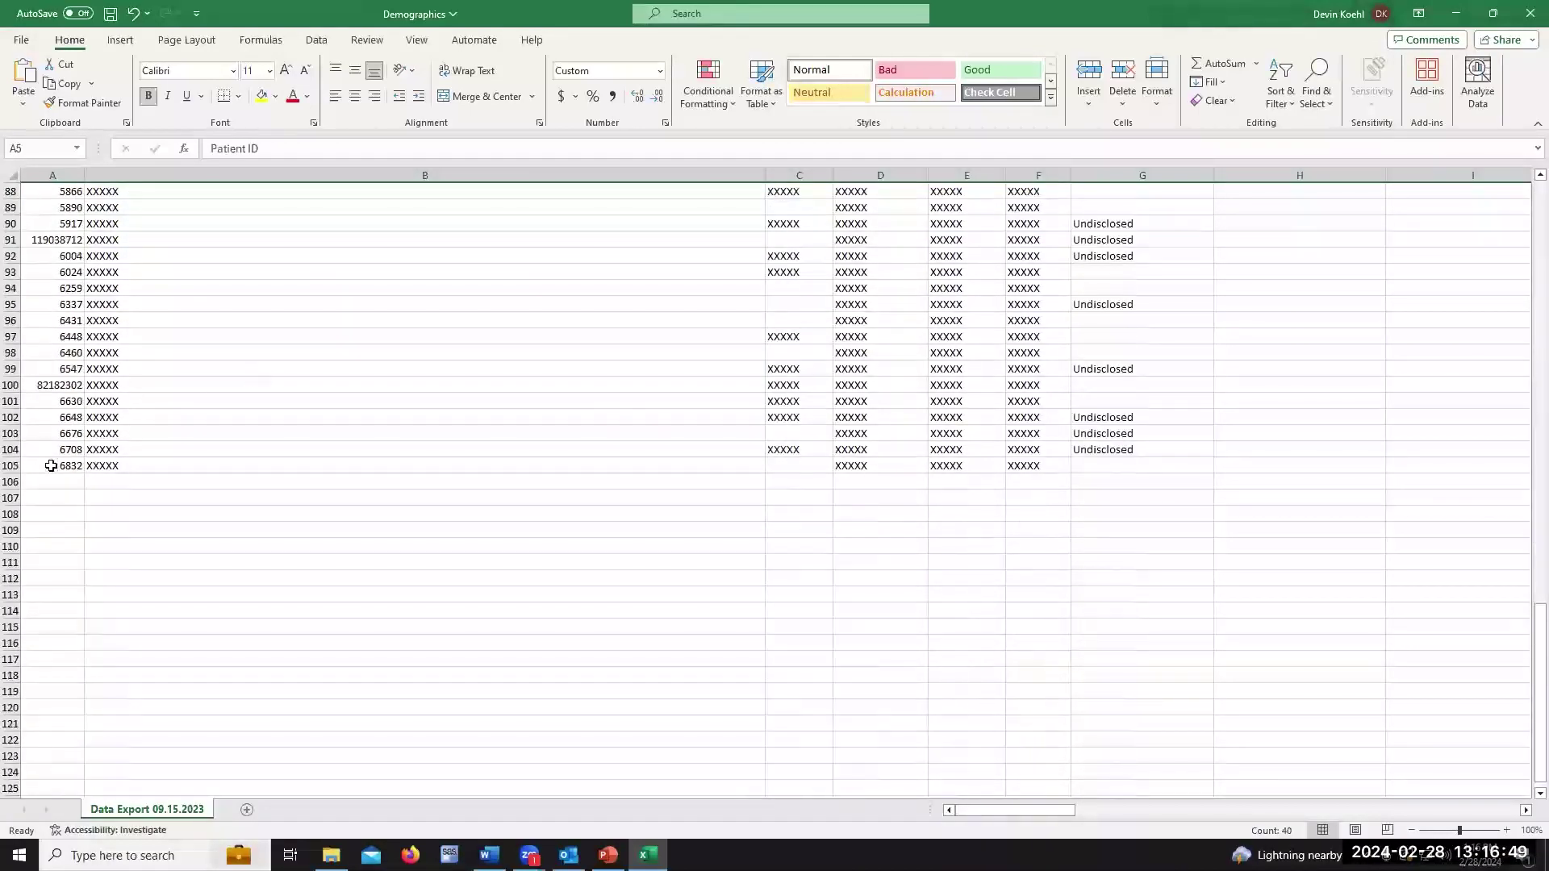
shift+click(10, 466)
scroll(287, 440, up, 16)
scroll(287, 440, up, 13)
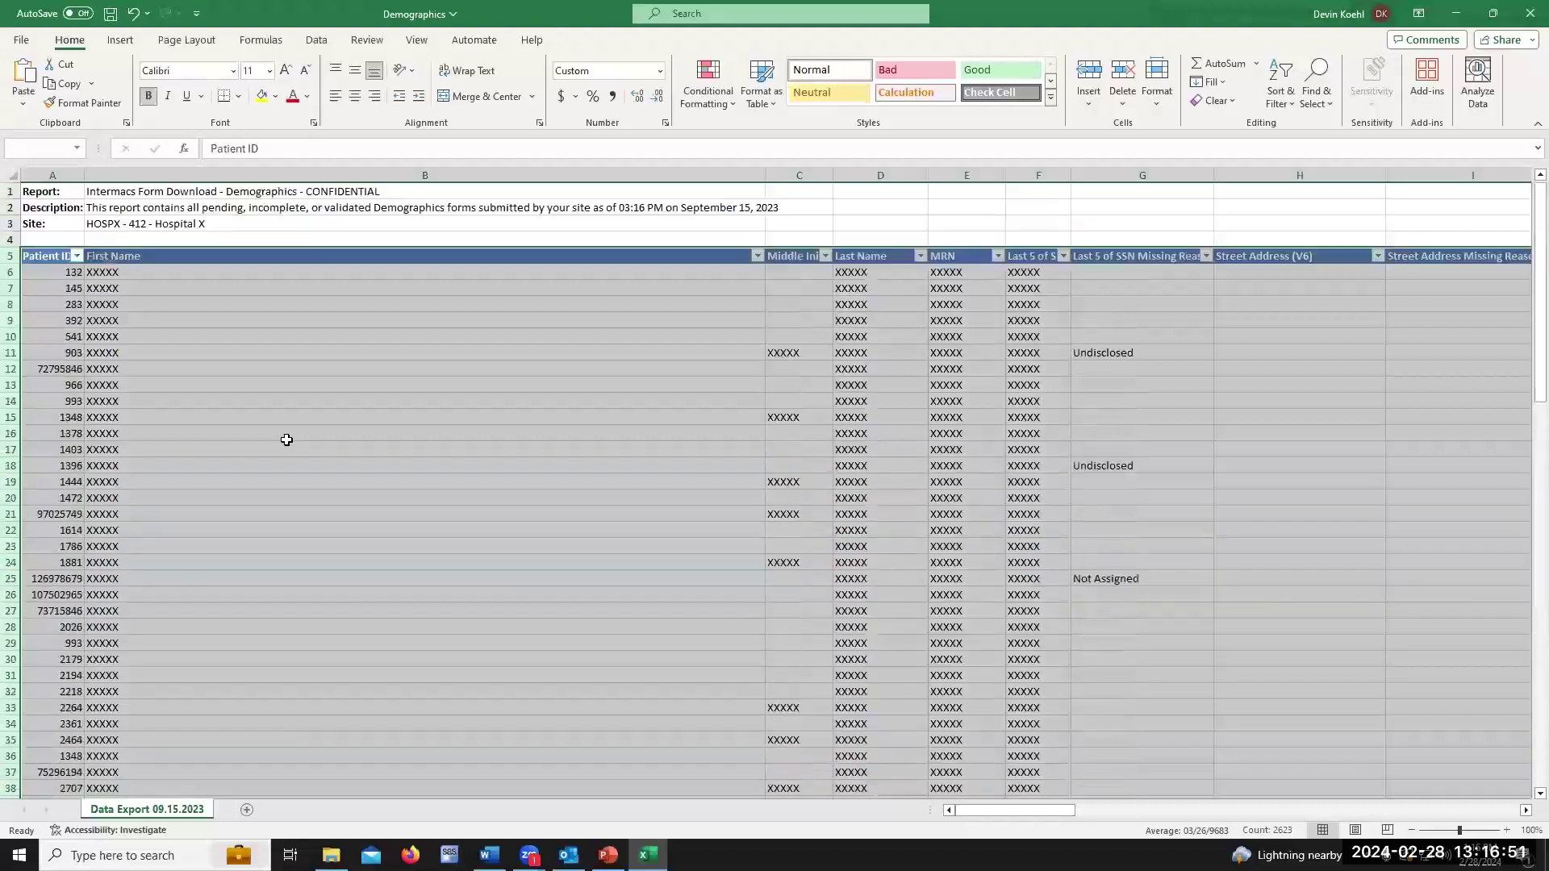
click(121, 40)
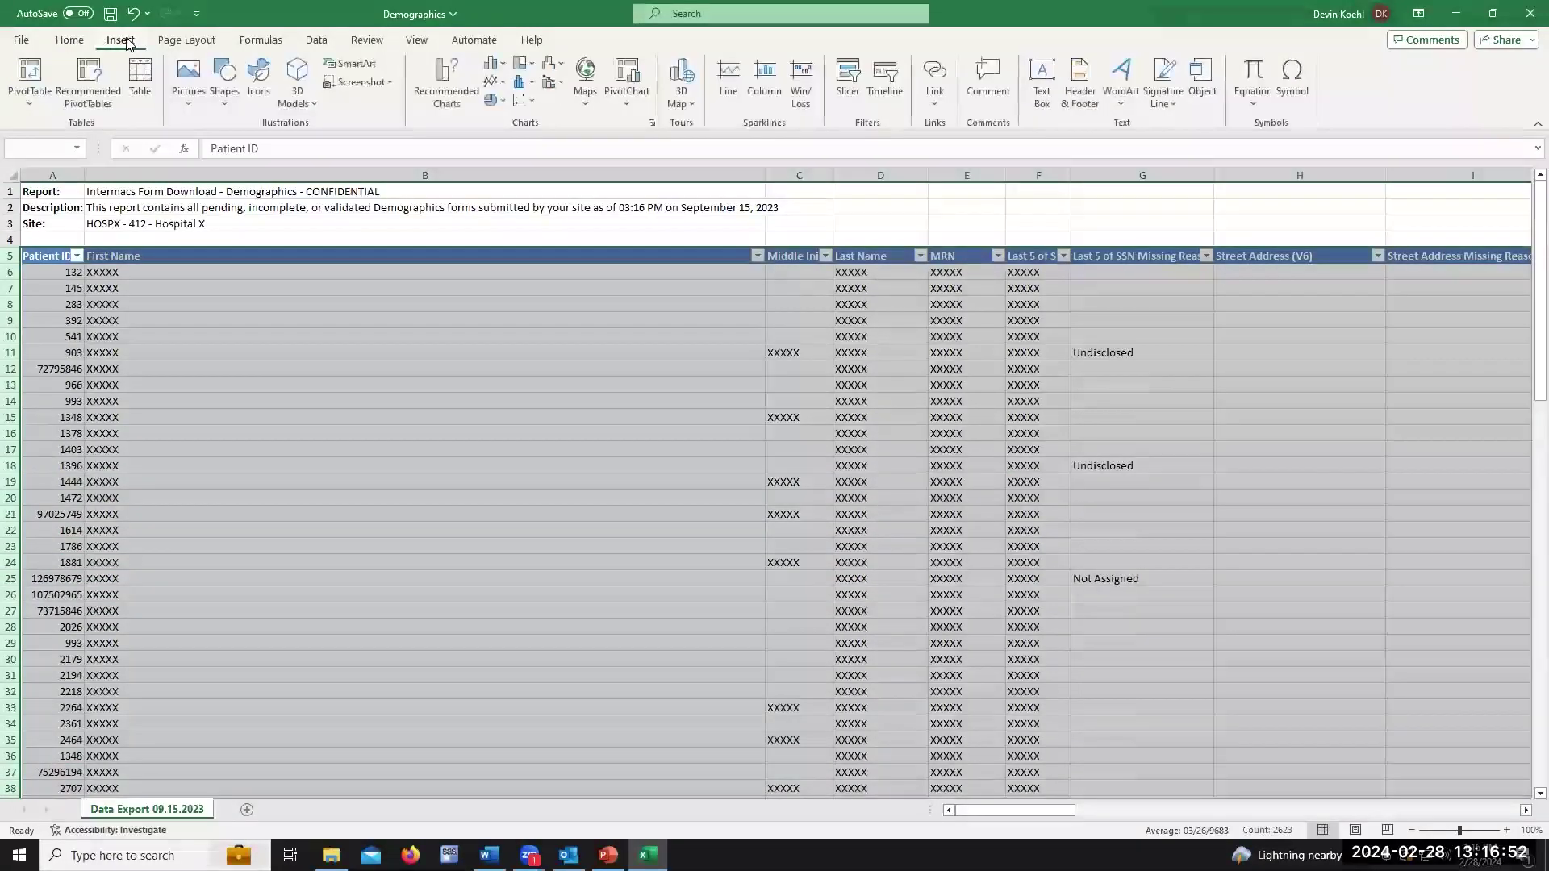
click(29, 74)
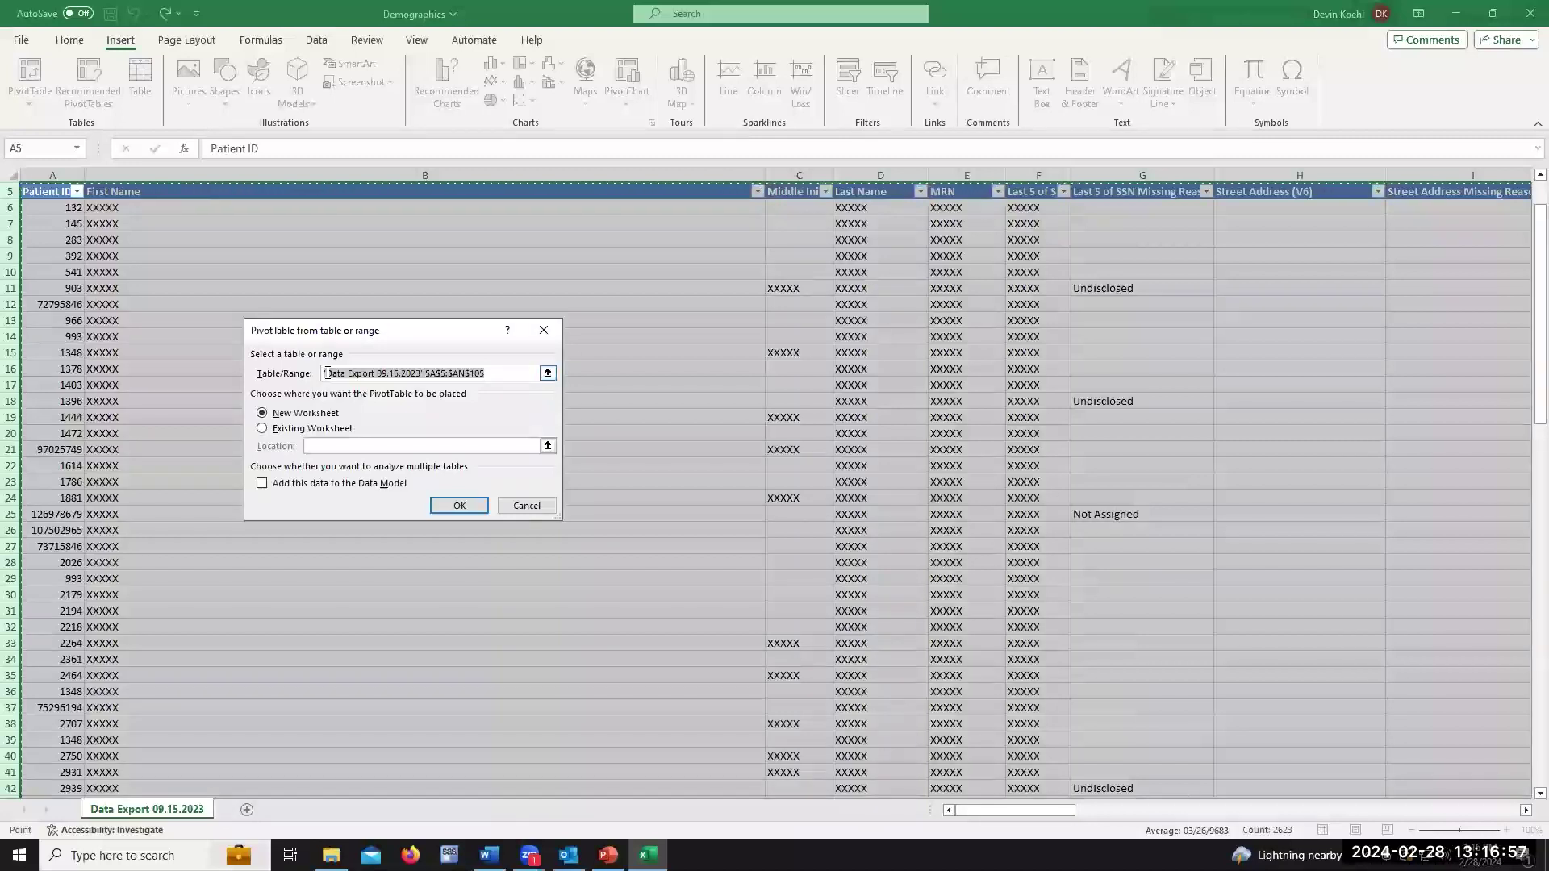
click(445, 508)
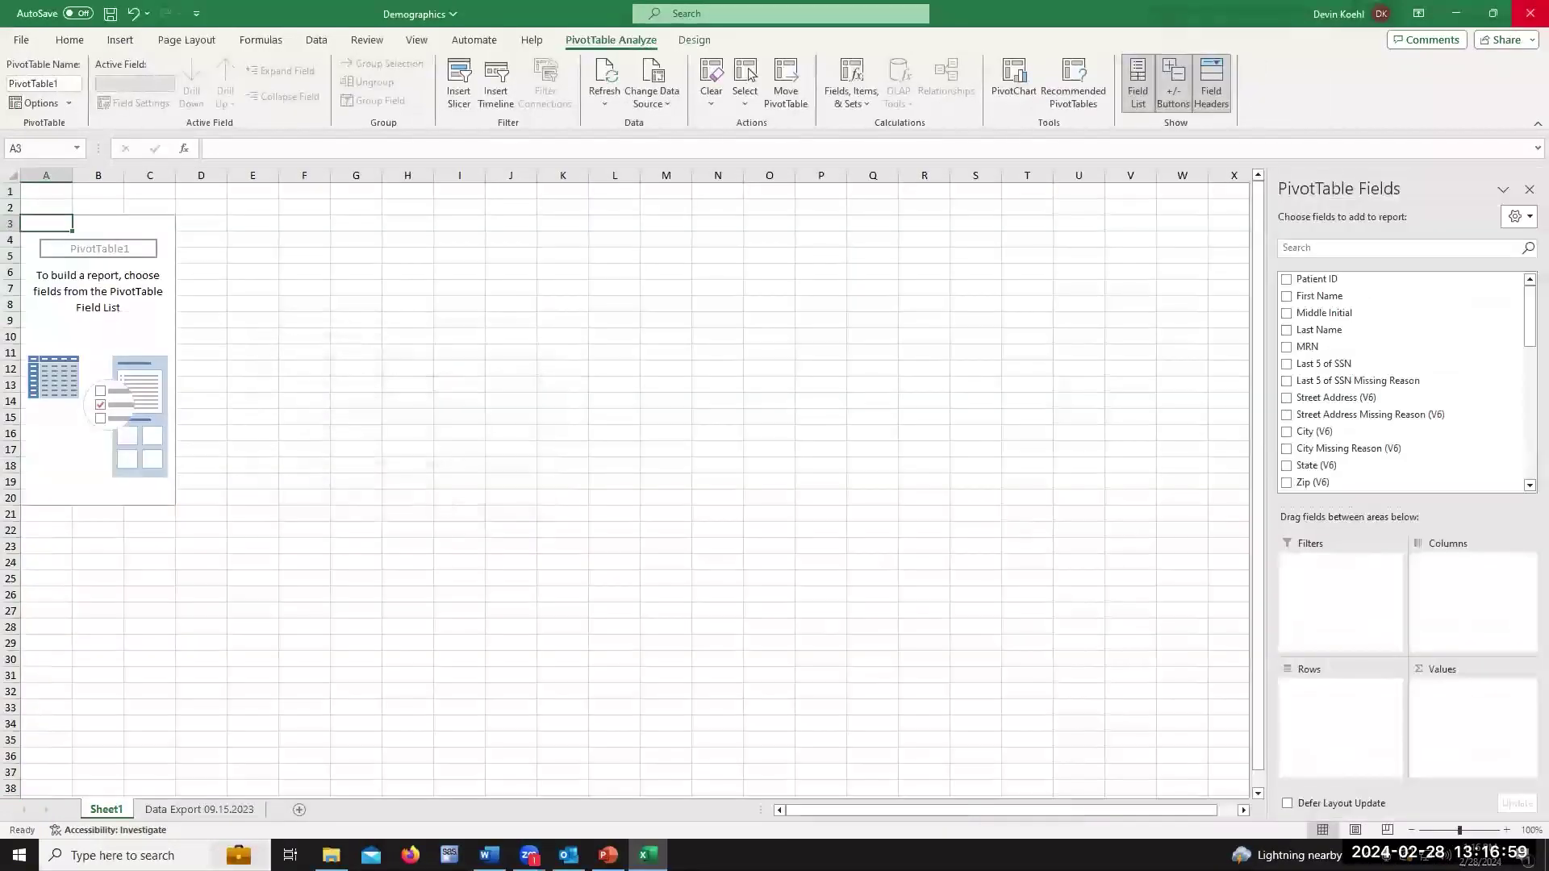
- Build the PivotTable with Patient Life Status as the row field and its count as the value
drag(1526, 298, 1526, 452)
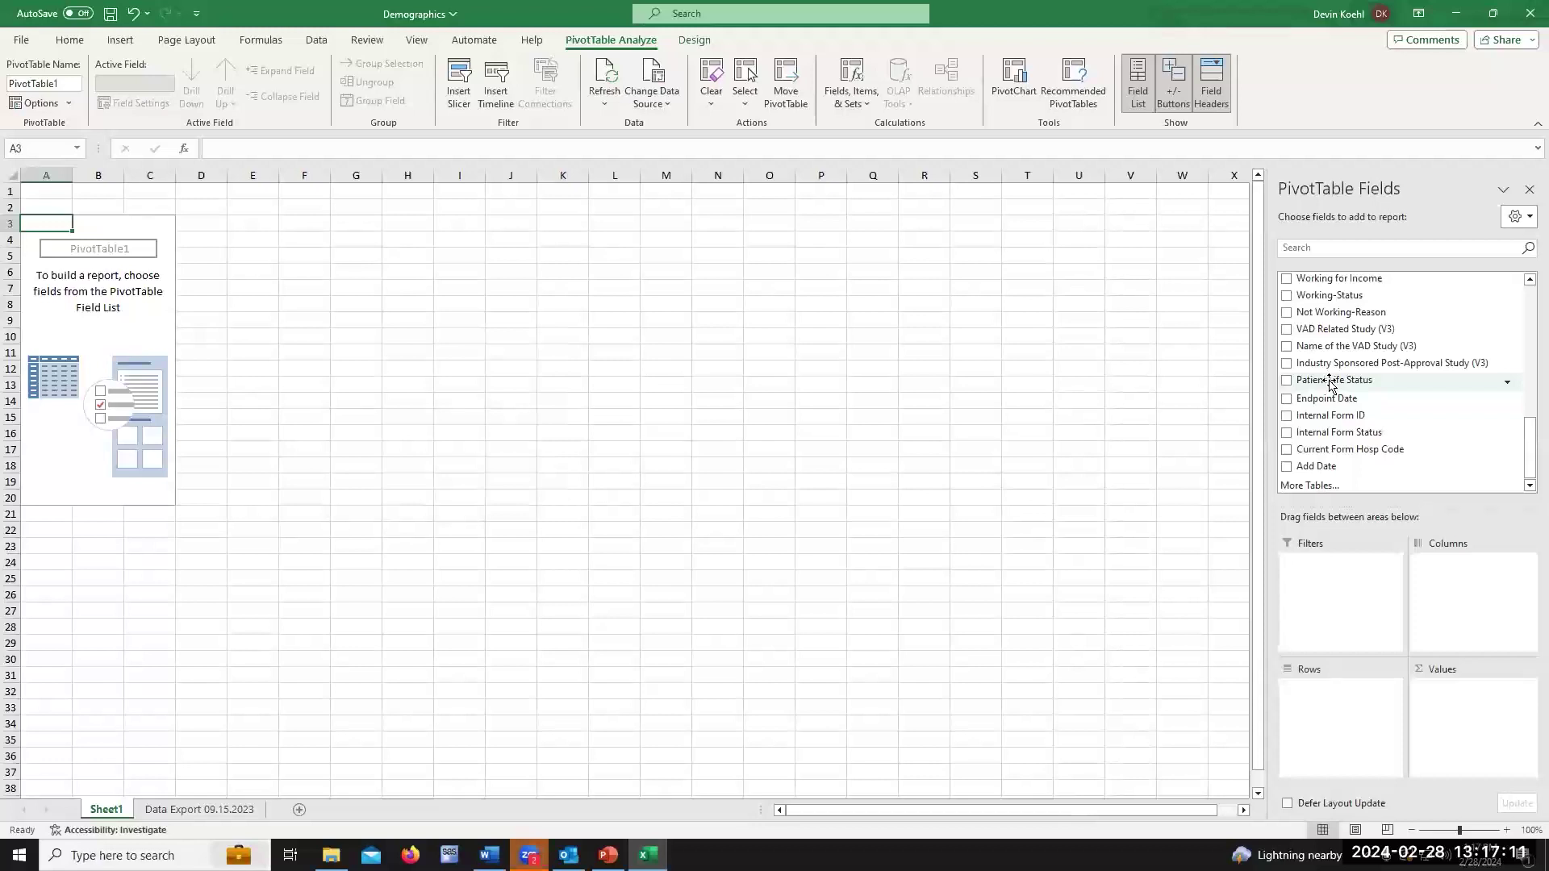
drag(1328, 385, 1339, 736)
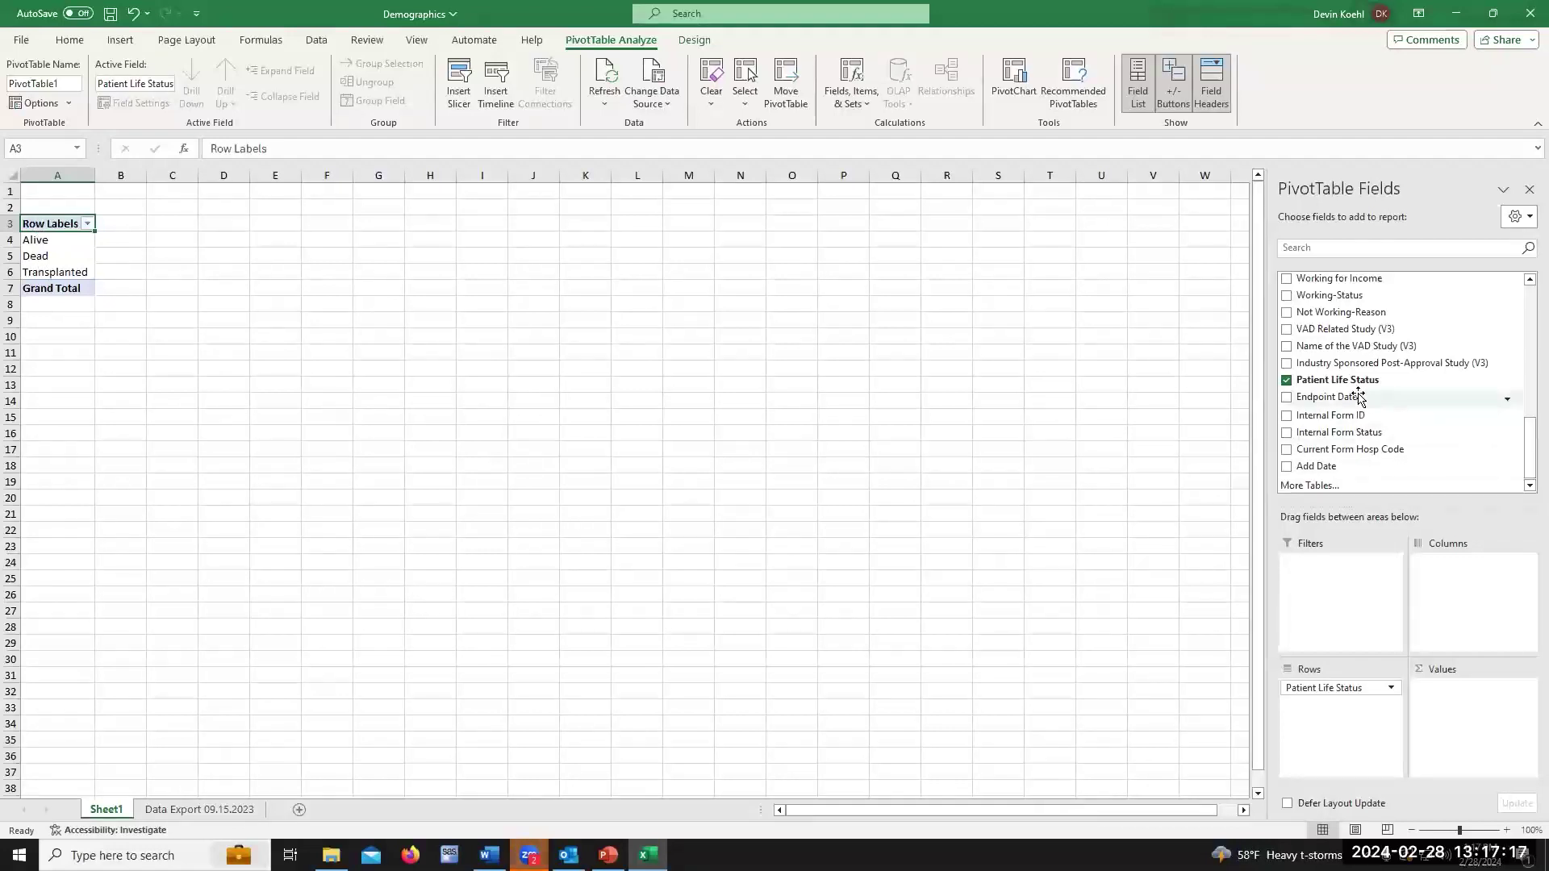
drag(1355, 384, 1473, 704)
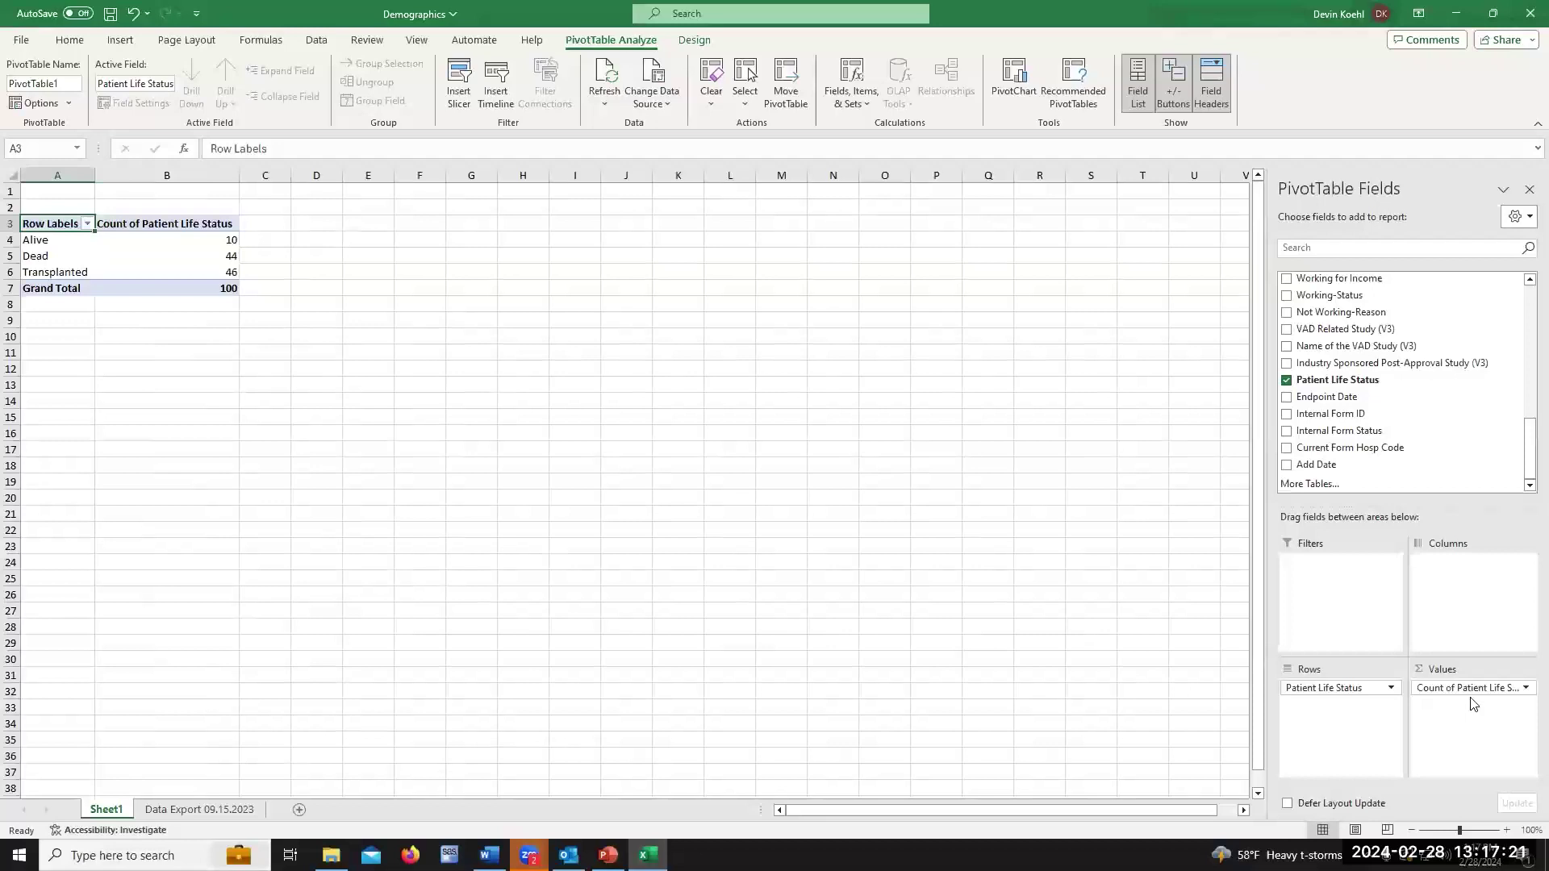
- Review the PivotTable's grand total and the counts for Alive, Dead and Transplanted patients
mouse_move(229, 290)
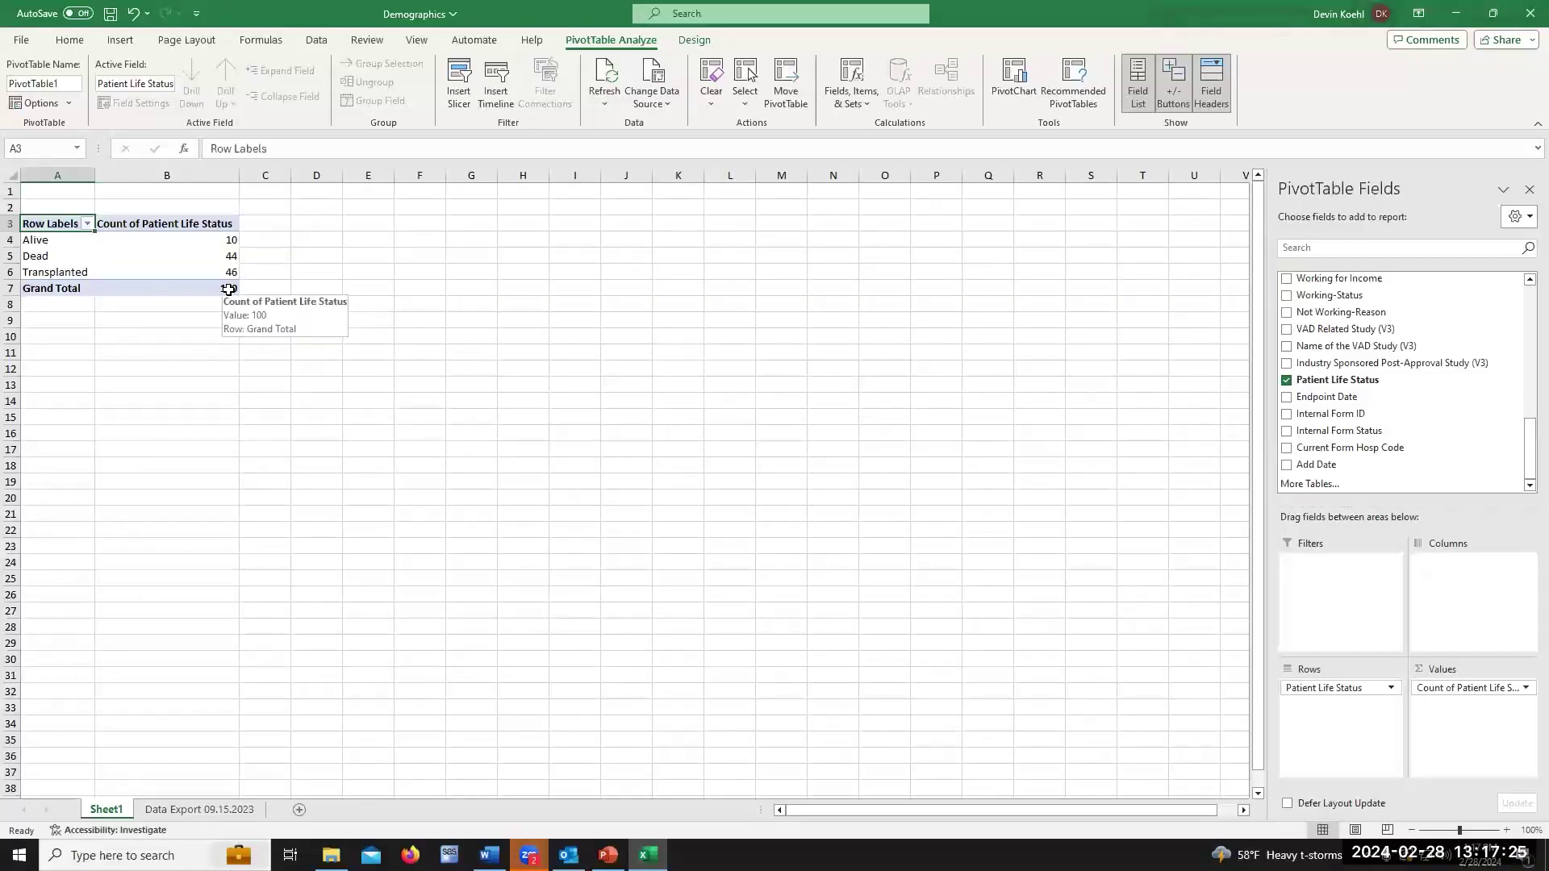
click(229, 289)
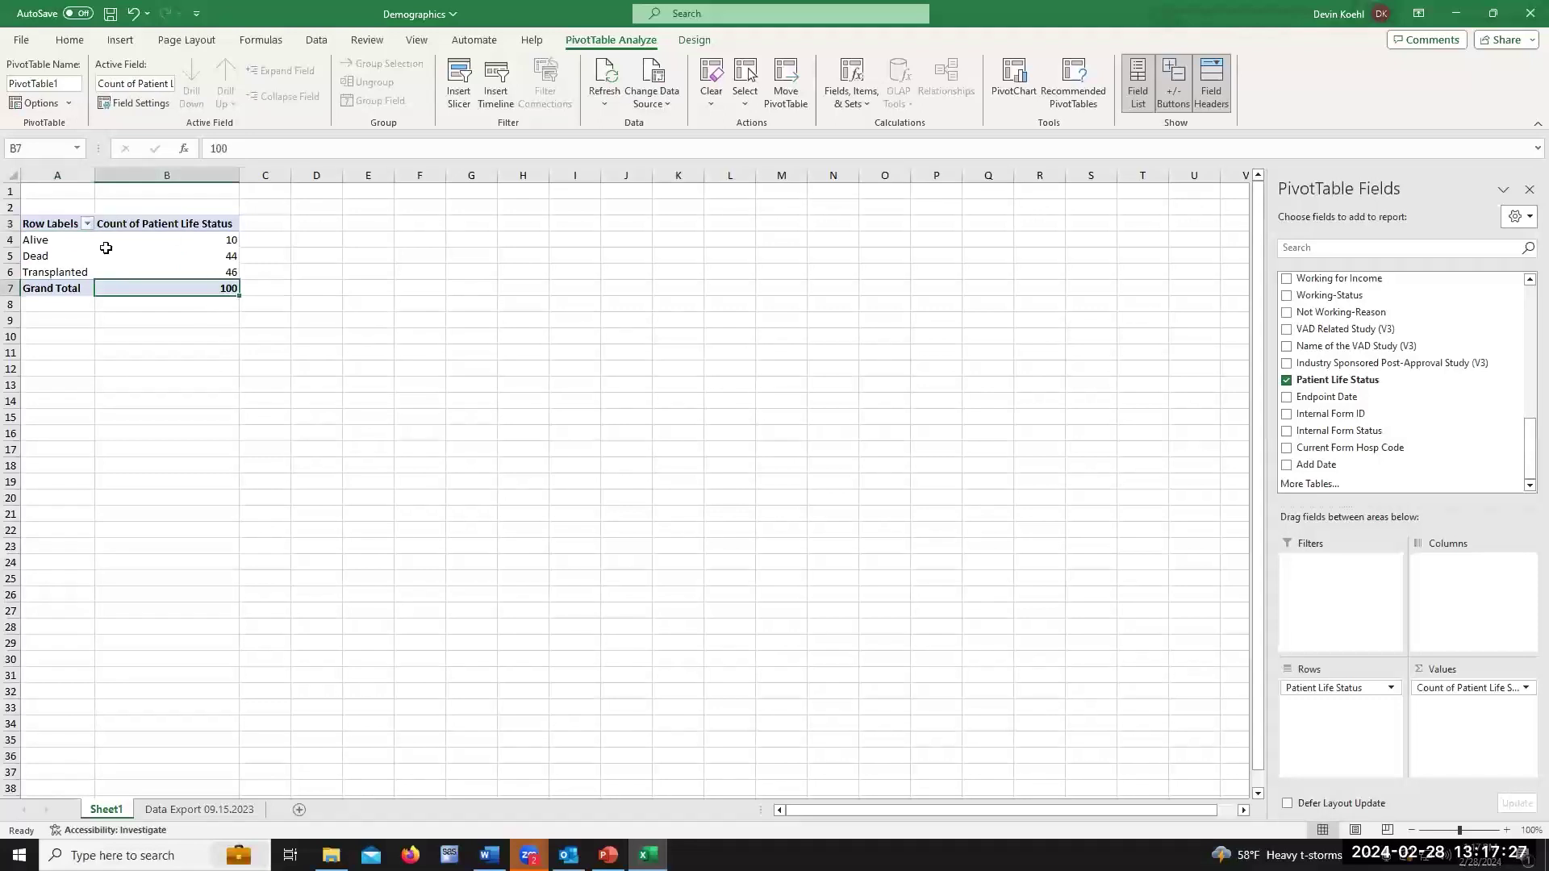
click(33, 239)
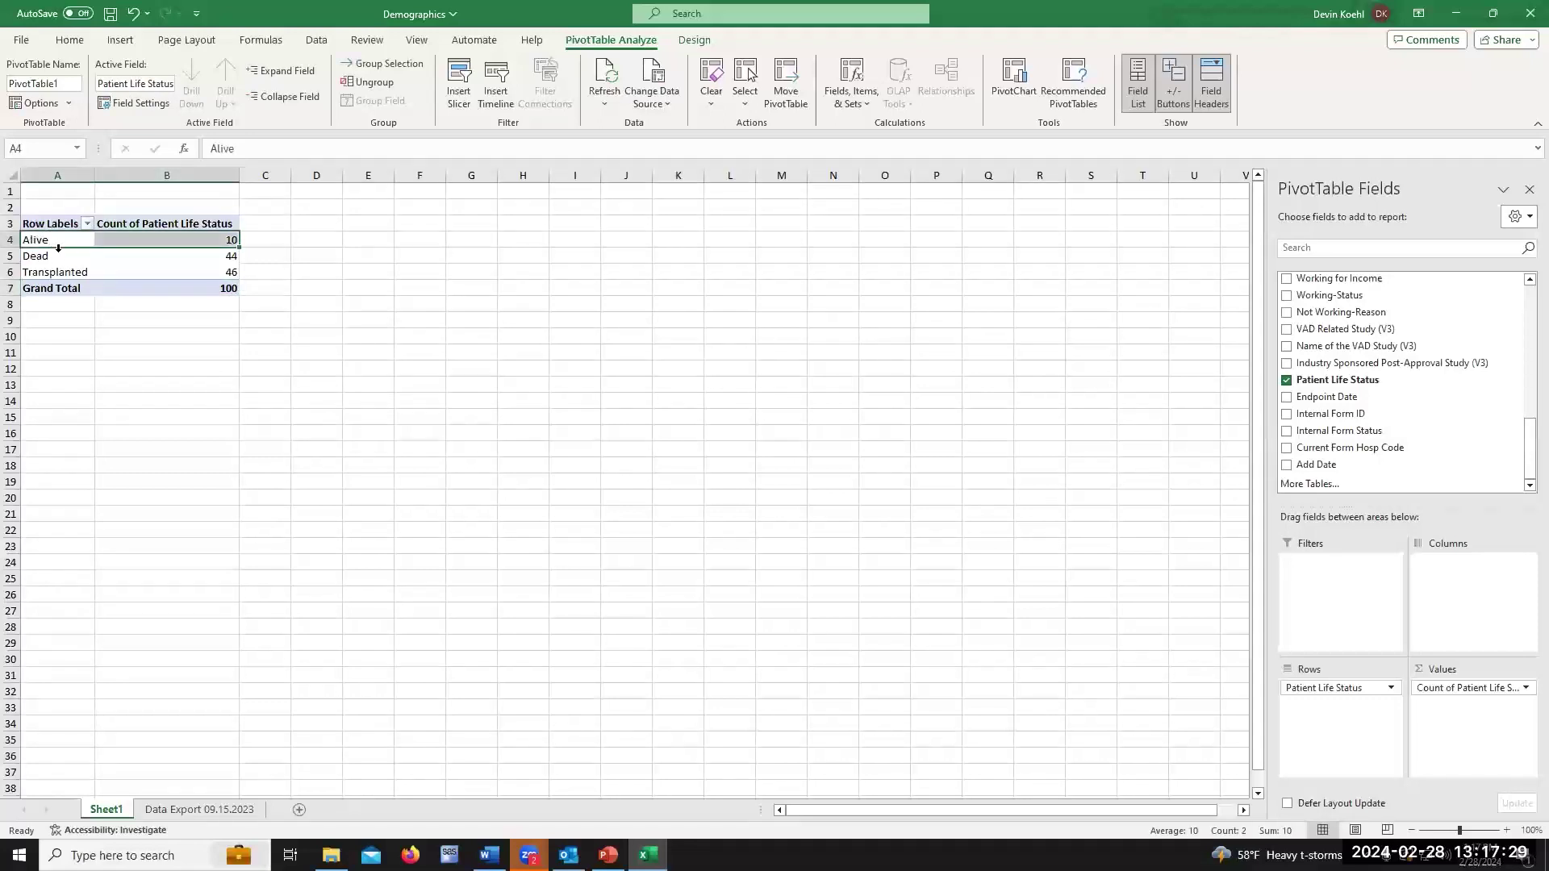
click(55, 257)
click(85, 274)
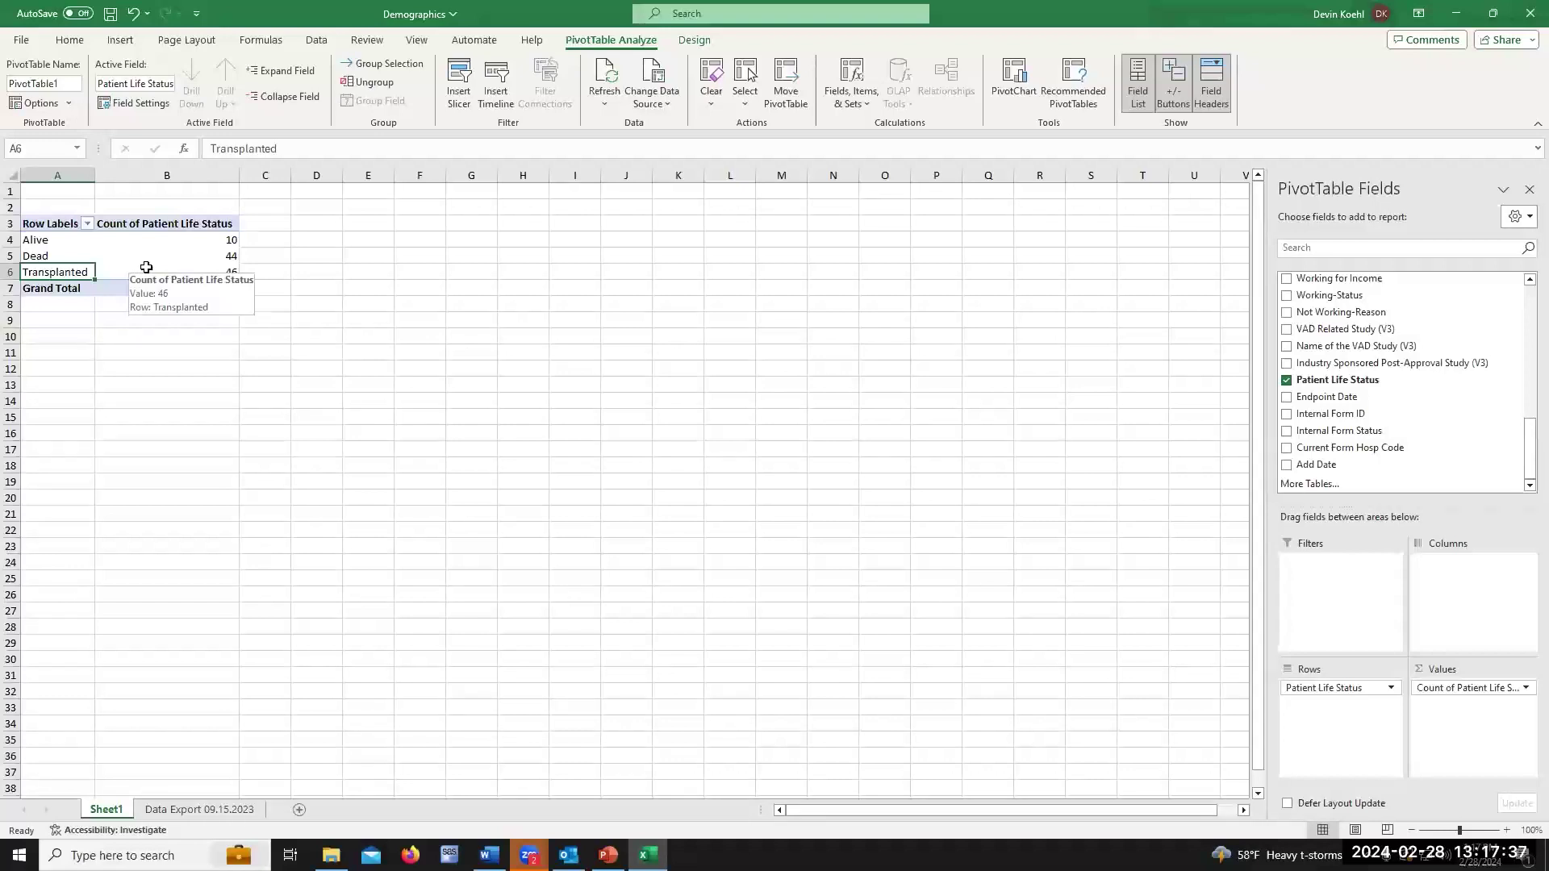
click(331, 413)
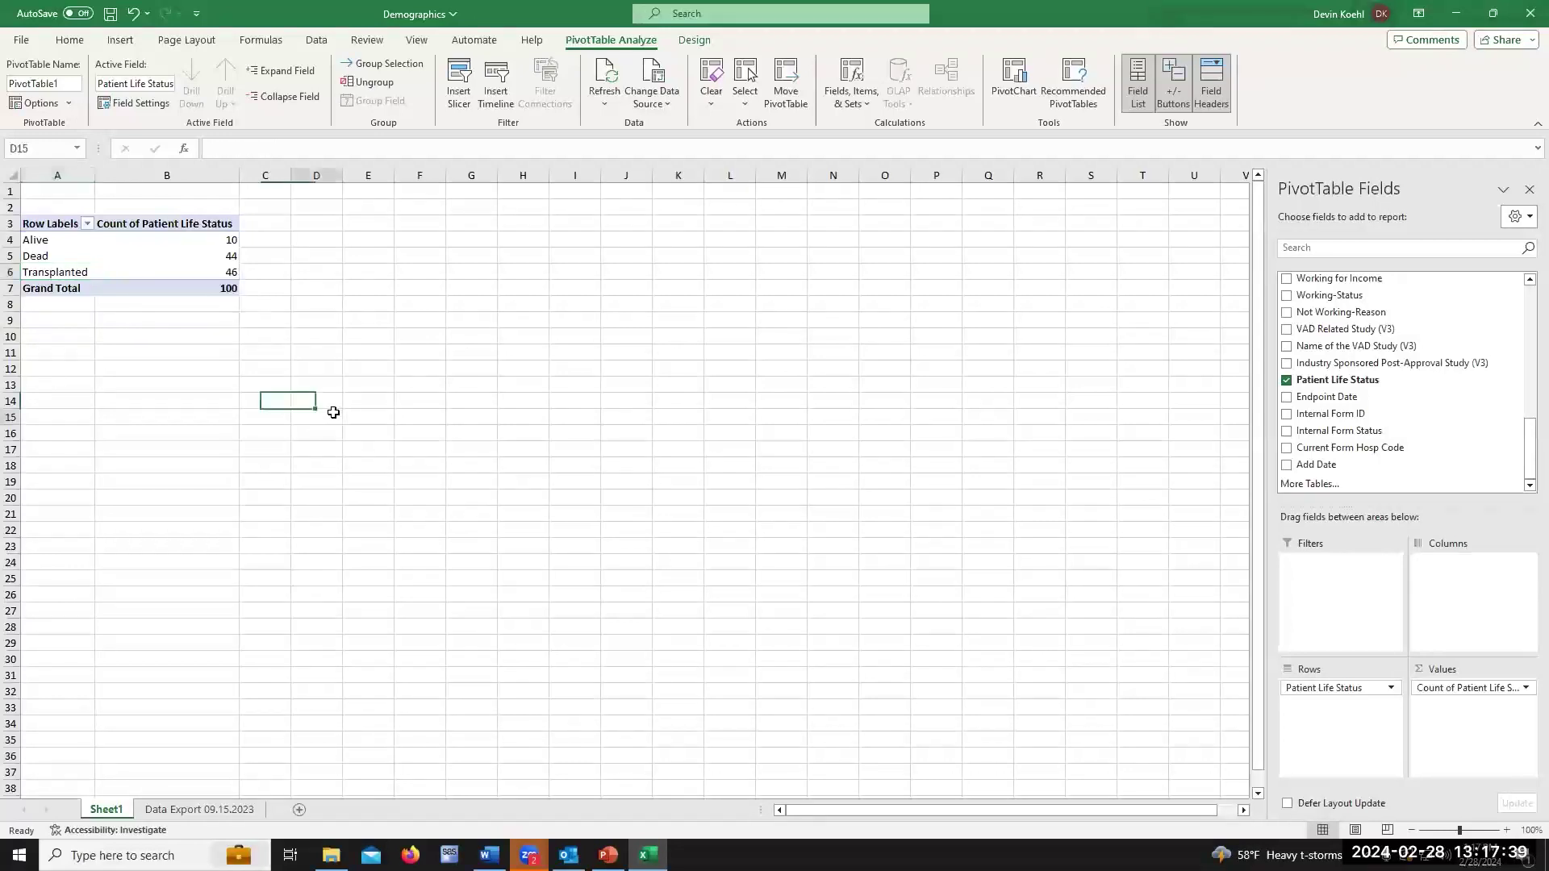
- Close the Demographics workbook without saving and open the Pre-Implant workbook from the Form Download folder
click(1528, 18)
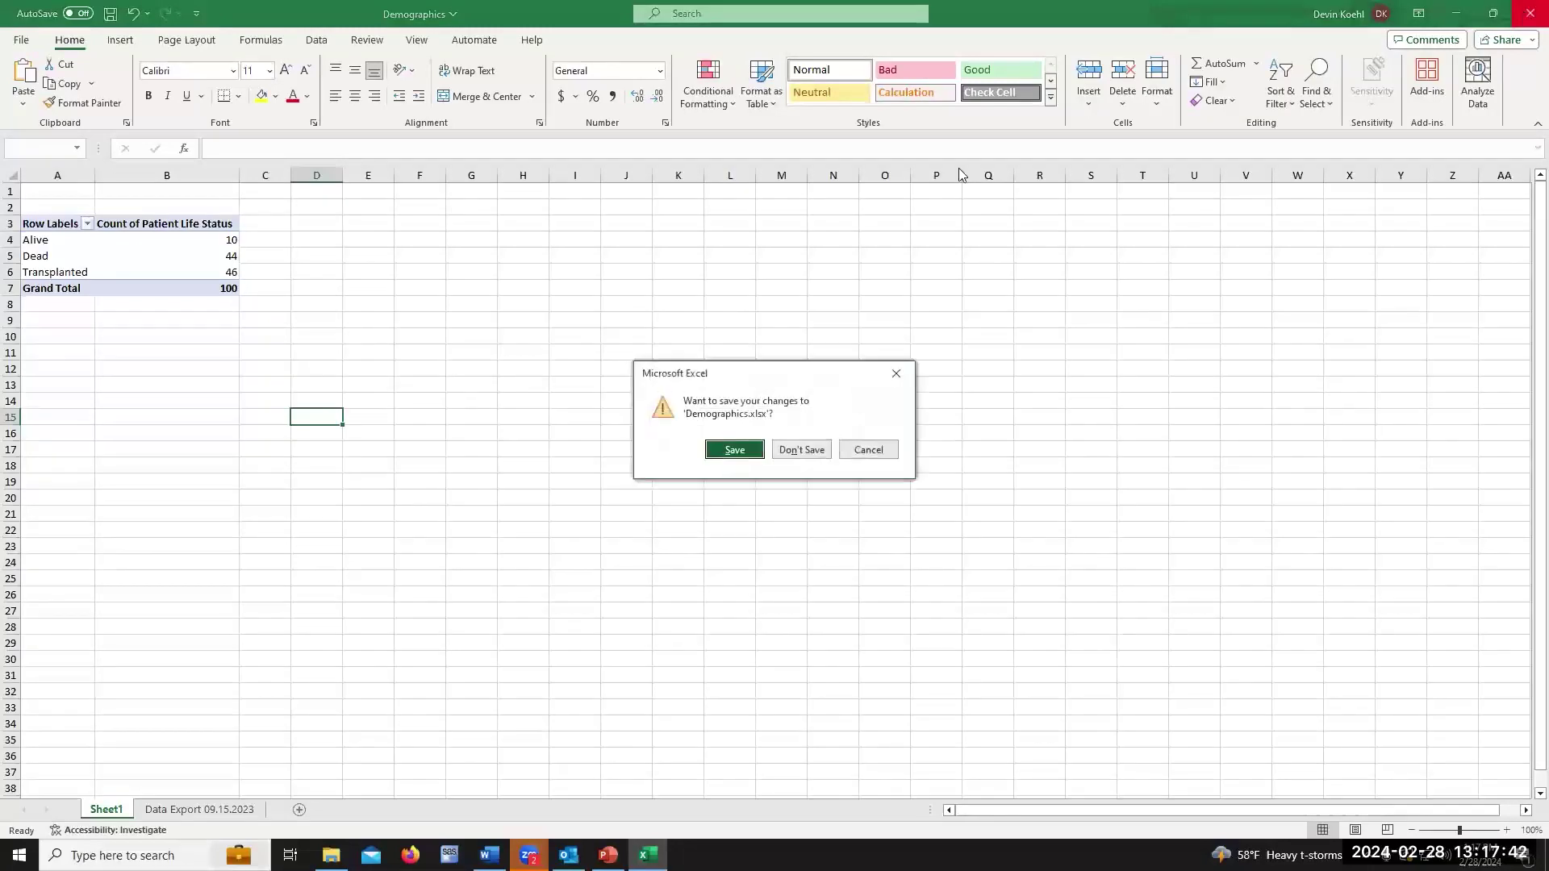
click(795, 451)
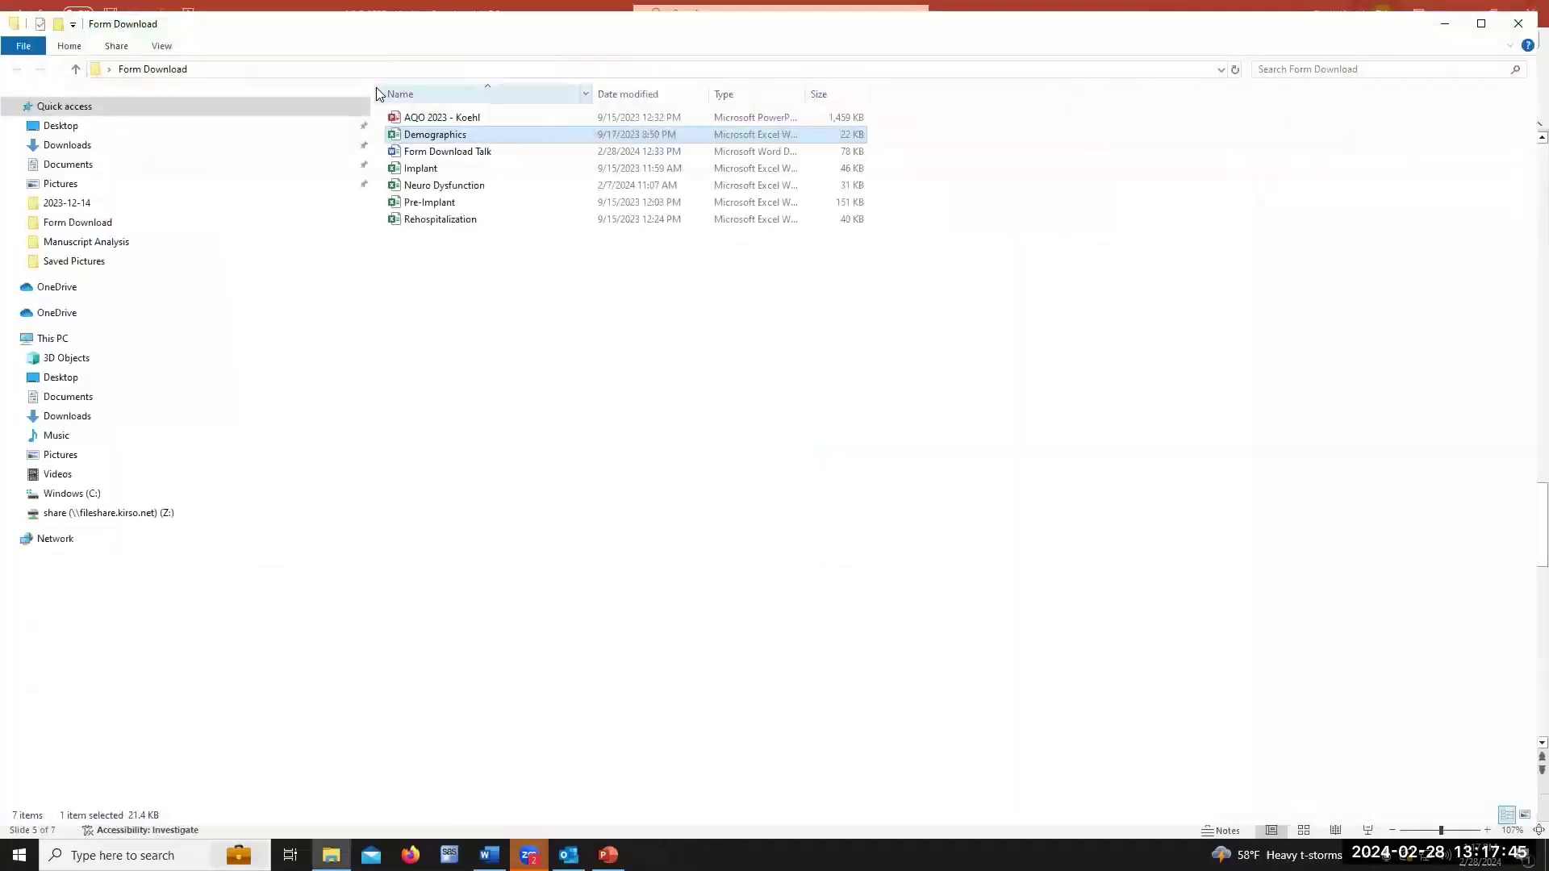
double_click(428, 208)
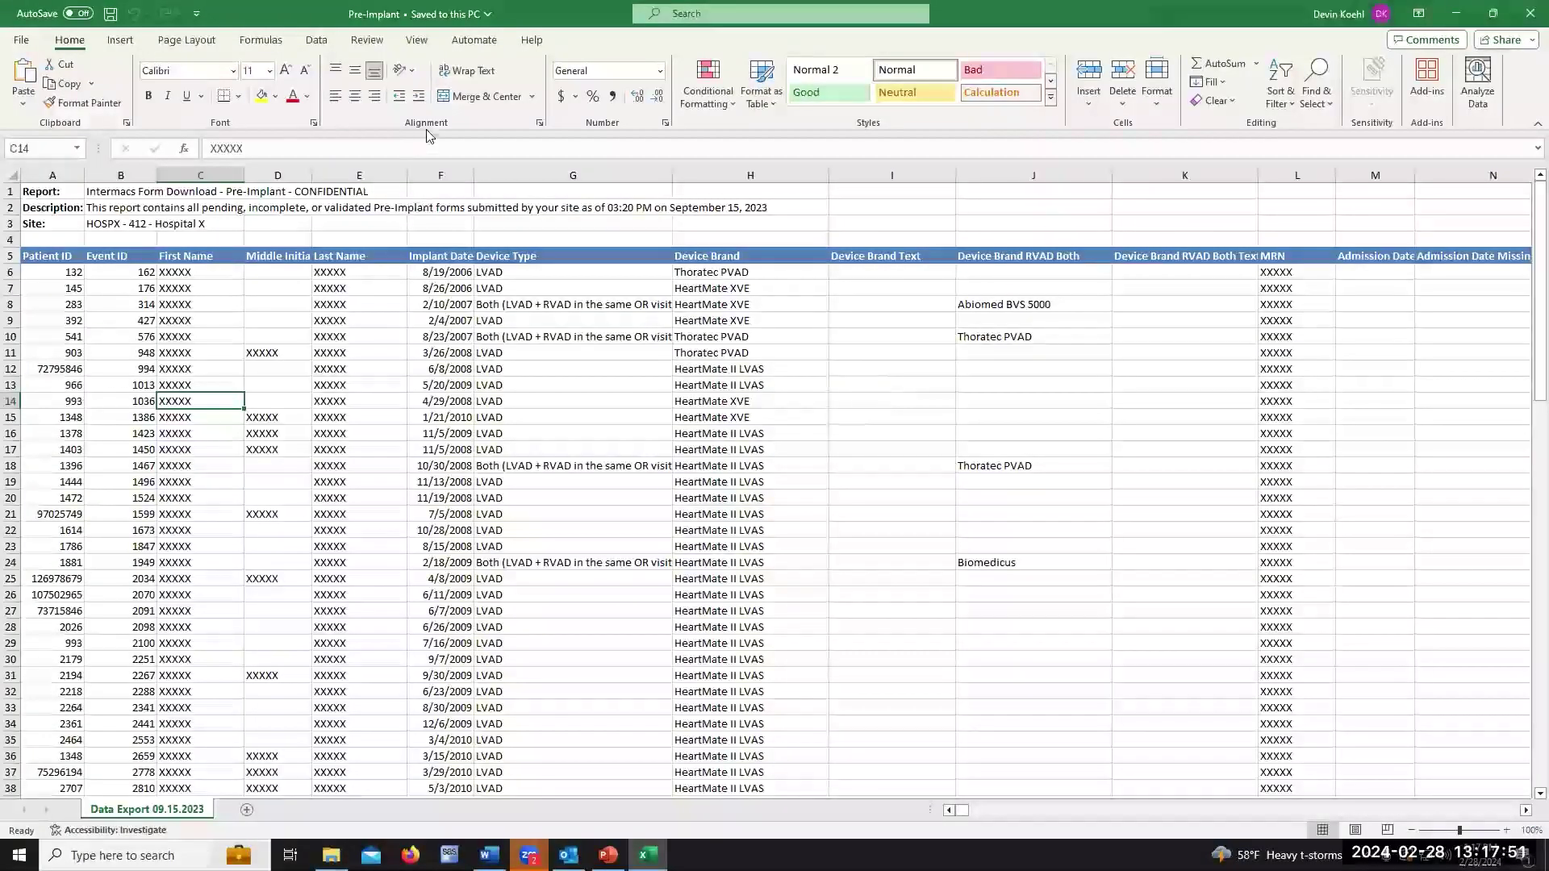
- Review the Pre-Implant export's report title, site row, Patient ID header and the first record's name columns
click(49, 223)
click(48, 256)
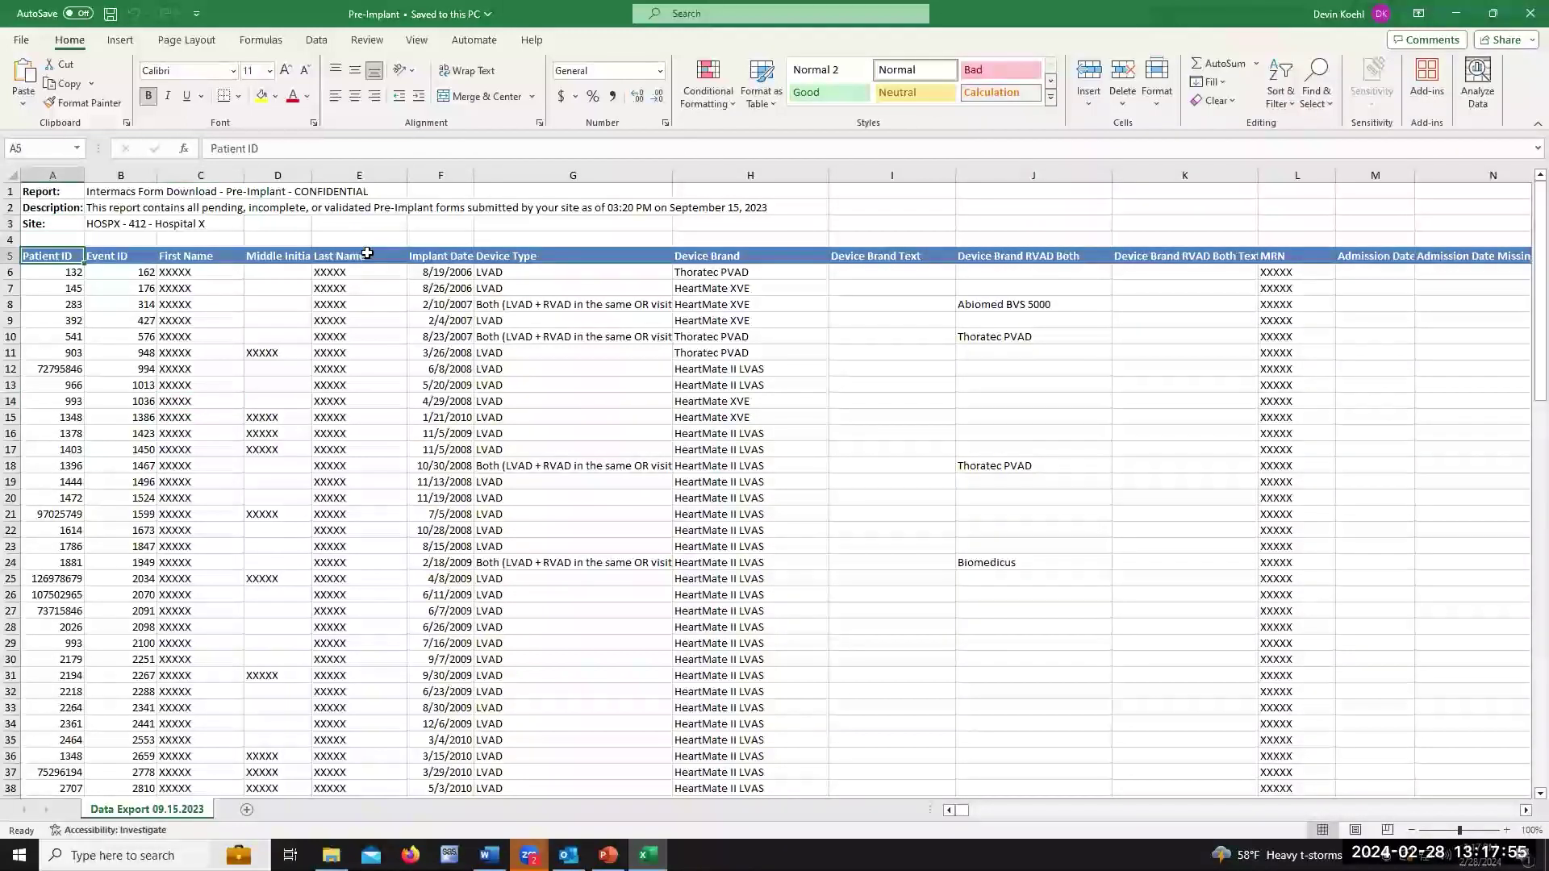
click(347, 276)
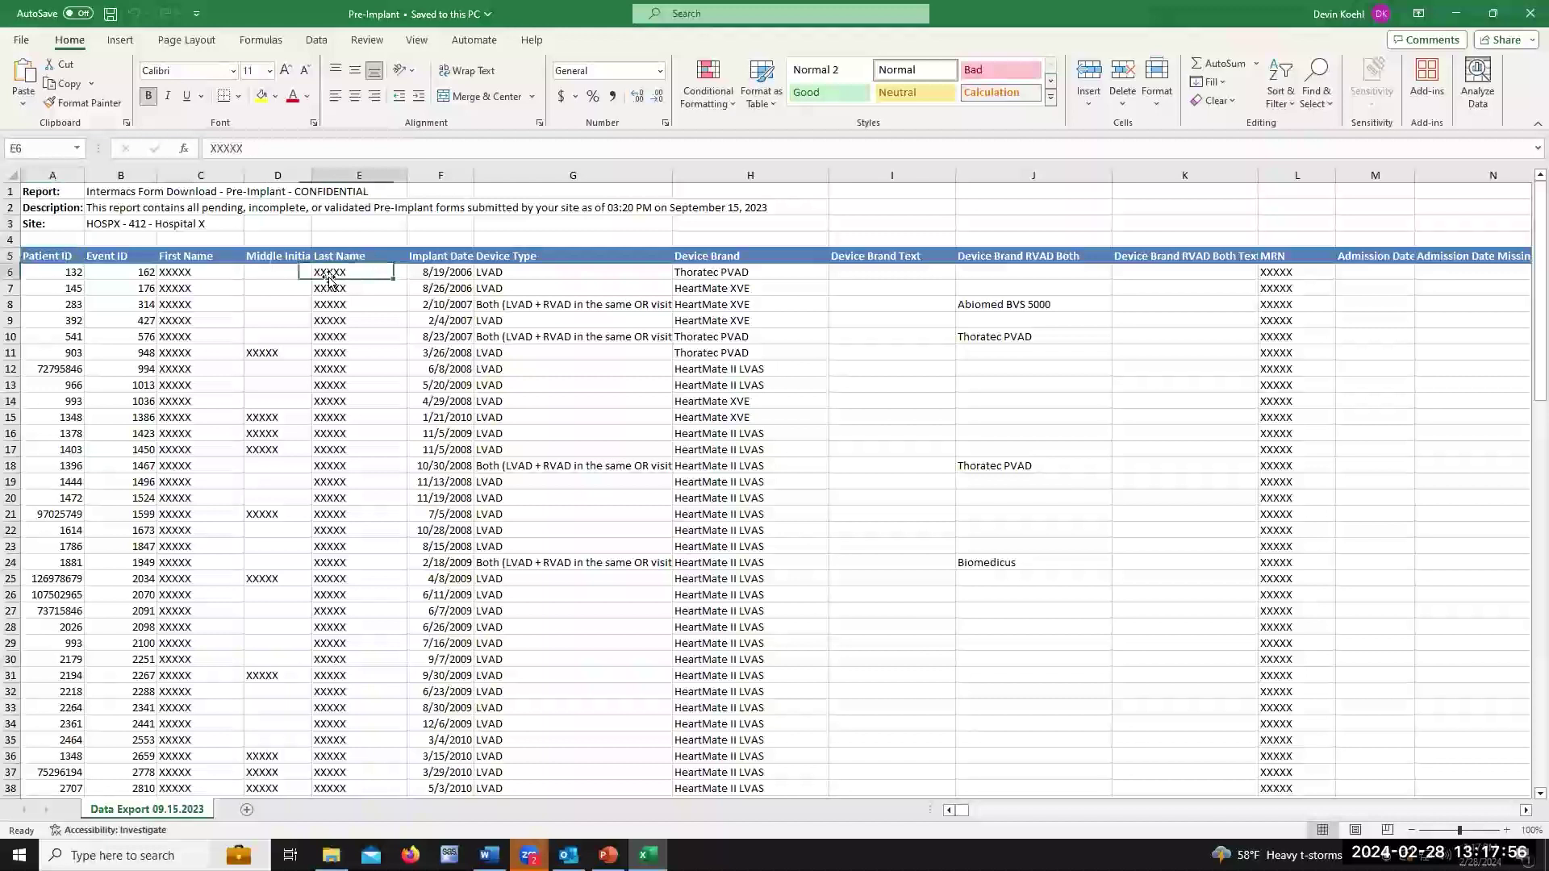
click(188, 276)
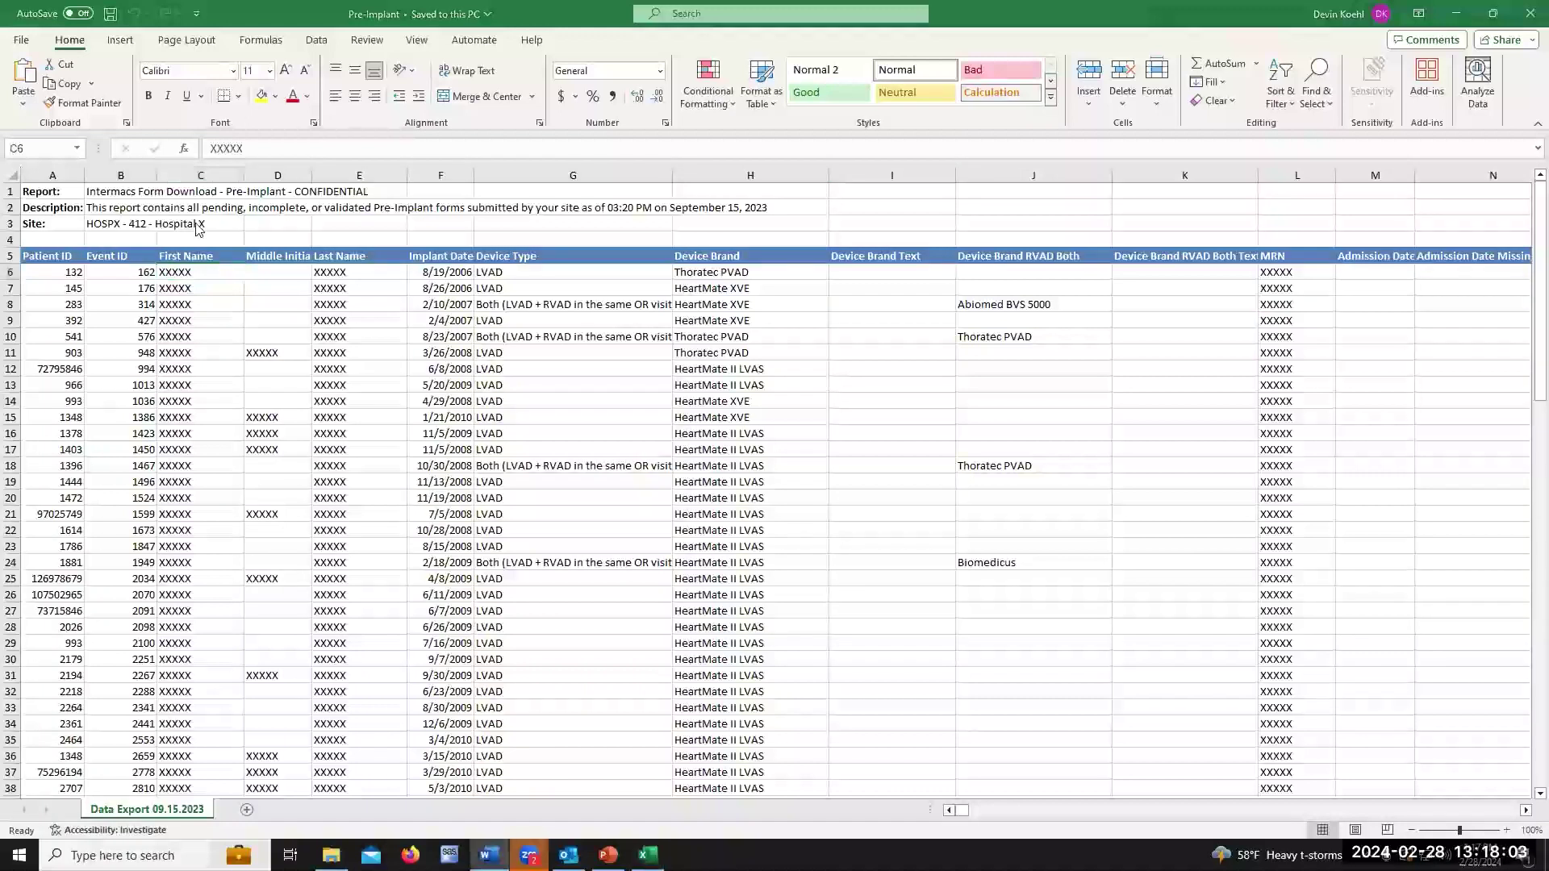
click(120, 193)
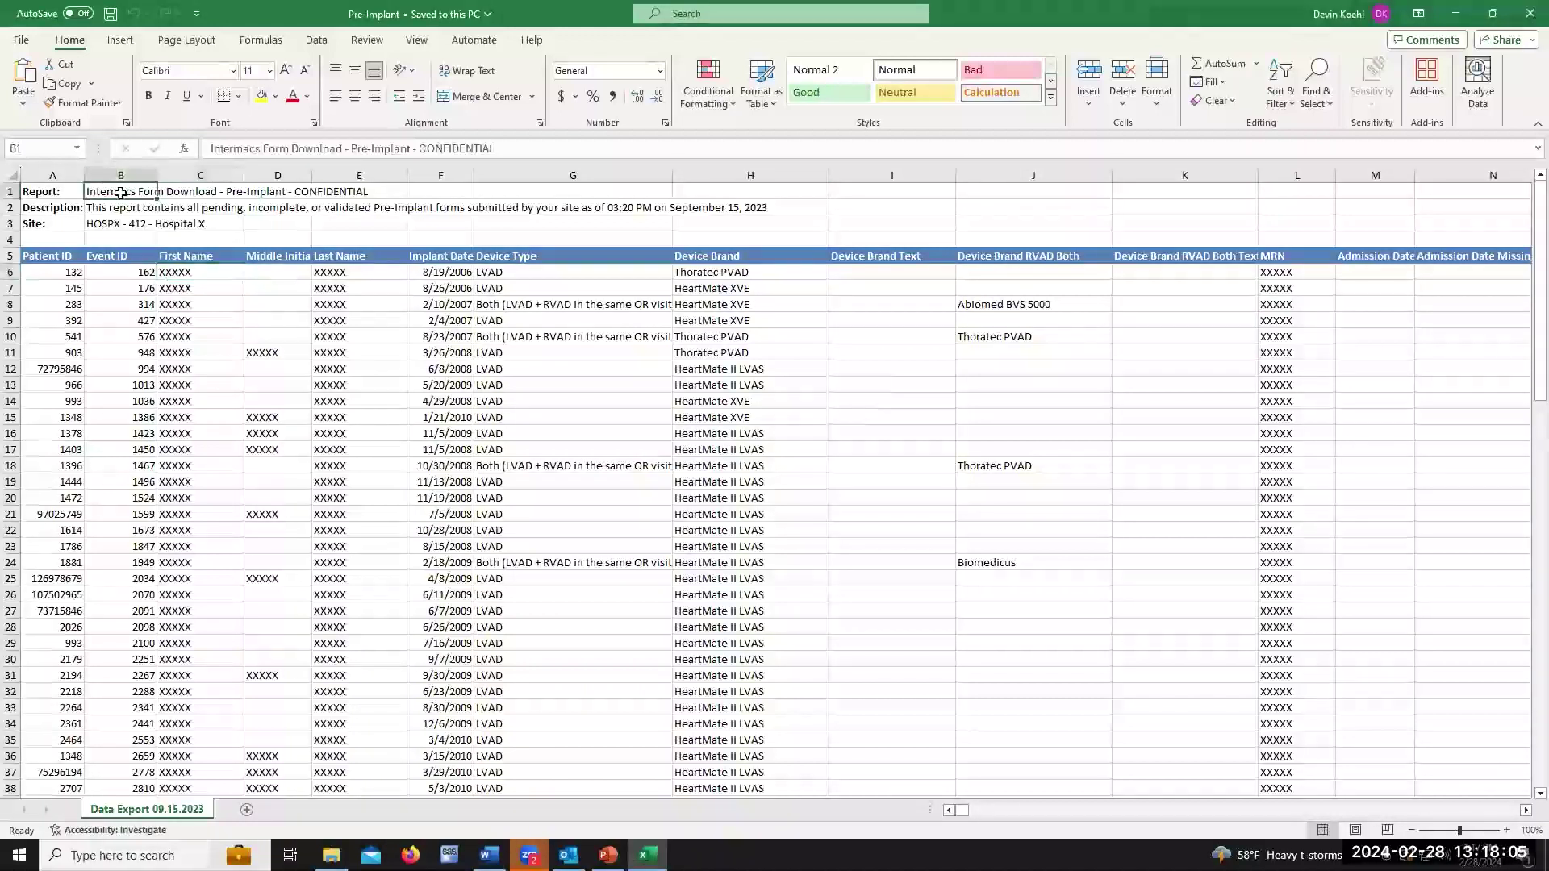
click(113, 225)
click(238, 194)
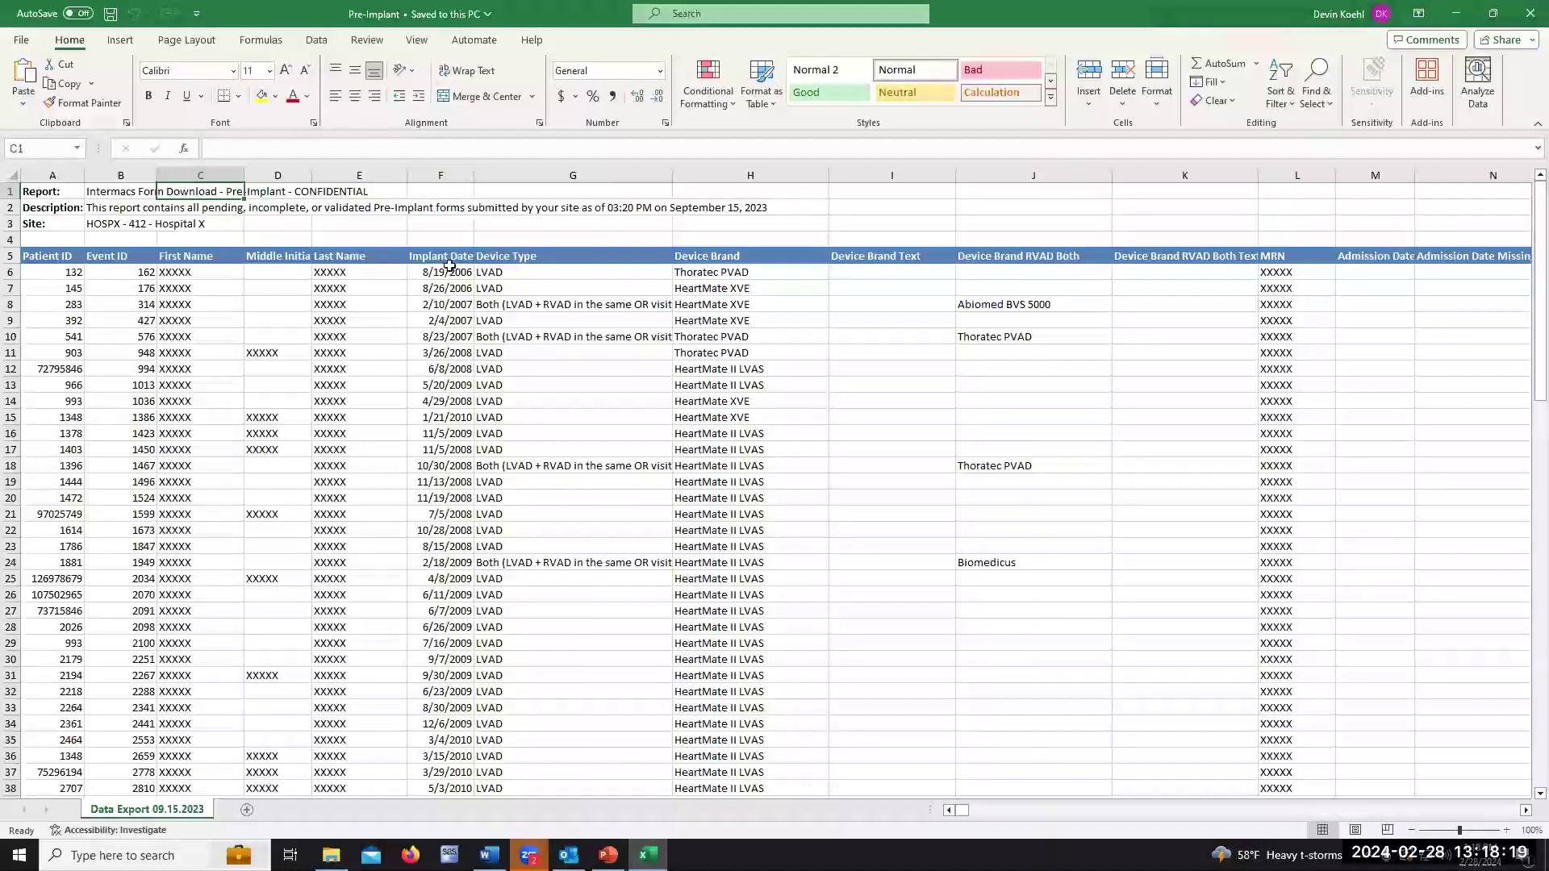
- Insert a blank column before the Implant Date column in the Pre-Implant sheet
click(435, 177)
right_click(434, 183)
click(476, 347)
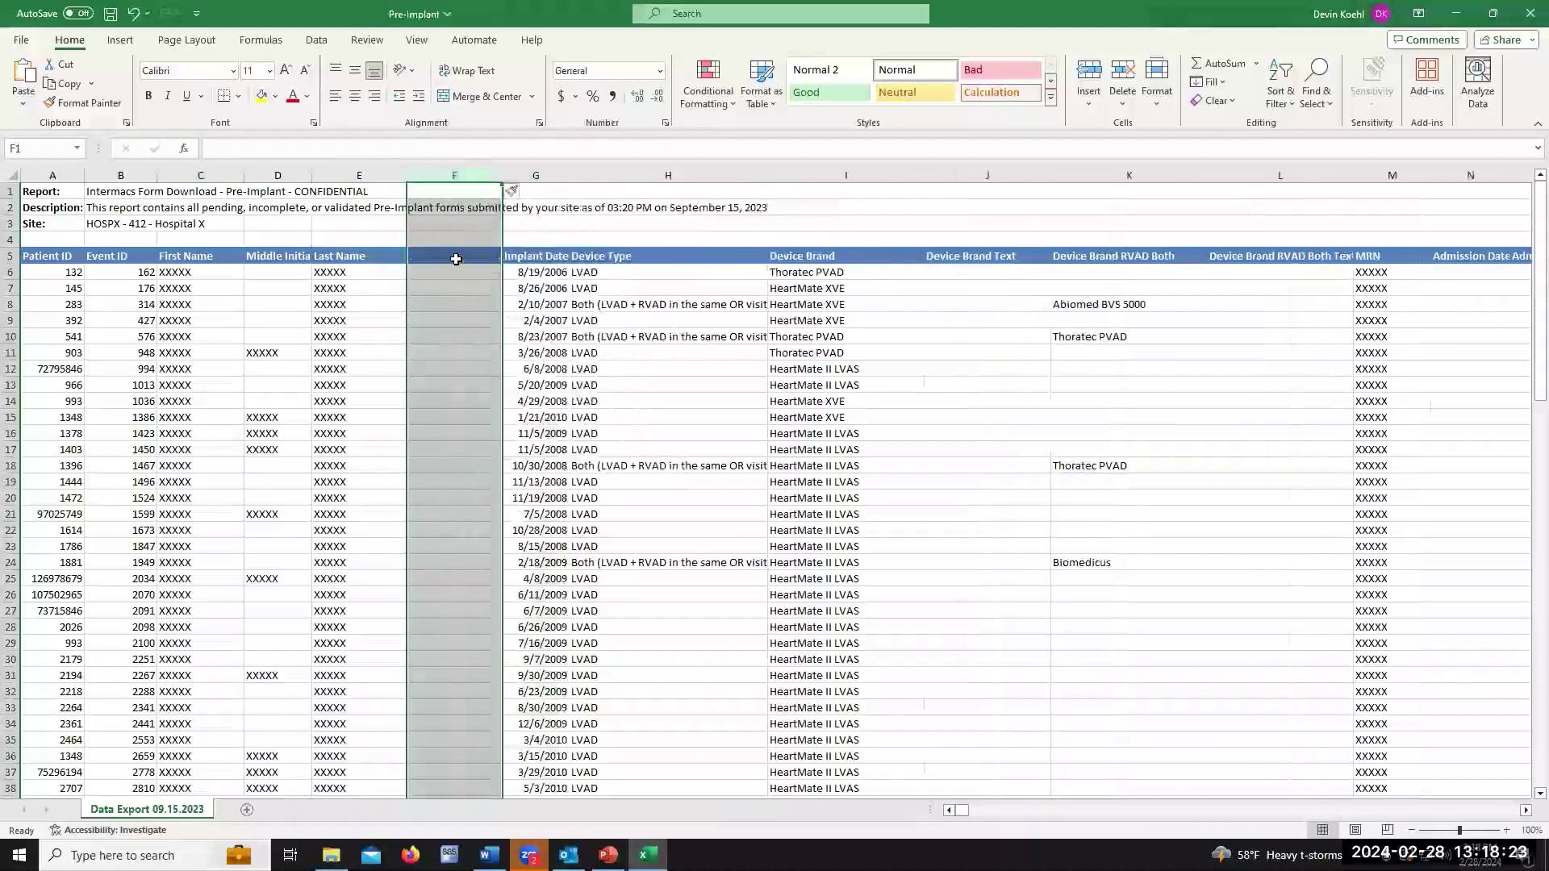
- Enter the header "Implant Year" in cell F5 of the blank column
click(459, 259)
text(Impalnt)
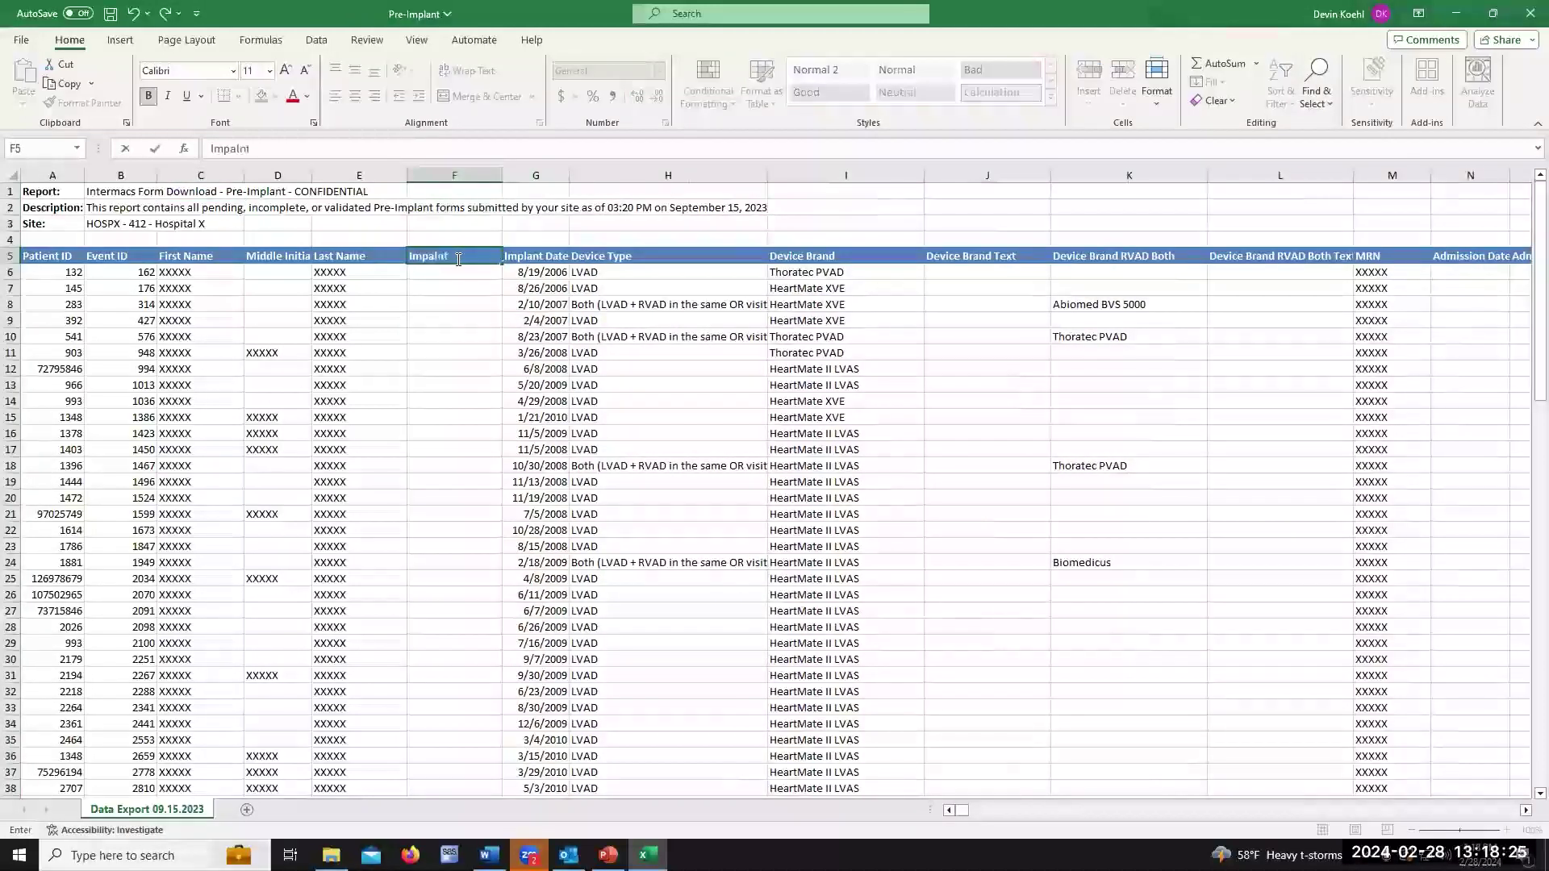
key(BackSpace)
key(BackSpace)
key(BackSpace)
key(BackSpace)
text(lant Year)
- Enter the formula =YEAR(G6) in cell F6 to extract the year from the first record's Implant Date
click(456, 275)
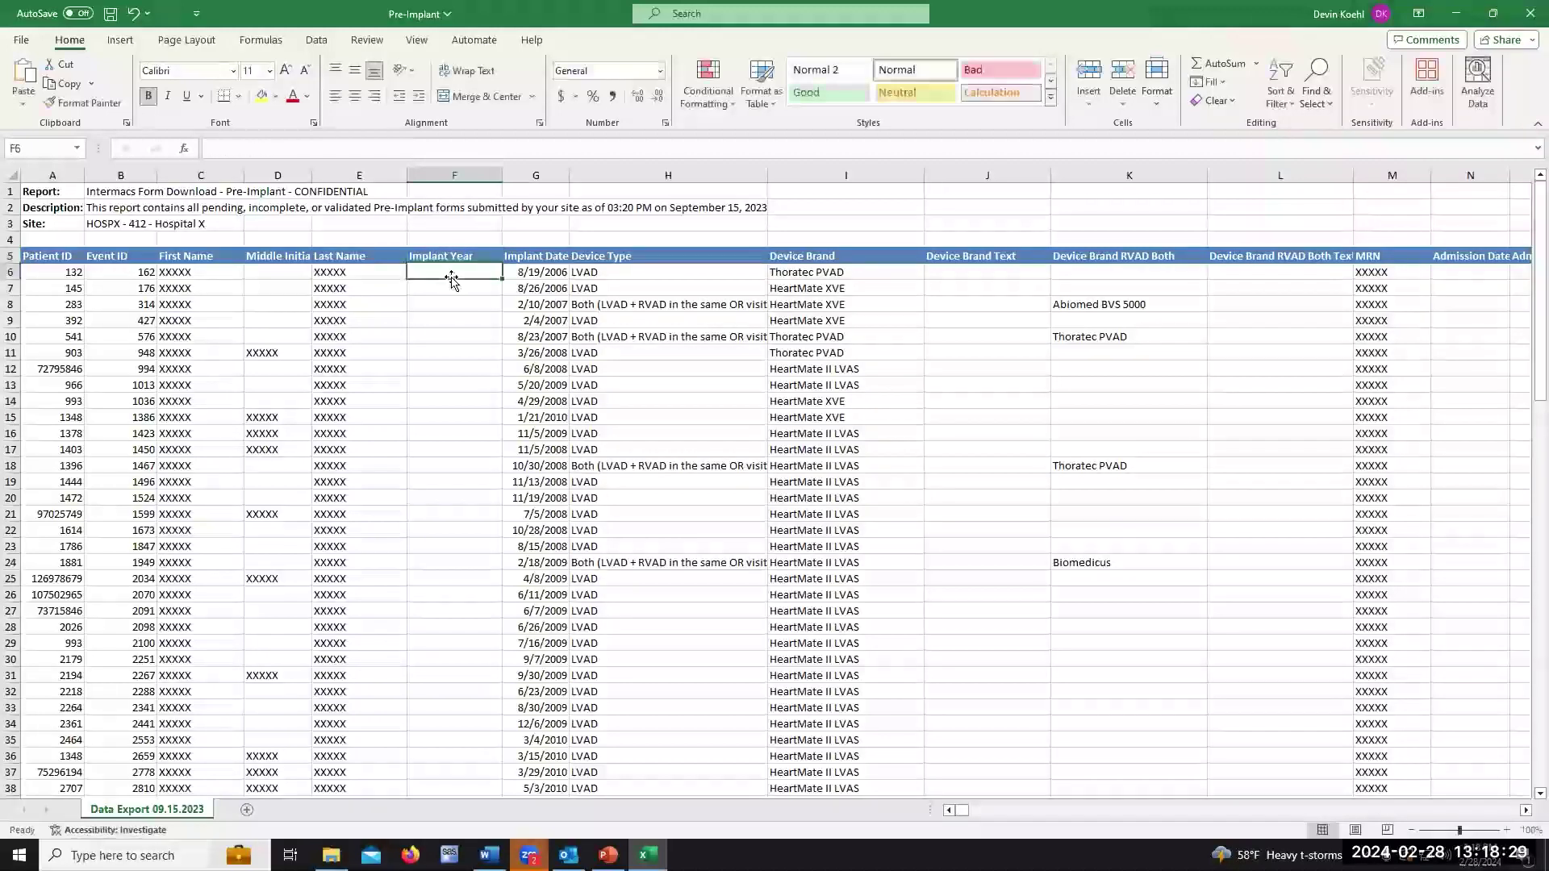
text(=year)
key(Tab)
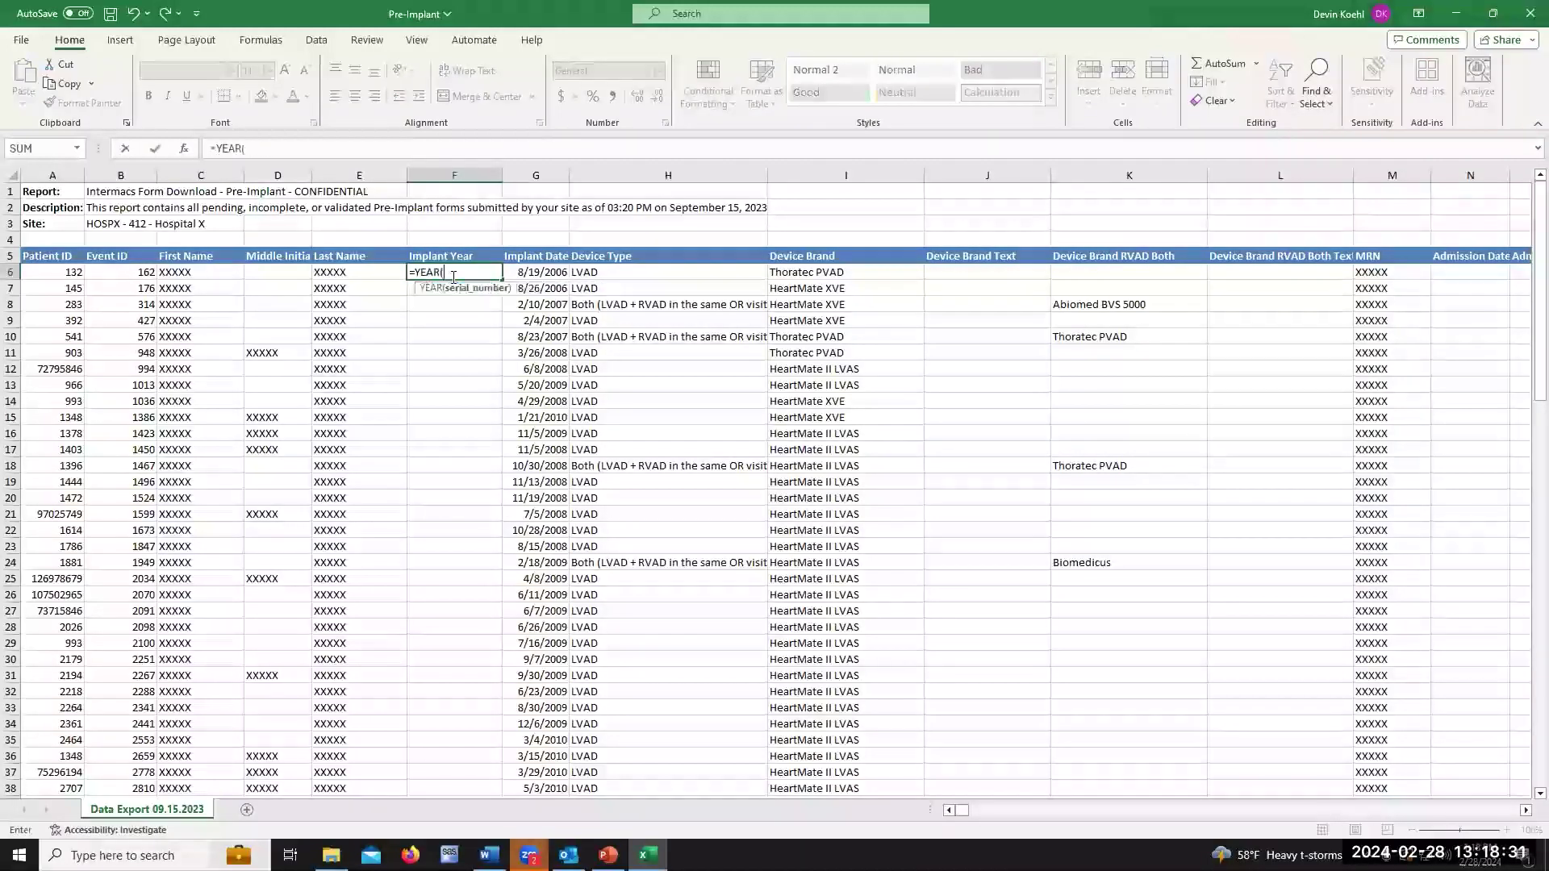
click(539, 275)
key(Return)
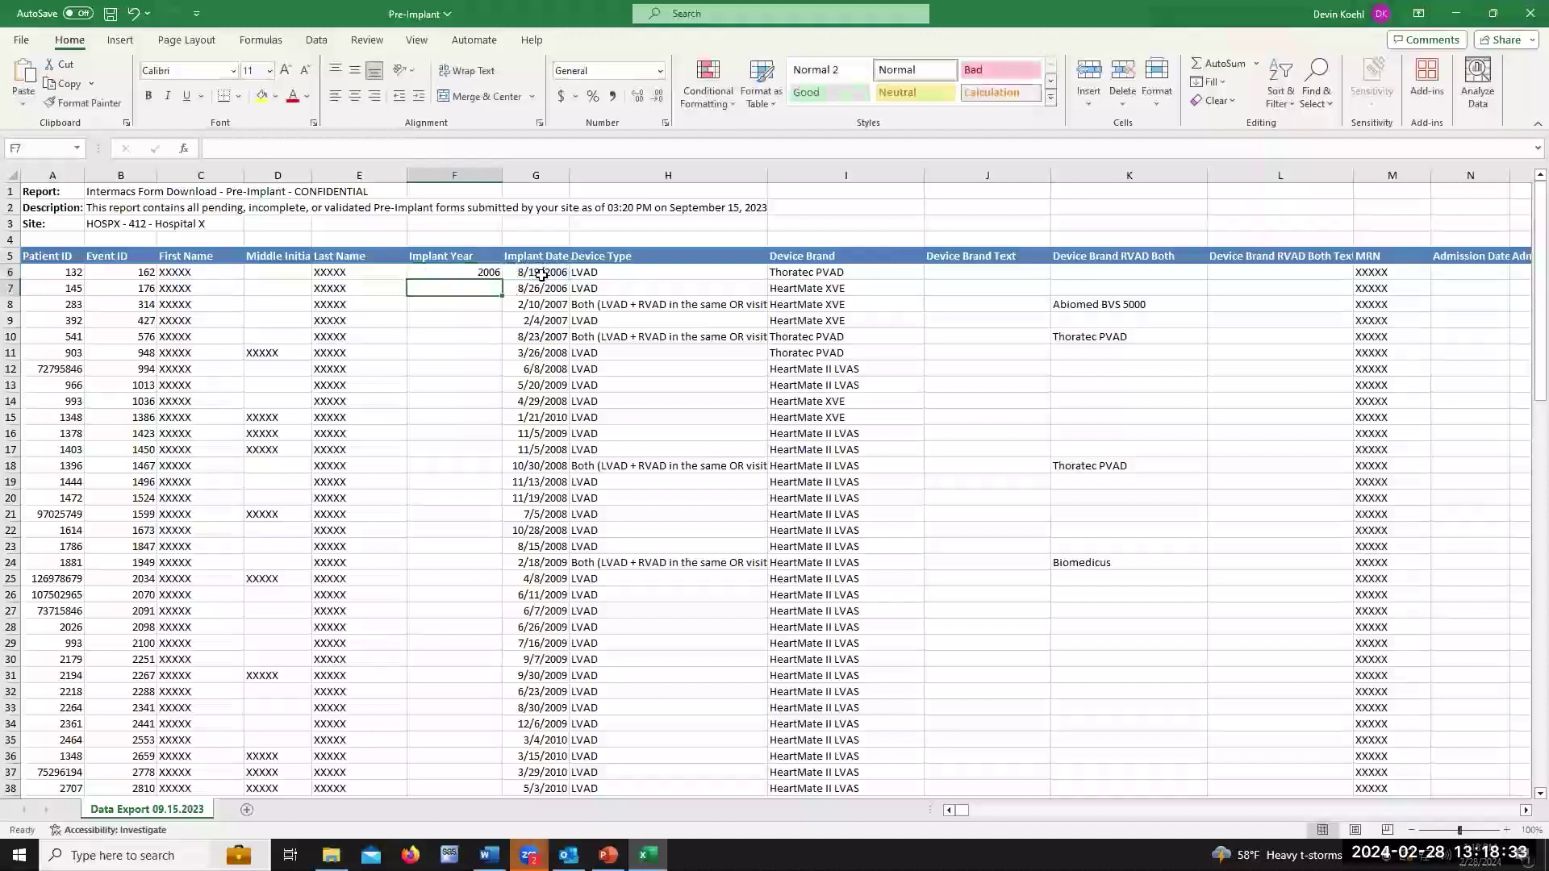
- Fill the Implant Year formula down through the last record and center the filled cells
click(483, 273)
drag(501, 280, 455, 776)
scroll(452, 481, up, 20)
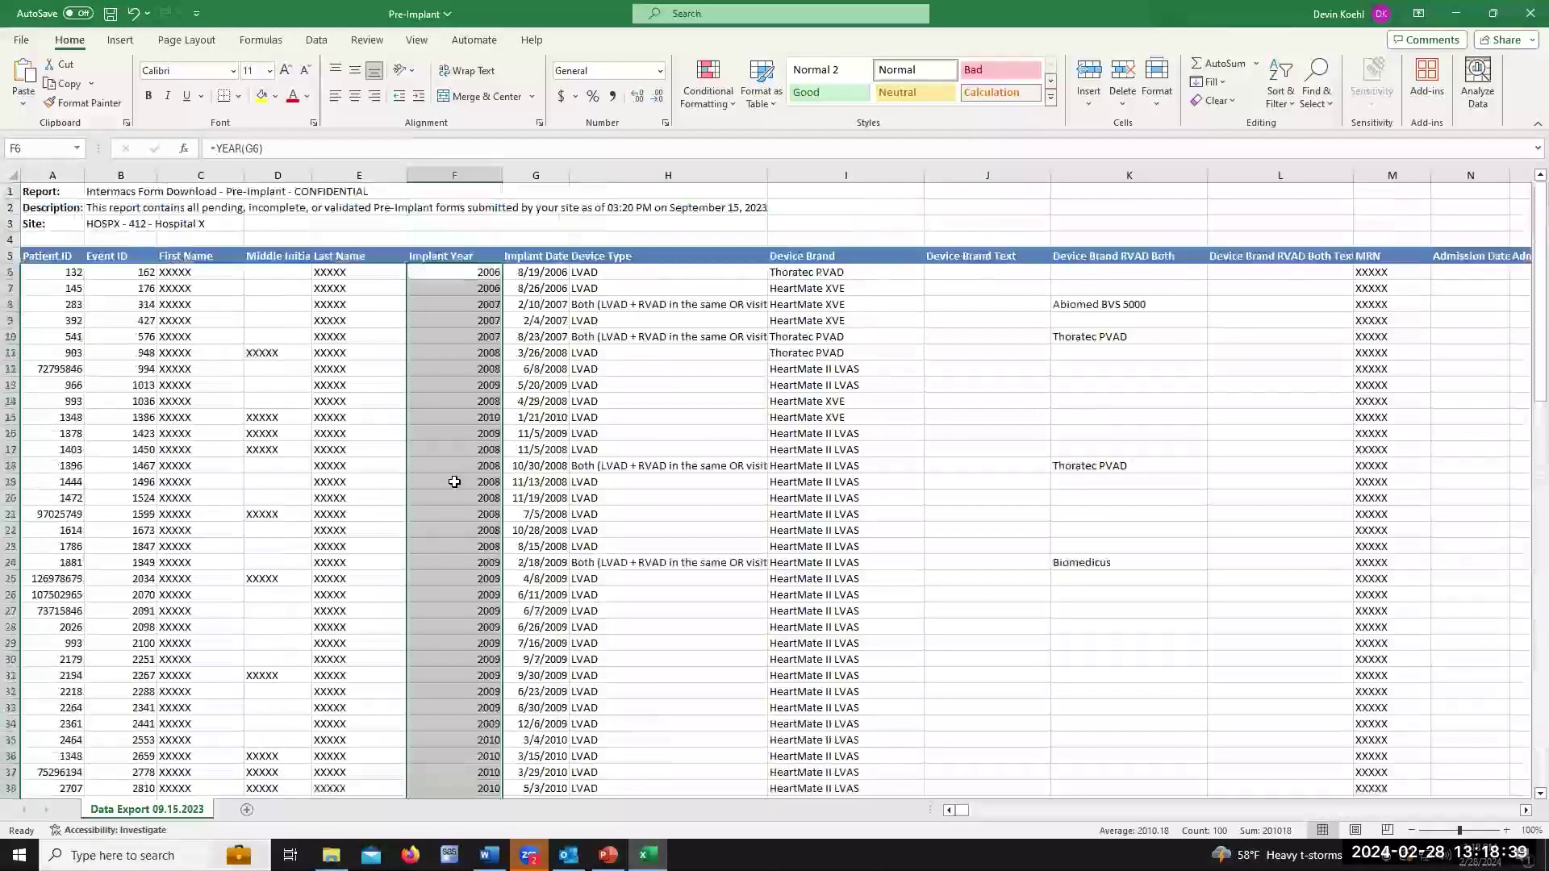
click(354, 96)
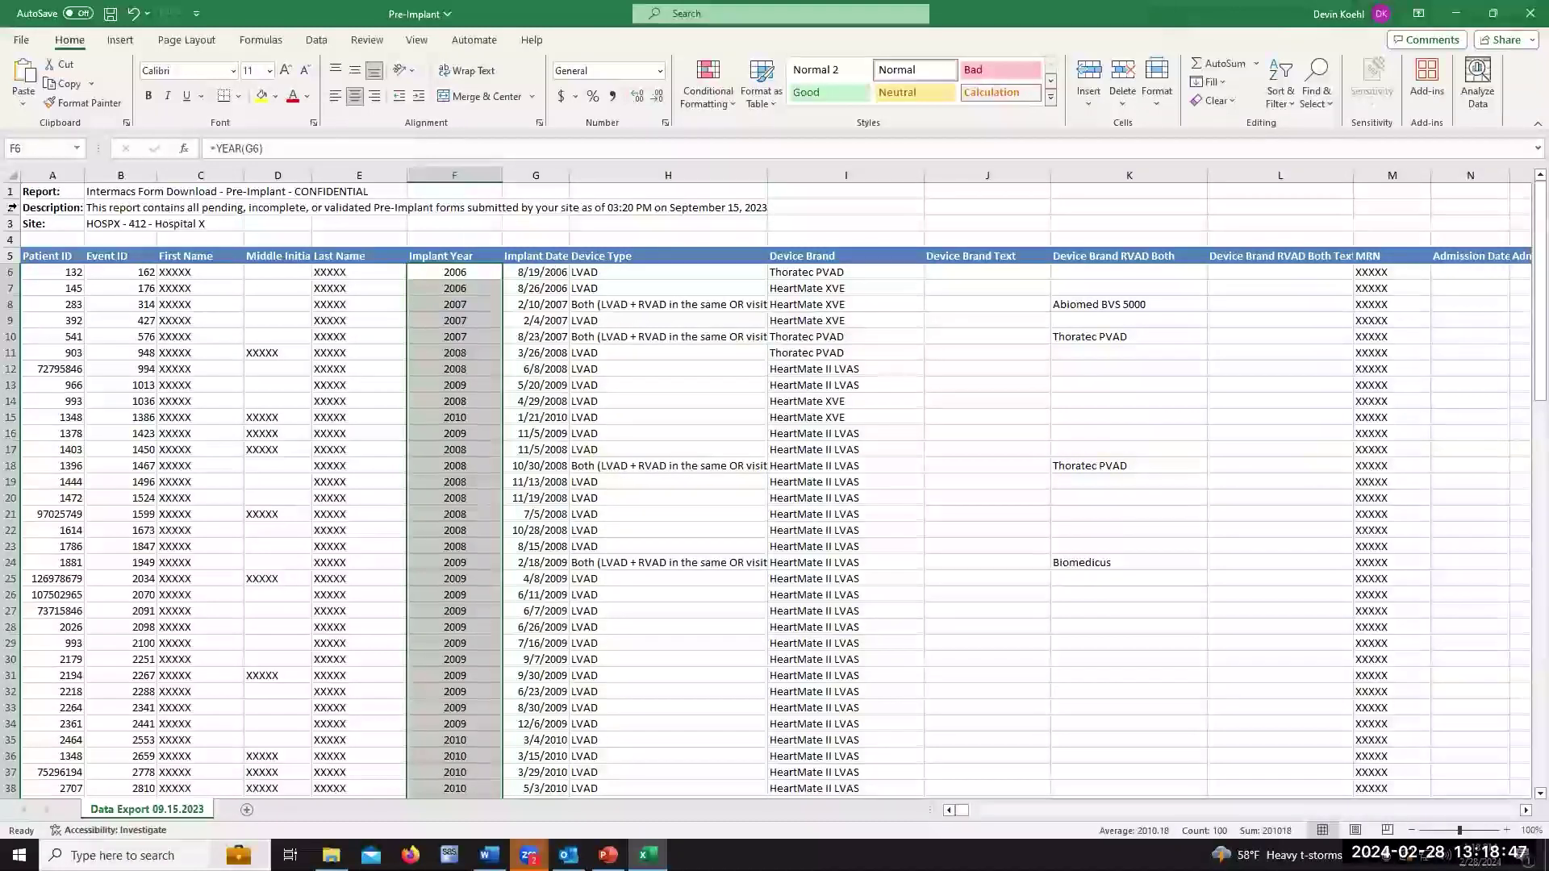
- Create a PivotTable on a new sheet from the header row through the last record, with Implant Year as its columns
click(11, 257)
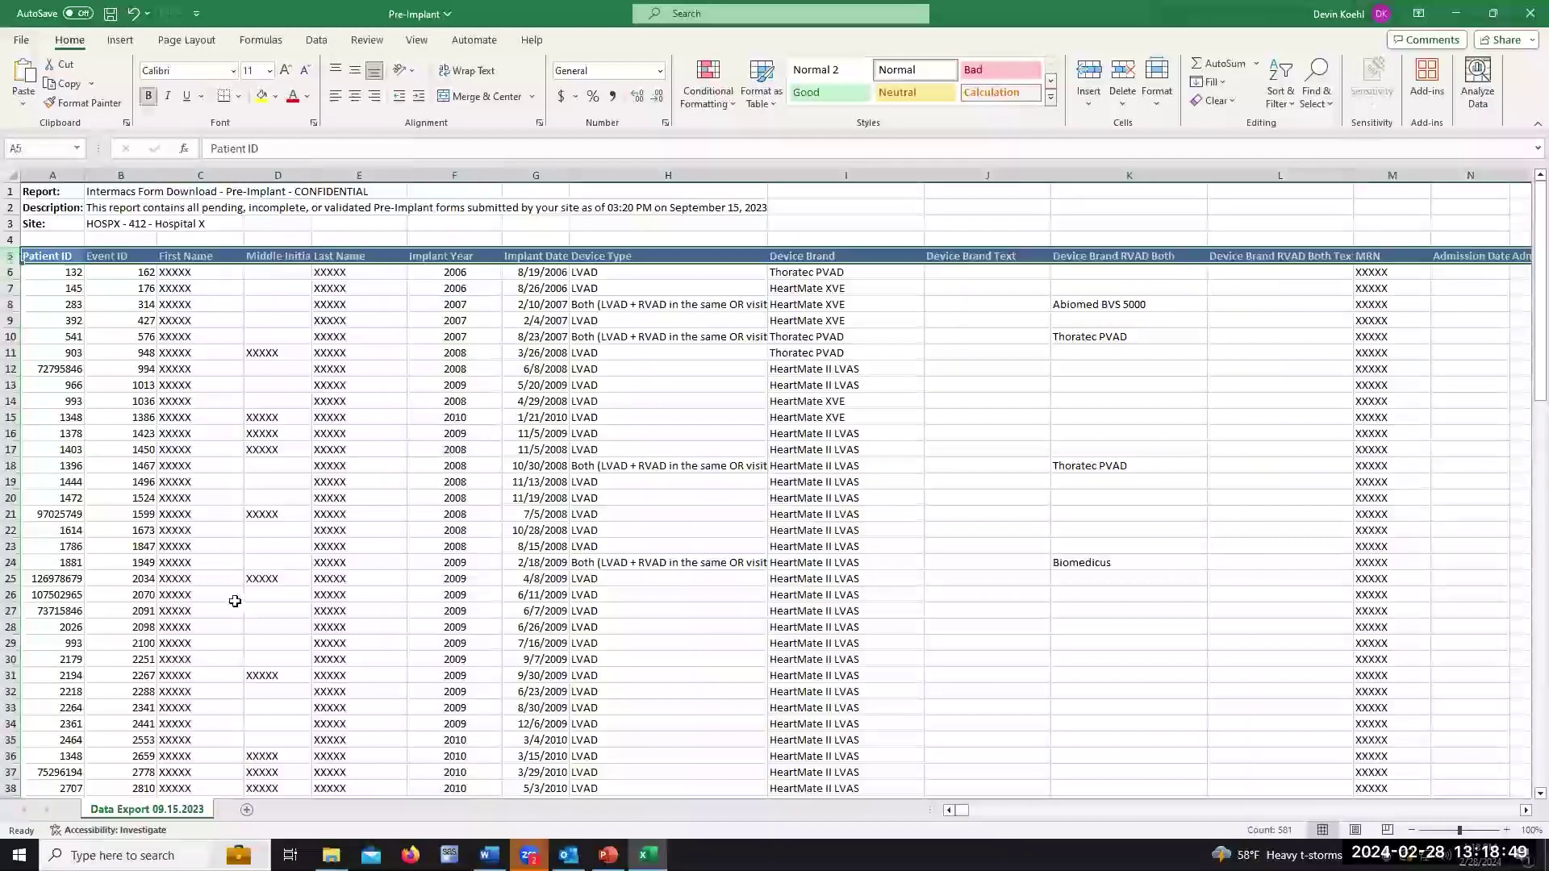
scroll(230, 604, down, 20)
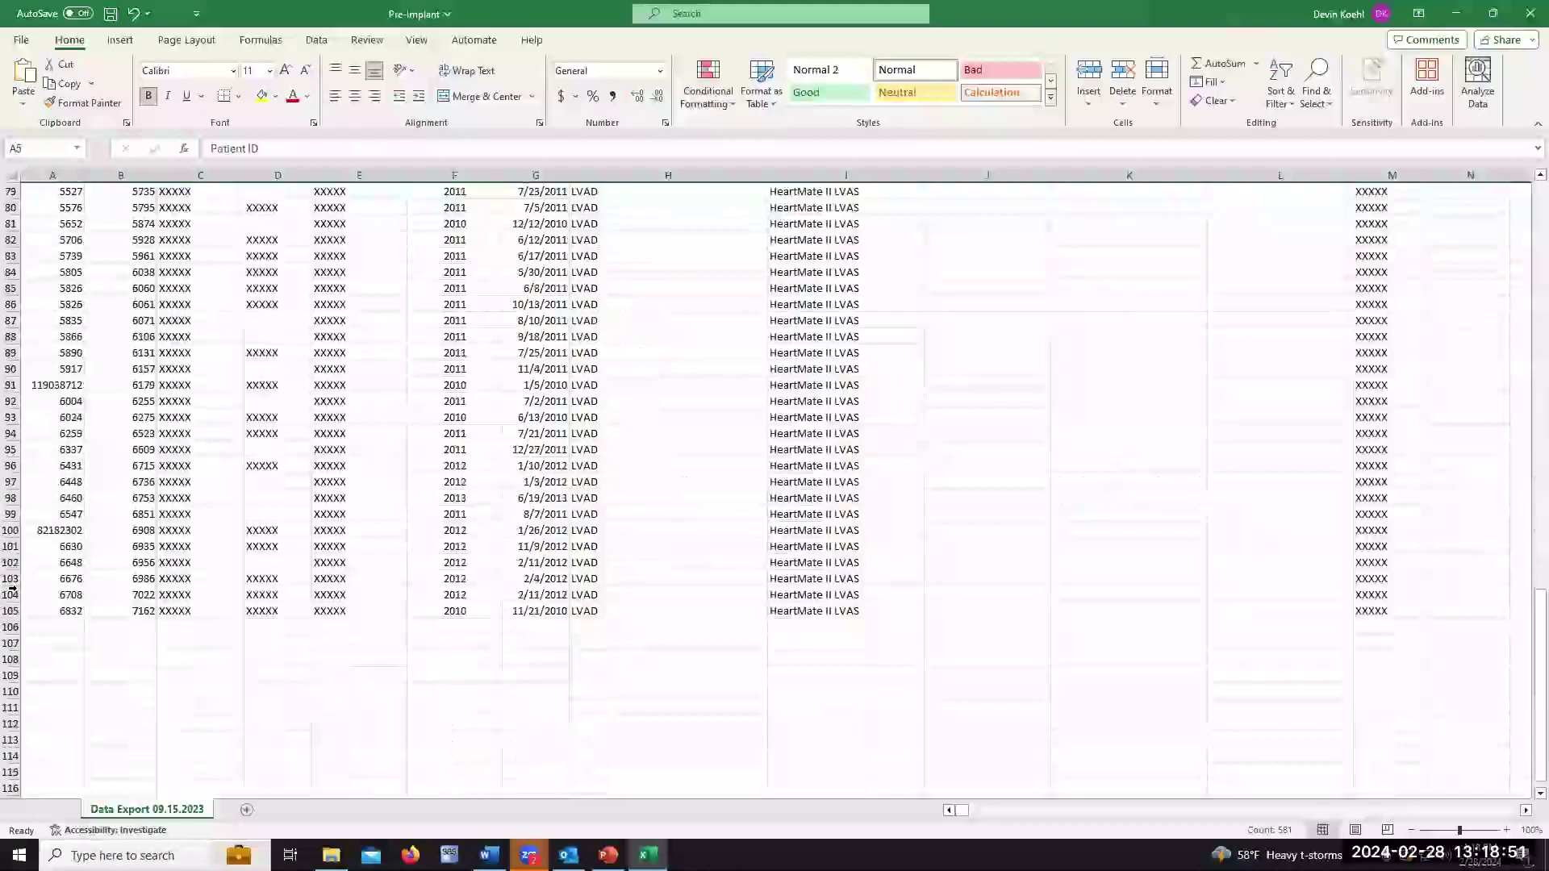
shift+click(232, 627)
scroll(241, 517, up, 7)
scroll(241, 517, up, 17)
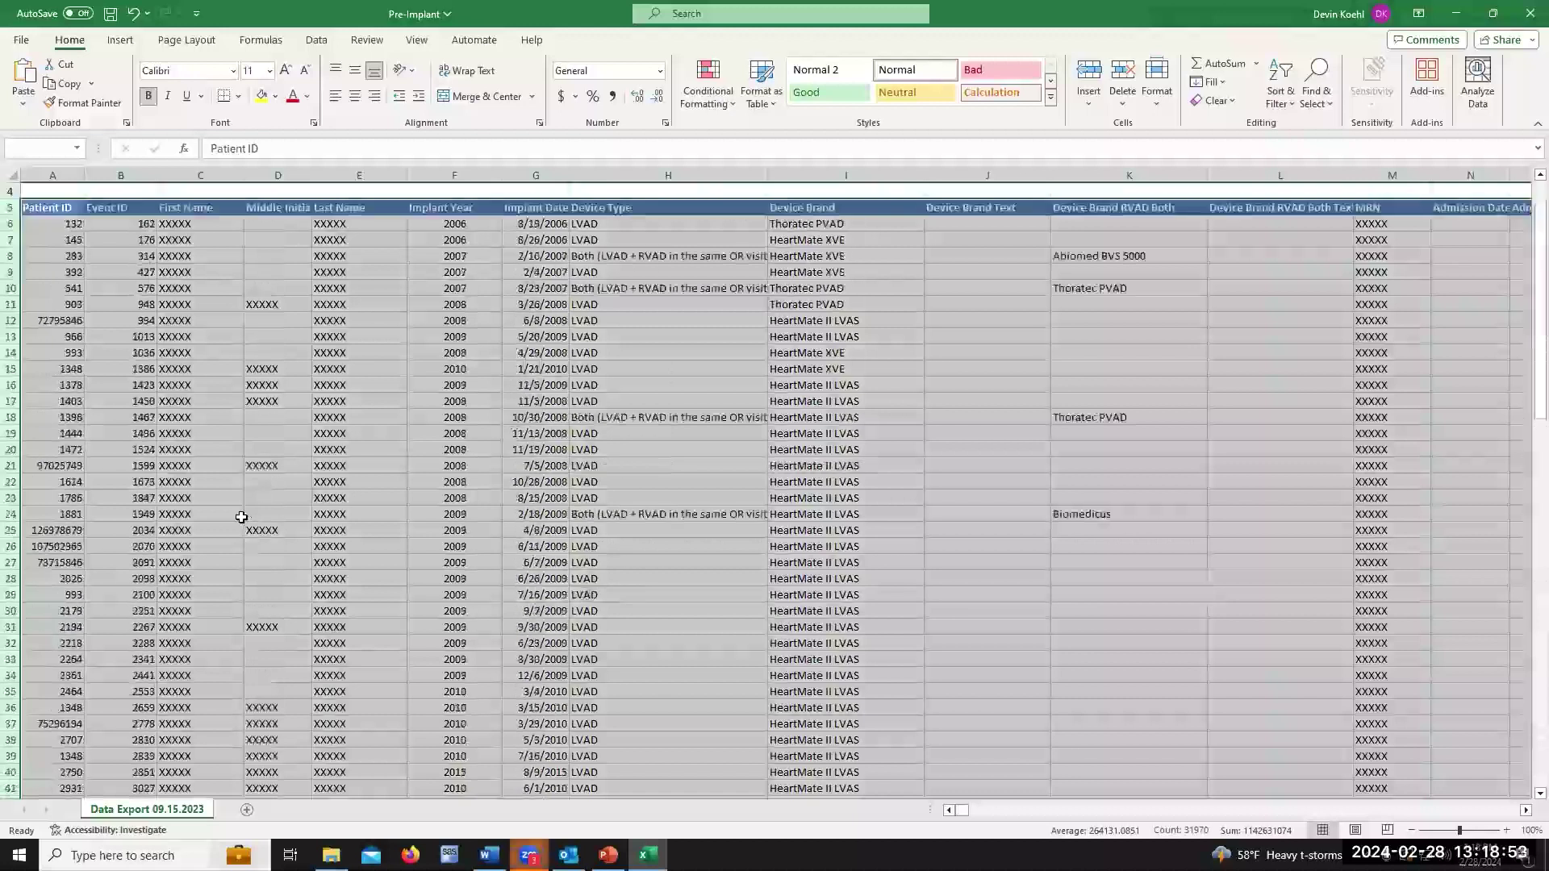
click(121, 41)
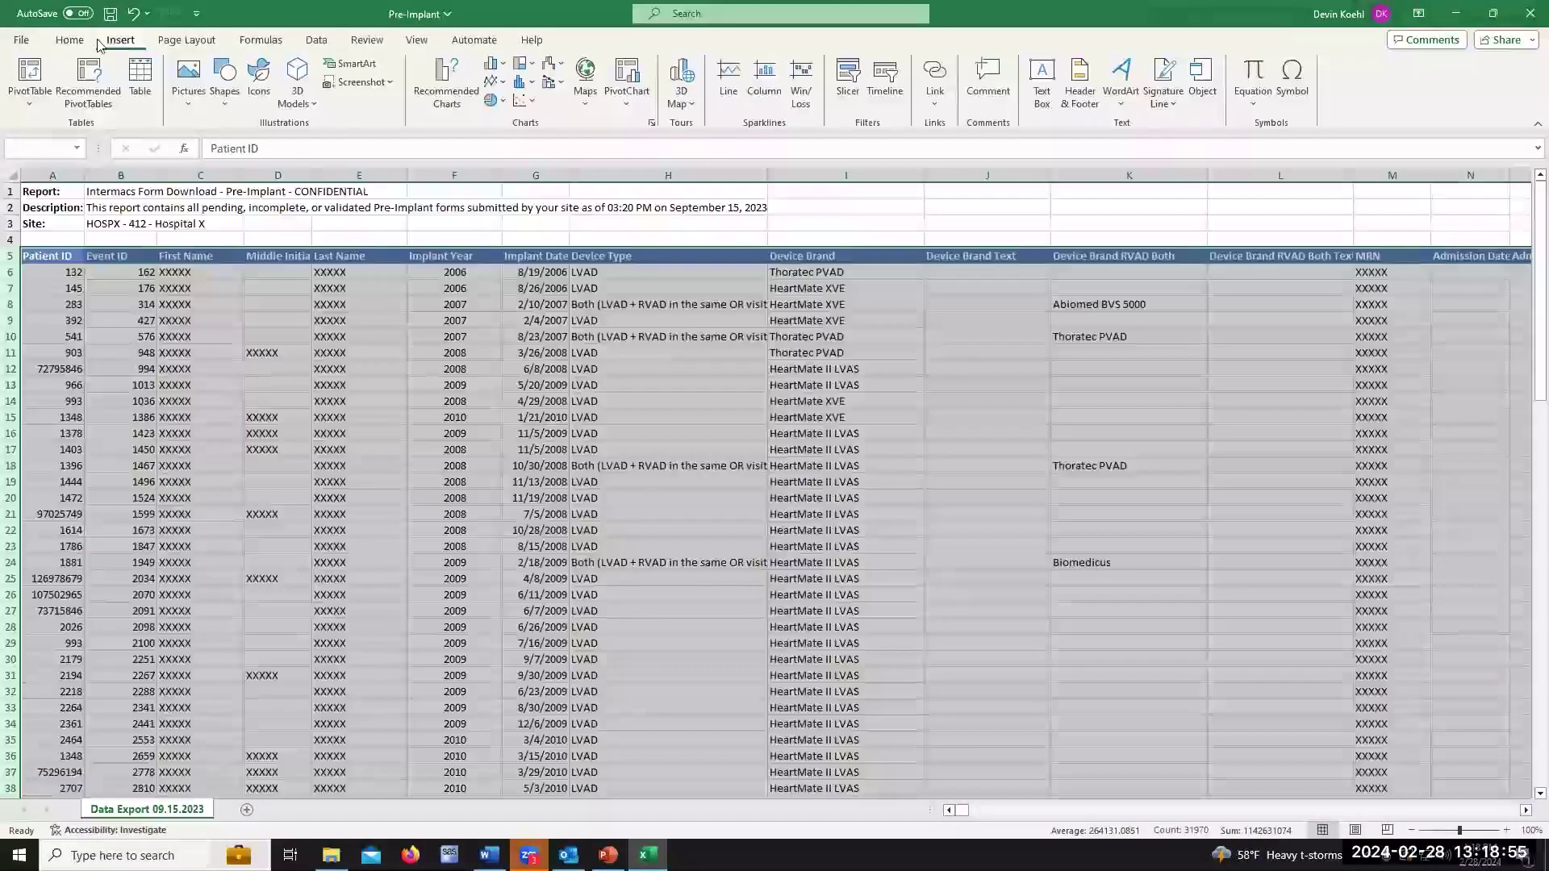
click(29, 77)
click(458, 506)
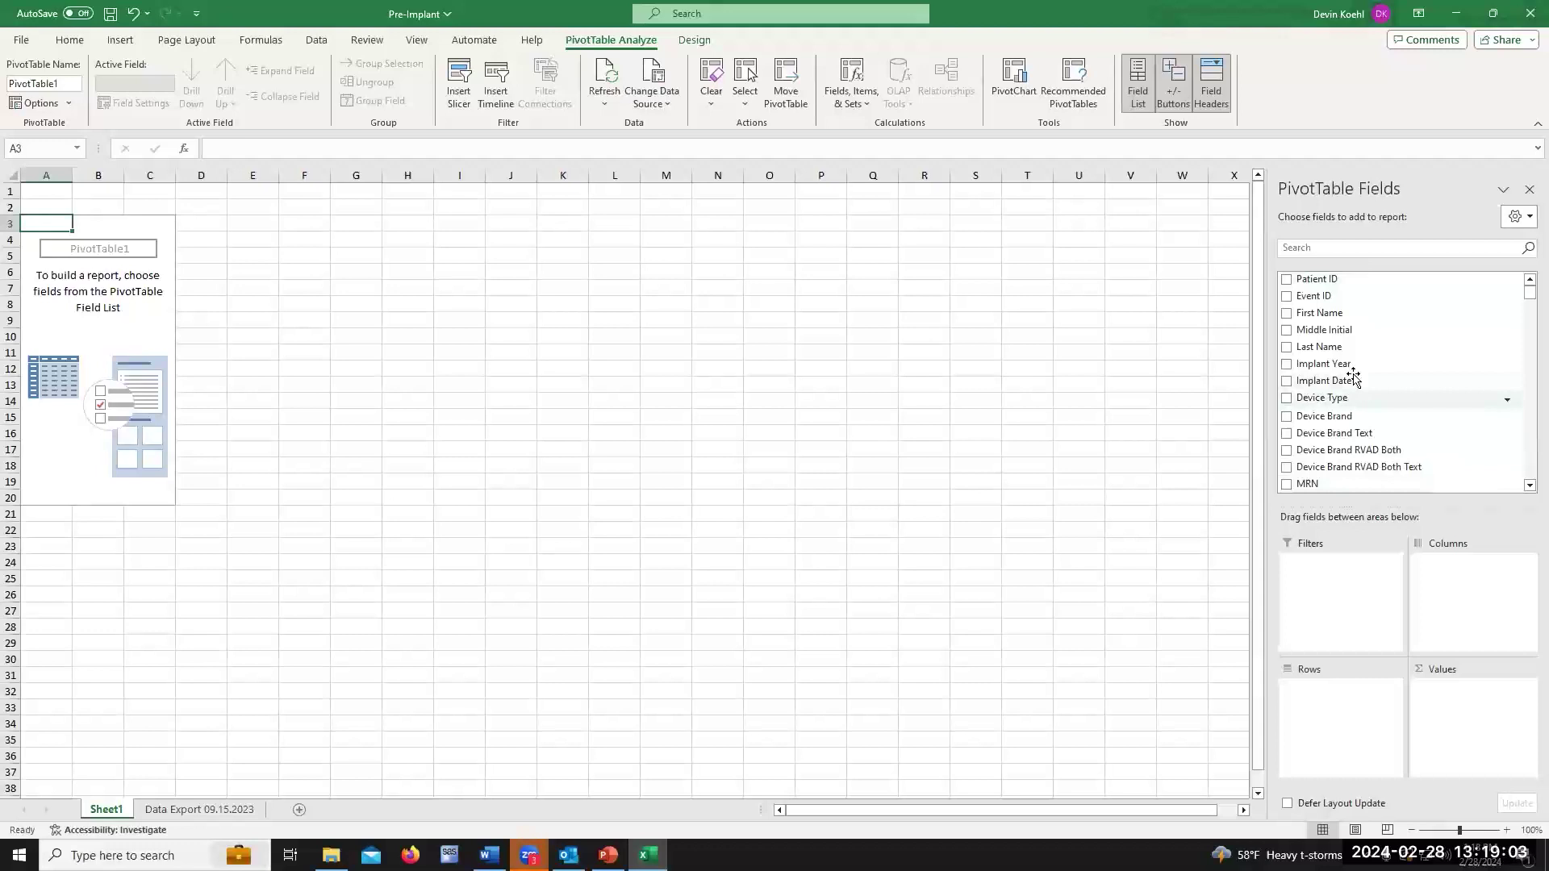
drag(1343, 370, 1466, 618)
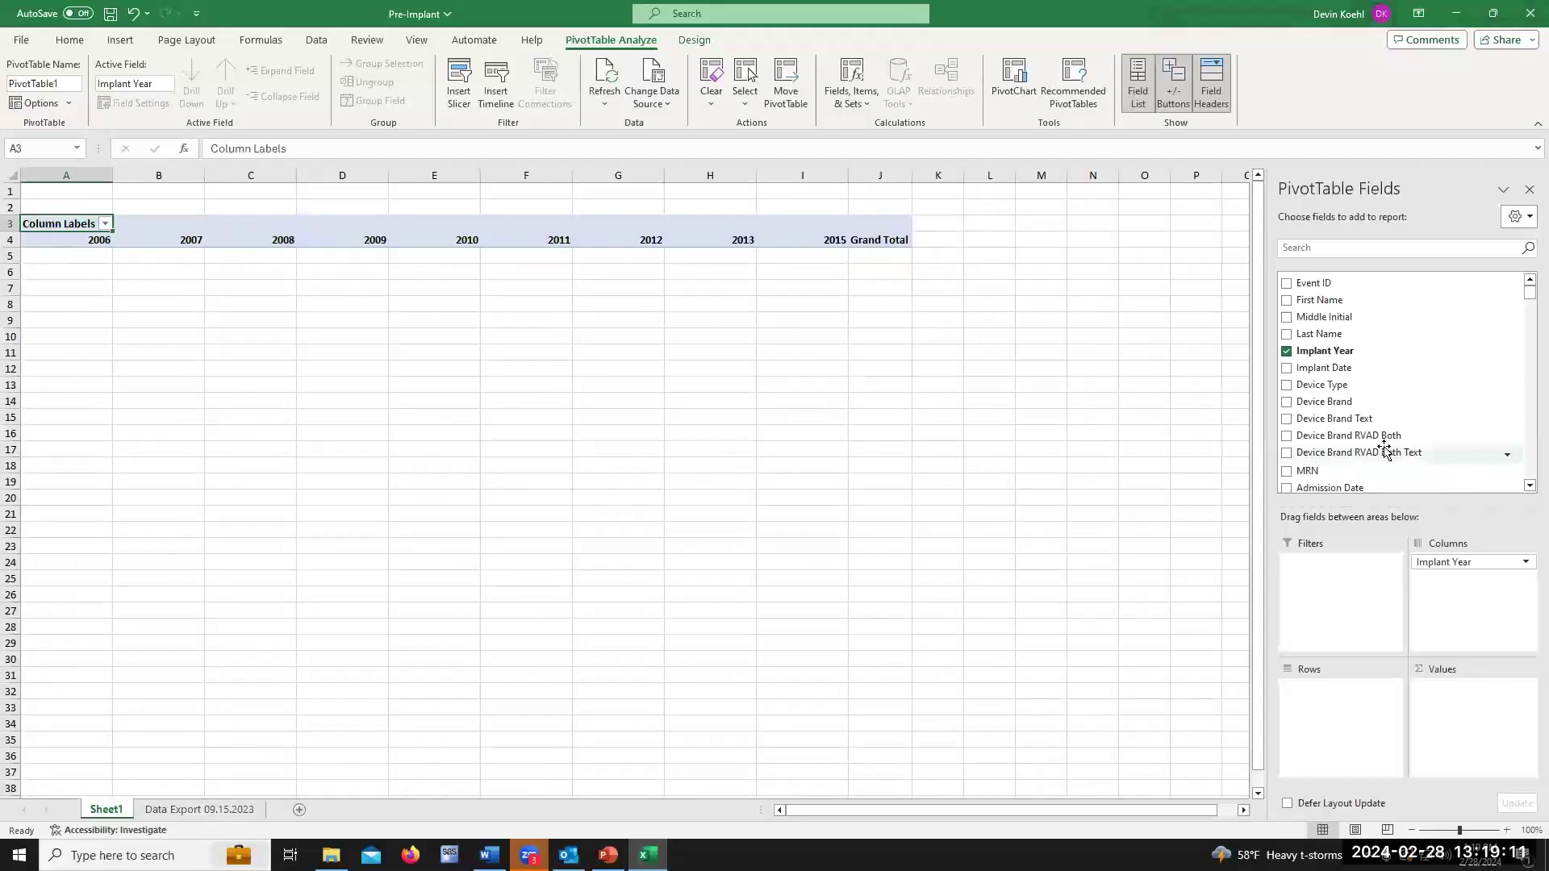
click(1300, 249)
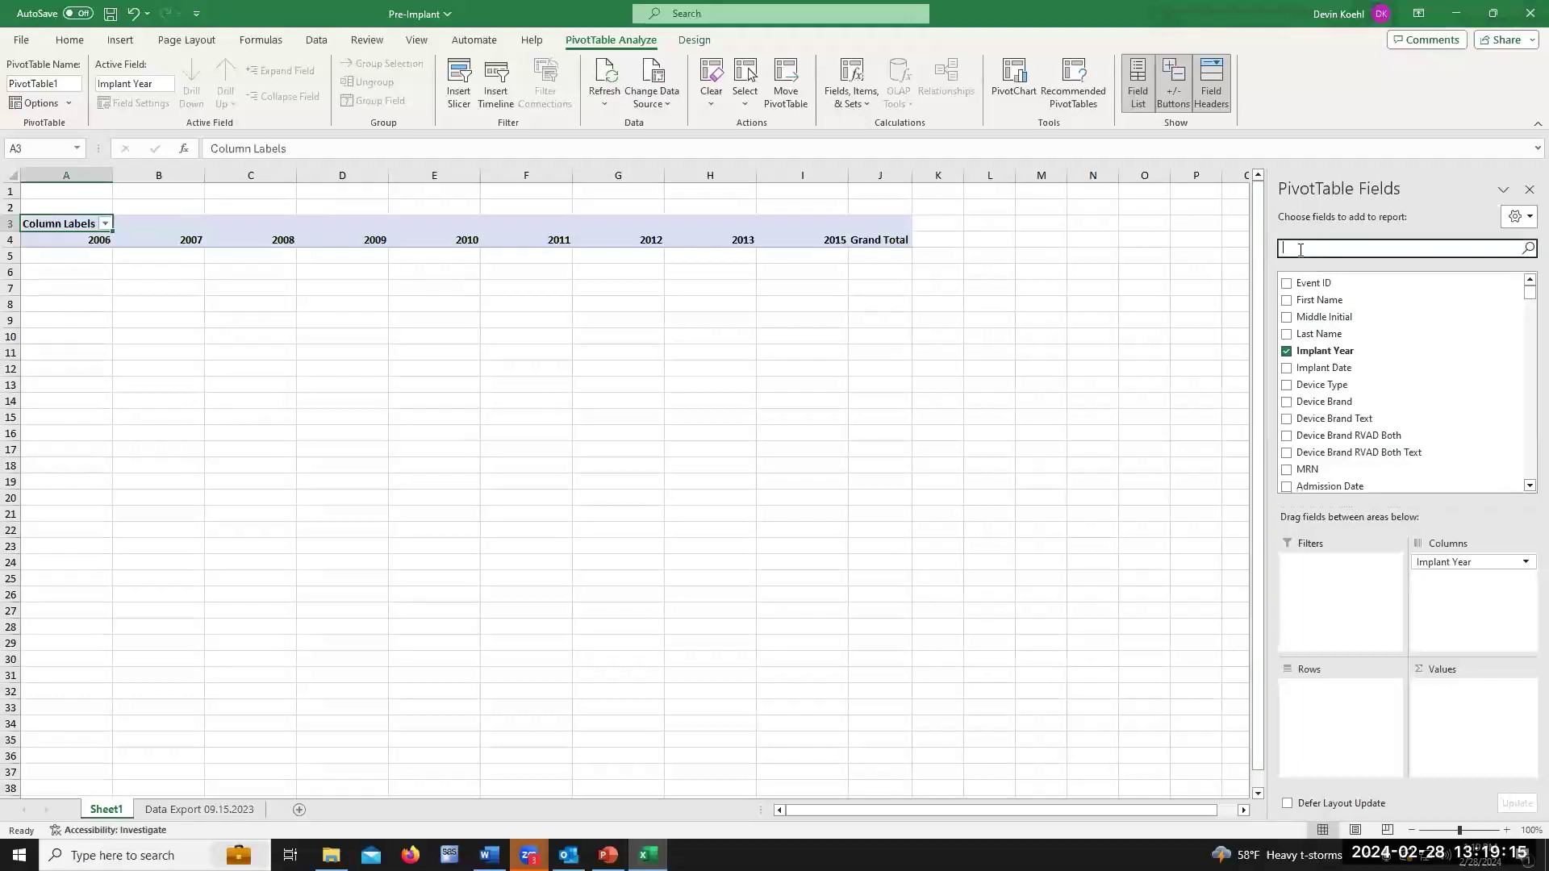
text(curre)
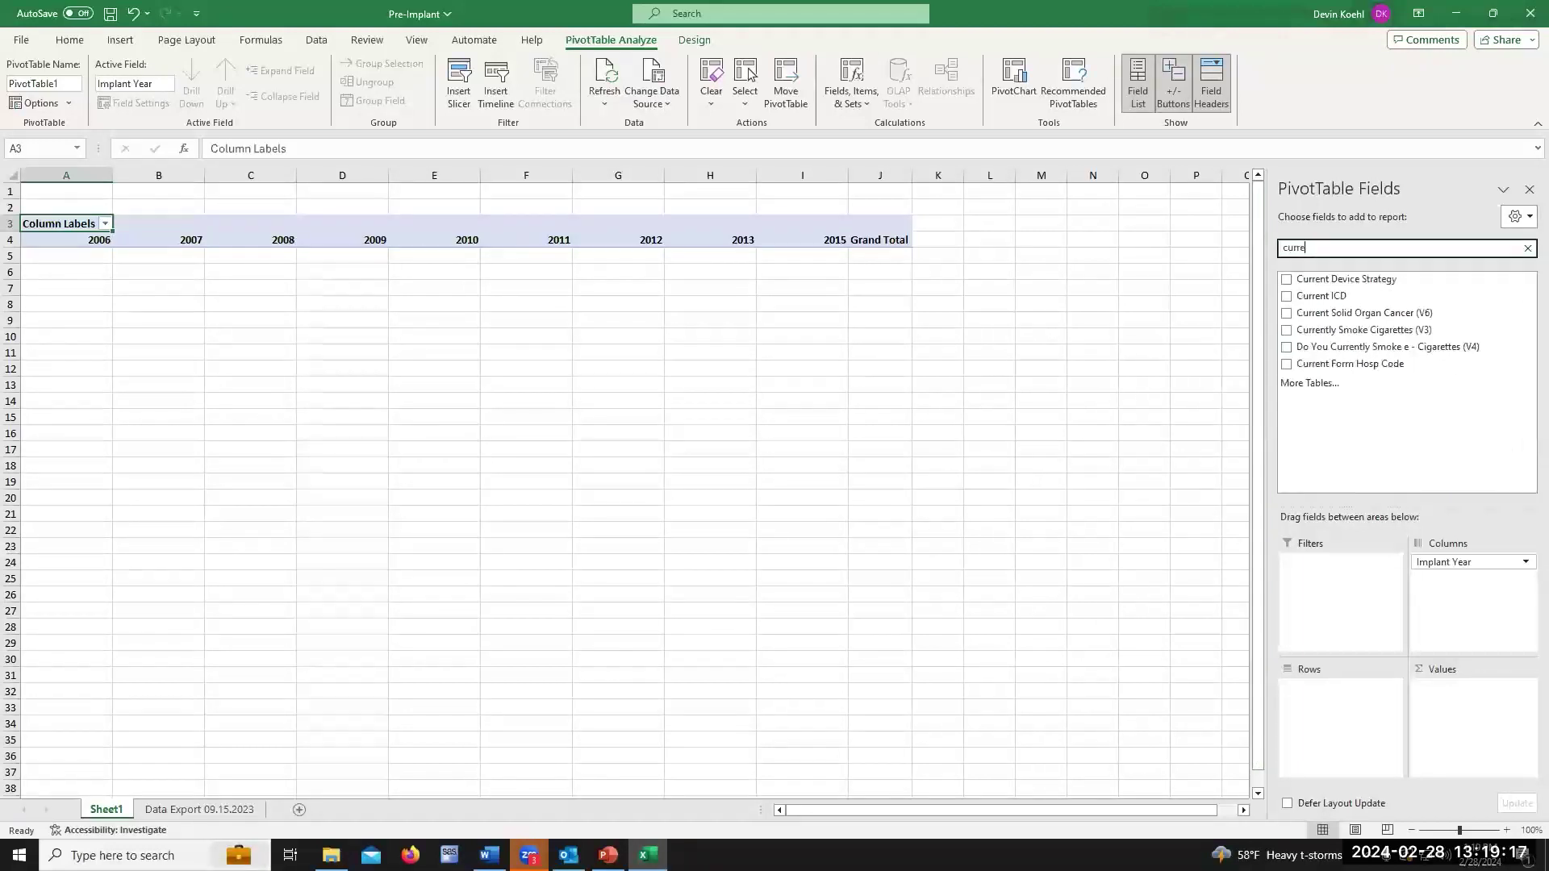
key(BackSpace)
key(BackSpace)
key(BackSpace)
key(BackSpace)
key(BackSpace)
key(BackSpace)
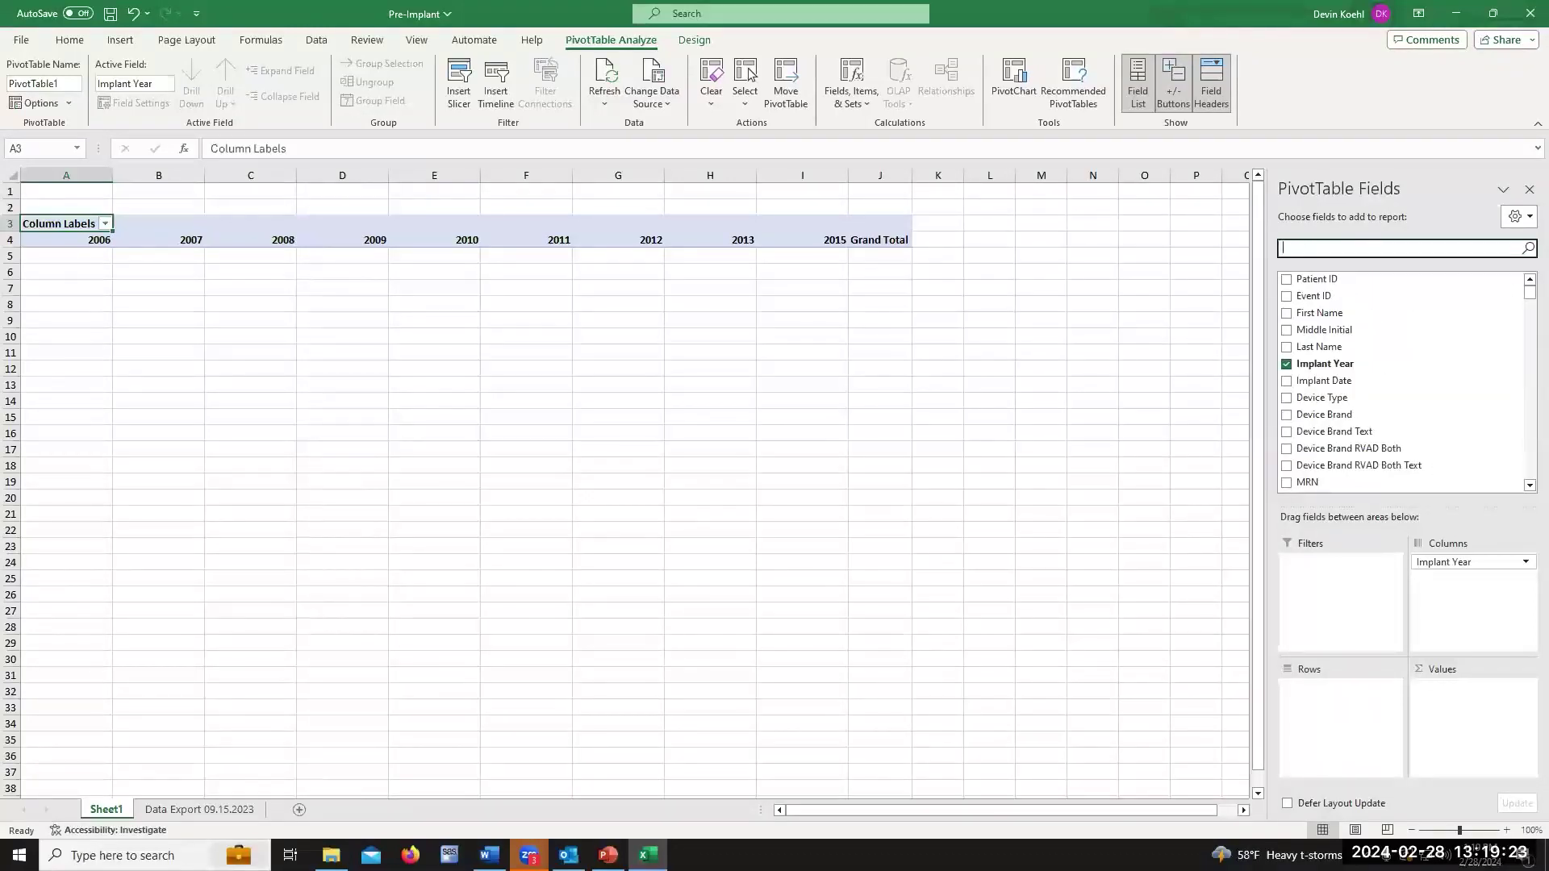
- Search the PivotTable fields for "device" and add Current Device Strategy as both rows and counted values
text(device)
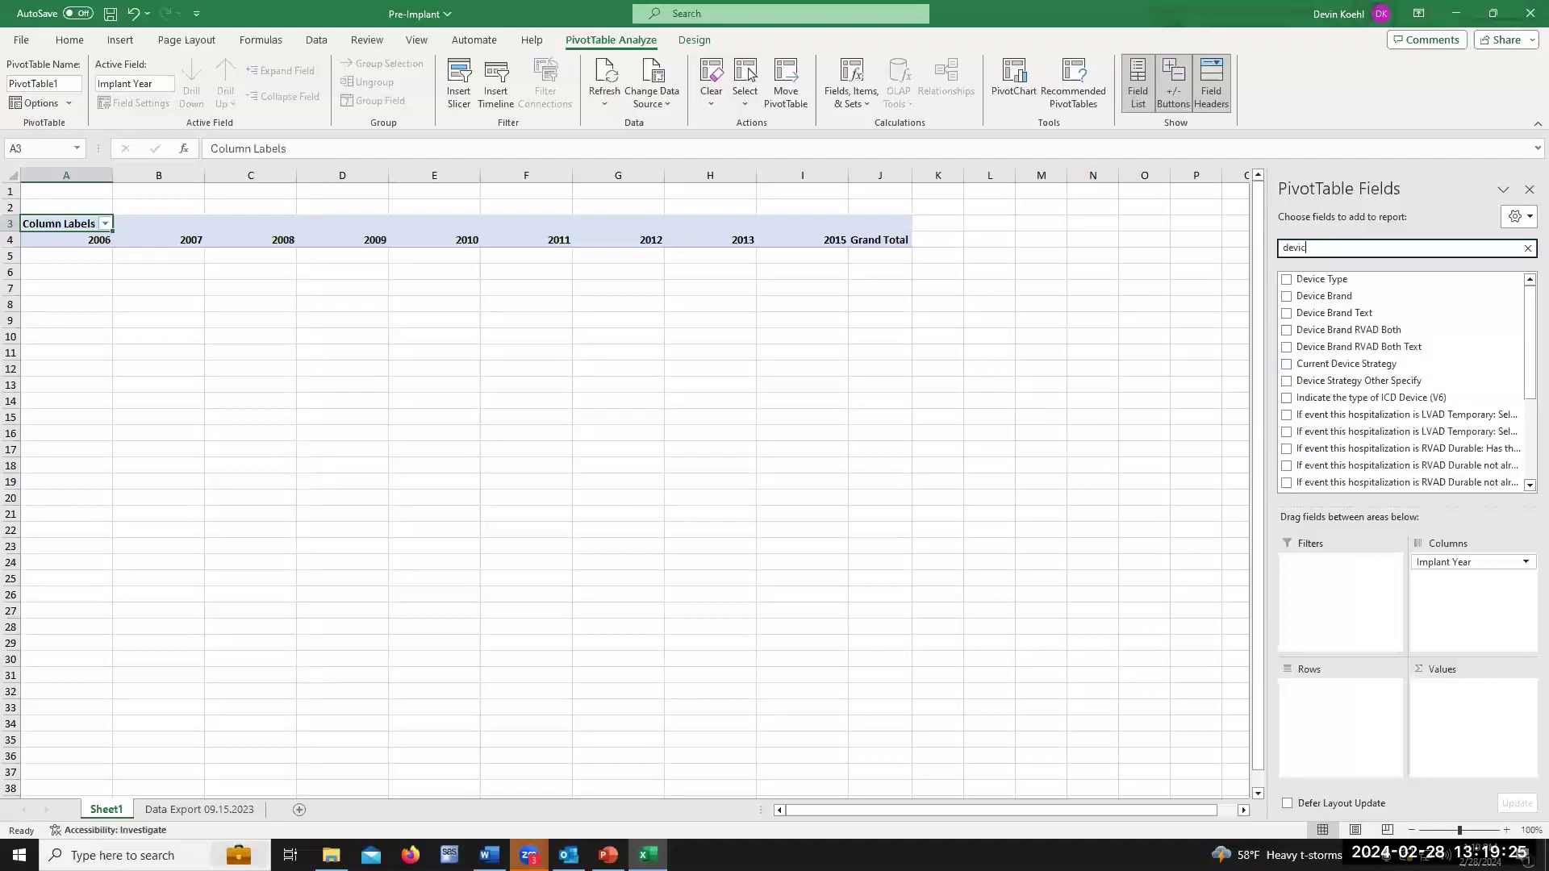
click(1343, 366)
drag(1344, 365, 1328, 743)
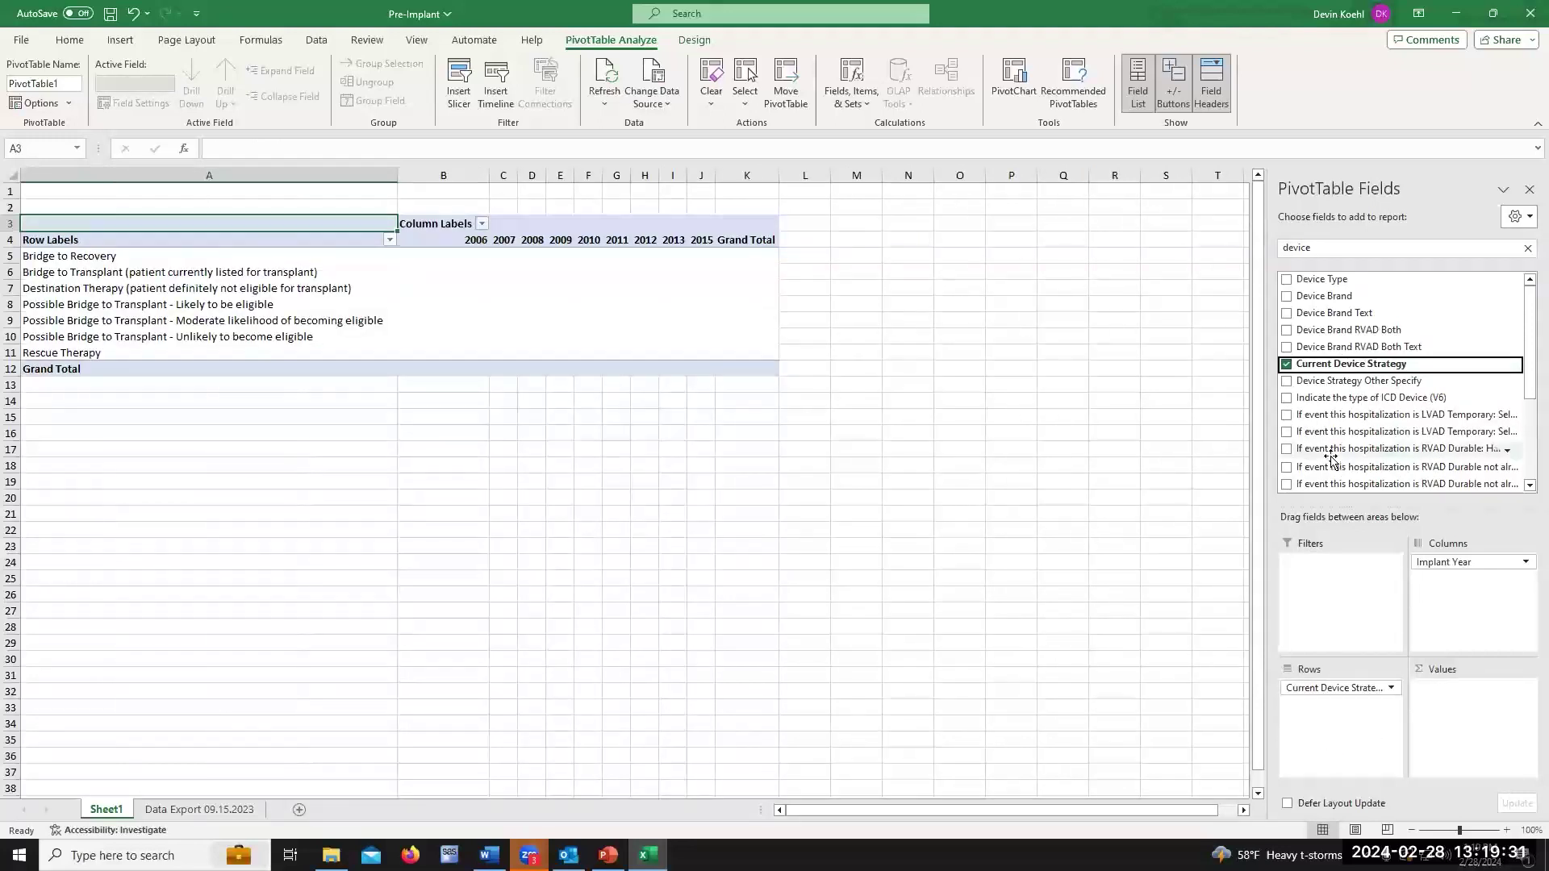
drag(1318, 367, 1509, 714)
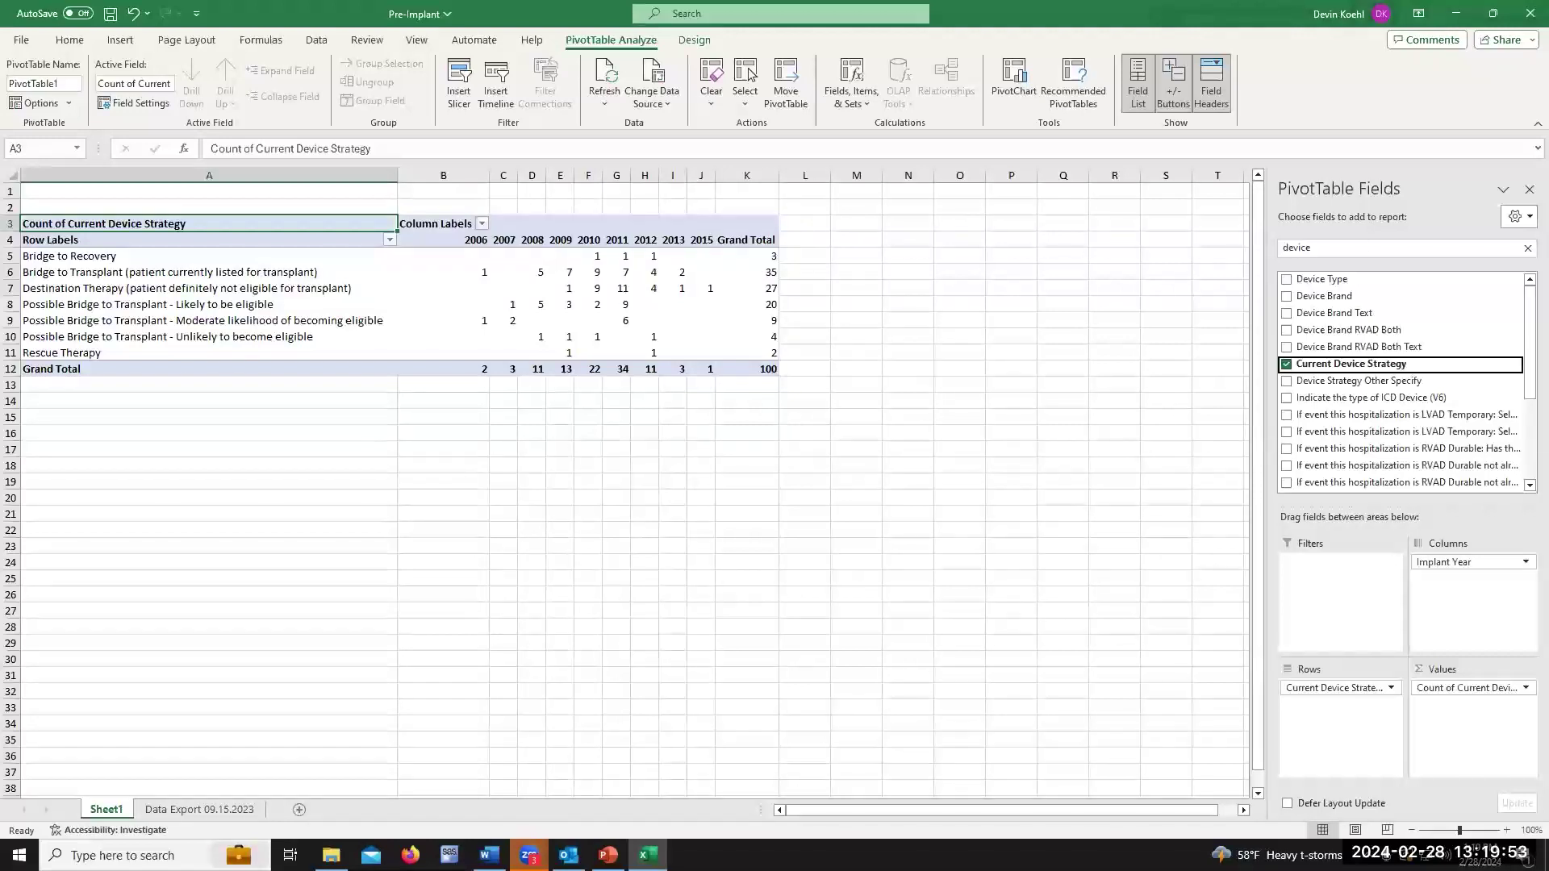
key(alt+Tab)
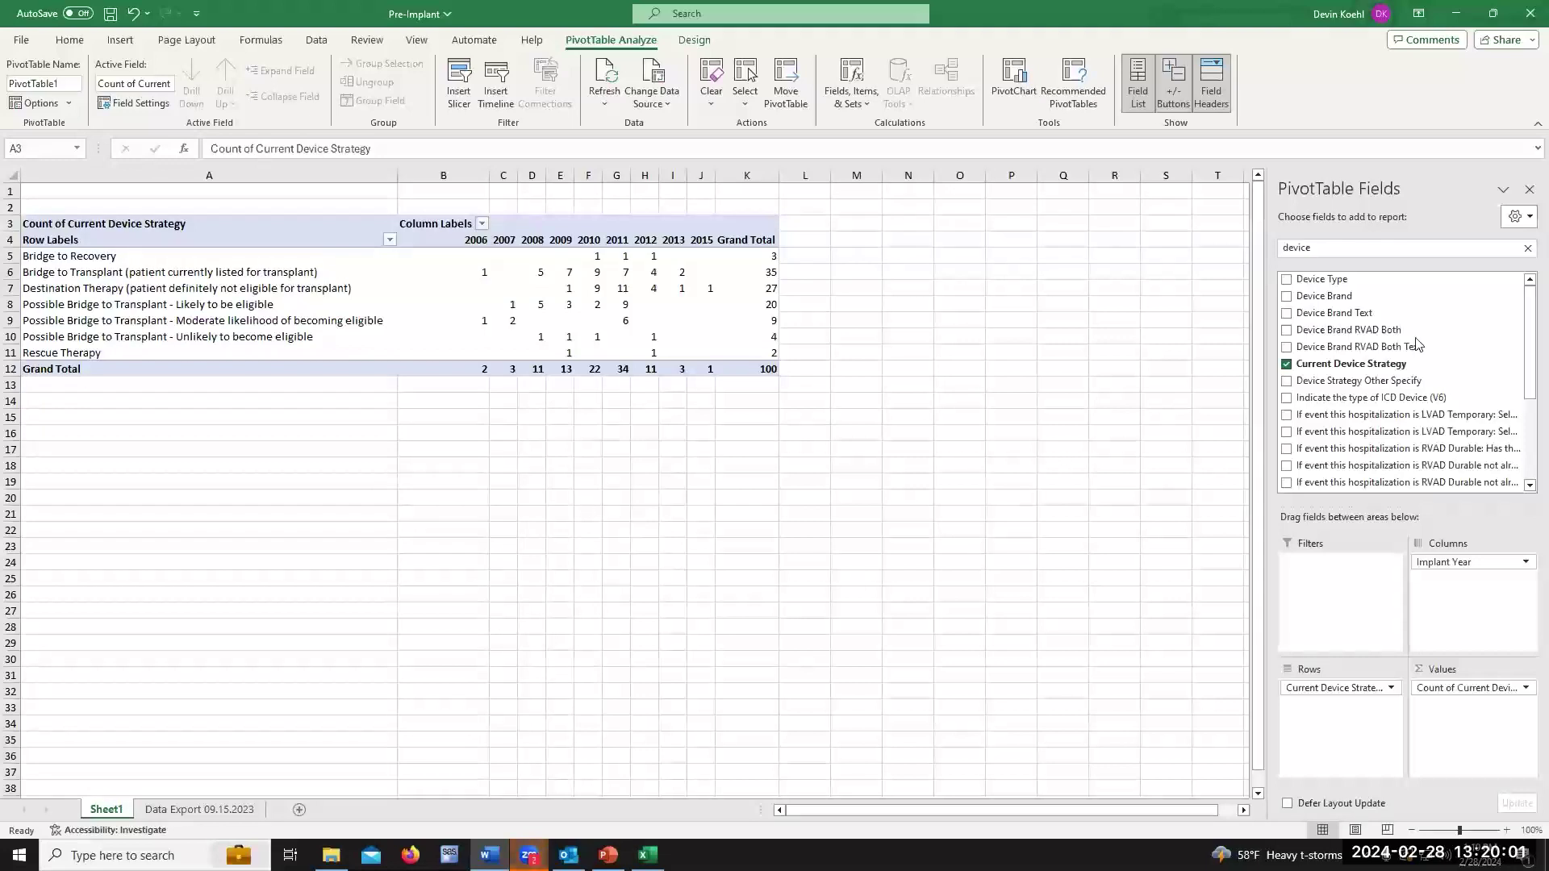
key(alt+Tab)
- Add Device Type as a report filter to the PivotTable and filter it to LVAD
drag(1323, 284, 1313, 615)
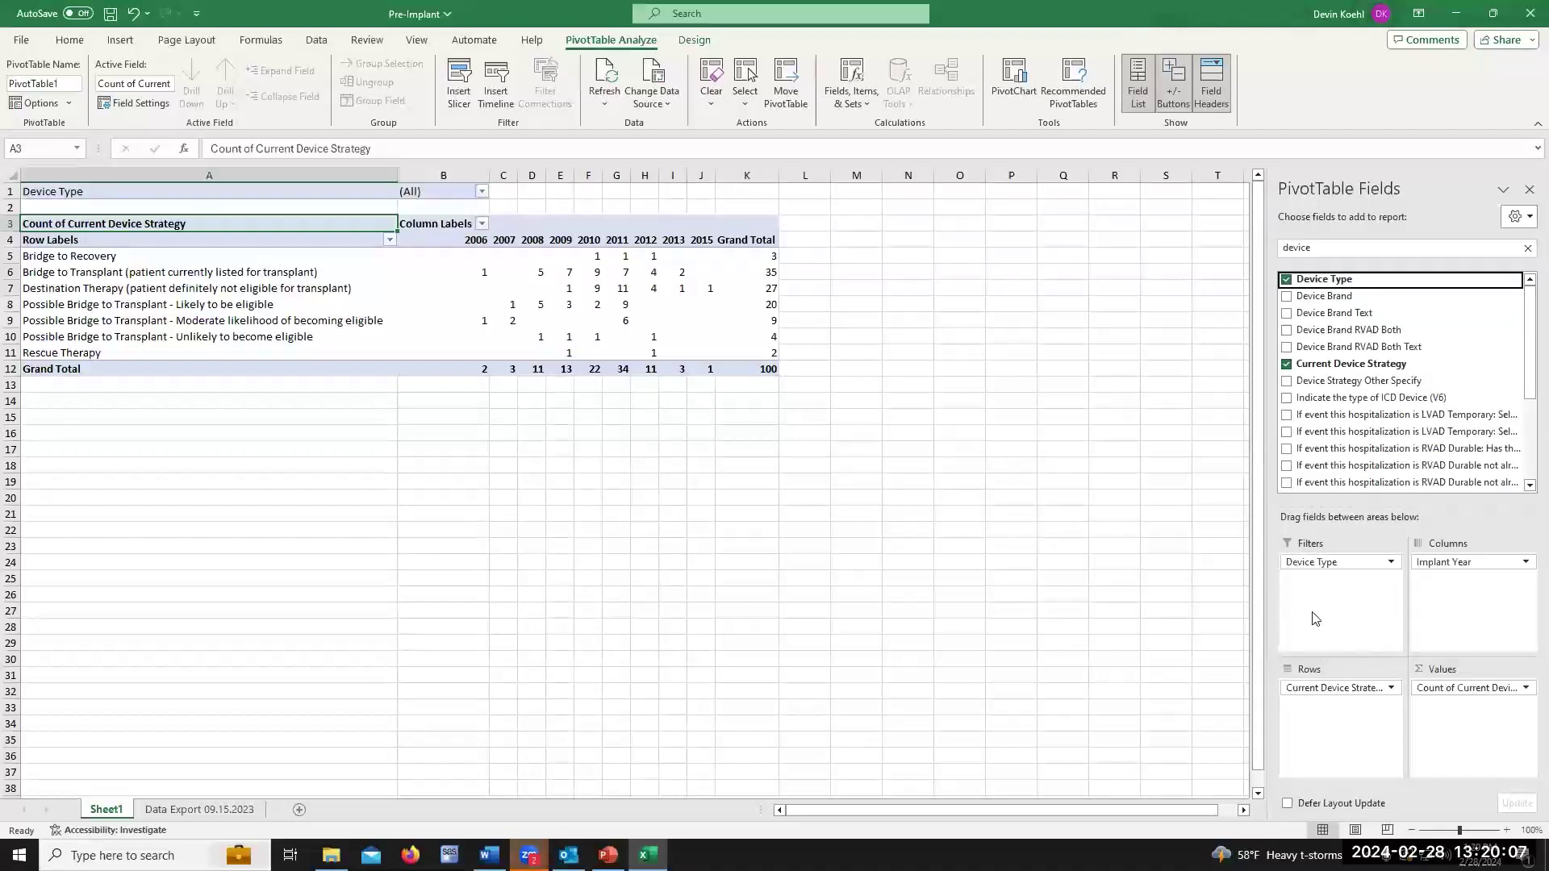
click(476, 193)
click(483, 192)
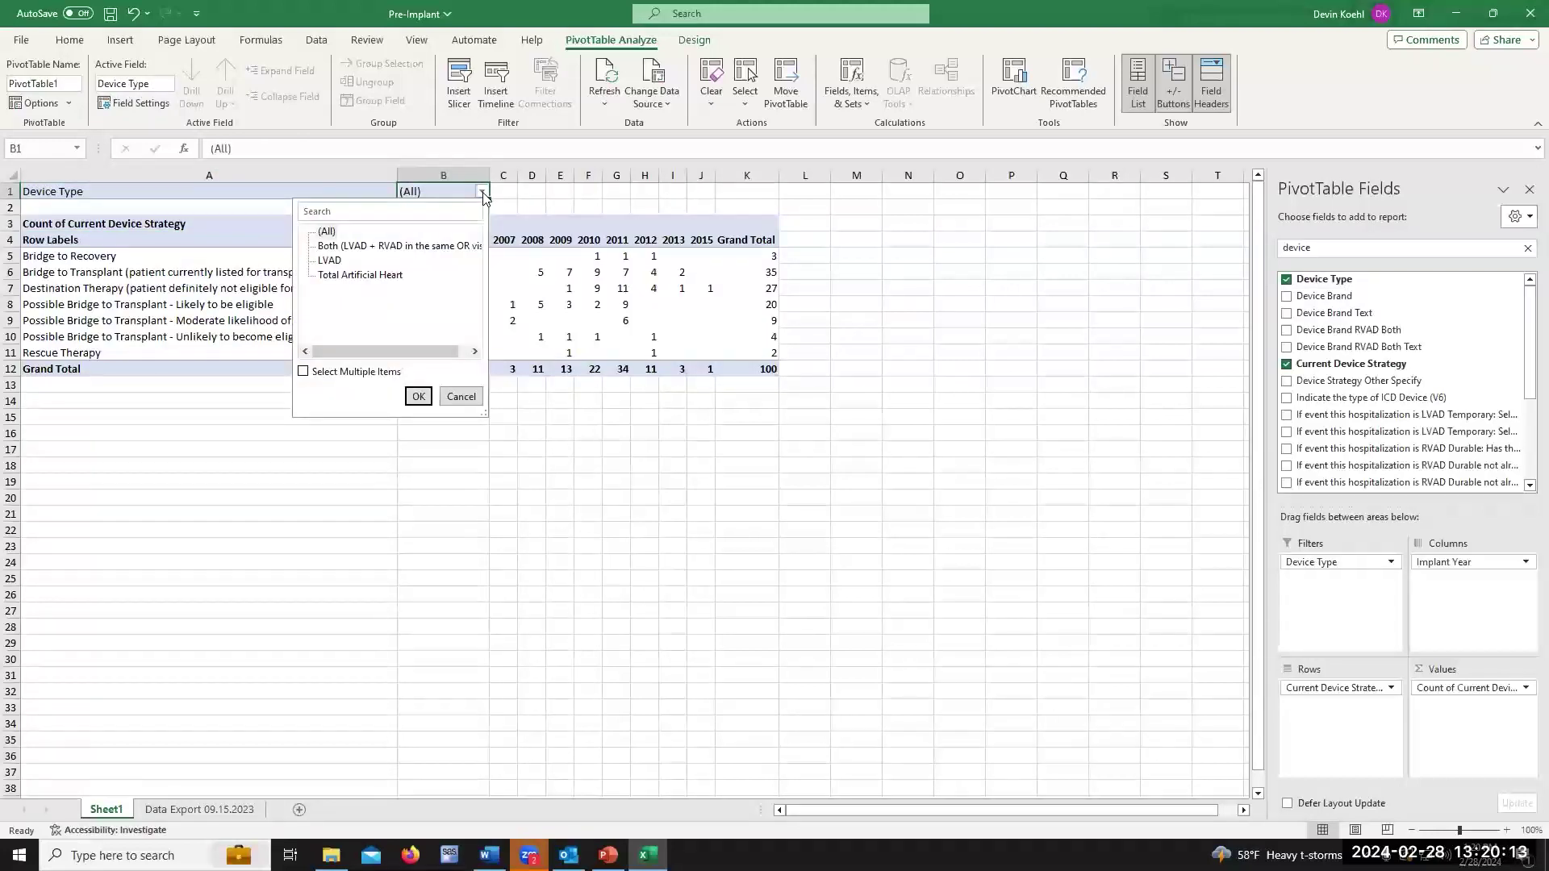
click(329, 260)
click(412, 400)
click(420, 397)
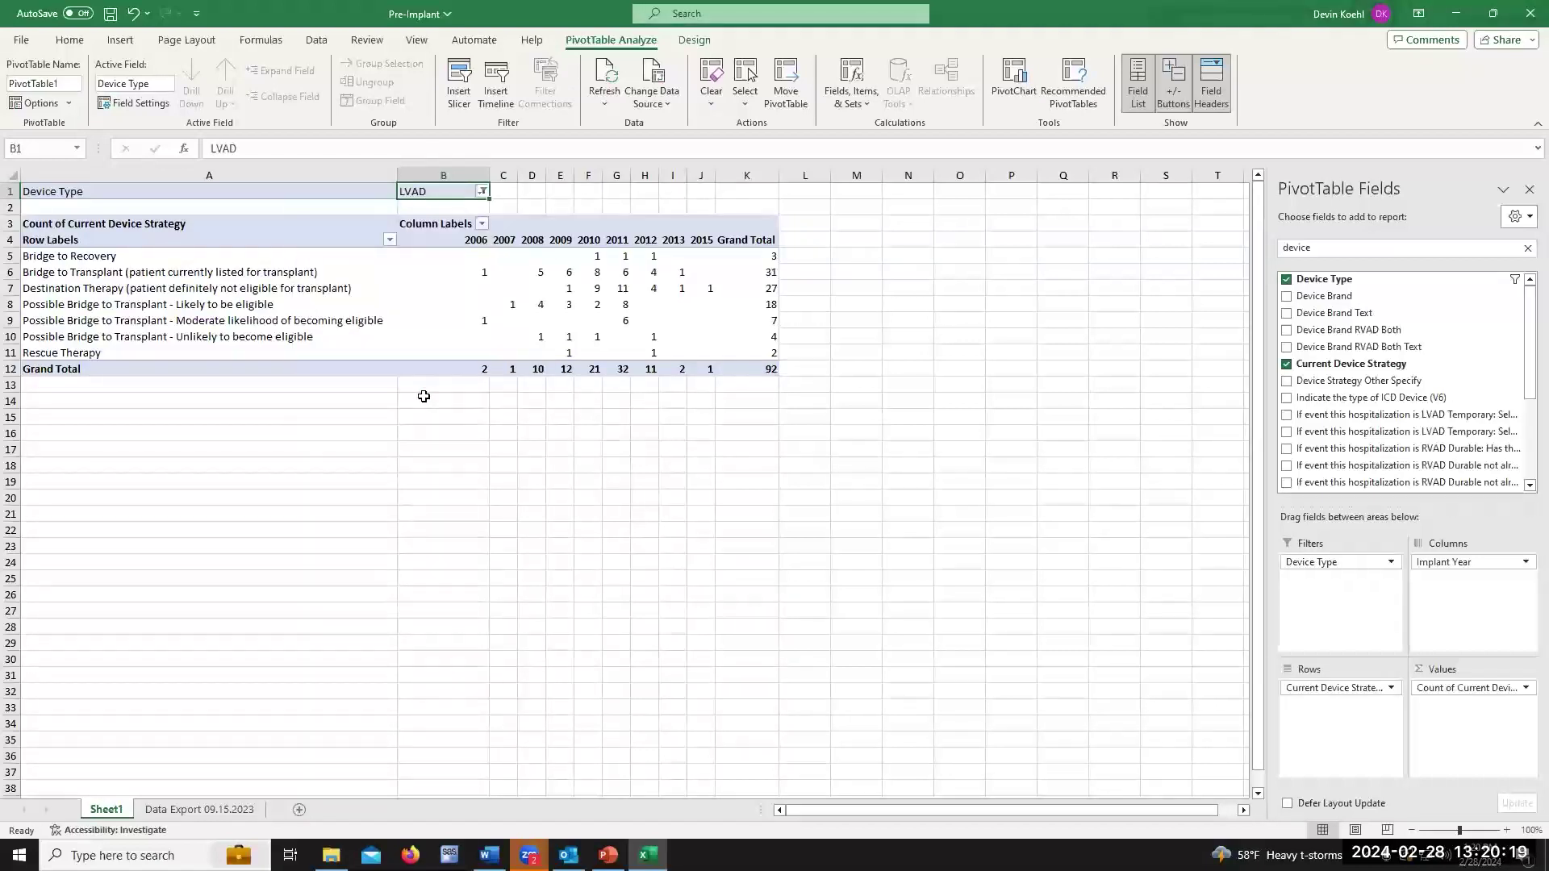
- Switch the Device Type filter to Both (LVAD + RVAD in the same OR visit) and then to Total Artificial Heart
click(482, 191)
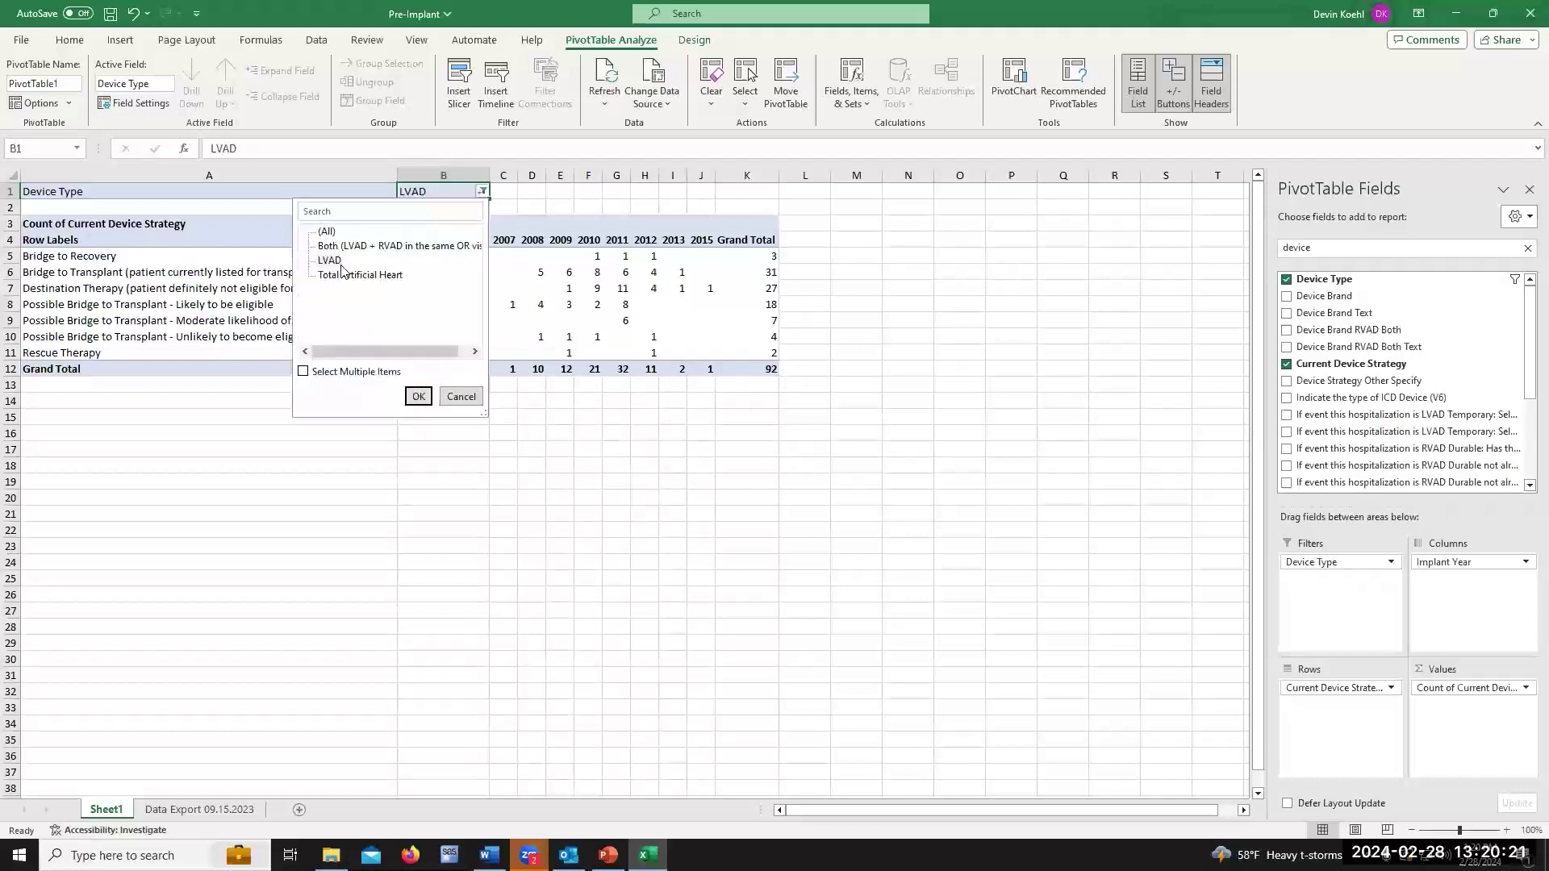
click(364, 245)
click(418, 396)
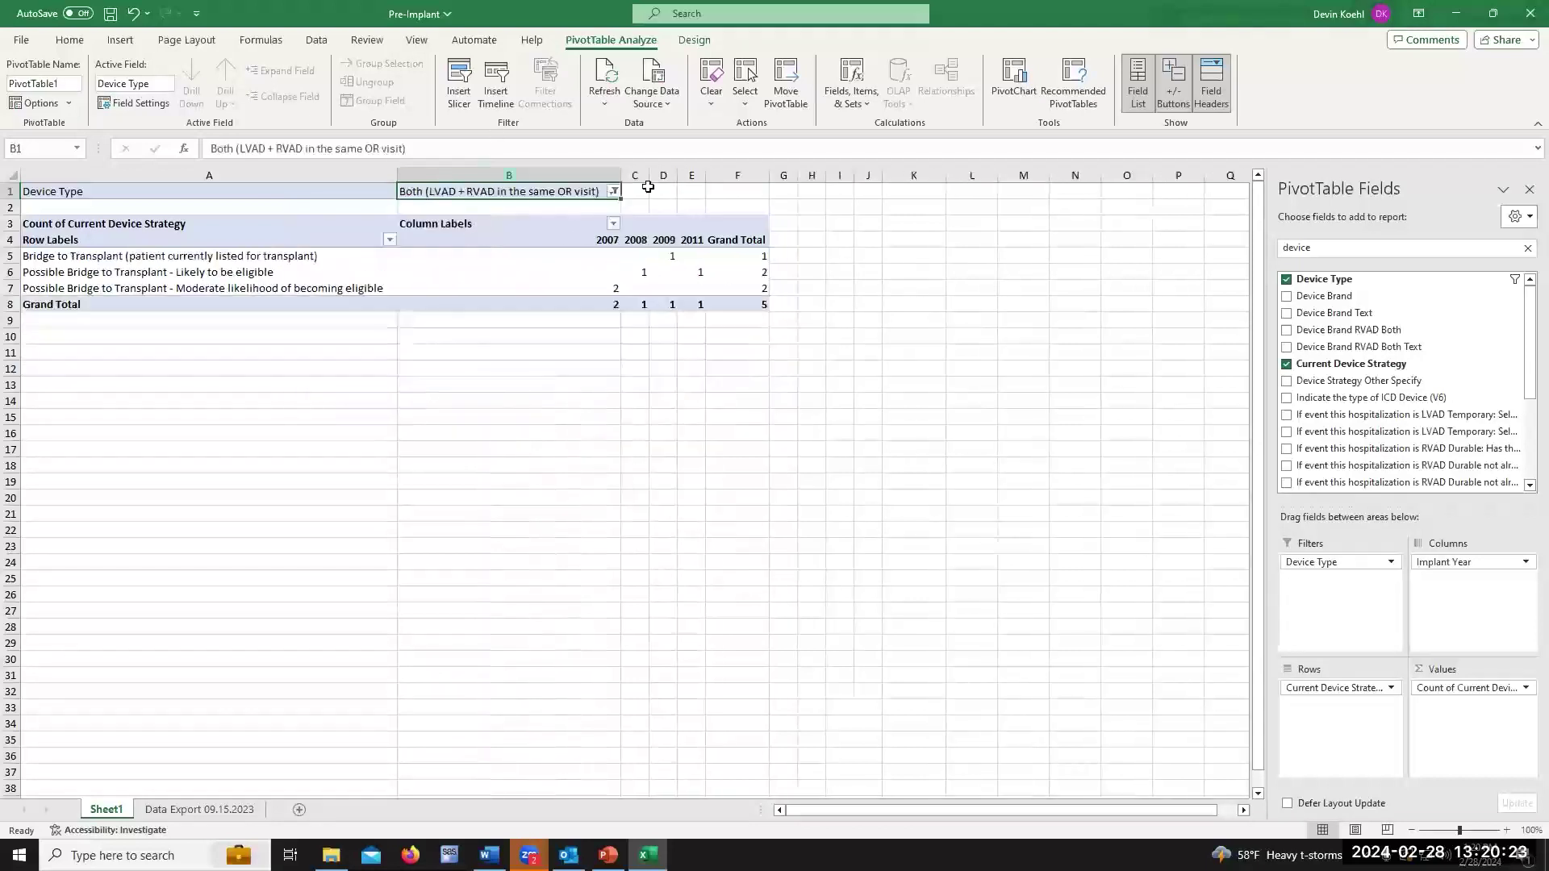
click(614, 191)
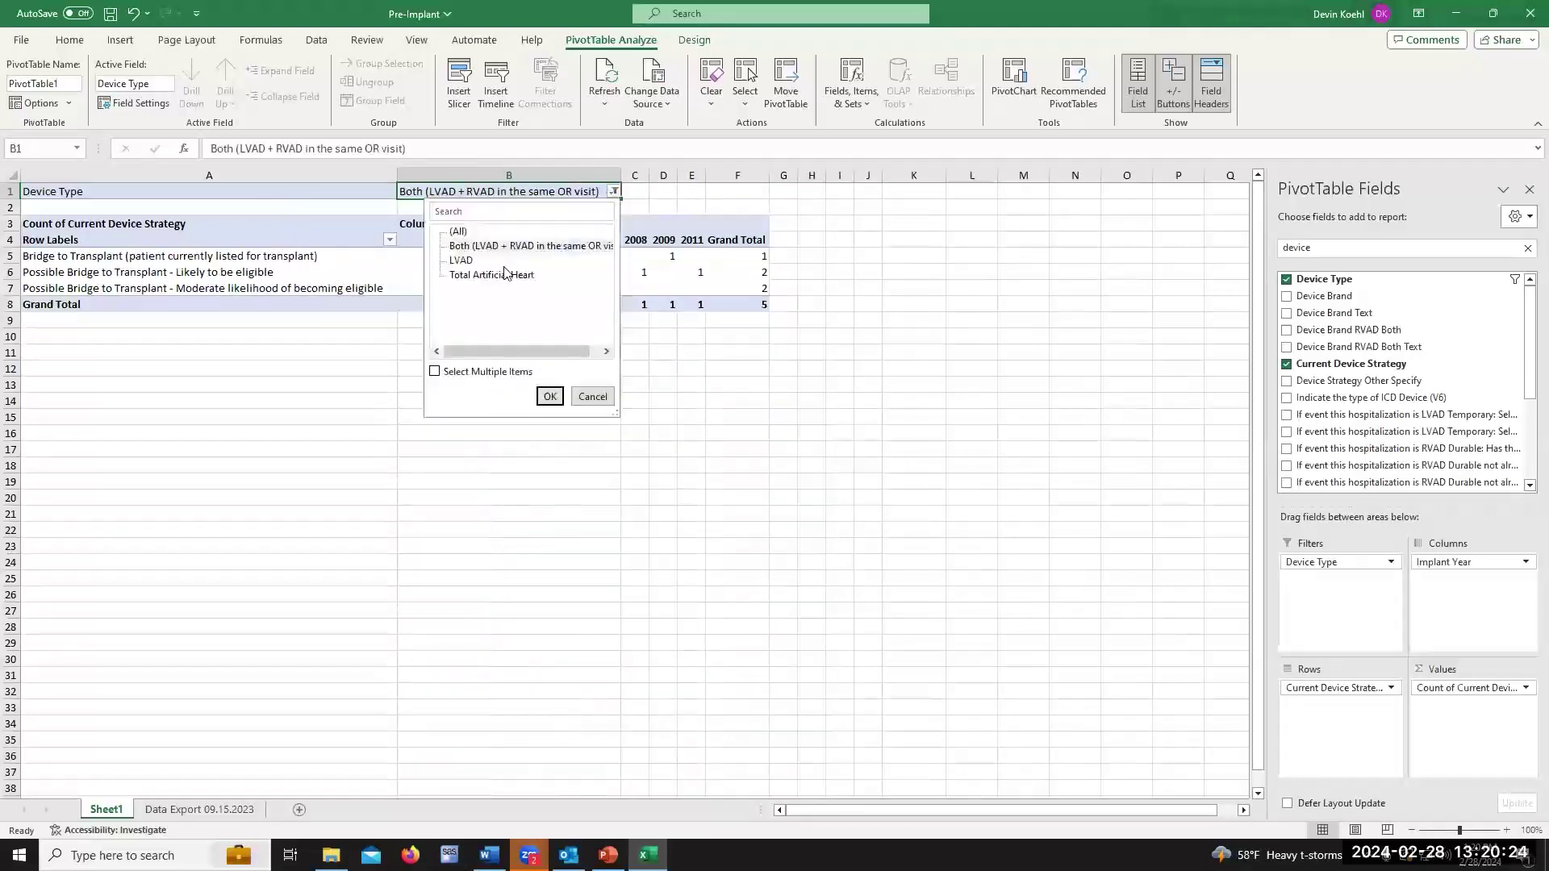
click(541, 393)
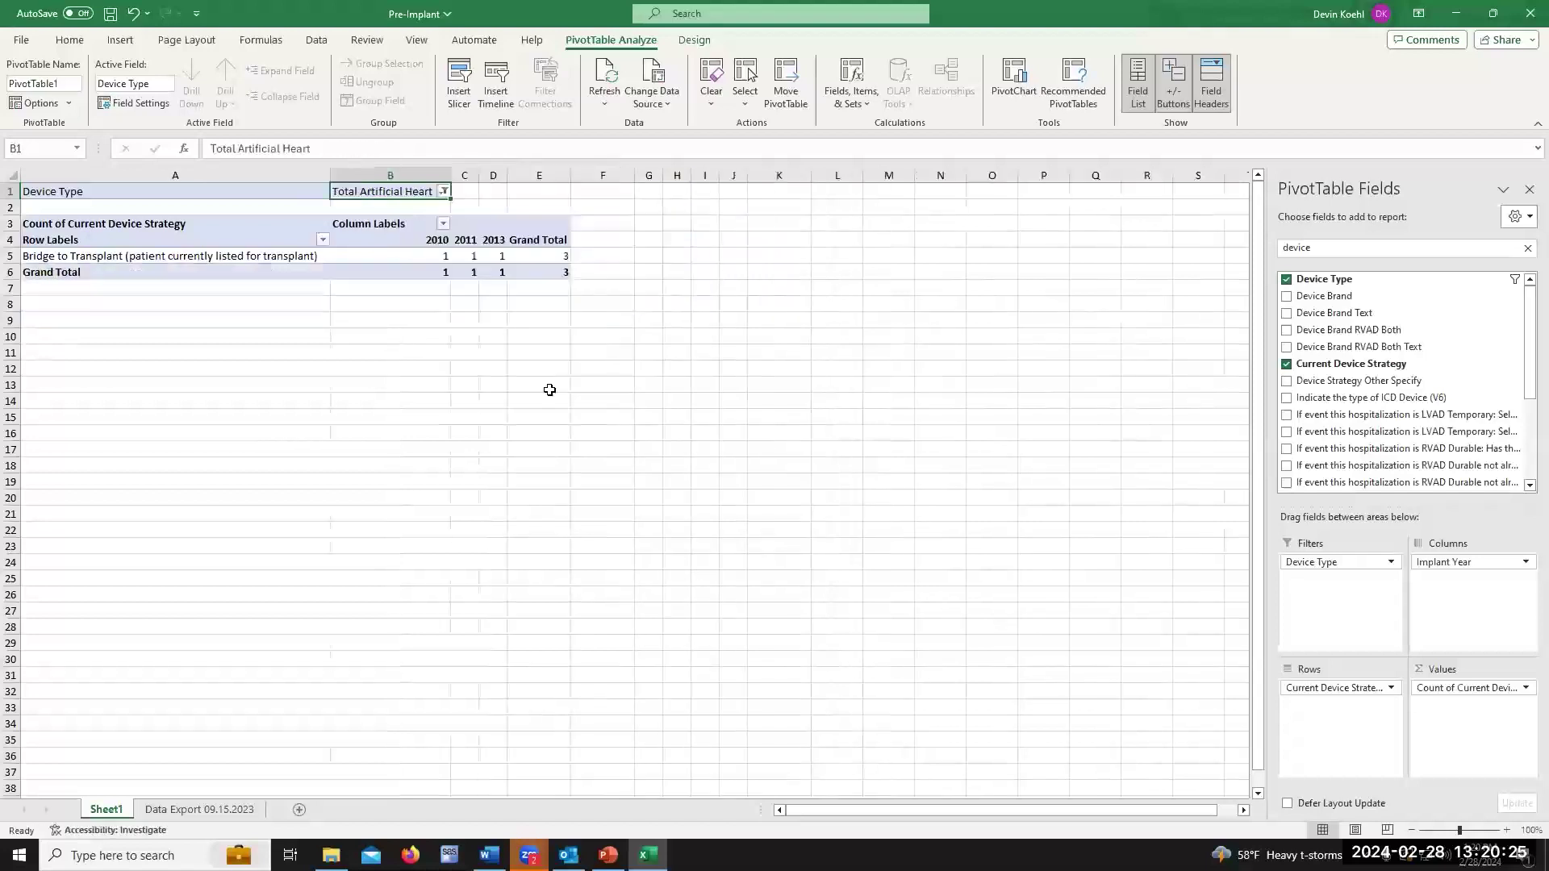
- Reset the PivotTable's Device Type filter to (All)
click(443, 191)
click(288, 231)
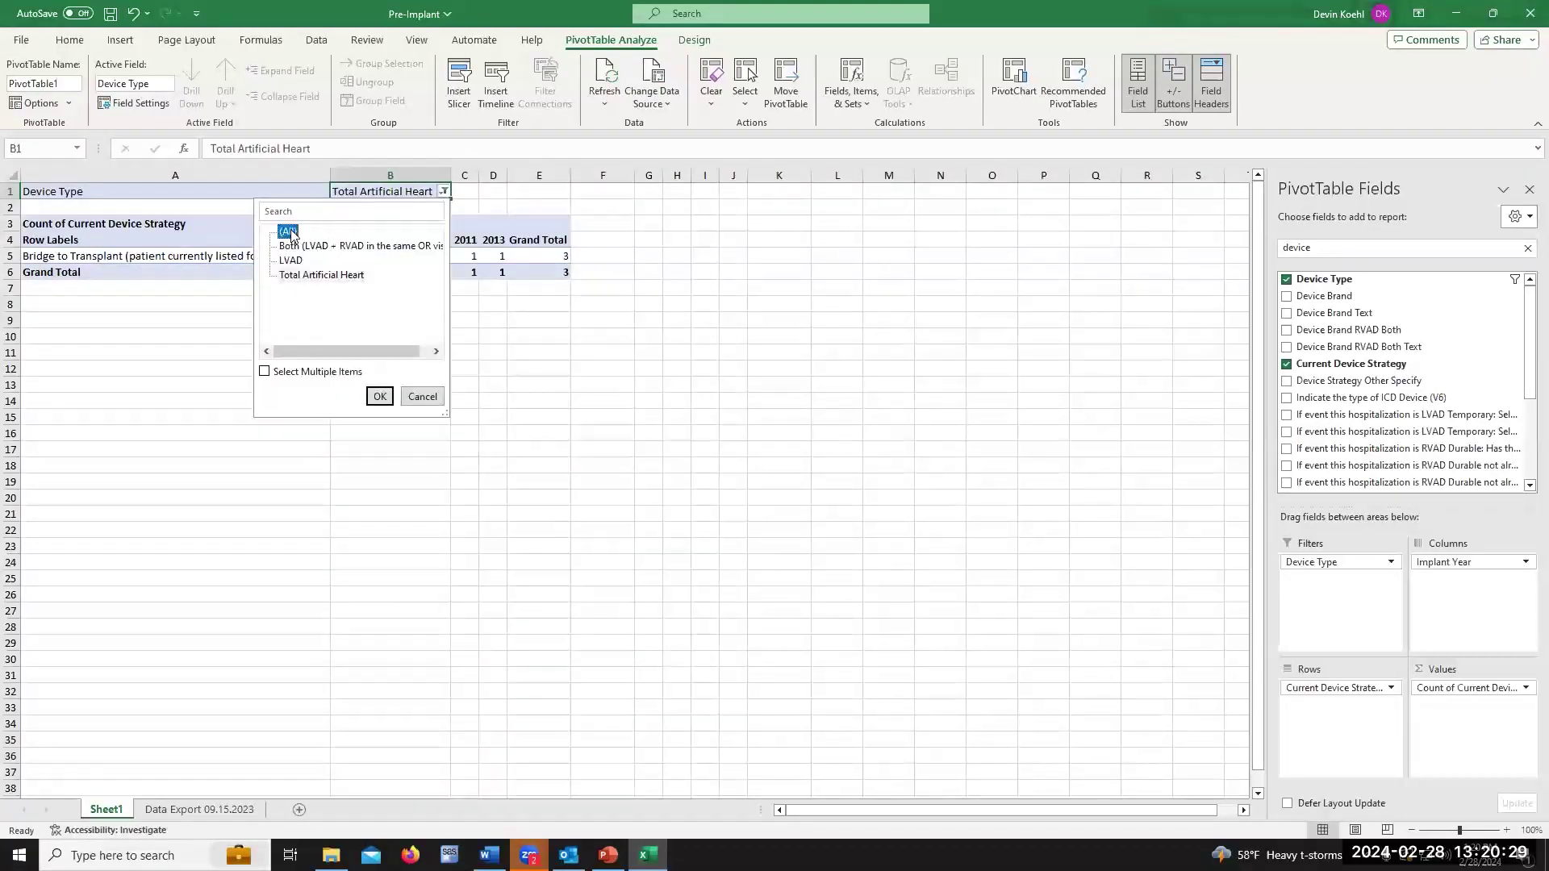
click(379, 396)
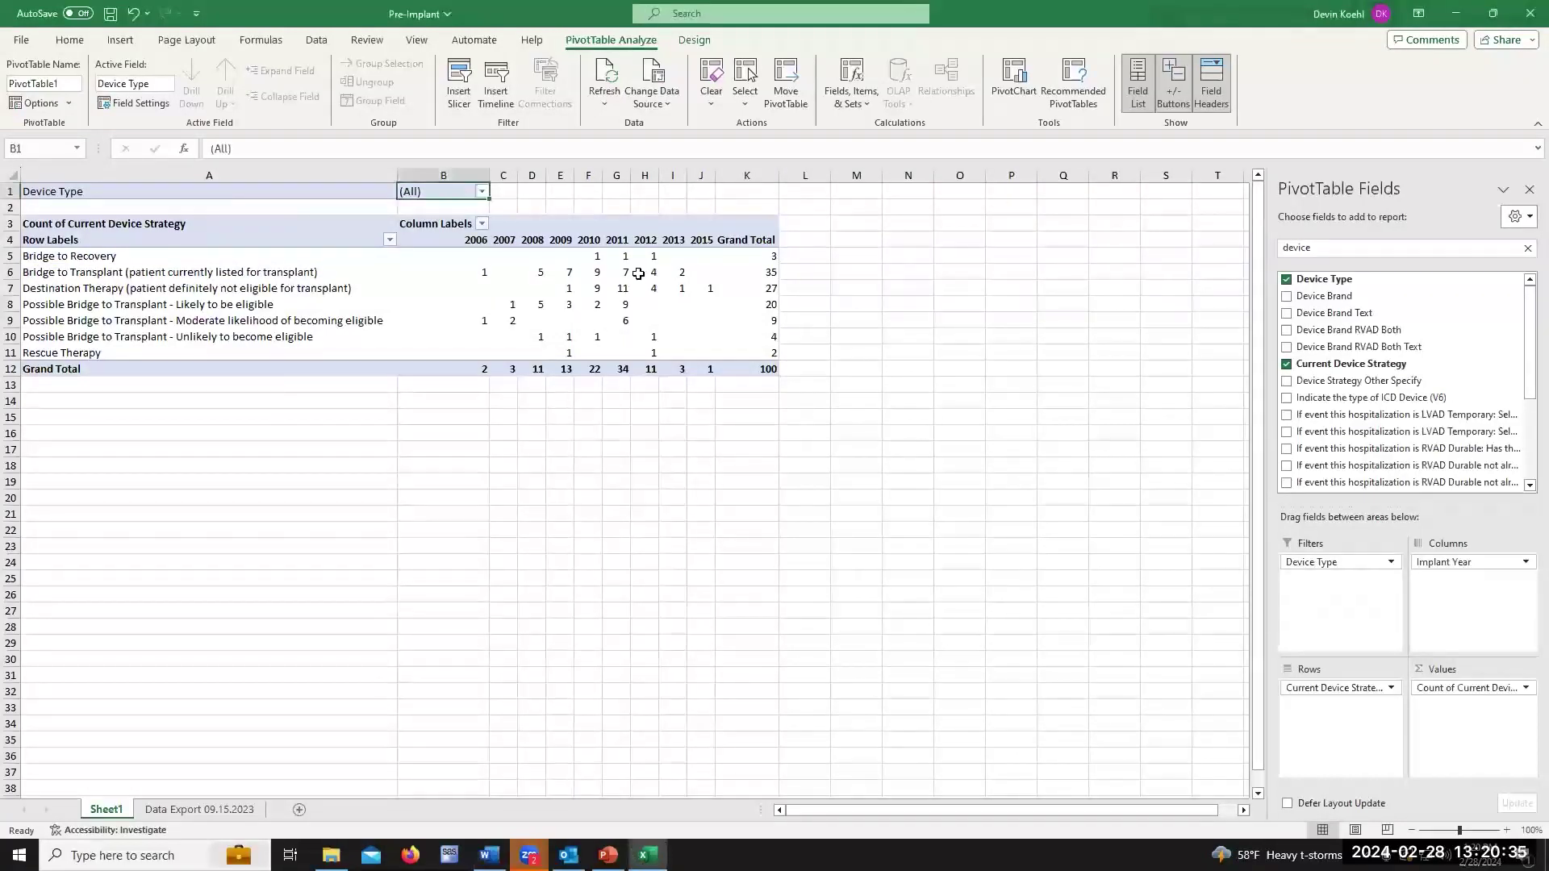
click(609, 211)
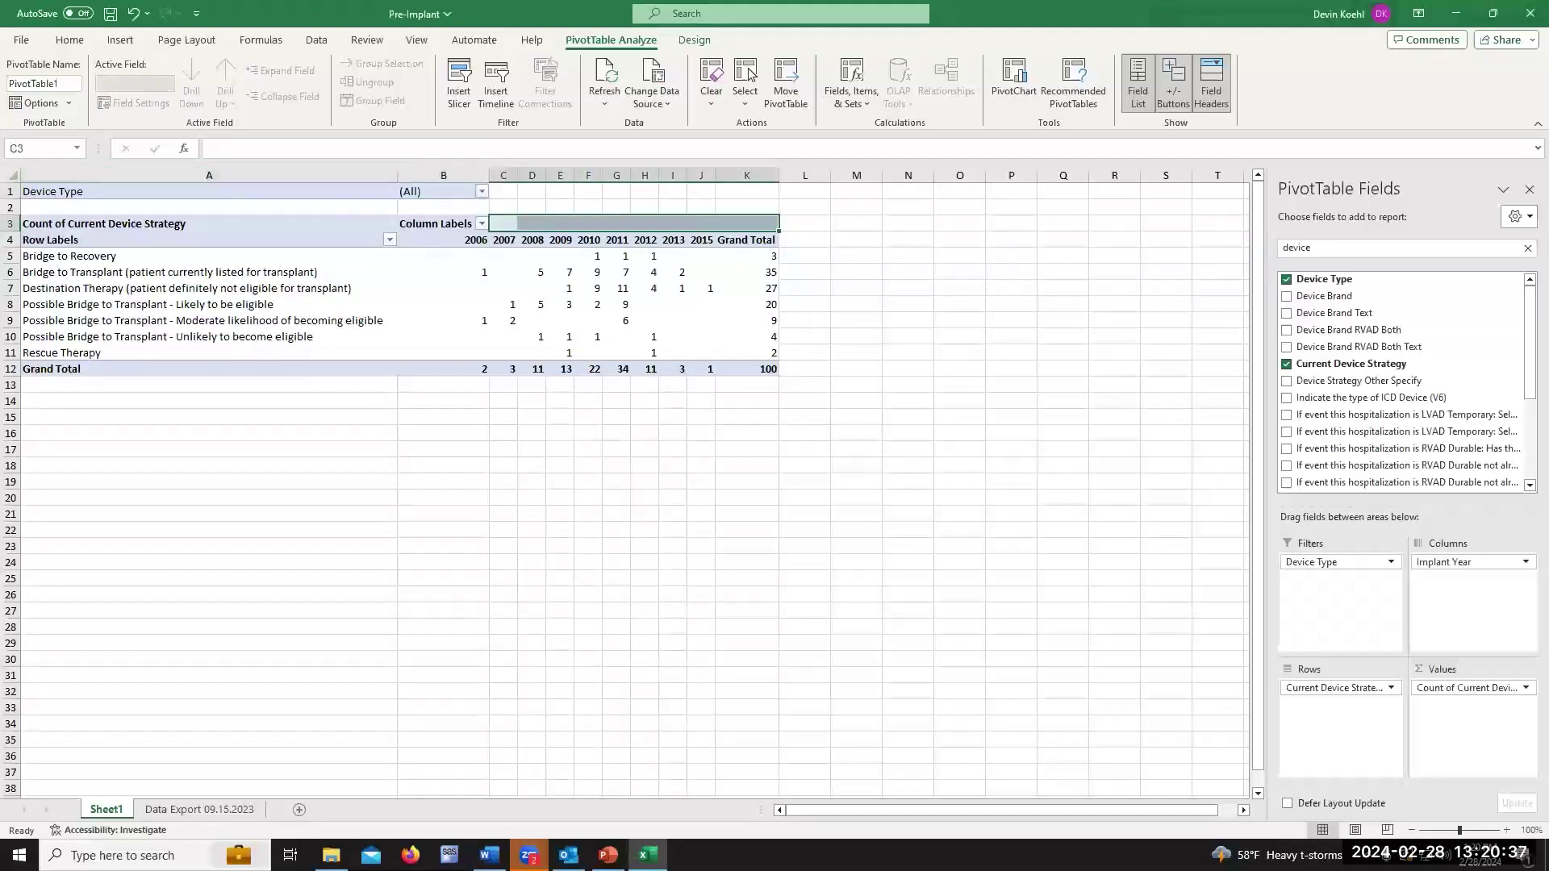
- Close the Pre-Implant workbook without saving and open the Implant workbook from the Form Download folder
click(1527, 18)
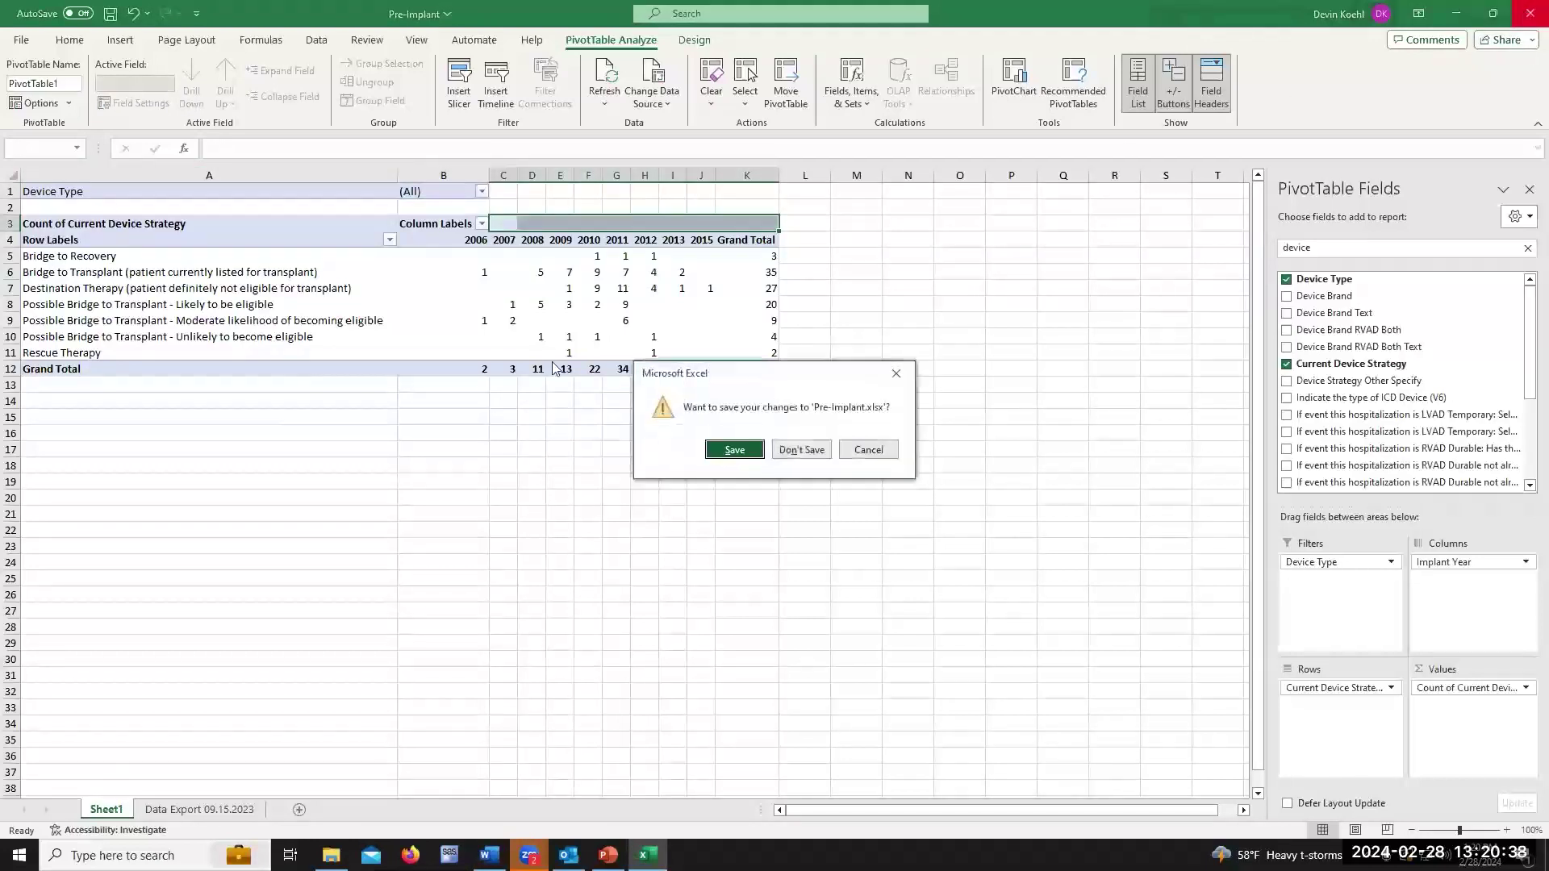
click(799, 449)
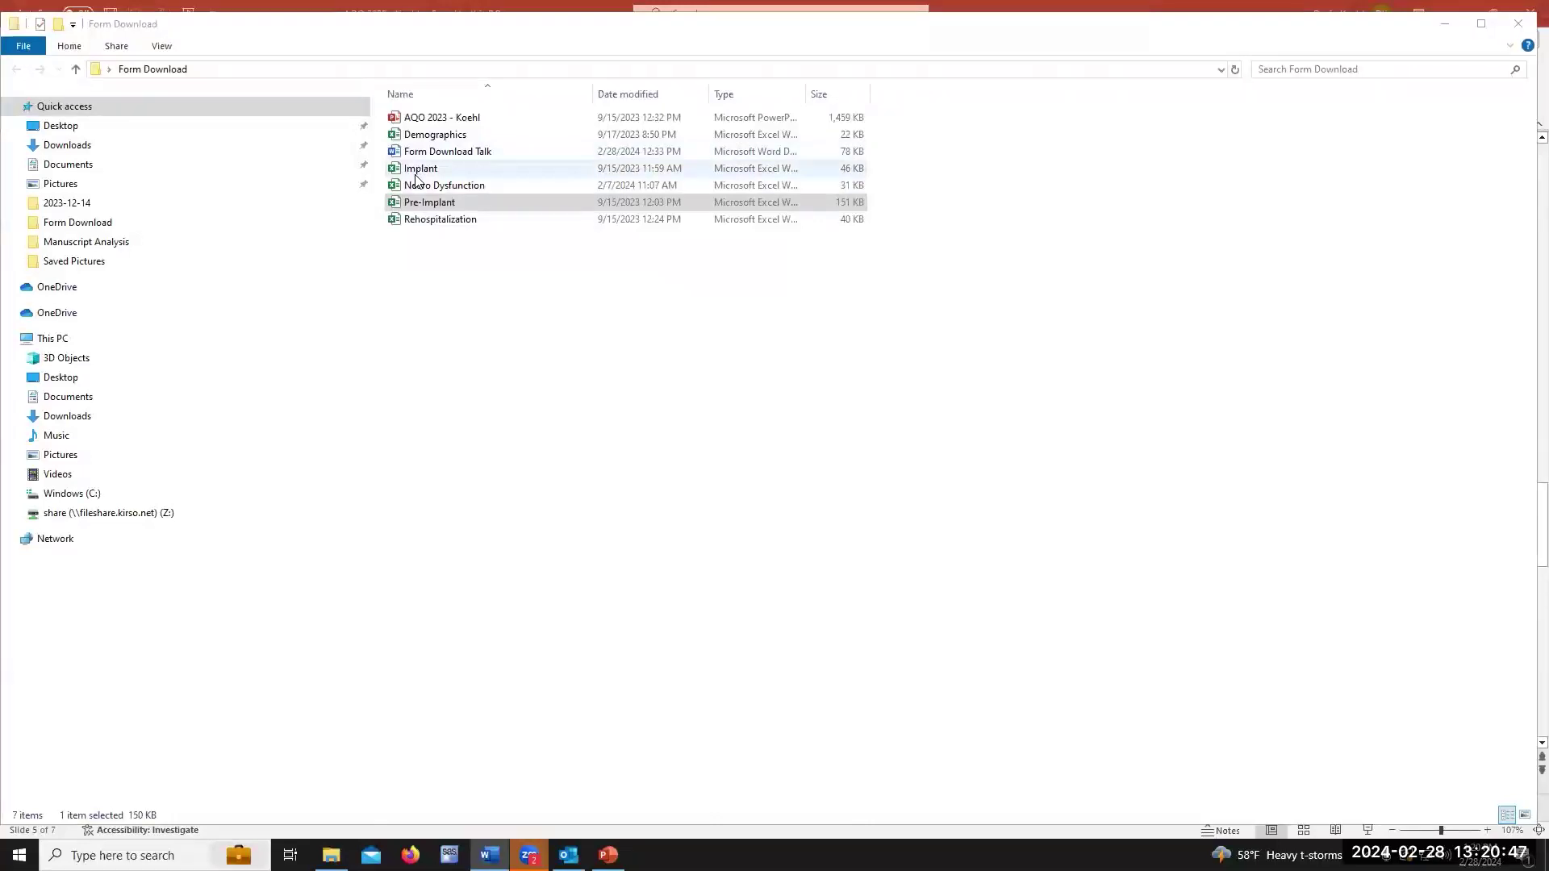
double_click(416, 169)
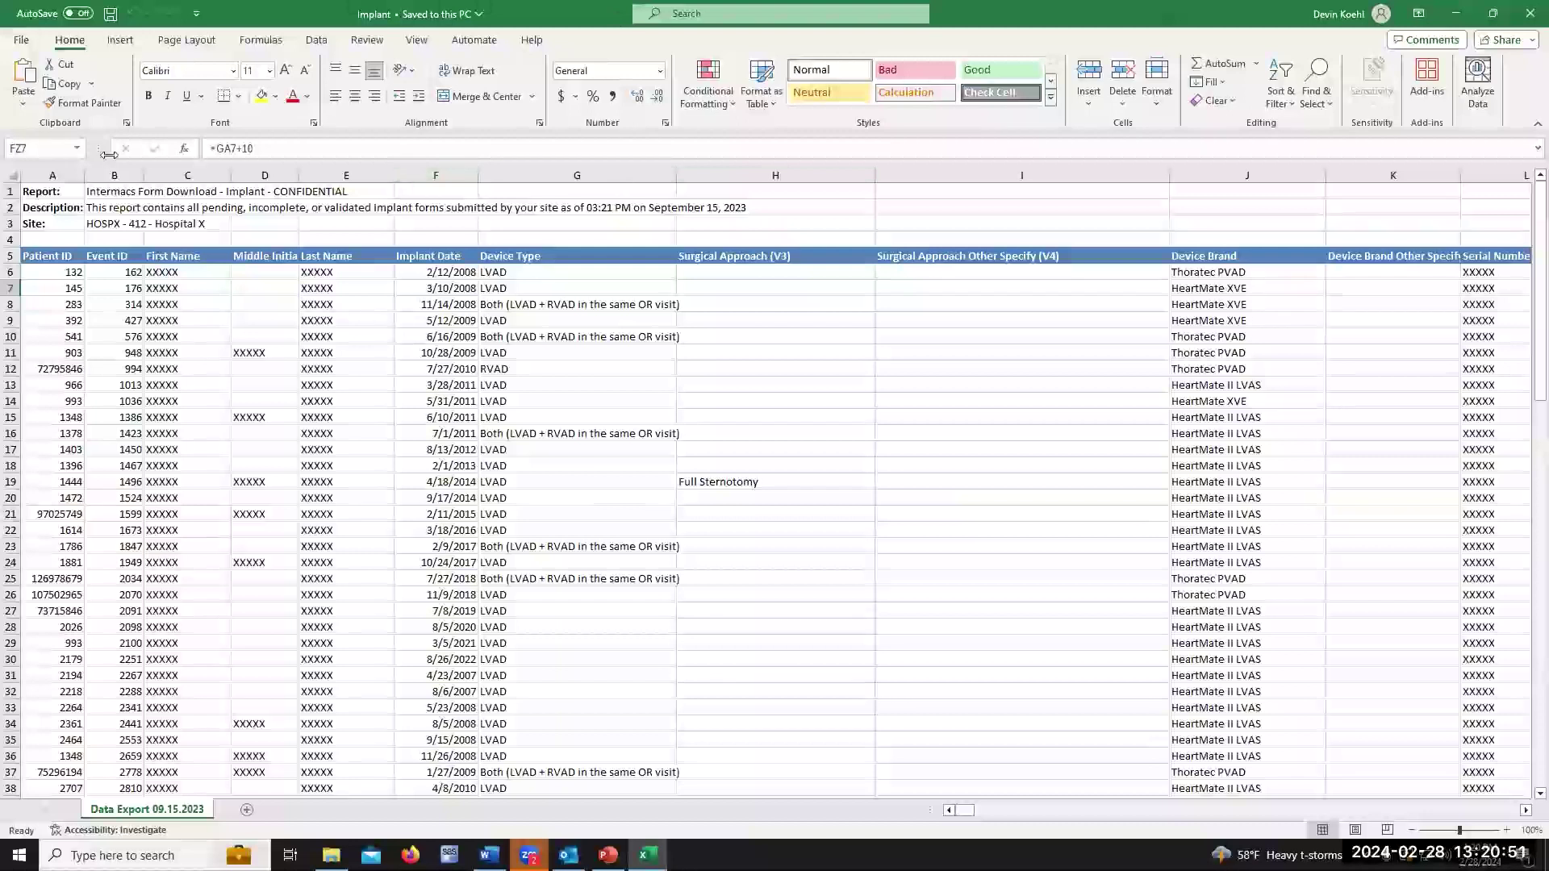
- Review the Implant export's report title, description and site rows
click(233, 194)
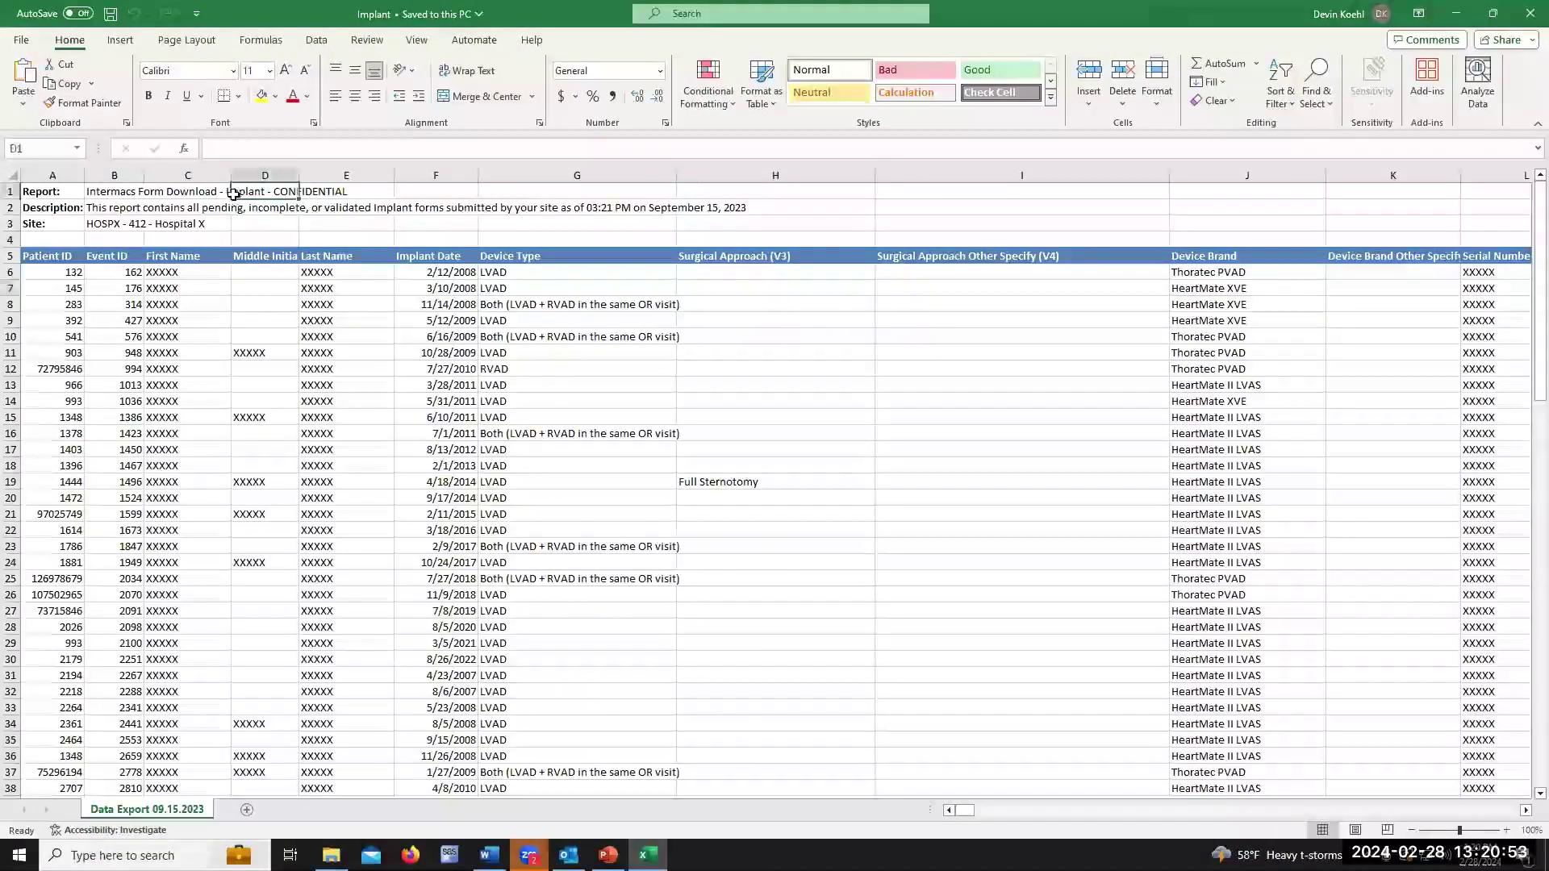
click(190, 207)
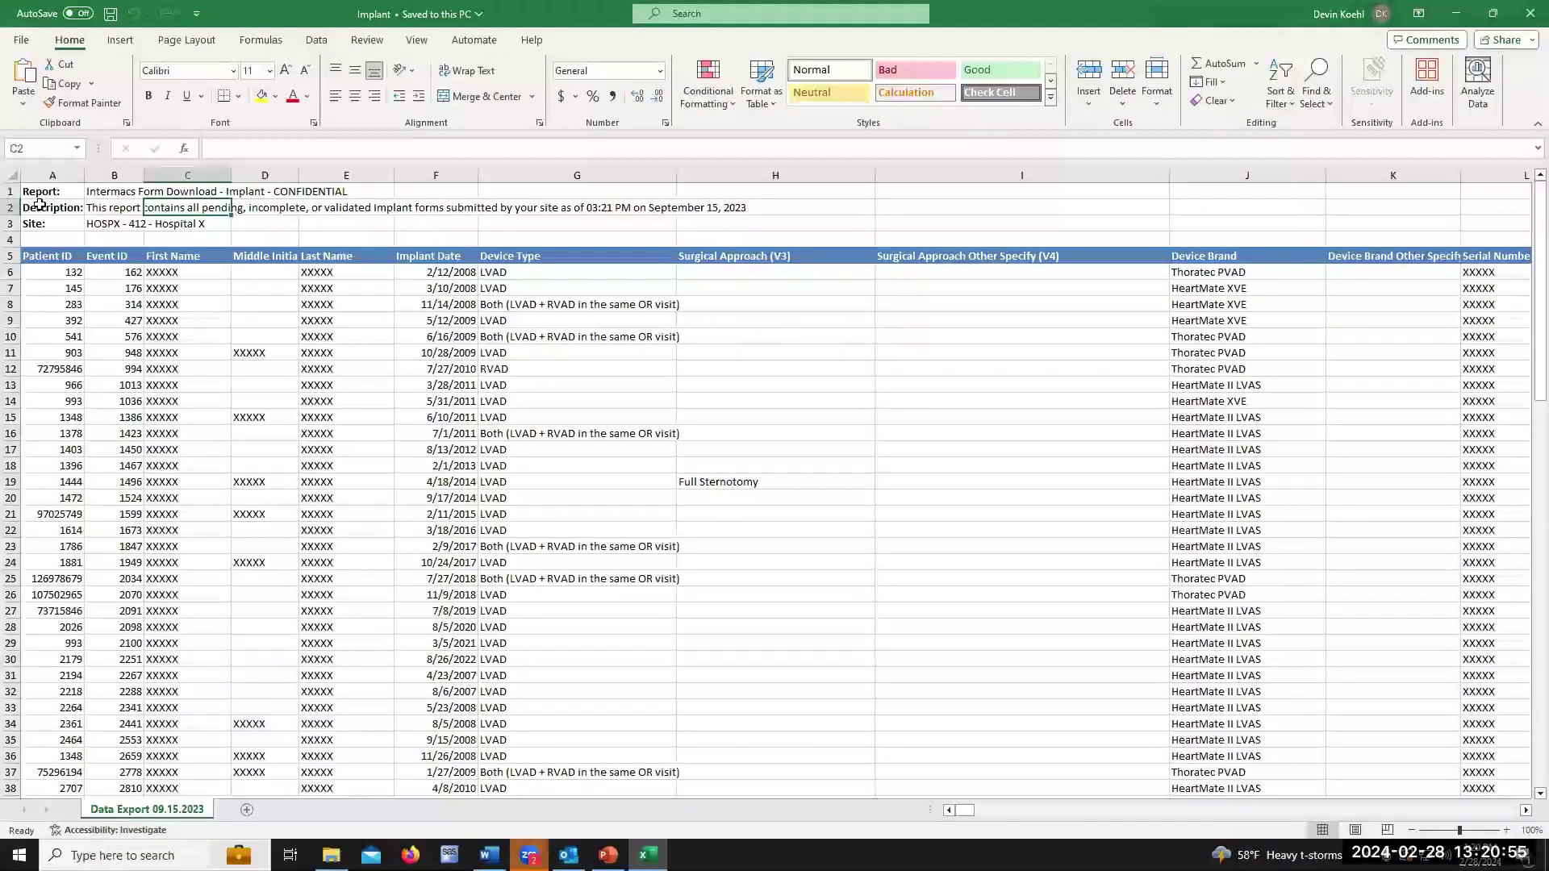
click(116, 226)
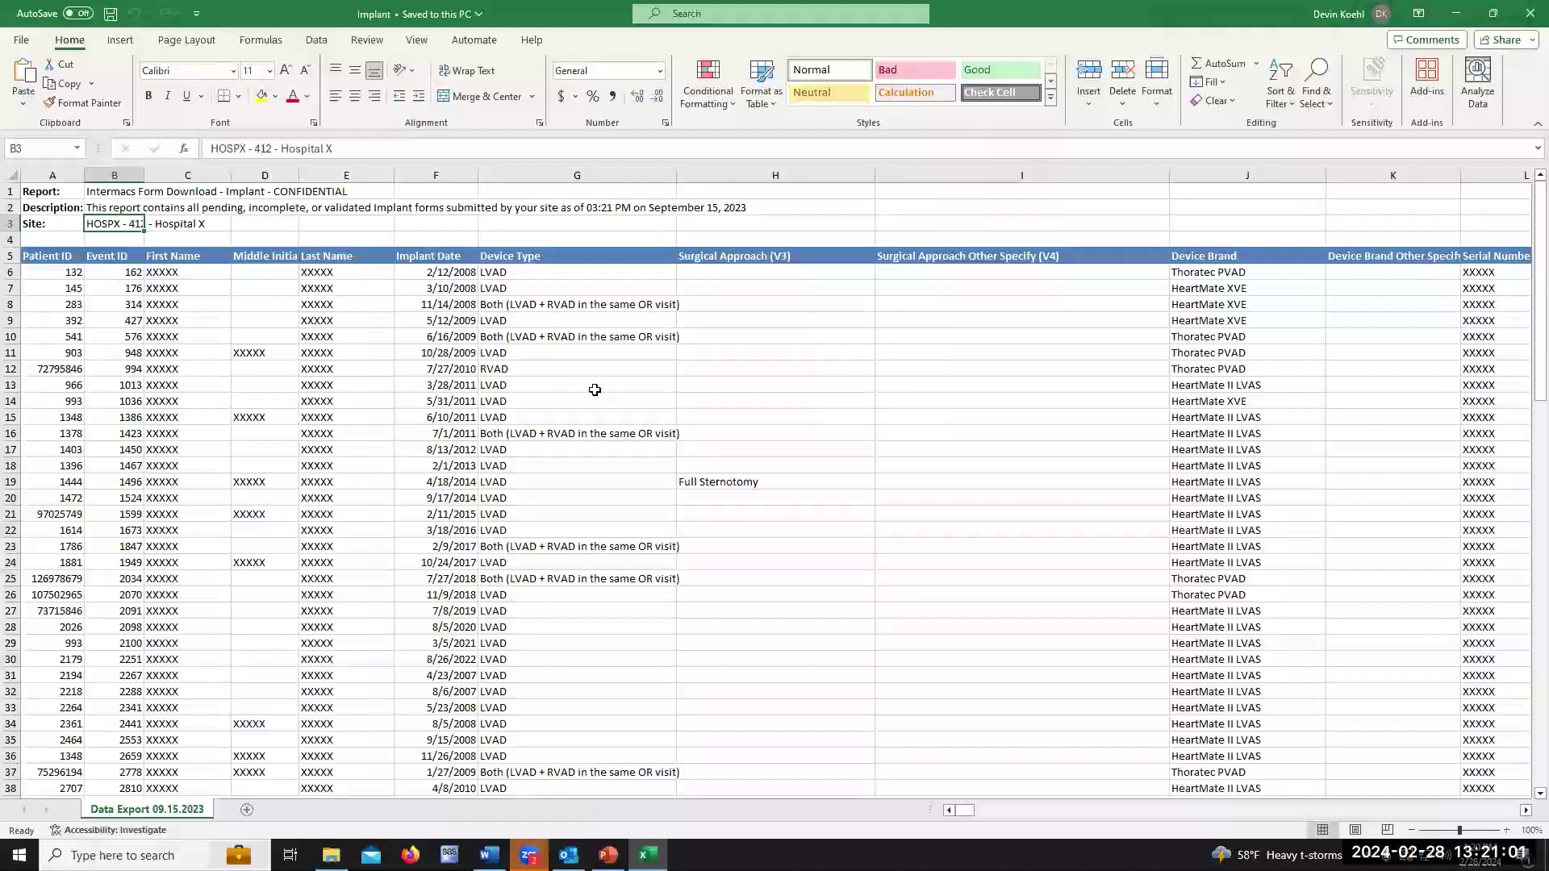
- Select the header row (row 5) of the Implant export and turn on filters for its columns
click(12, 256)
click(1281, 80)
click(1320, 126)
click(450, 446)
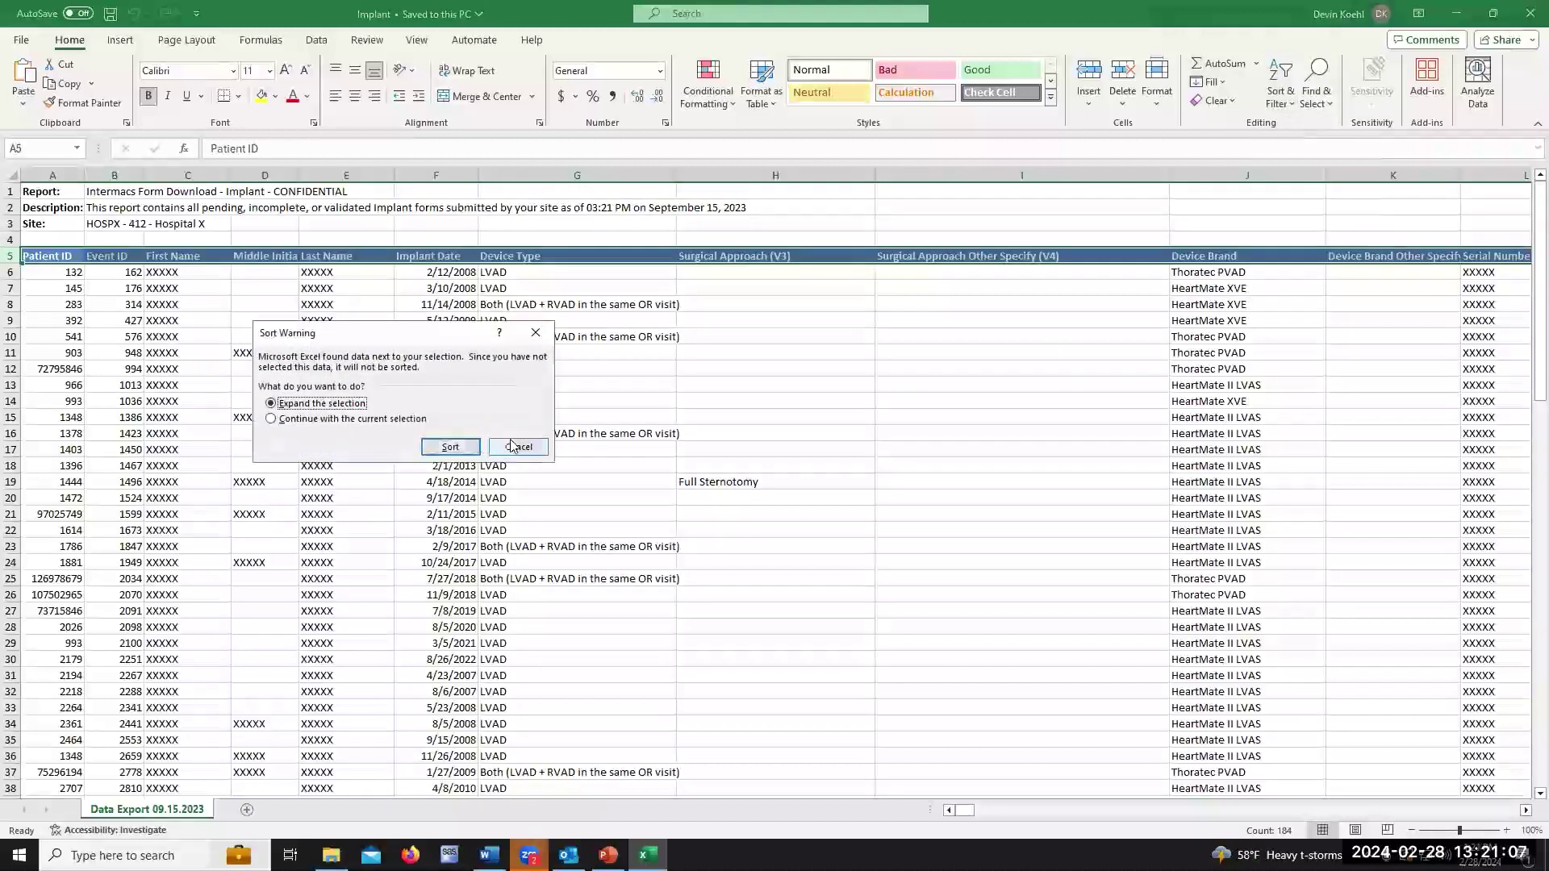
click(1278, 100)
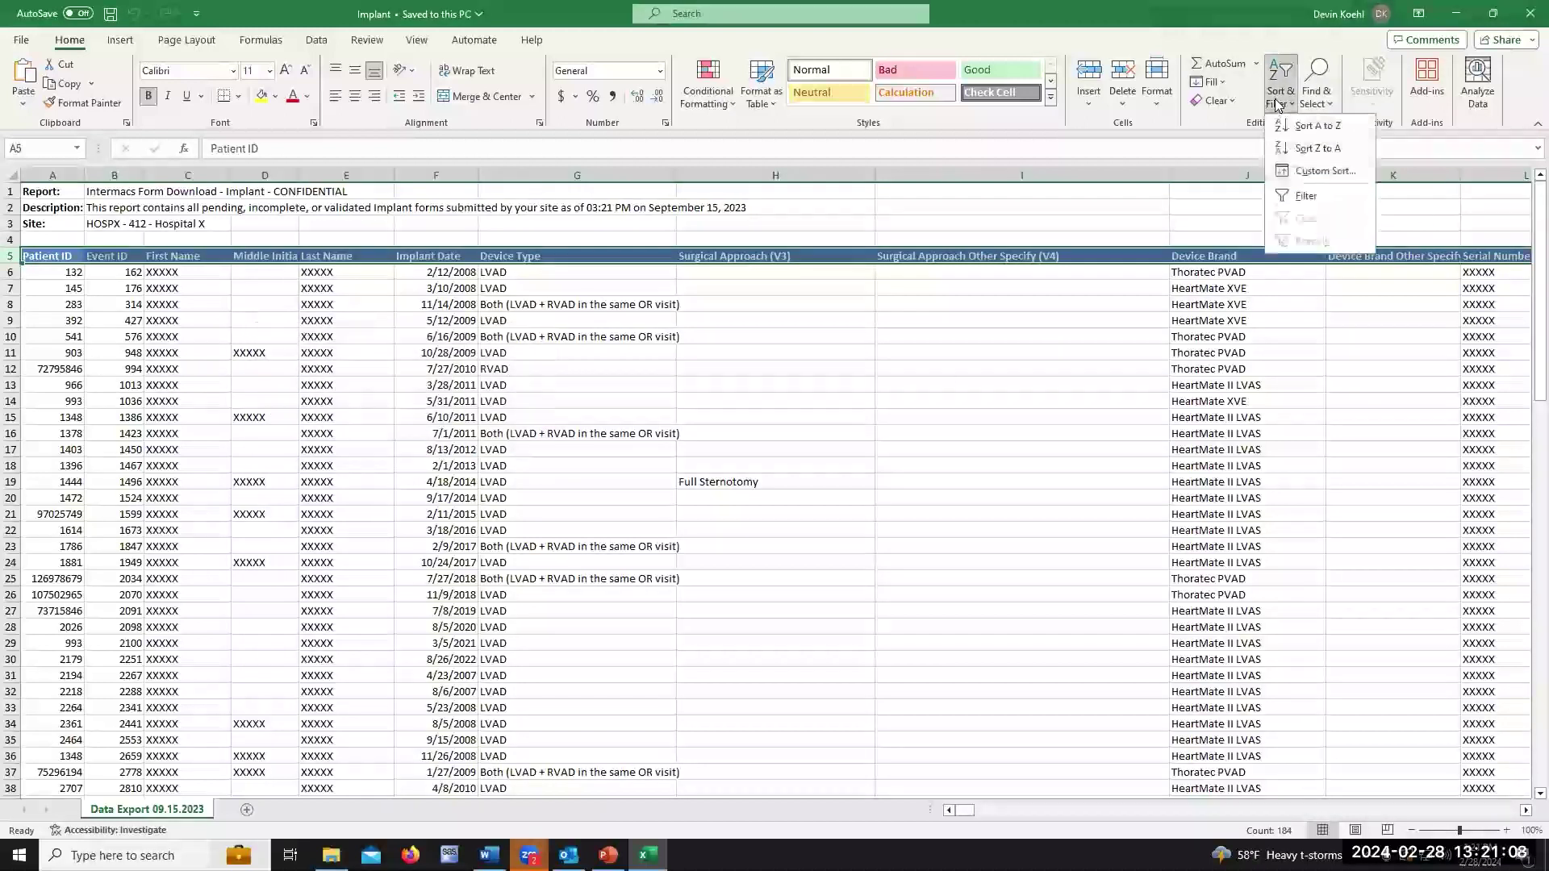
click(1325, 196)
- Filter the Concomitant Surgery (ASD Closure) column to show only Yes records
drag(972, 817, 1038, 810)
click(441, 255)
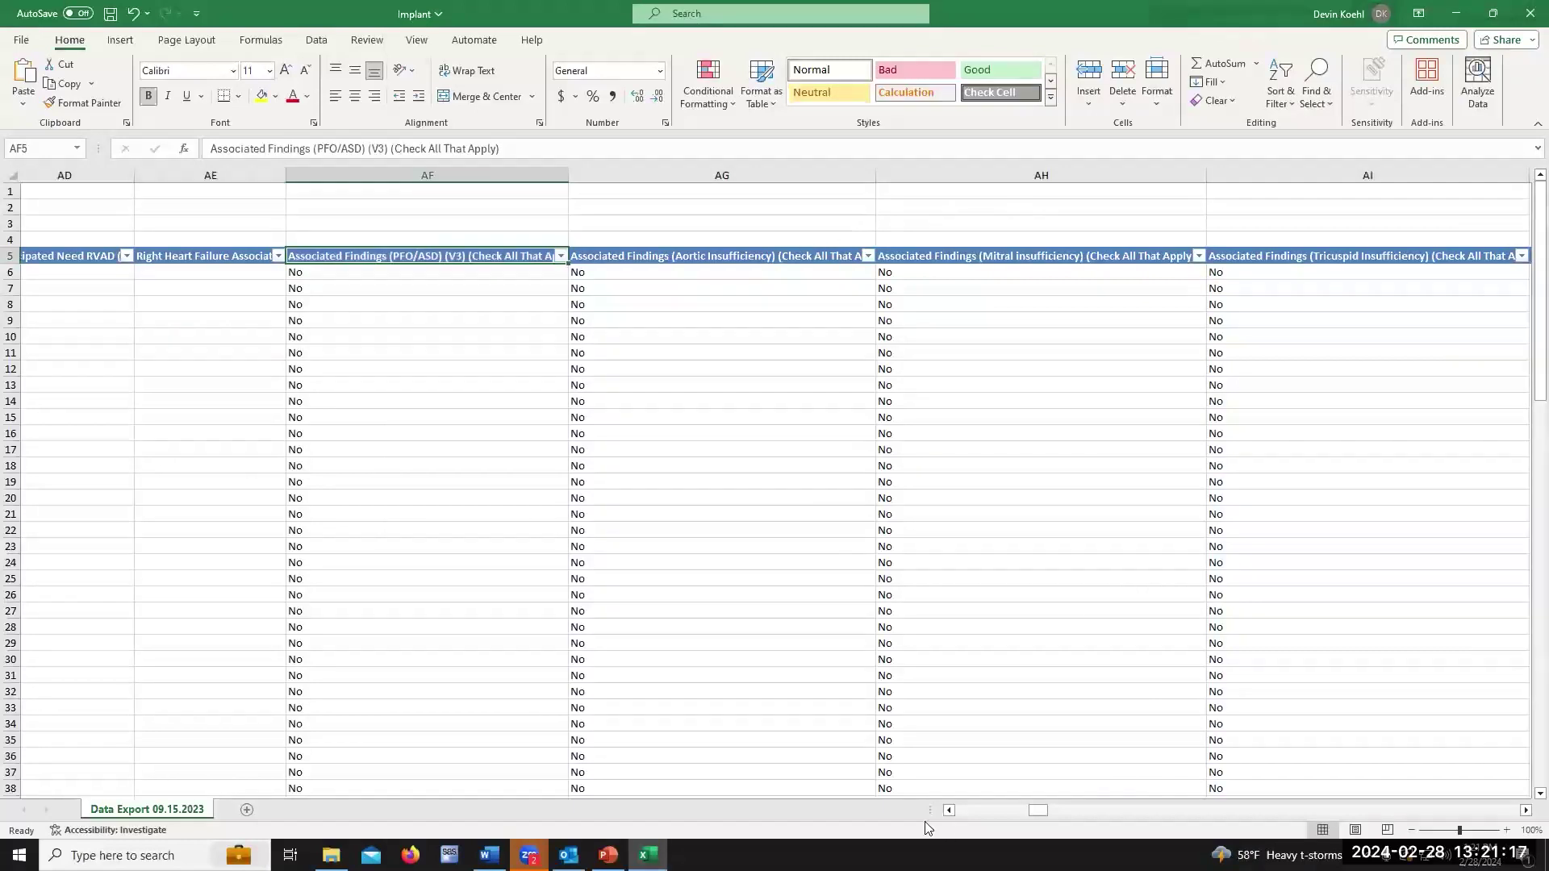
mouse_move(1039, 810)
mouse_down()
mouse_move(1023, 815)
mouse_move(1067, 815)
mouse_up()
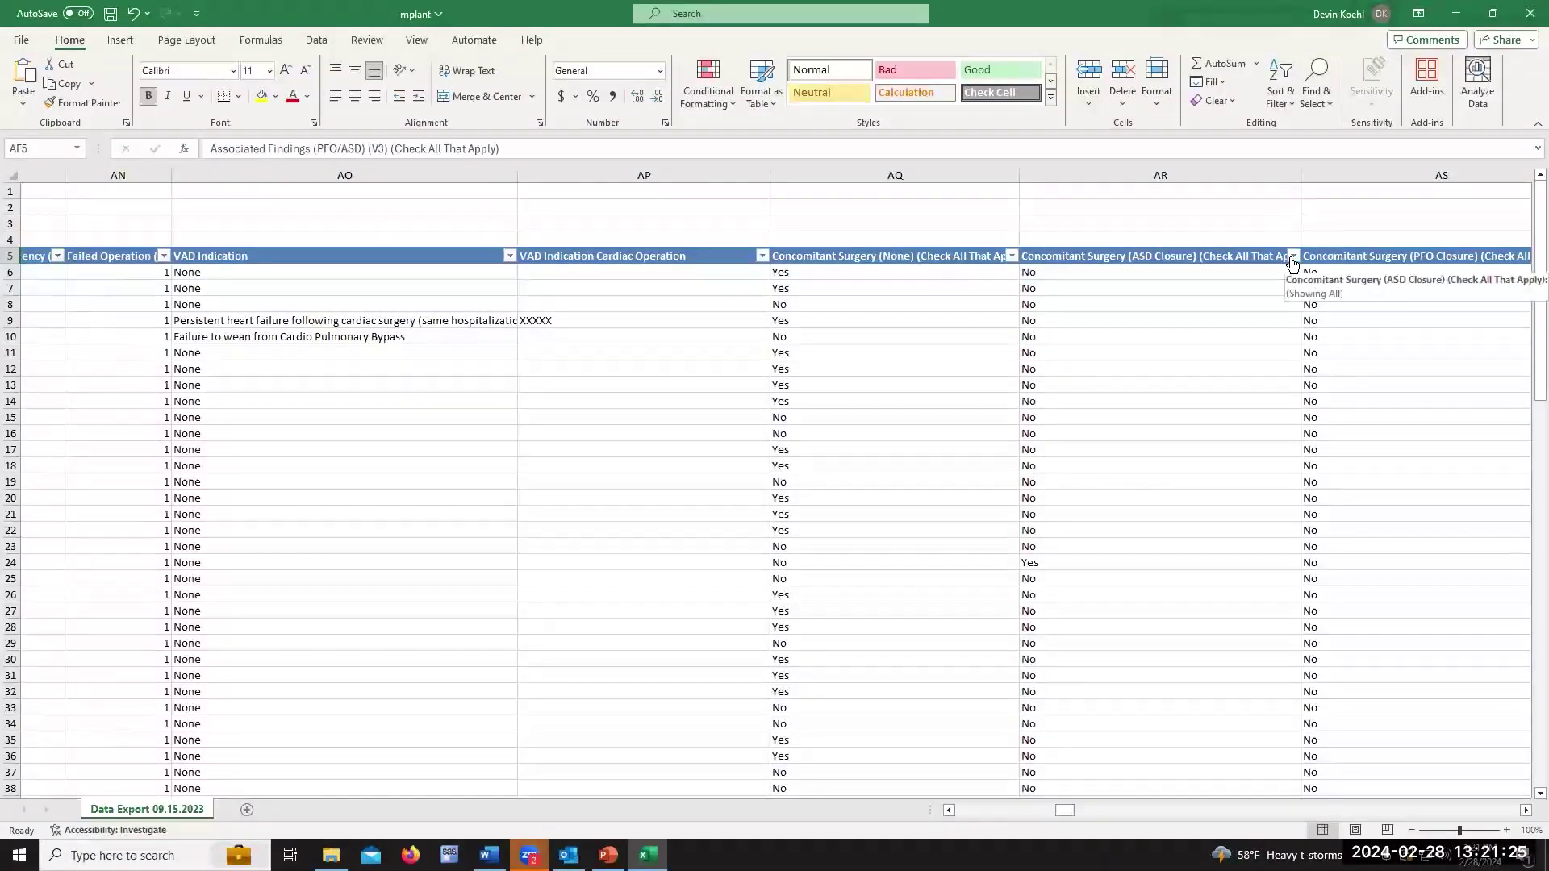
click(1084, 257)
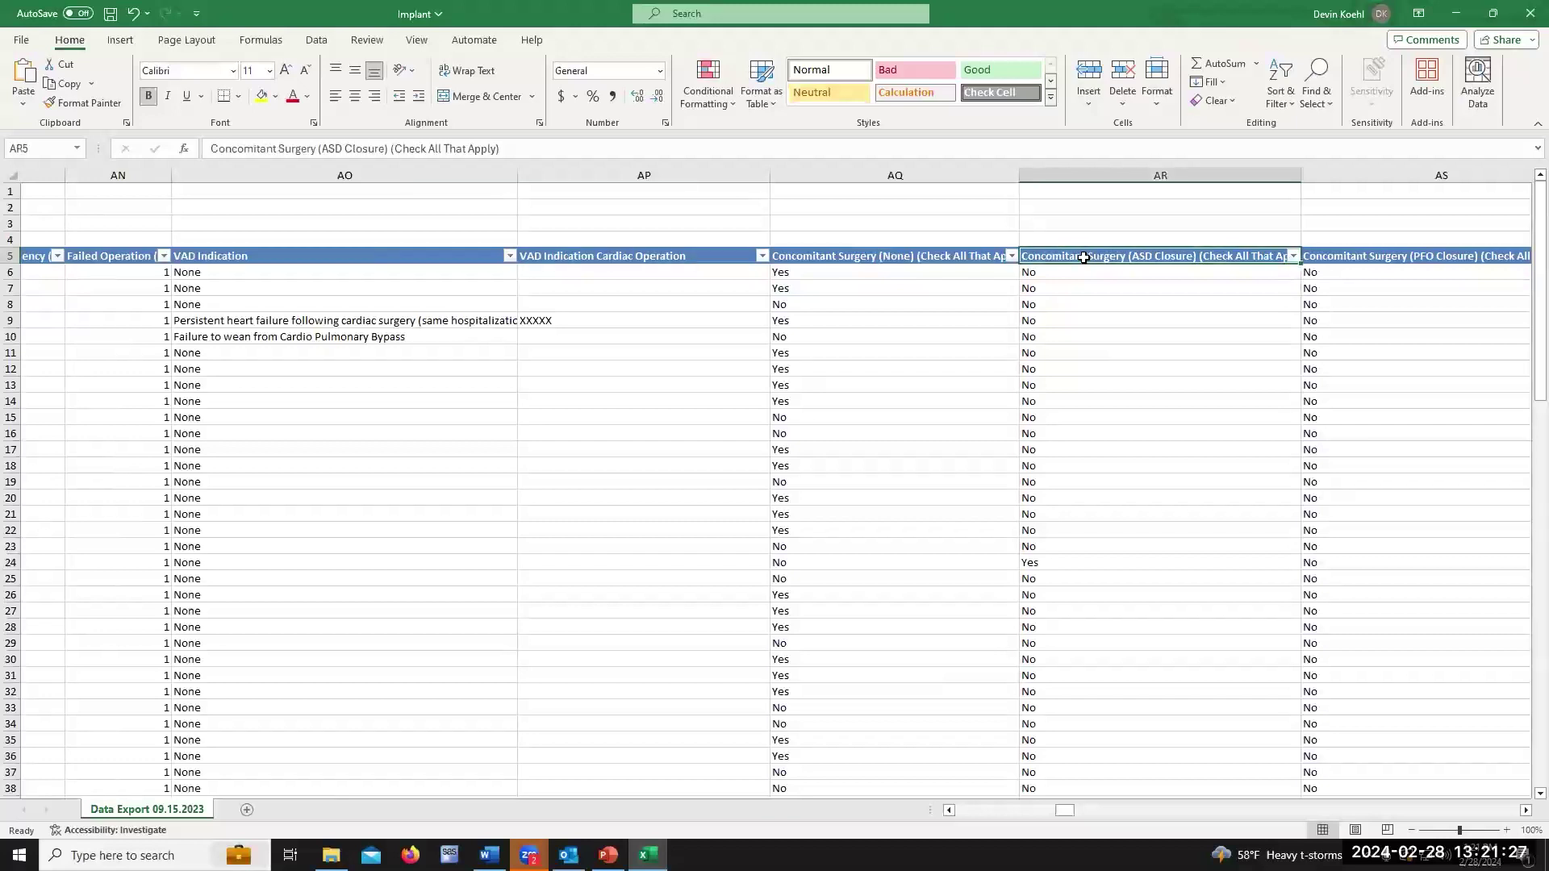
click(1293, 256)
click(1129, 468)
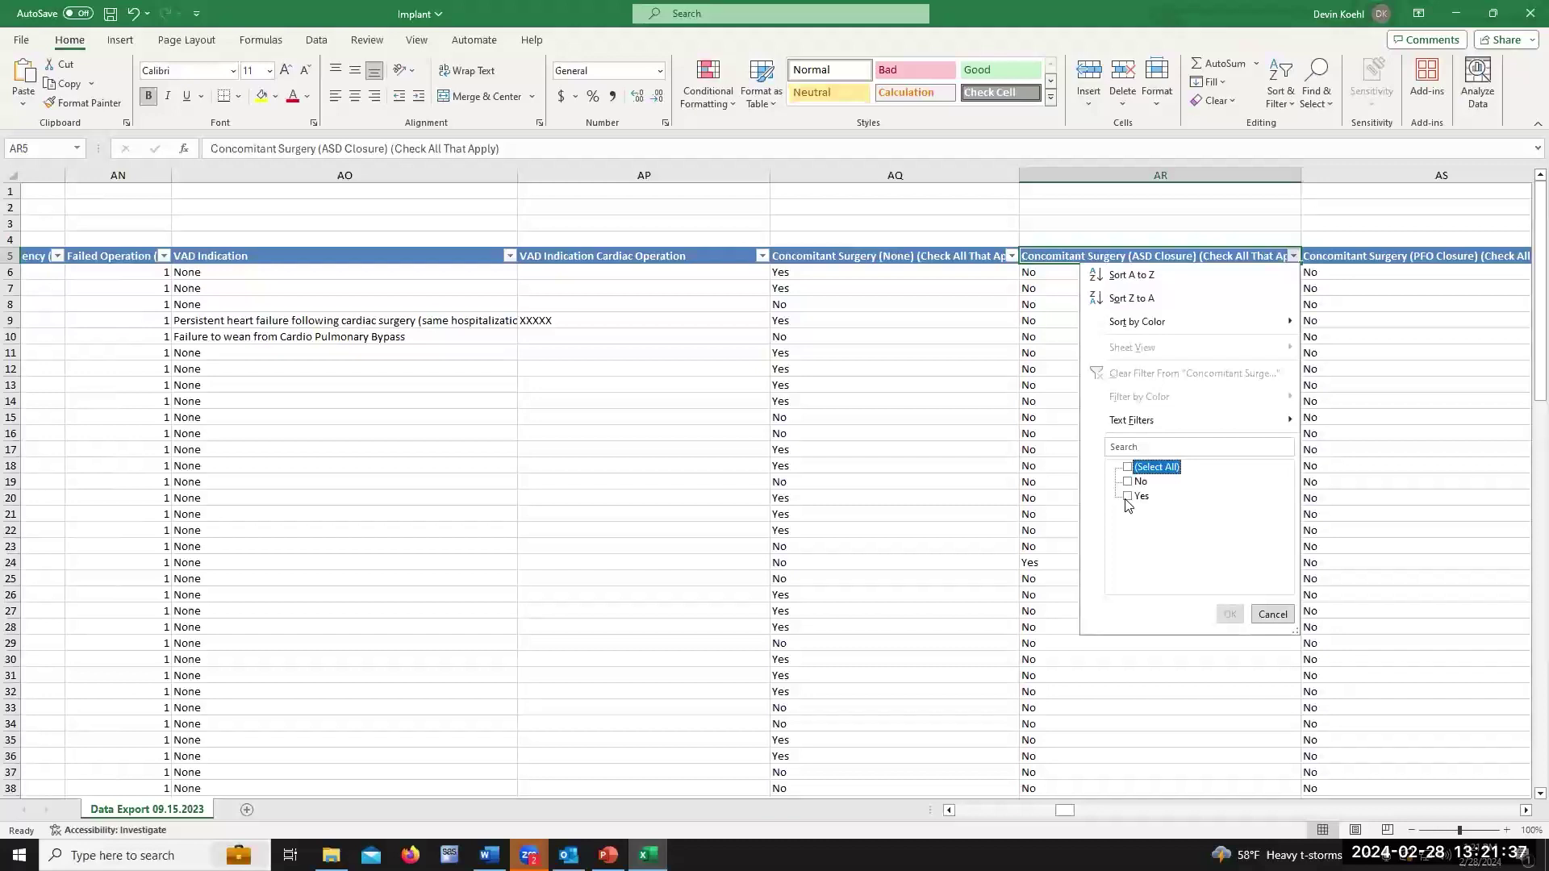
click(1129, 497)
click(1229, 614)
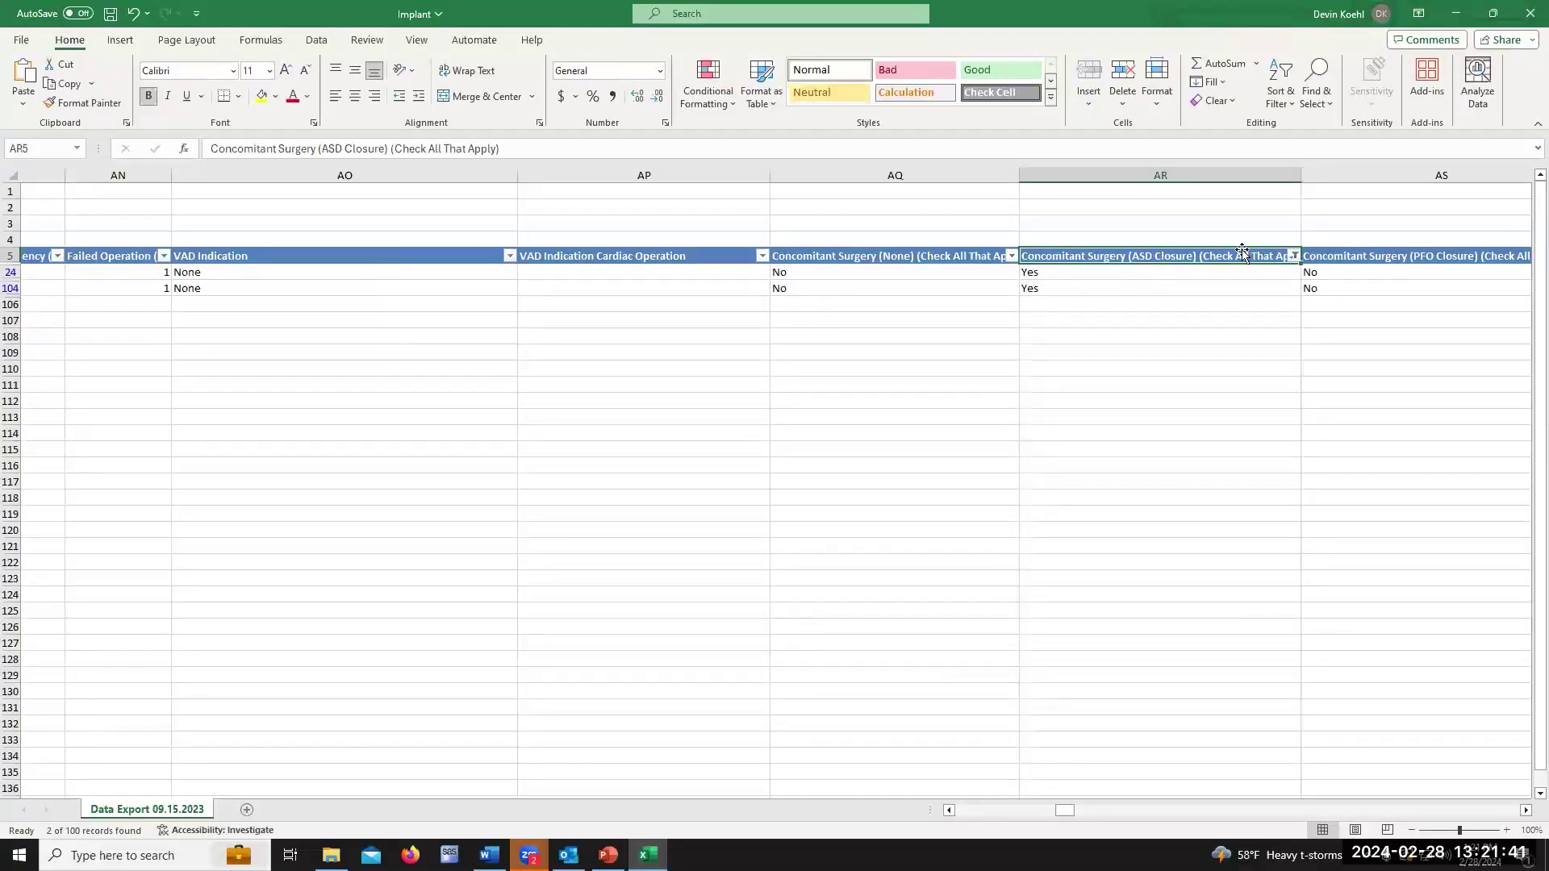
- Reset the Concomitant Surgery (ASD Closure) filter to select all values
click(1294, 258)
click(1128, 467)
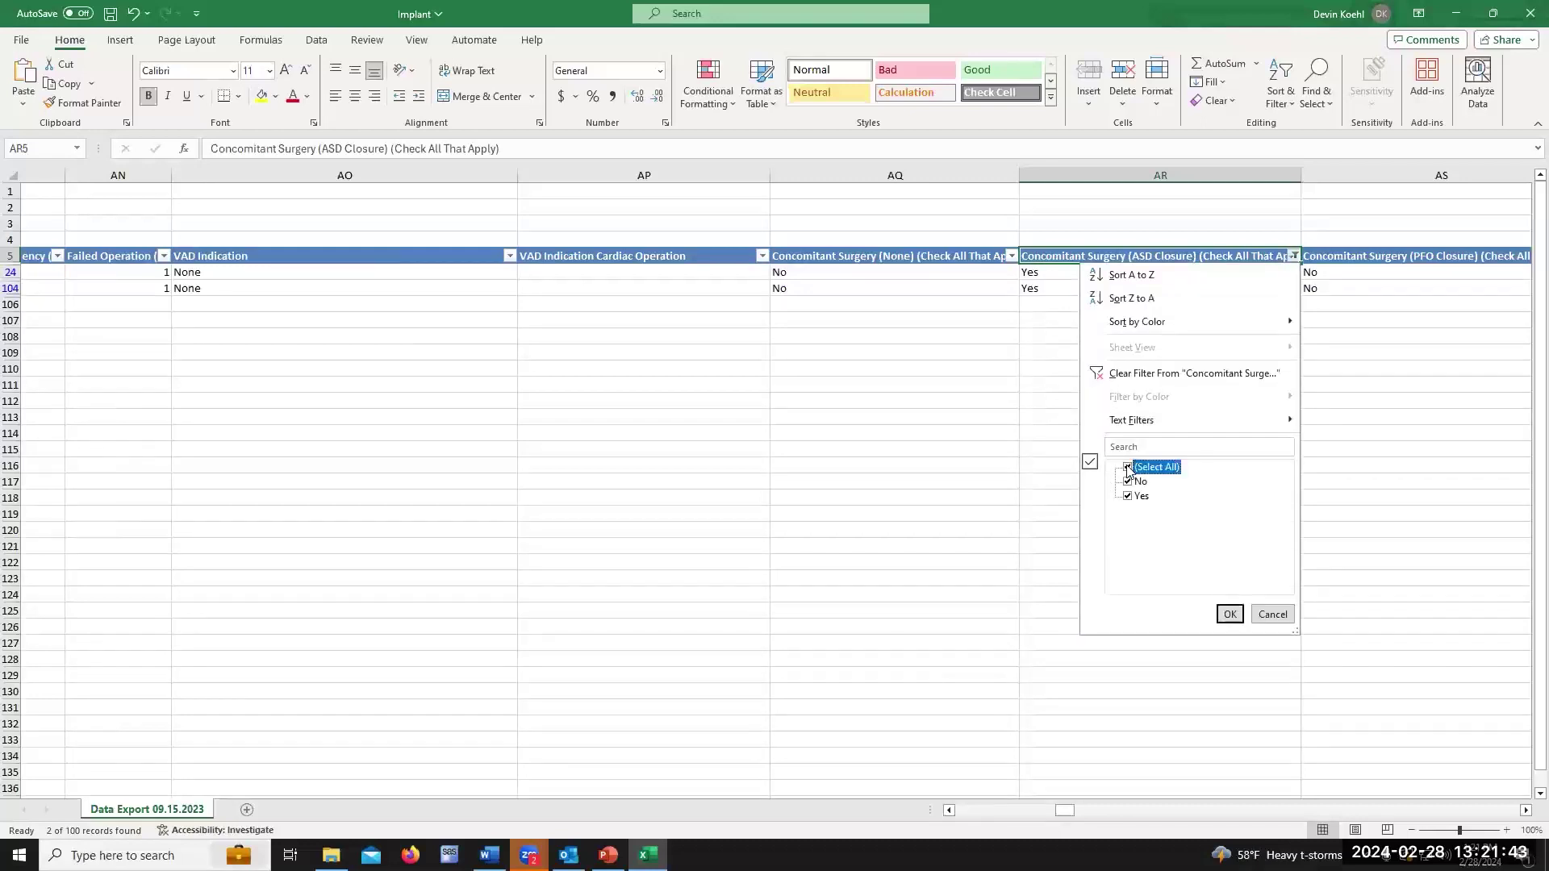
click(1227, 615)
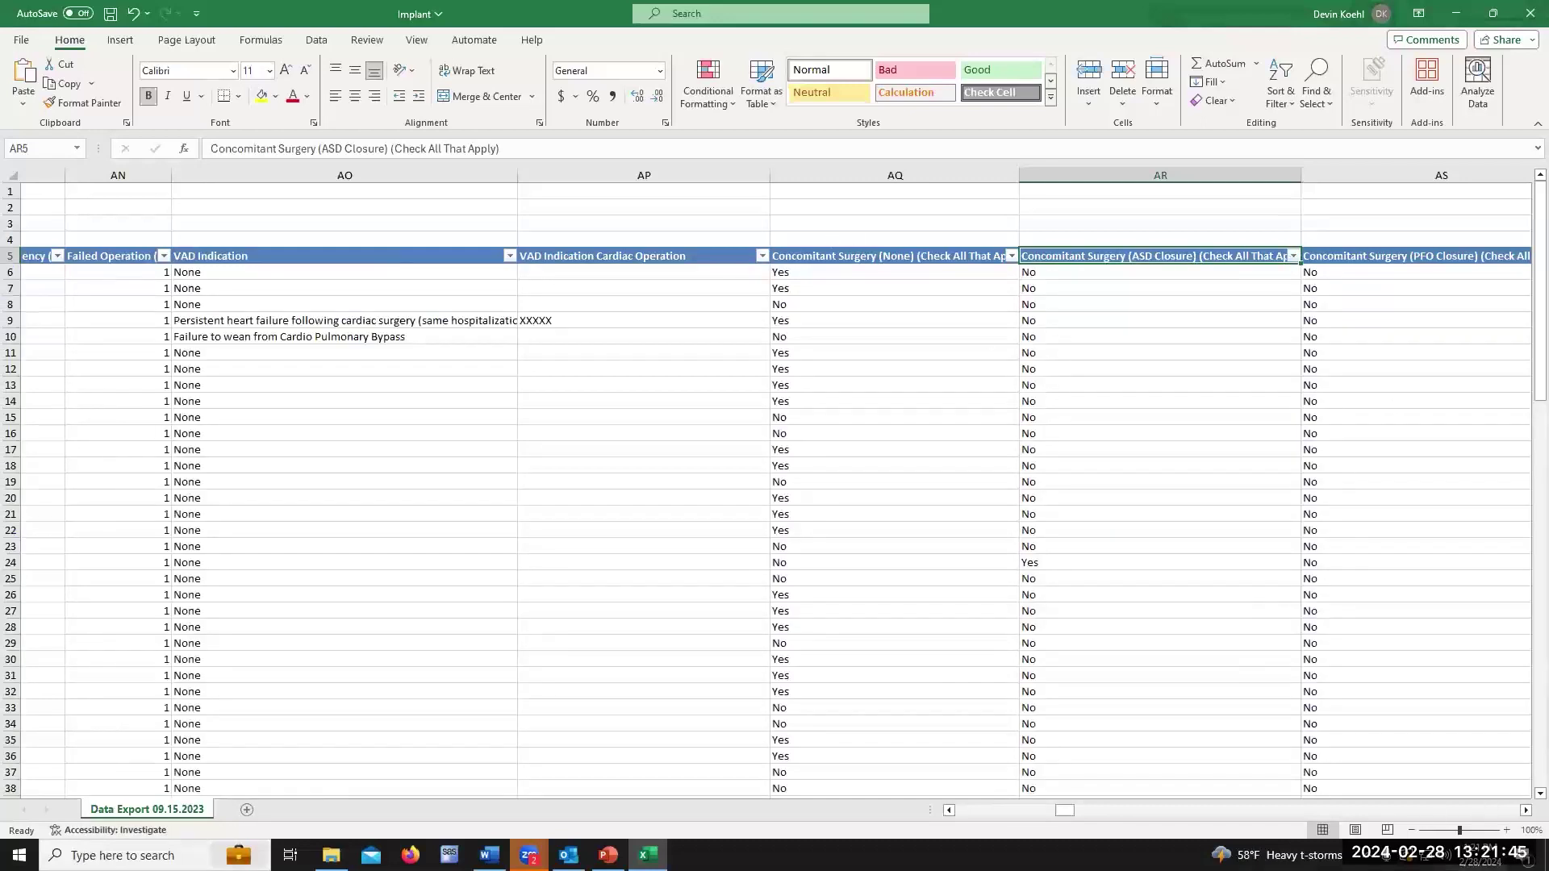
- Filter the Concomitant Surgery (CABG) column to show only Yes records
scroll(1092, 320, right, 3)
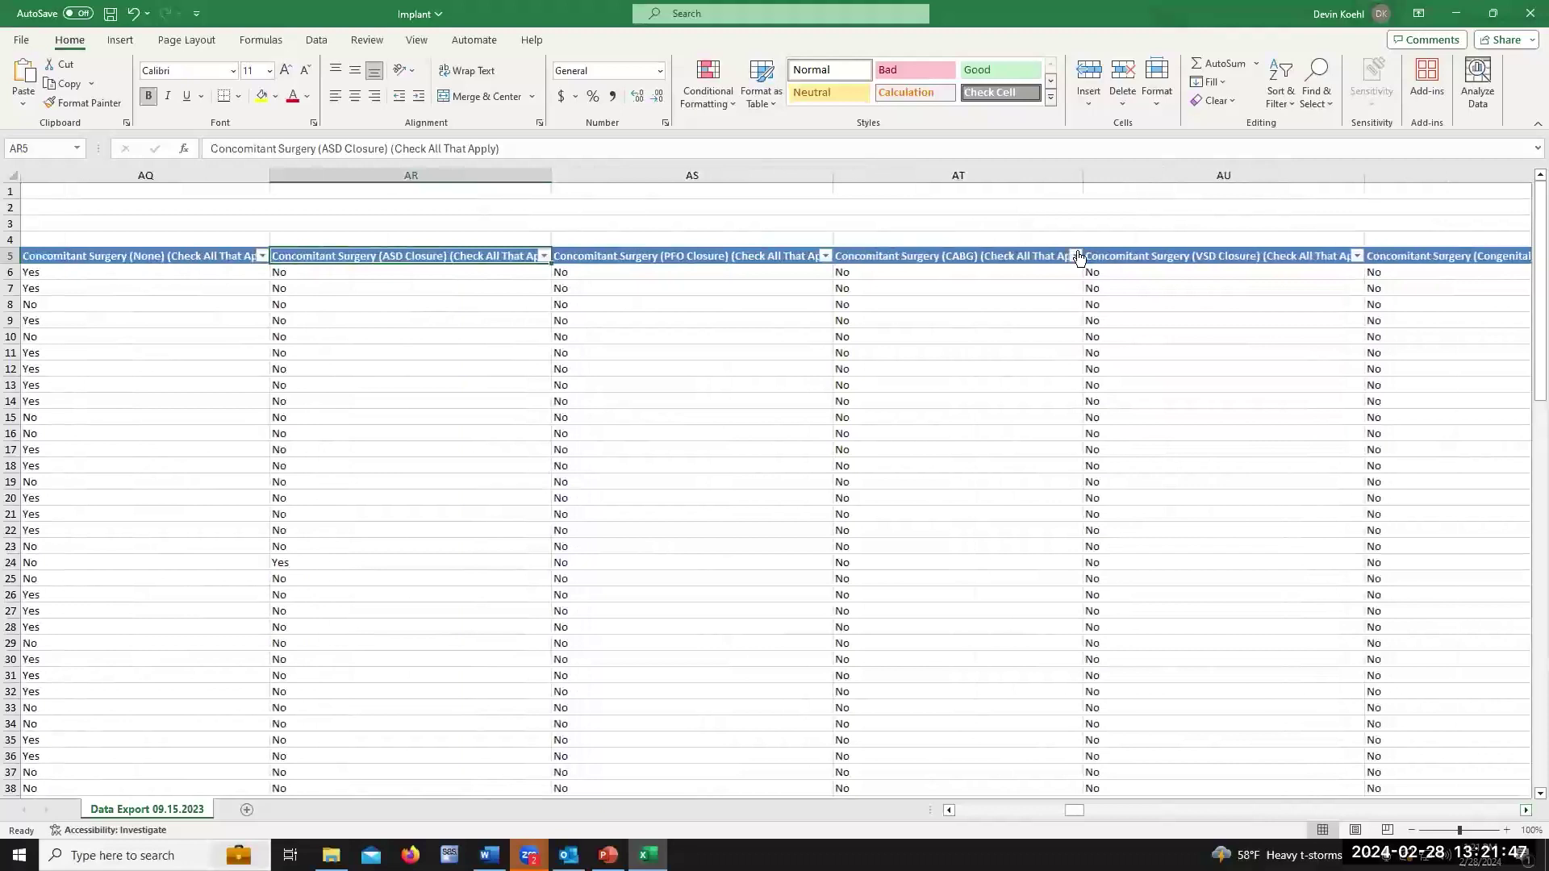
click(1075, 256)
click(911, 466)
click(910, 496)
click(1012, 614)
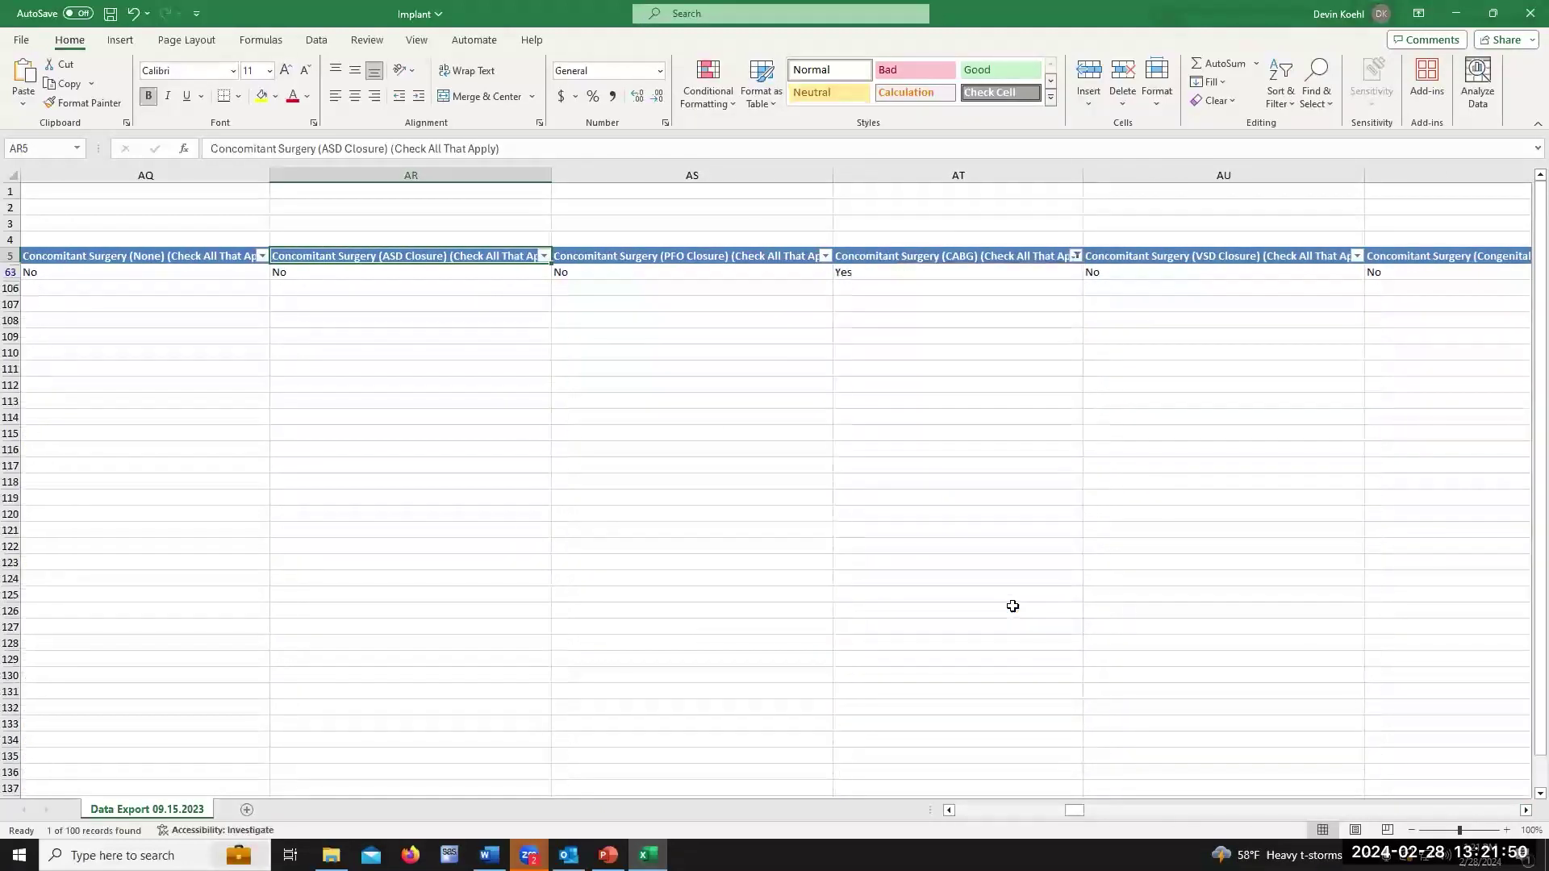
- Reset the Concomitant Surgery (CABG) filter to select all values
click(1076, 256)
click(910, 467)
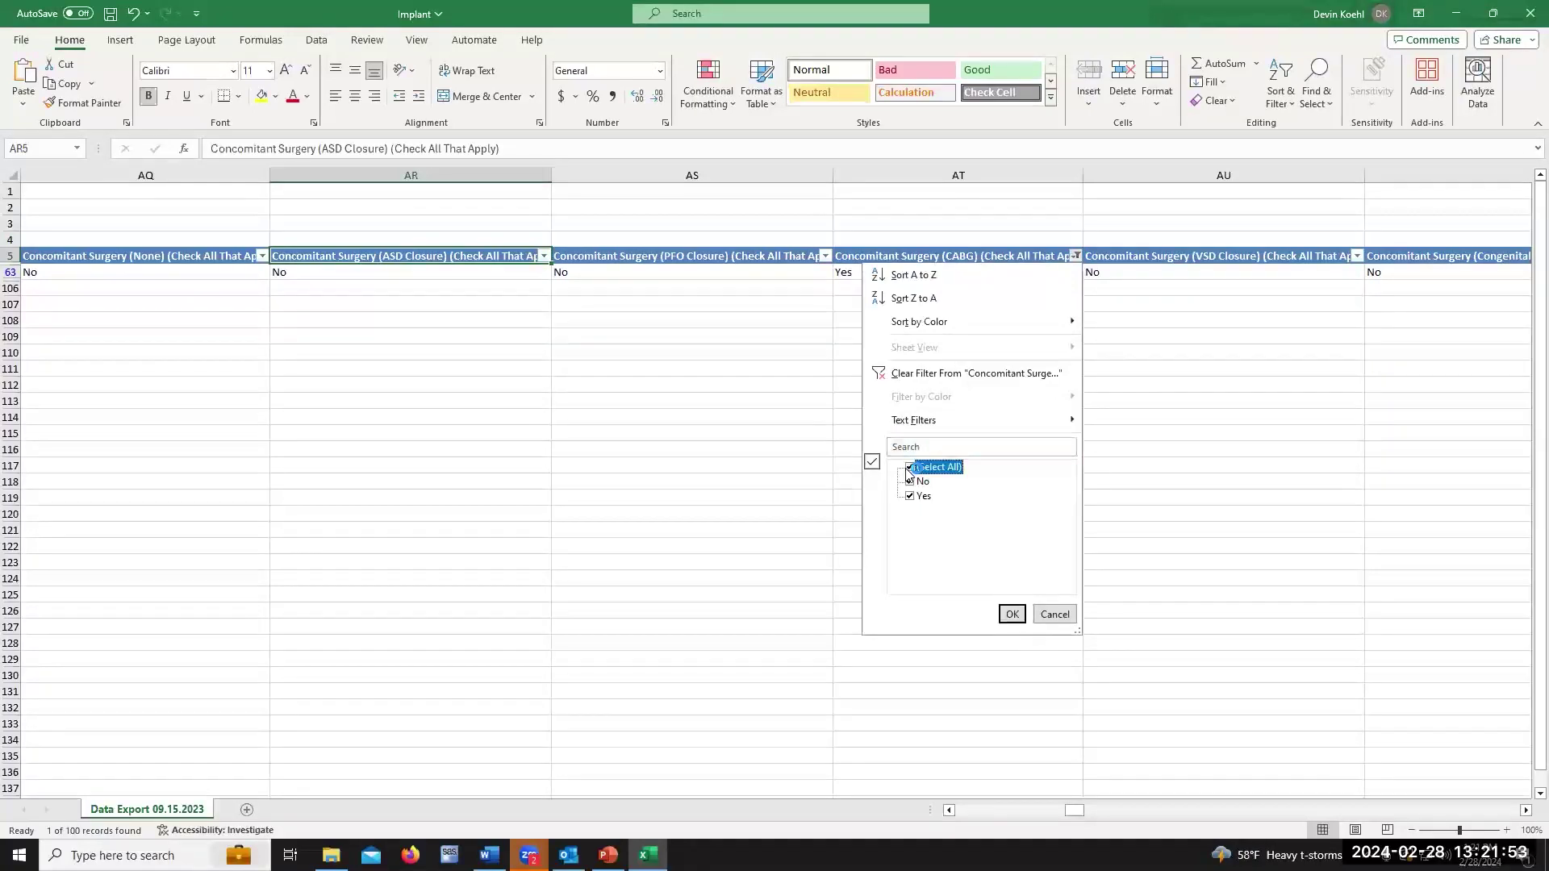
click(1012, 614)
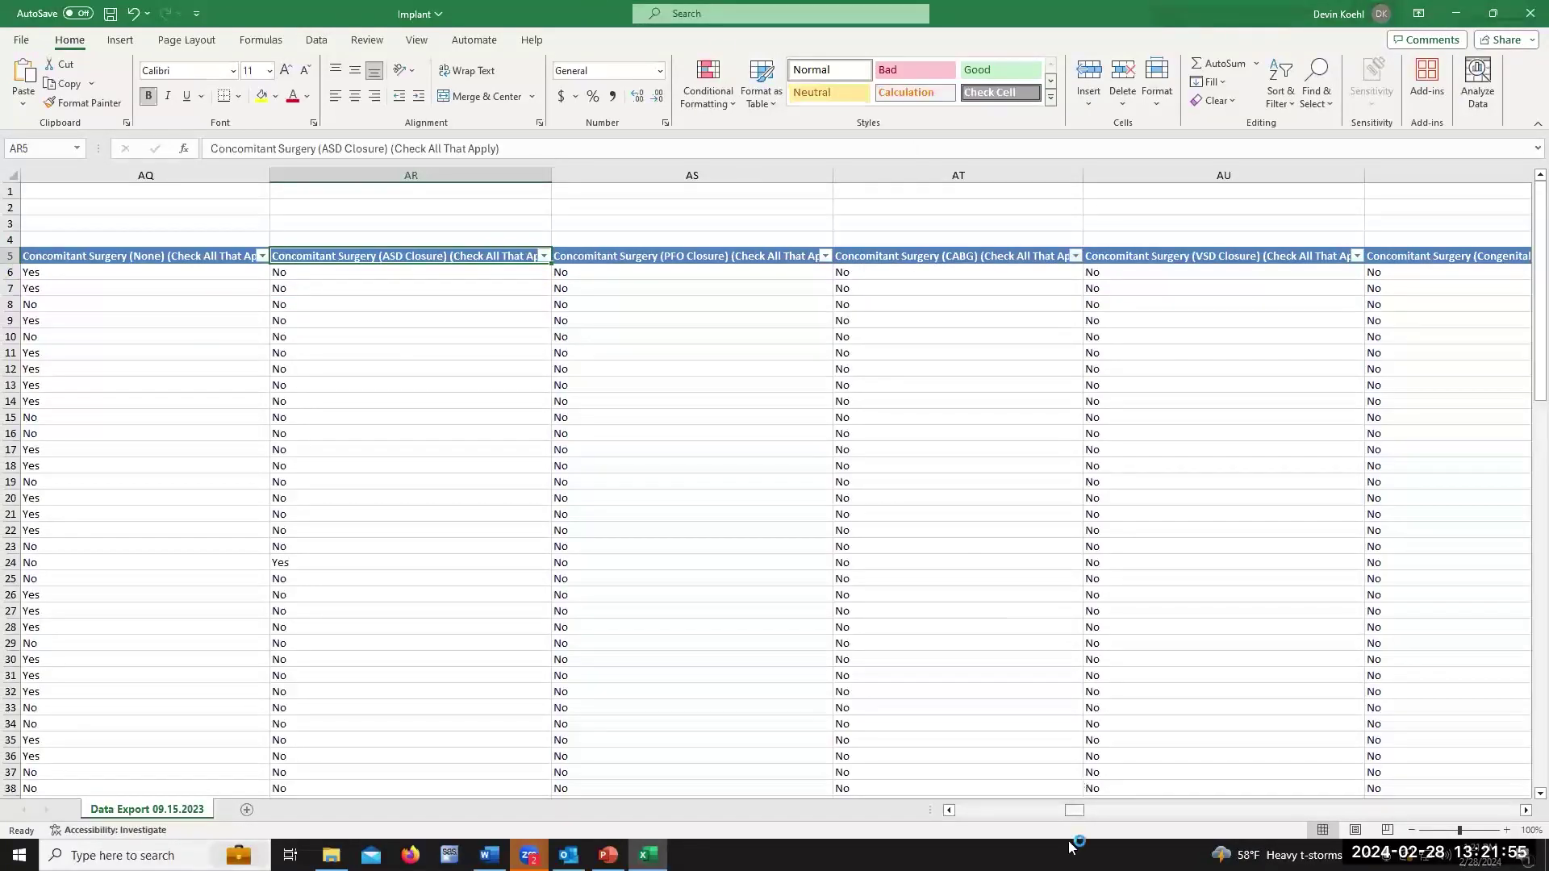
- Filter the Device Brand column to show only HeartMate II LVAS
drag(1078, 811, 961, 810)
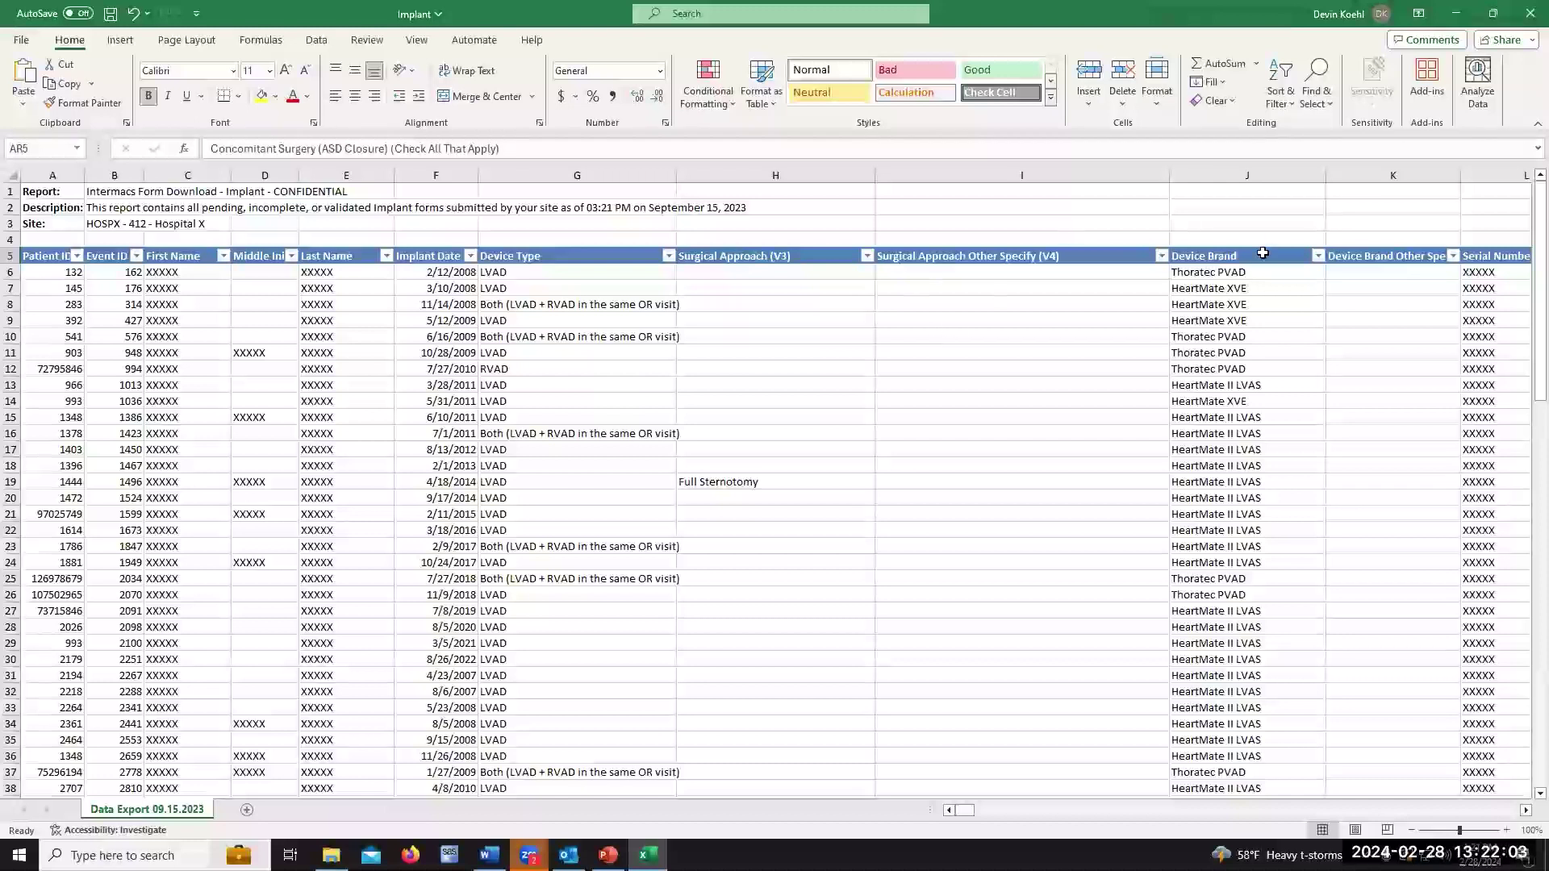
click(1319, 257)
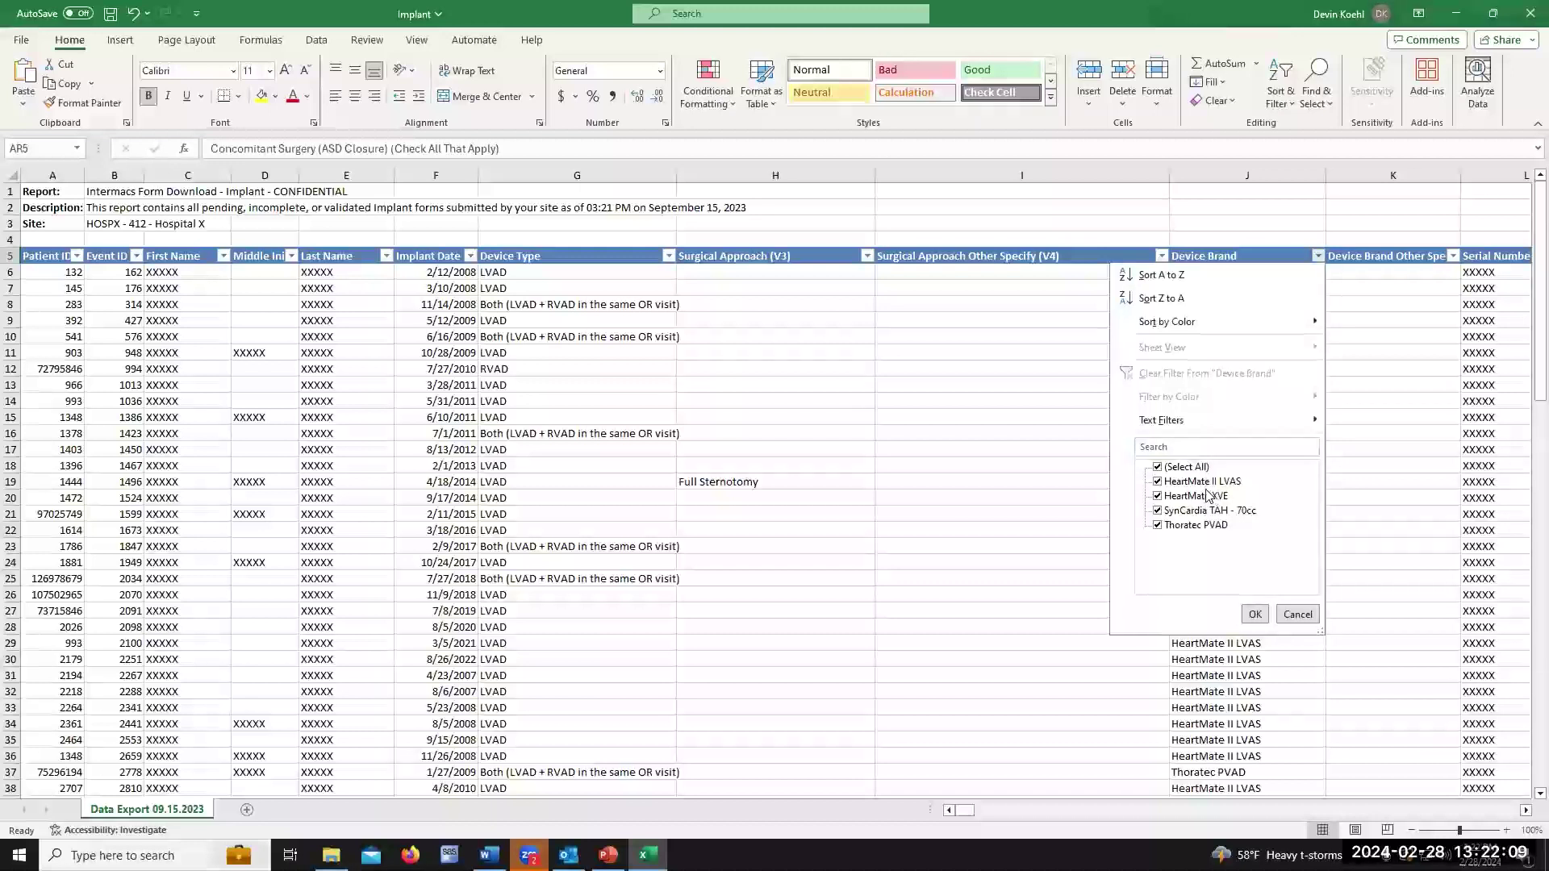
click(1160, 468)
click(1160, 482)
click(1256, 614)
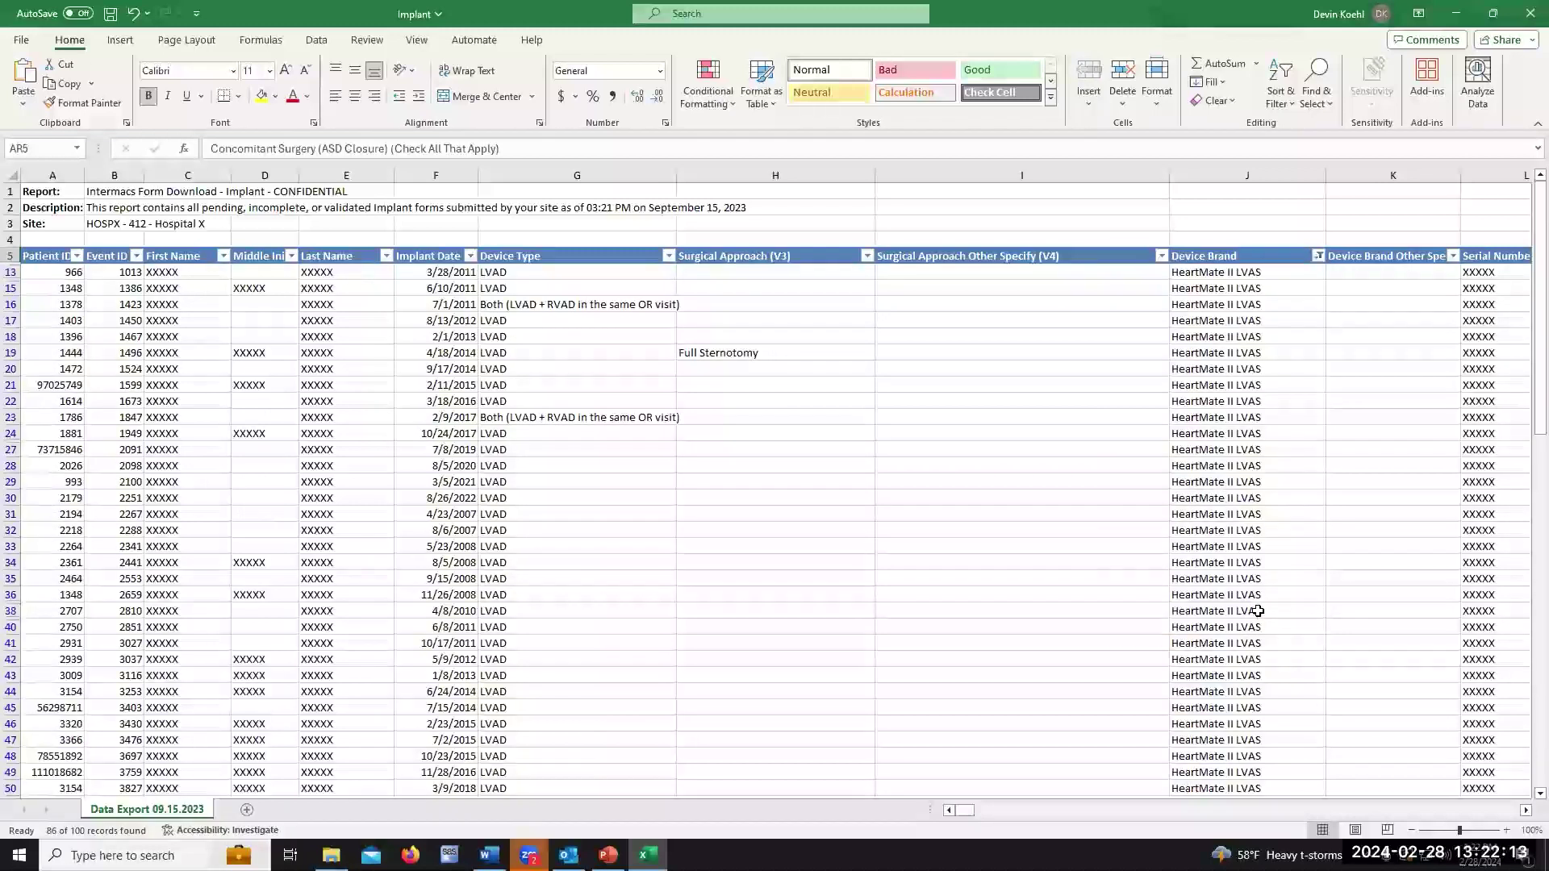
- Narrow the filtered records further by limiting the Device Type column to LVAD
click(668, 256)
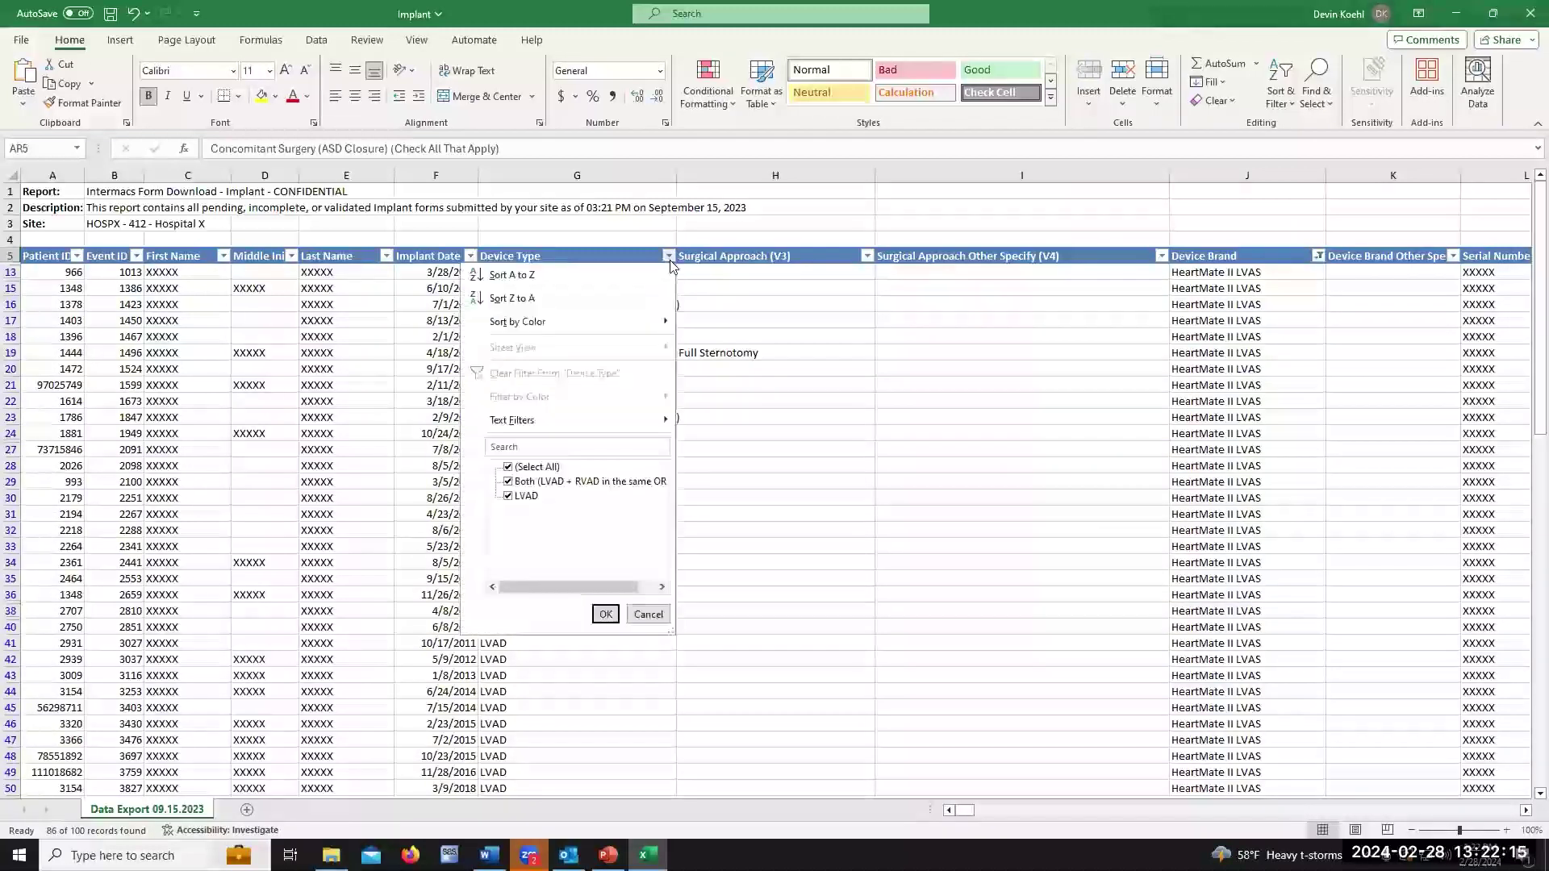
click(508, 467)
click(509, 497)
click(605, 615)
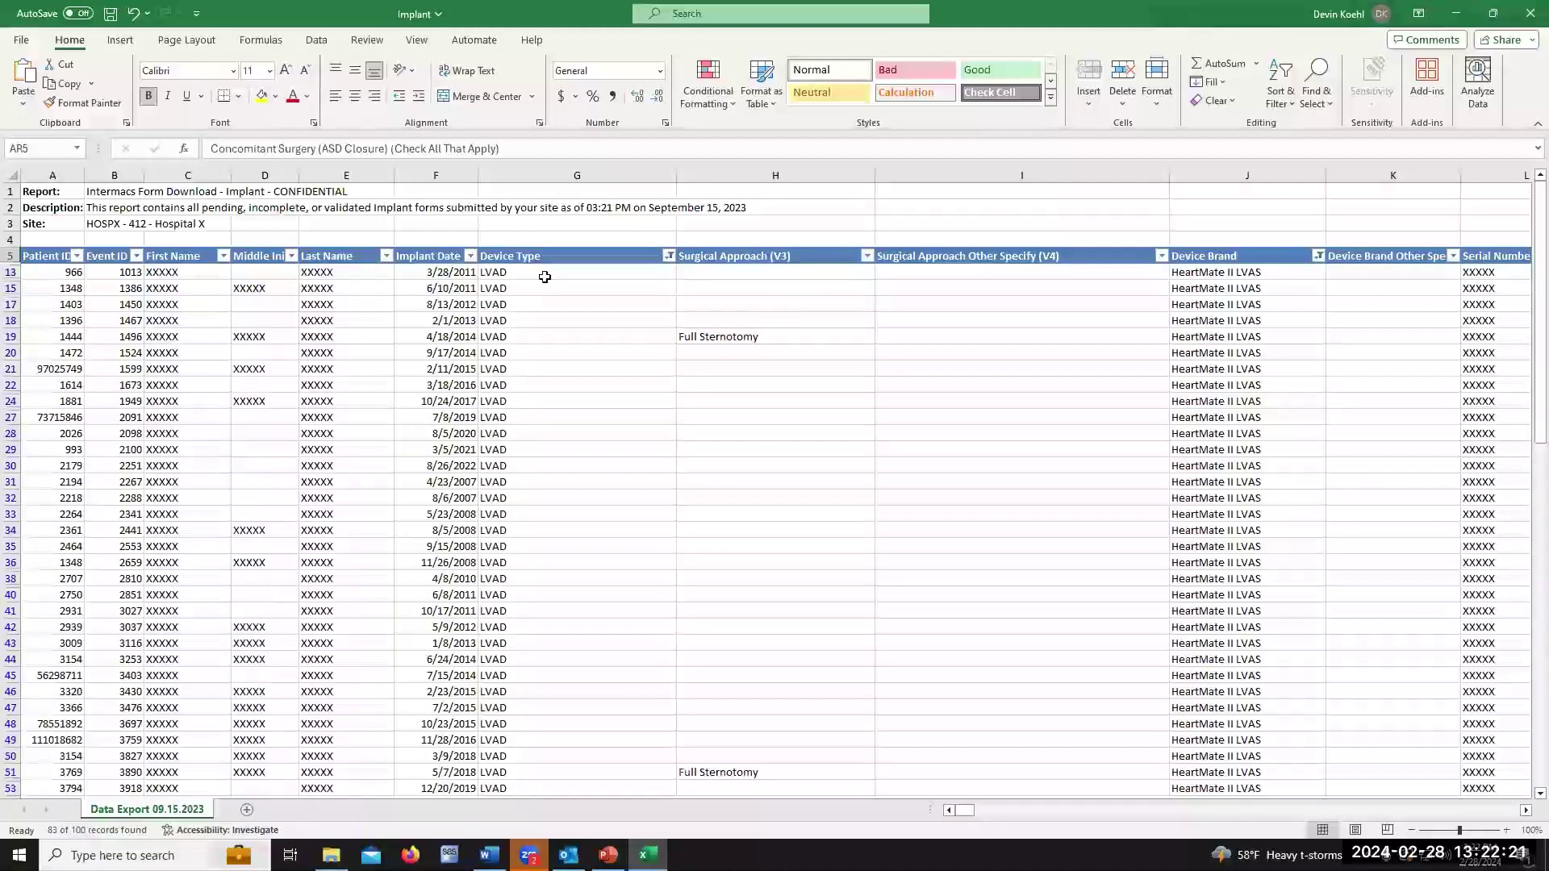
- Reset the Device Type filter and the Device Brand filter to include all values
click(669, 256)
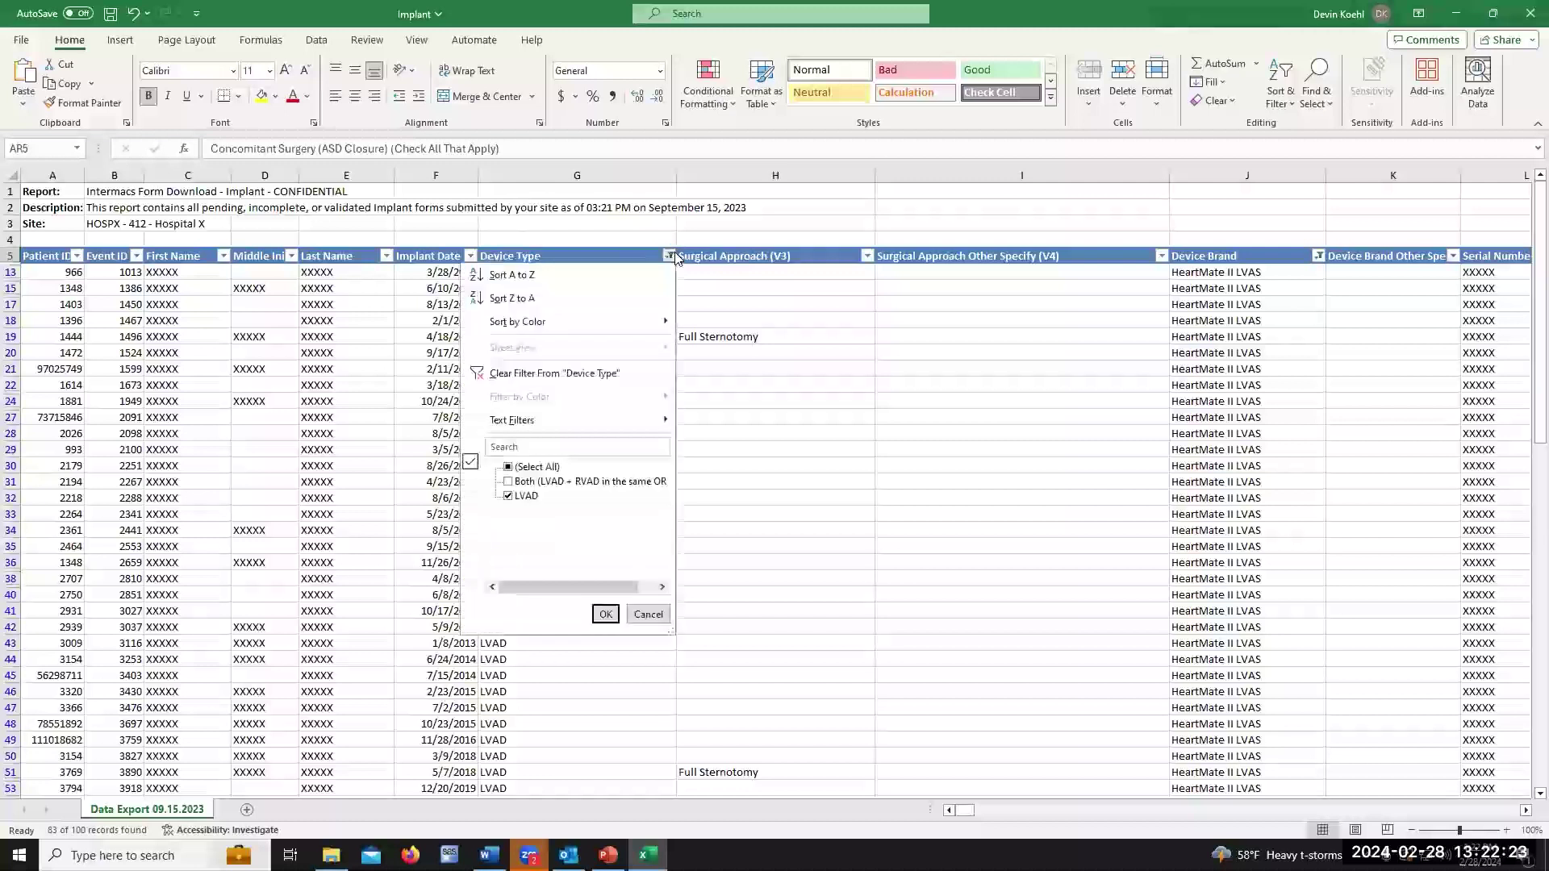
click(523, 481)
click(606, 614)
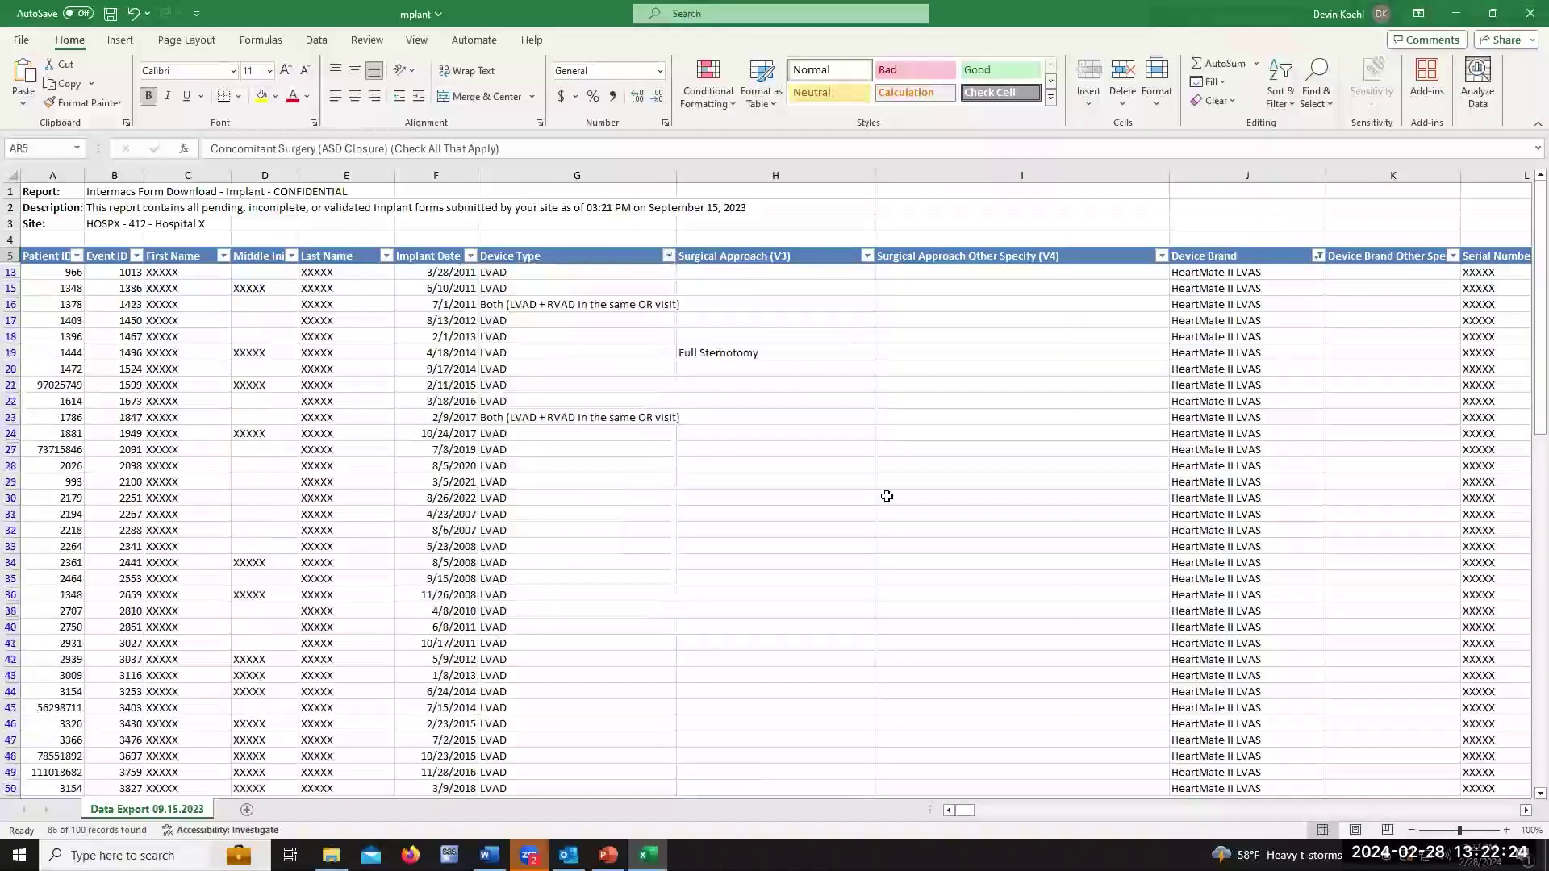
click(1319, 256)
click(1180, 467)
click(1256, 614)
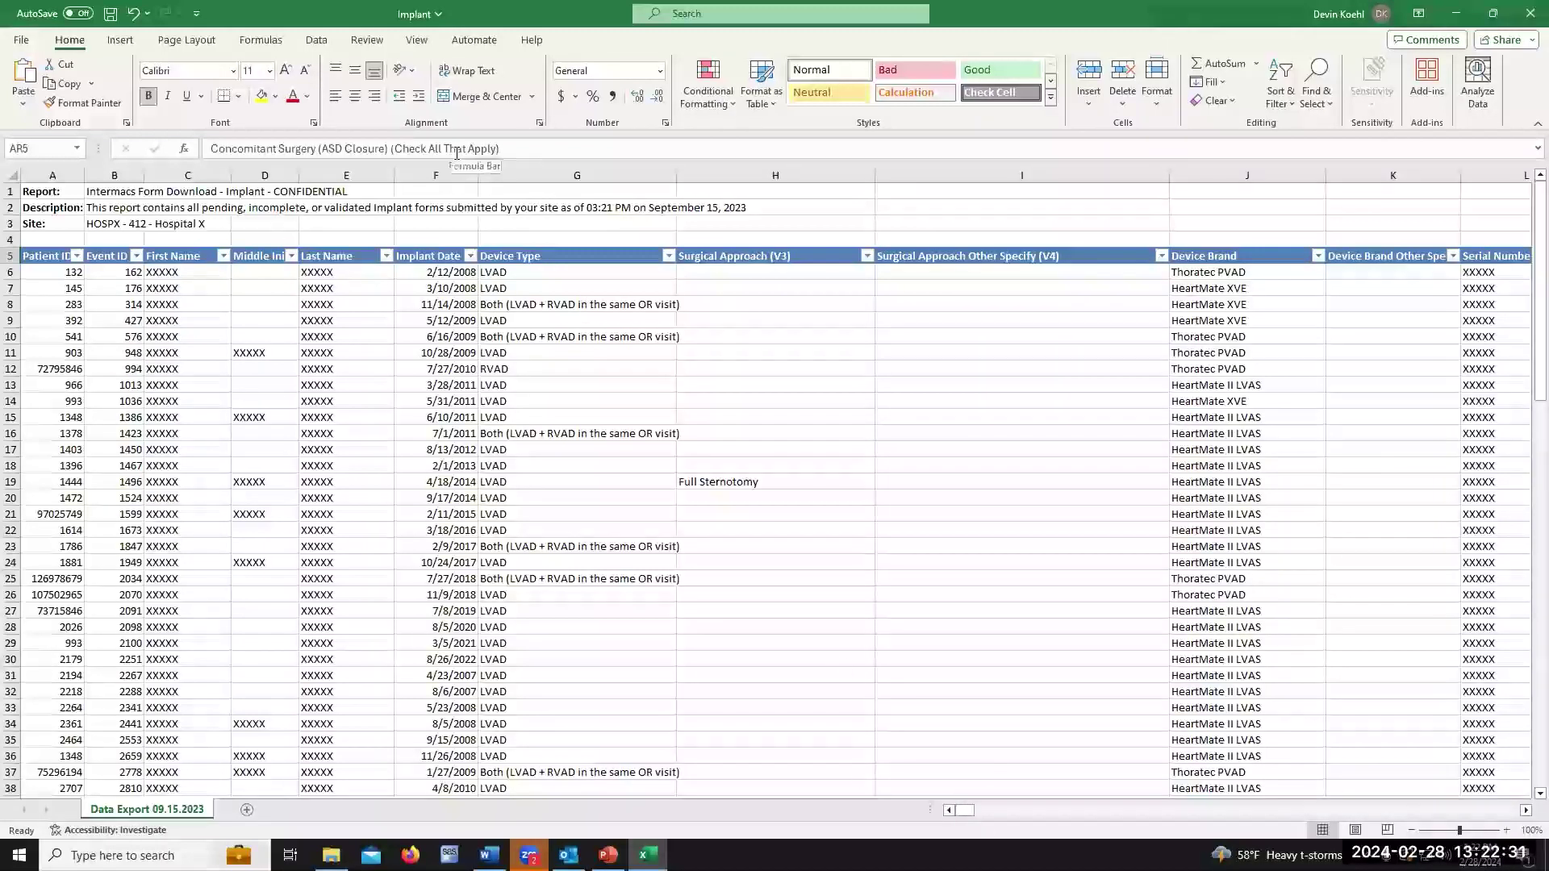
- Insert a new column before Implant Date and enter the header Implant Year in F5
click(436, 175)
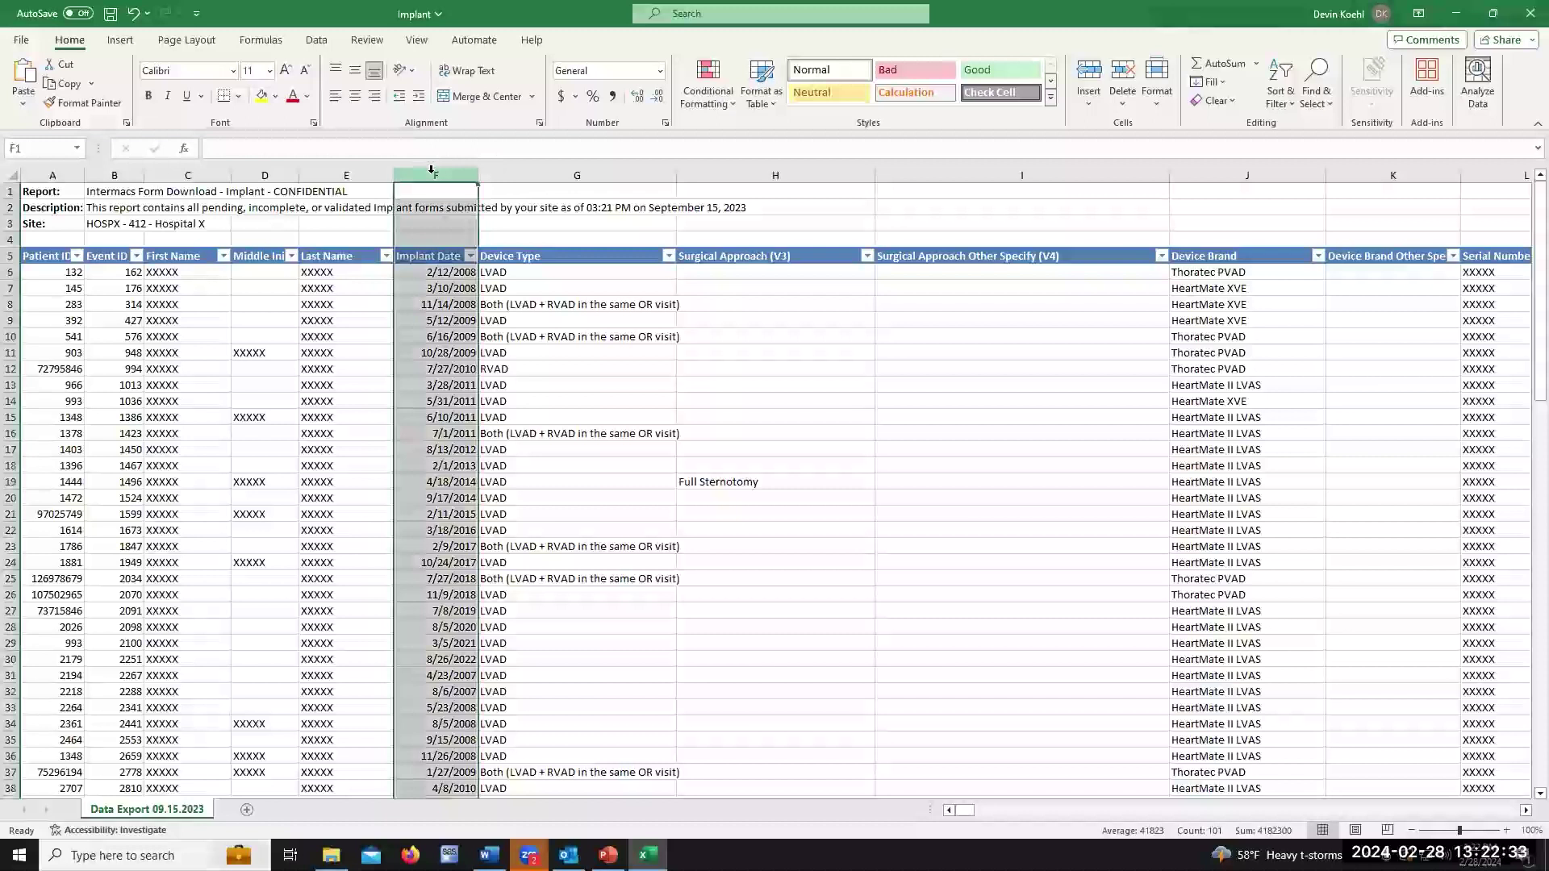
right_click(435, 175)
click(476, 333)
click(416, 252)
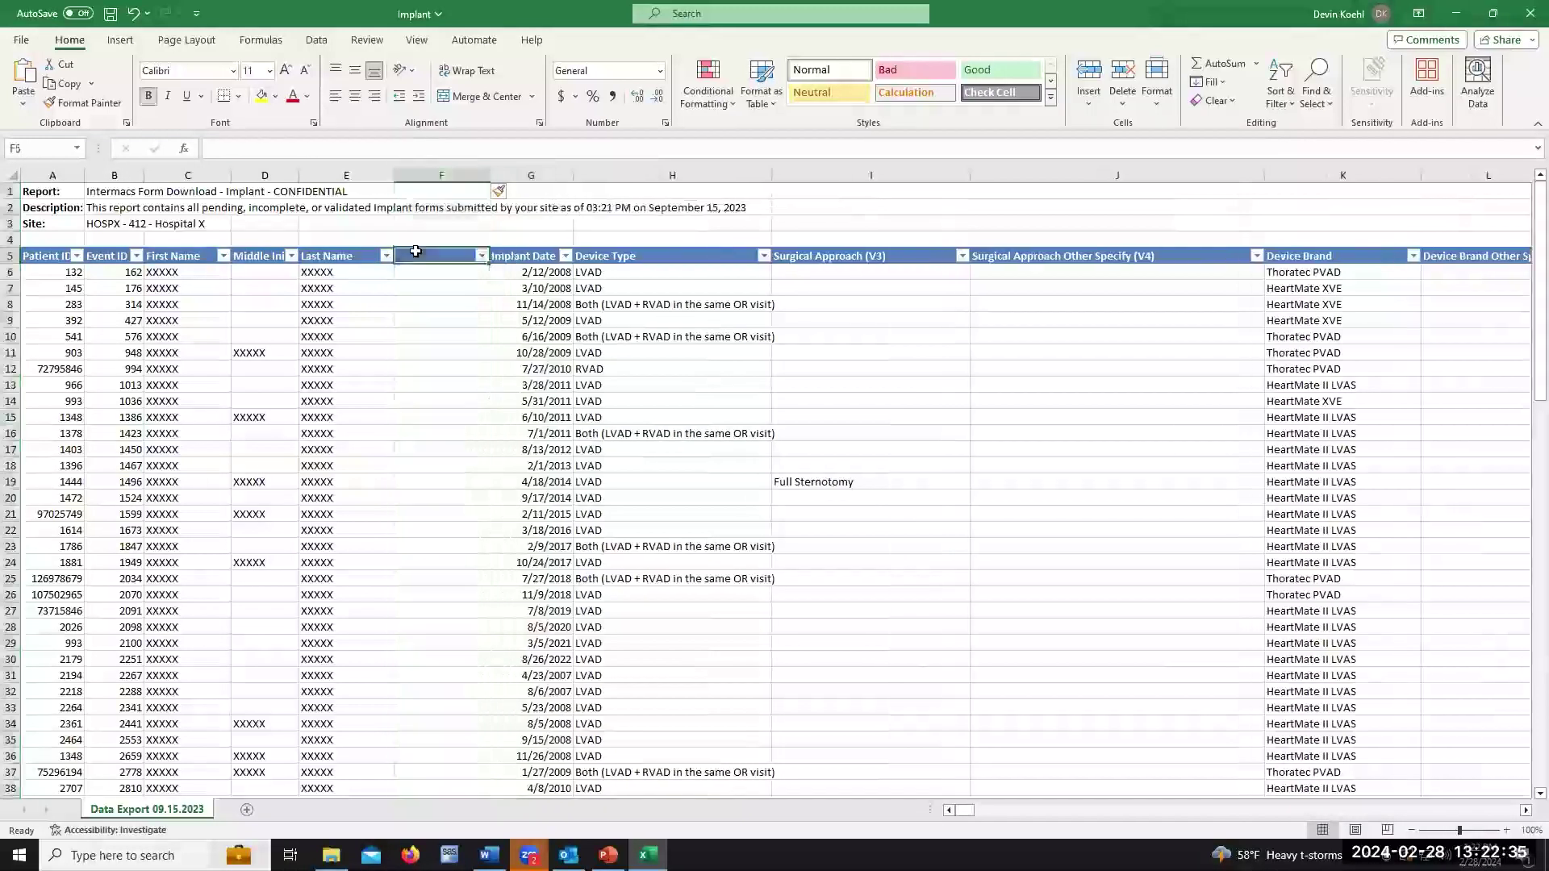
text(Implant Year)
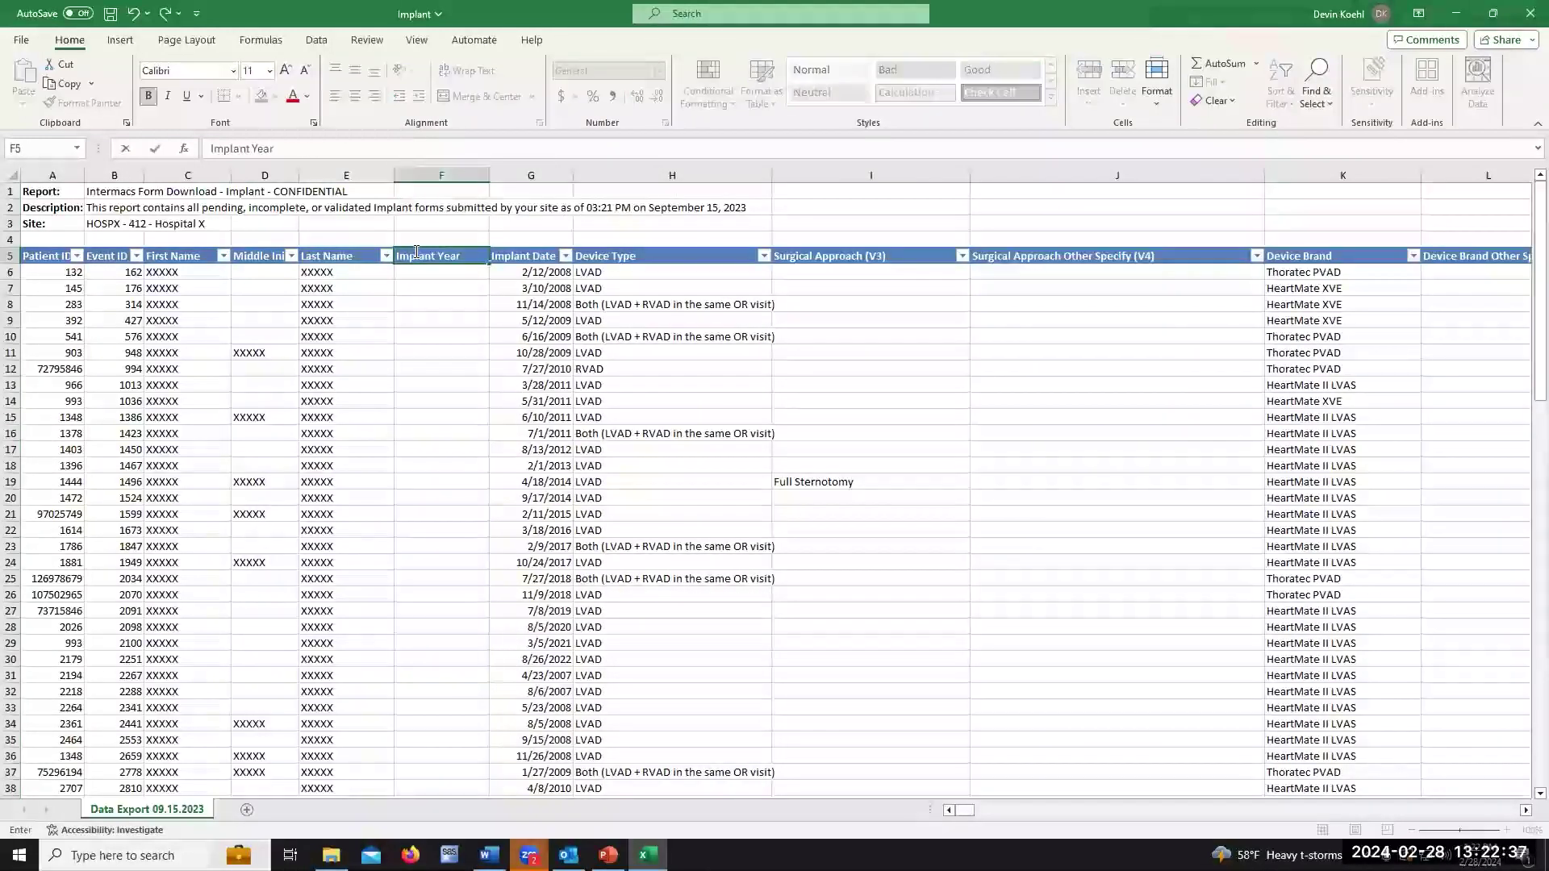
- Enter the formula =YEAR(G6) in F6 to extract the year from the implant date
click(440, 271)
text(=EAR()
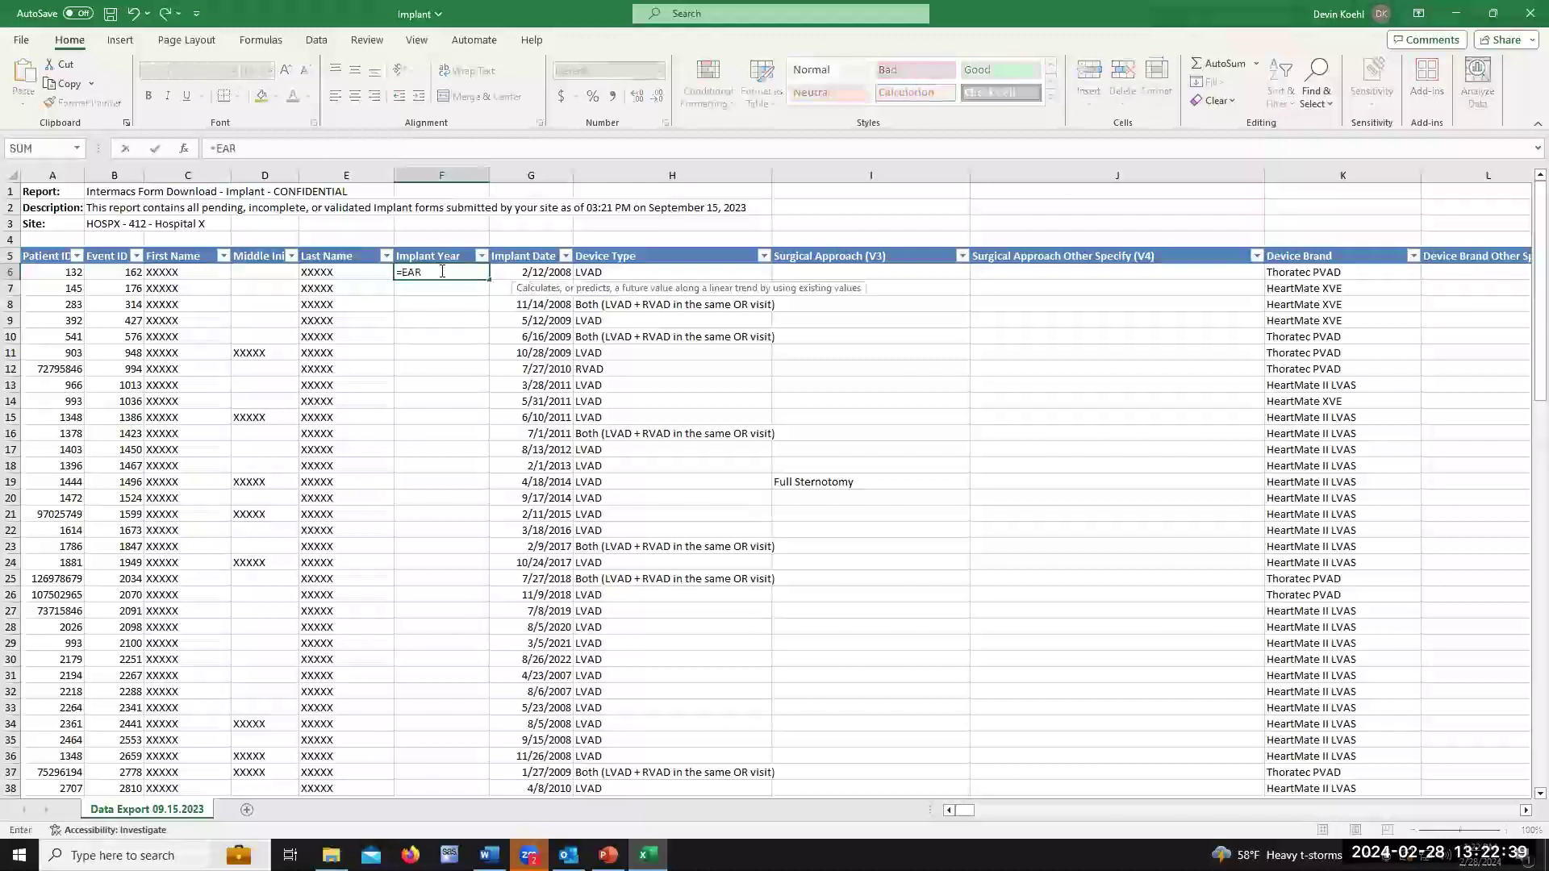
key(BackSpace)
key(BackSpace)
key(BackSpace)
key(BackSpace)
text(YEAR()
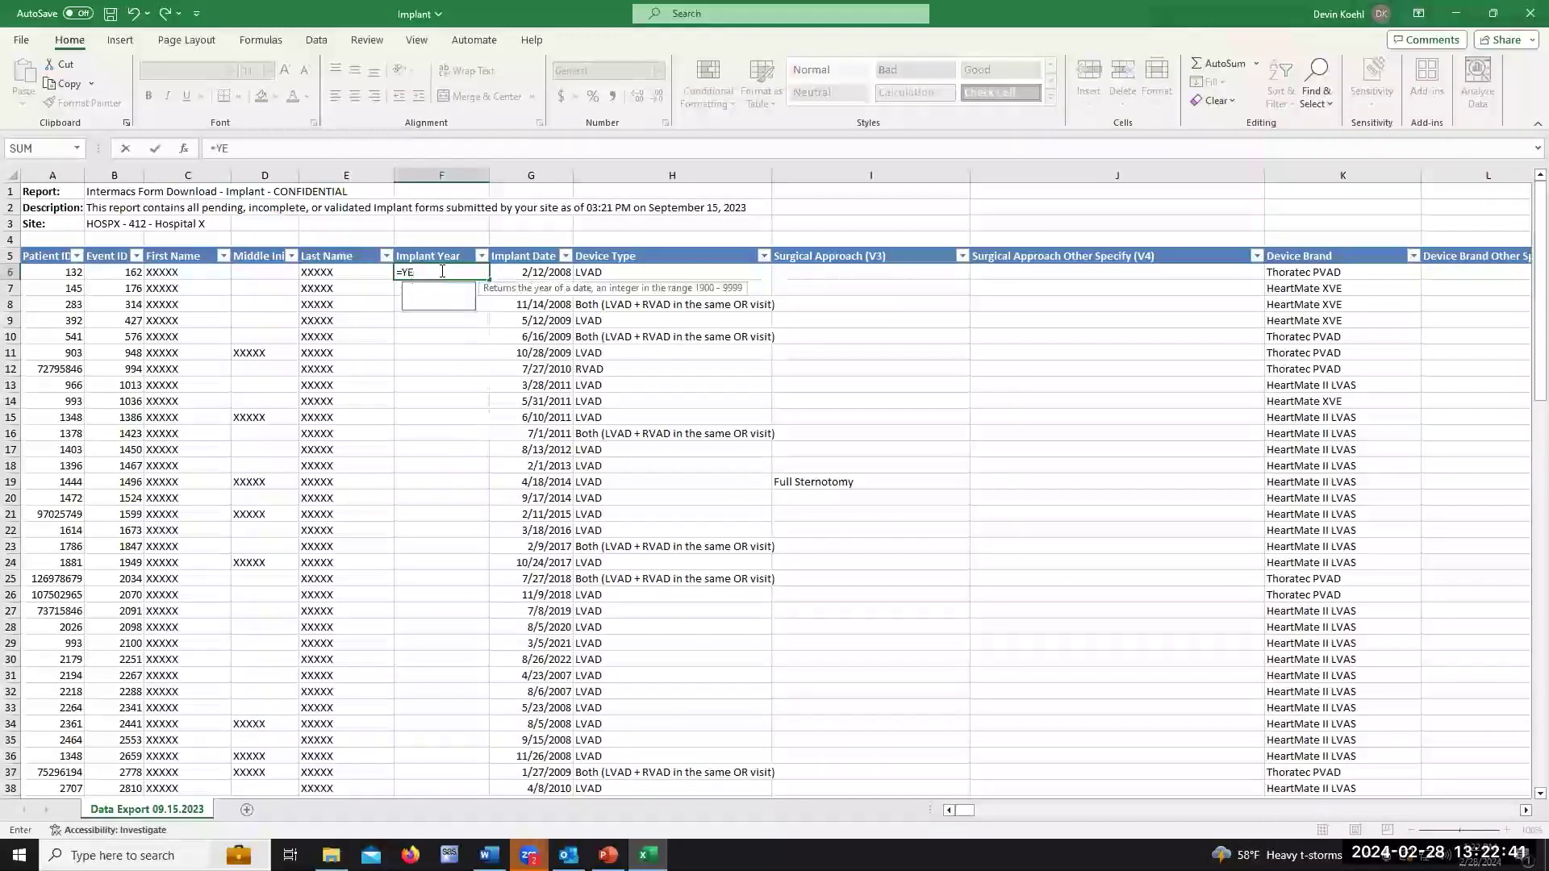
click(537, 272)
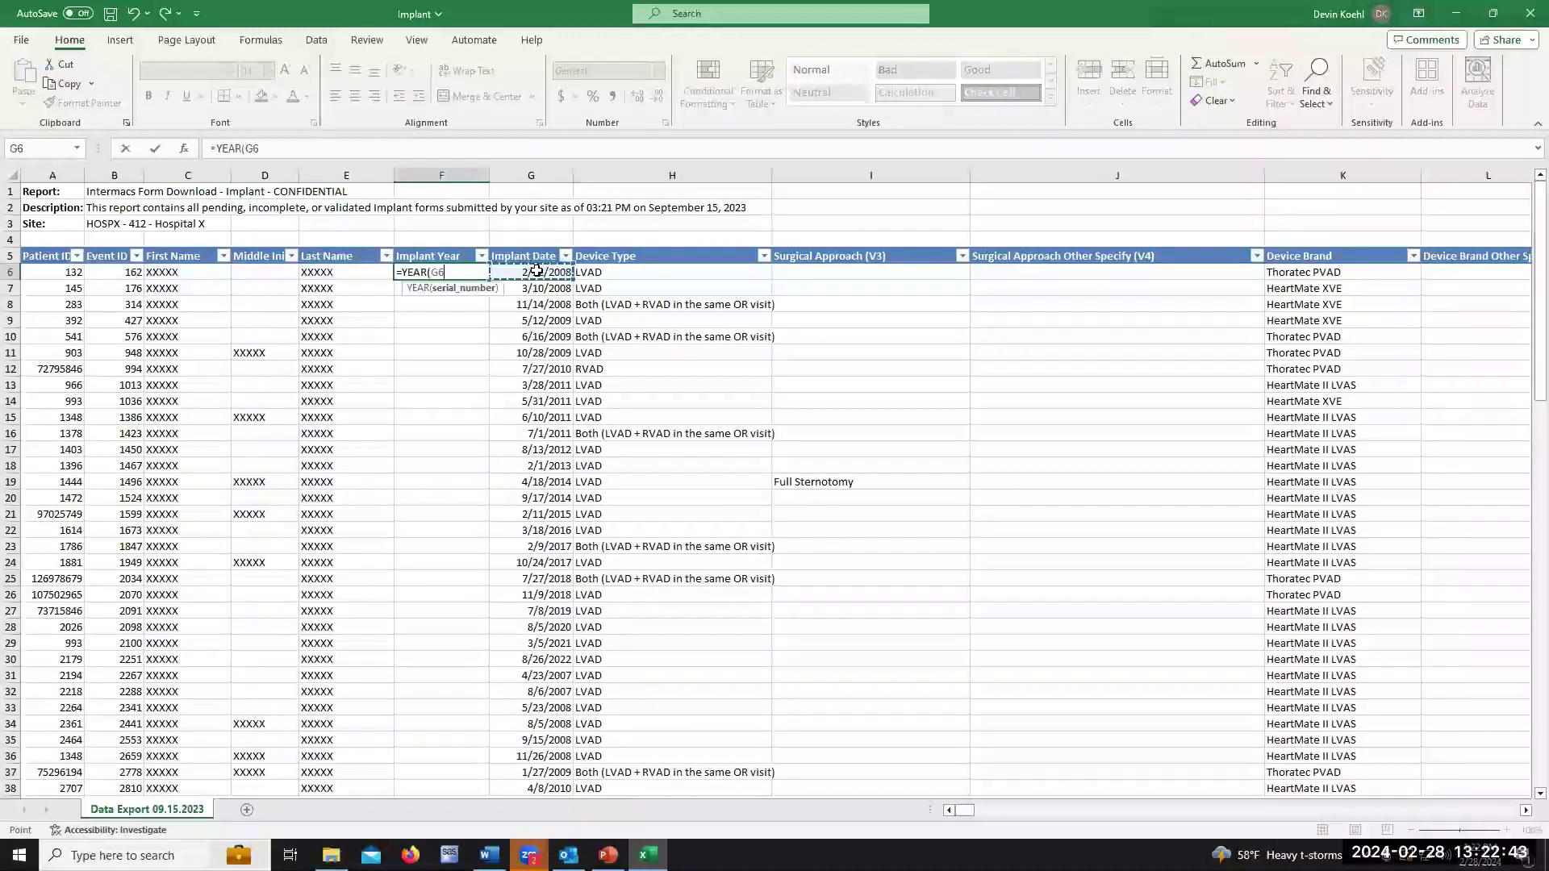
text())
key(Return)
- Fill the year formula down the Implant Year column to the last record and center the values
click(474, 273)
drag(489, 280, 436, 779)
scroll(433, 535, up, 20)
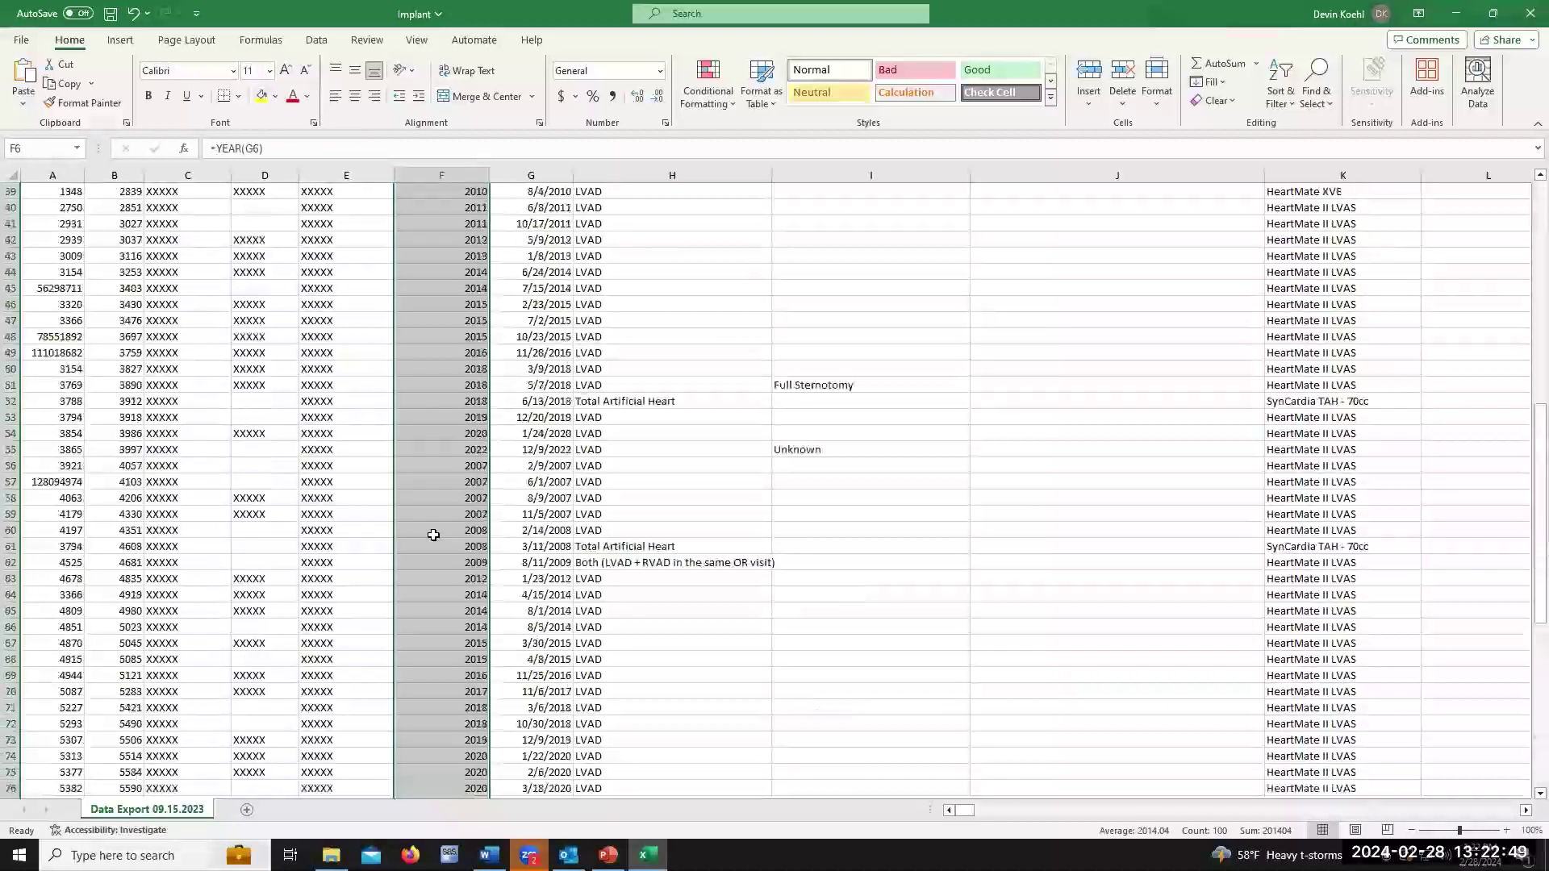
click(355, 96)
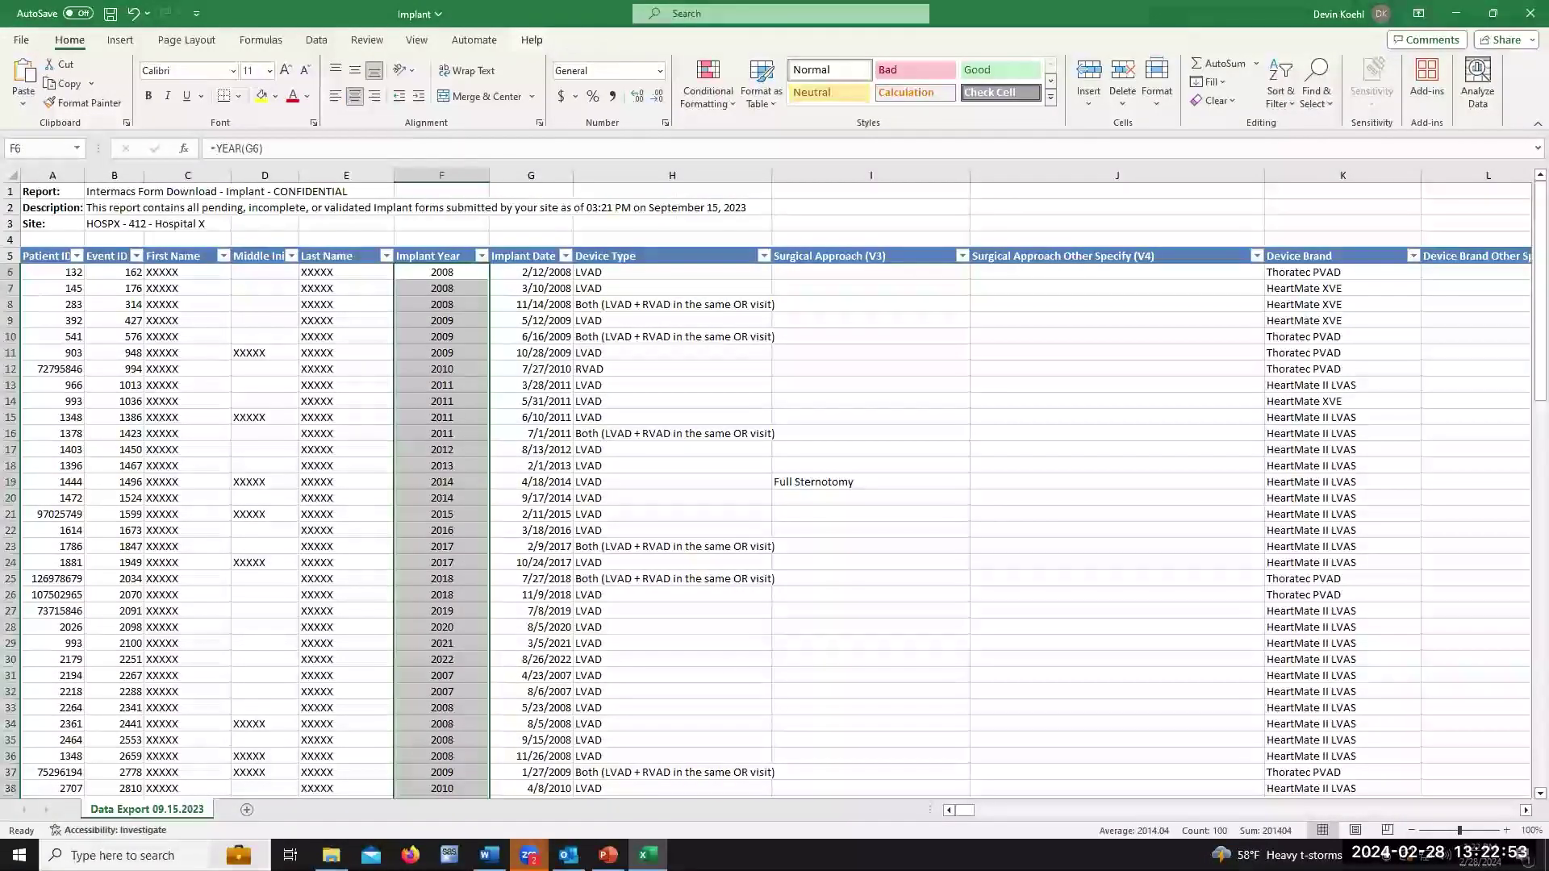
- Select rows 5 through 105 of the Implant export and create a PivotTable from them on a new worksheet
click(48, 250)
scroll(93, 542, down, 18)
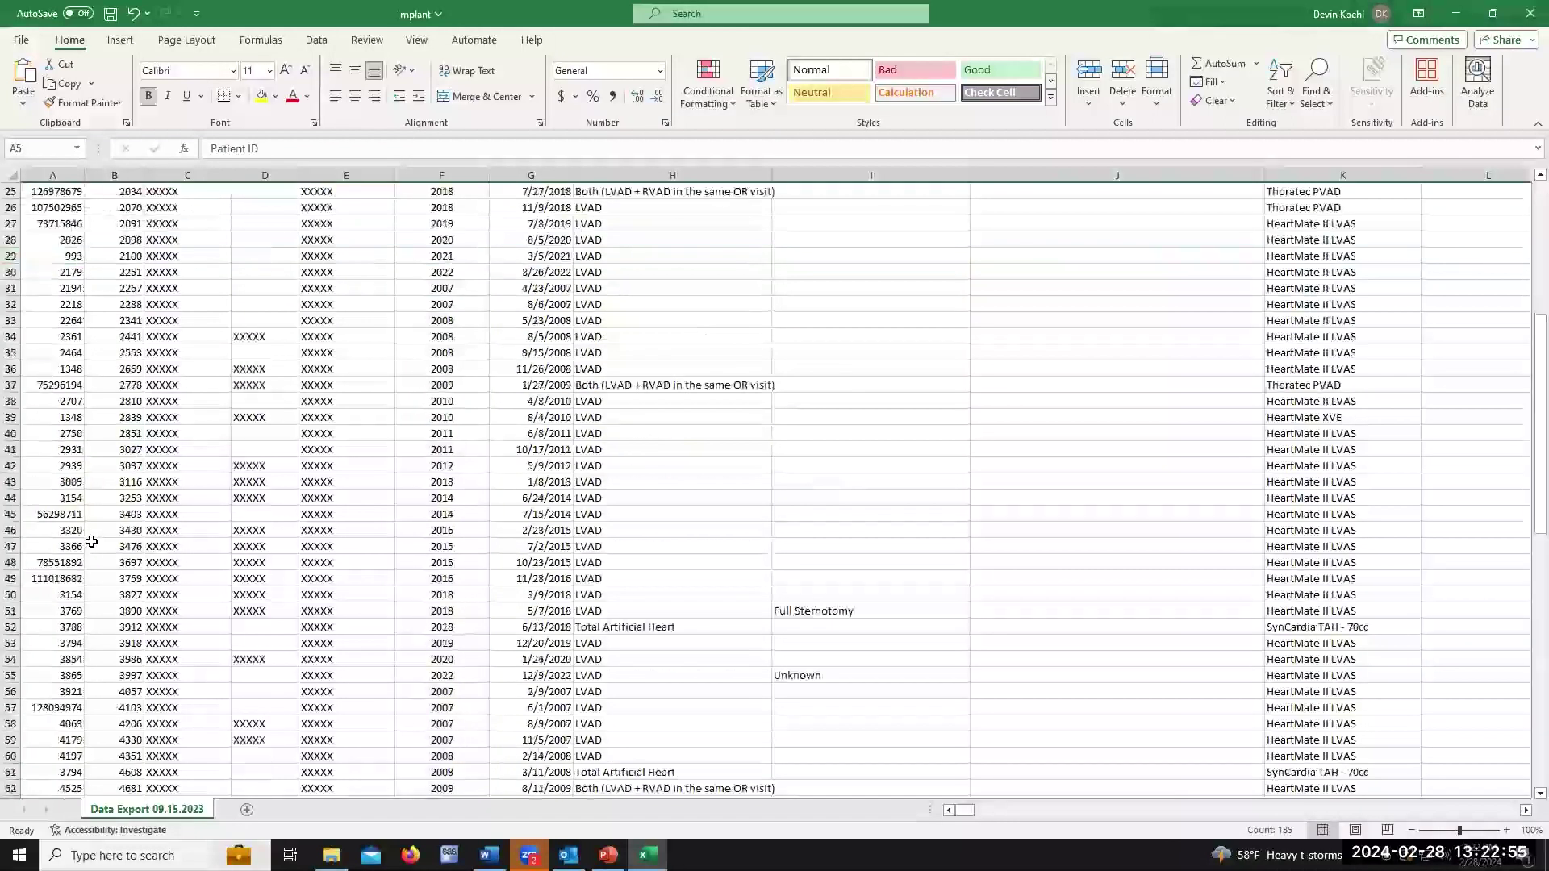
scroll(93, 541, down, 11)
shift+click(11, 465)
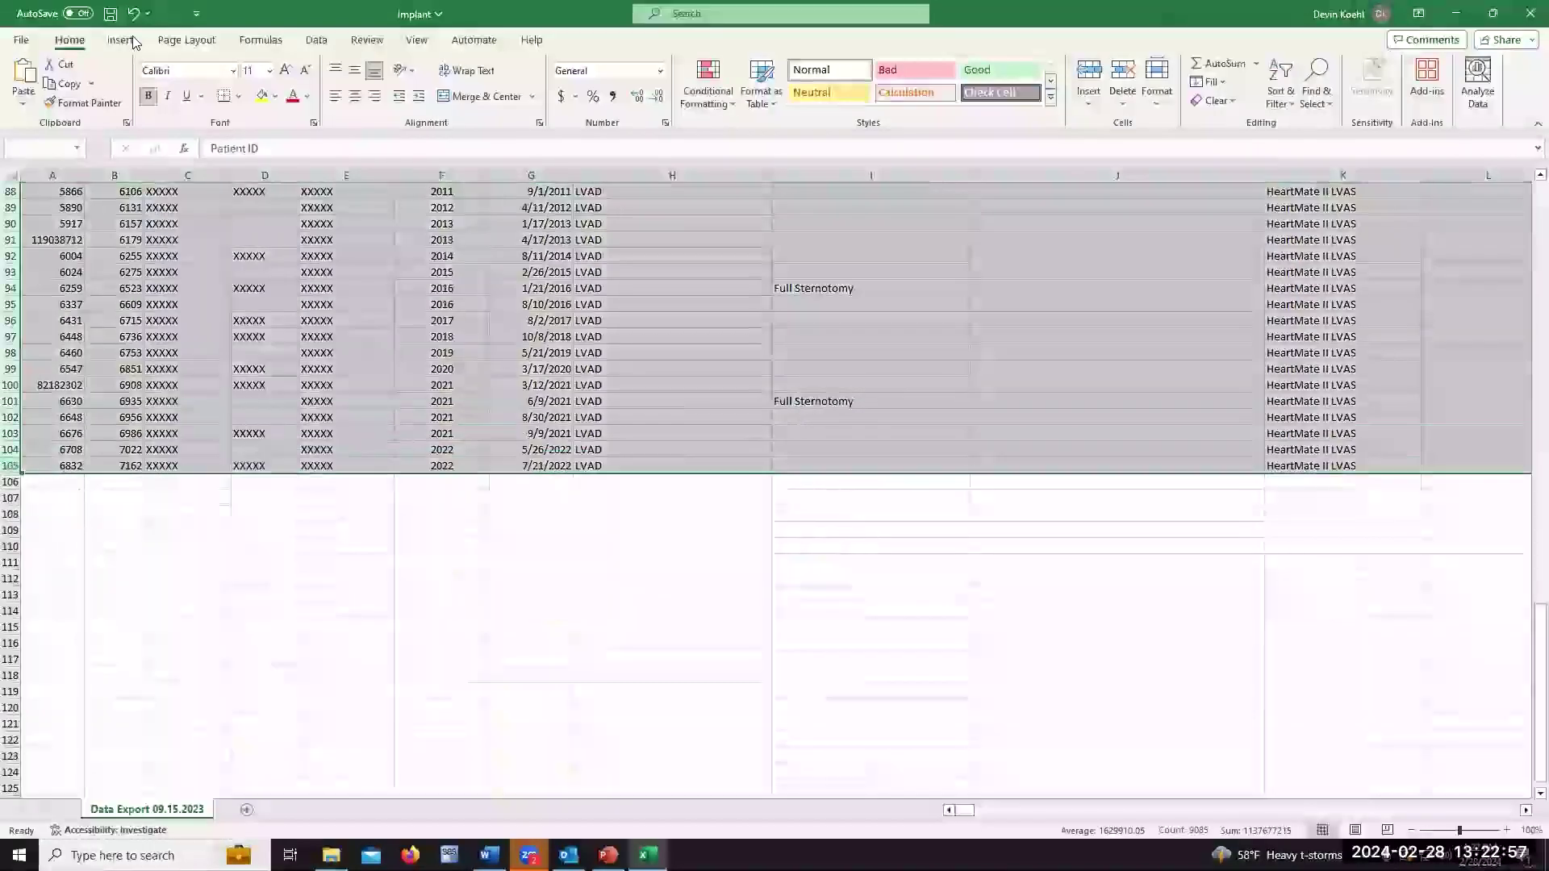
click(121, 40)
click(30, 77)
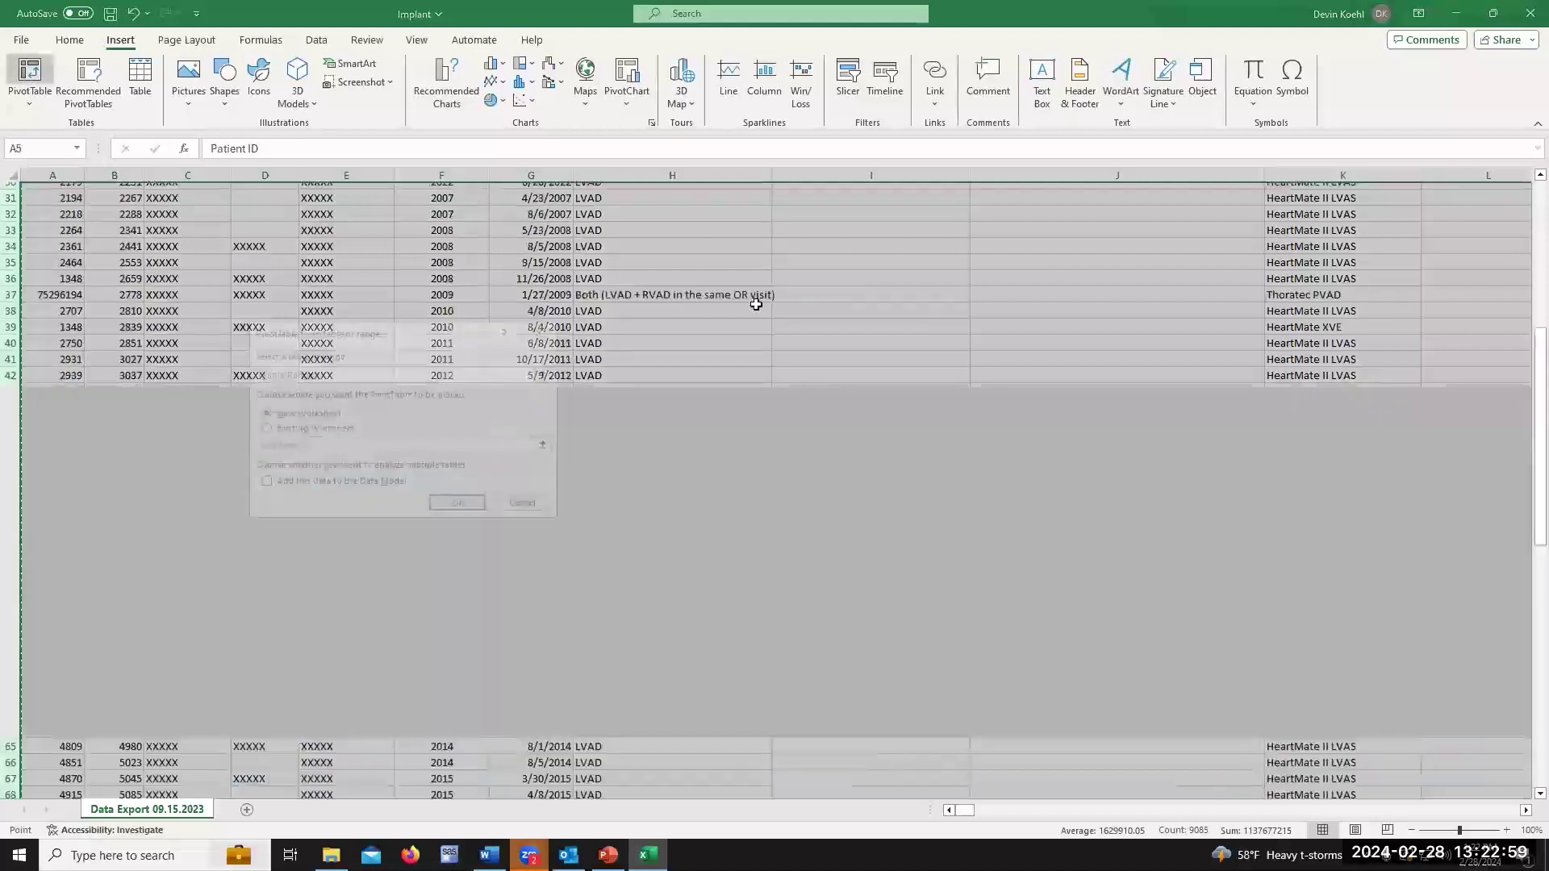
click(459, 506)
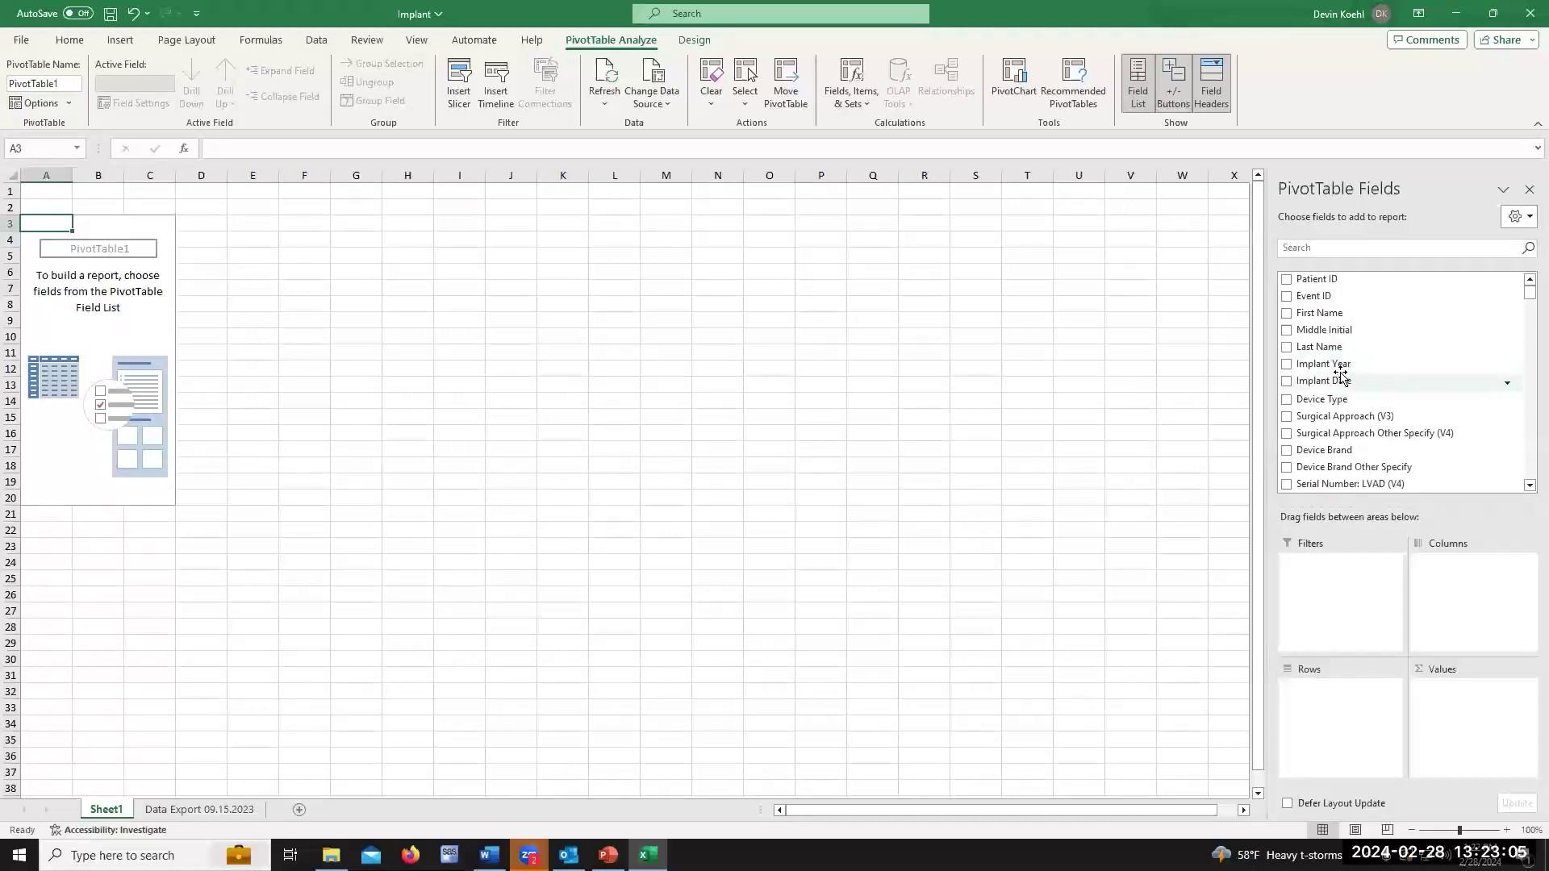
- Lay out the PivotTable with Implant Year as rows, Device Brand as columns and the count of Device Brand as values
drag(1307, 363, 1323, 729)
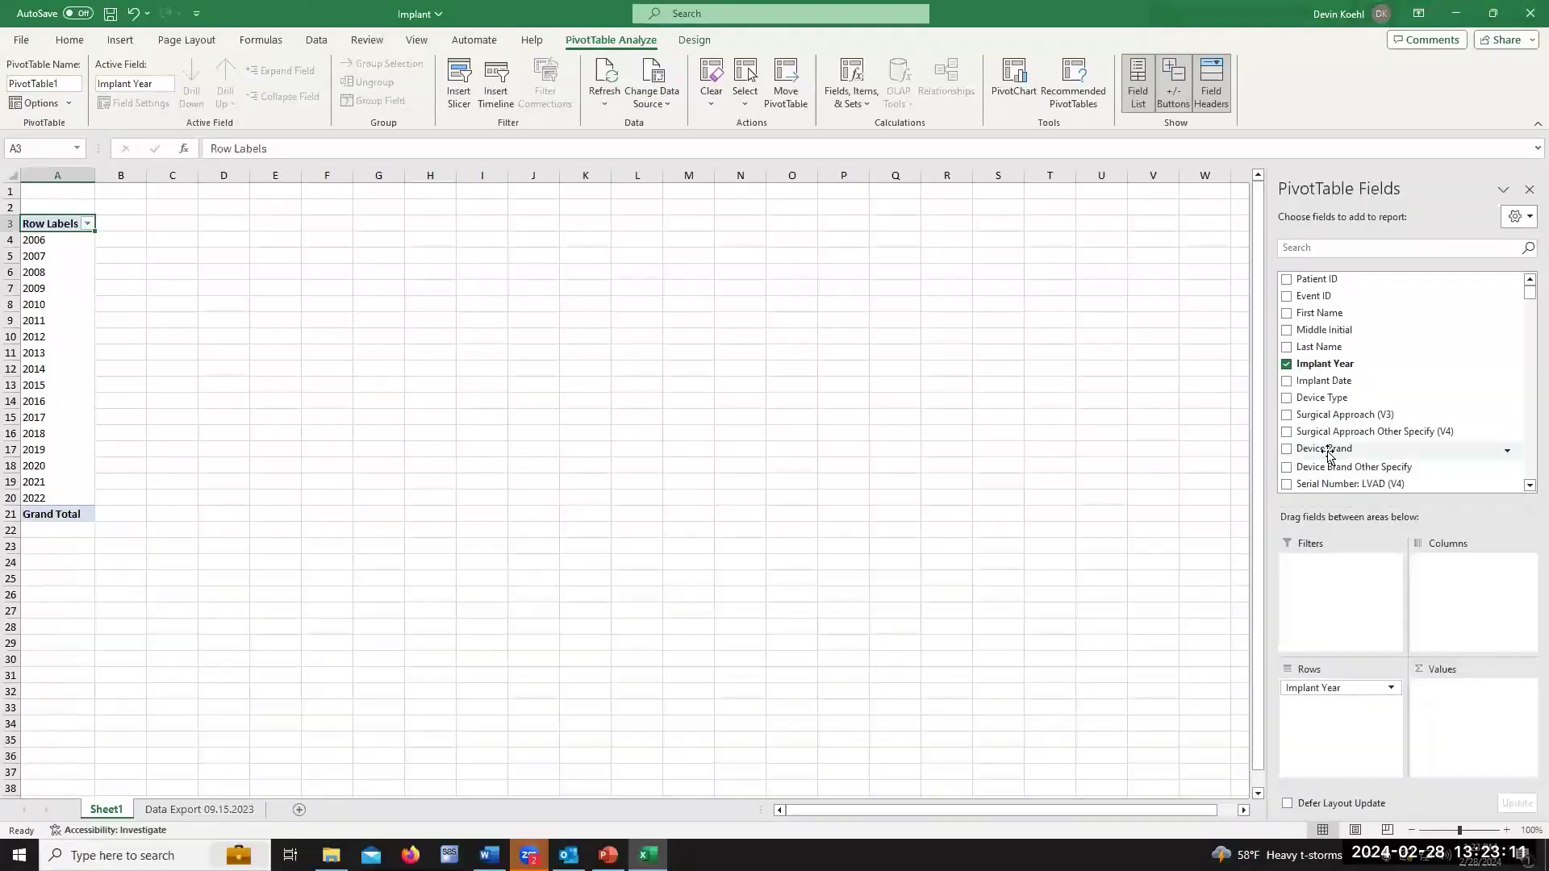
drag(1329, 454, 1457, 610)
drag(1345, 466, 1456, 732)
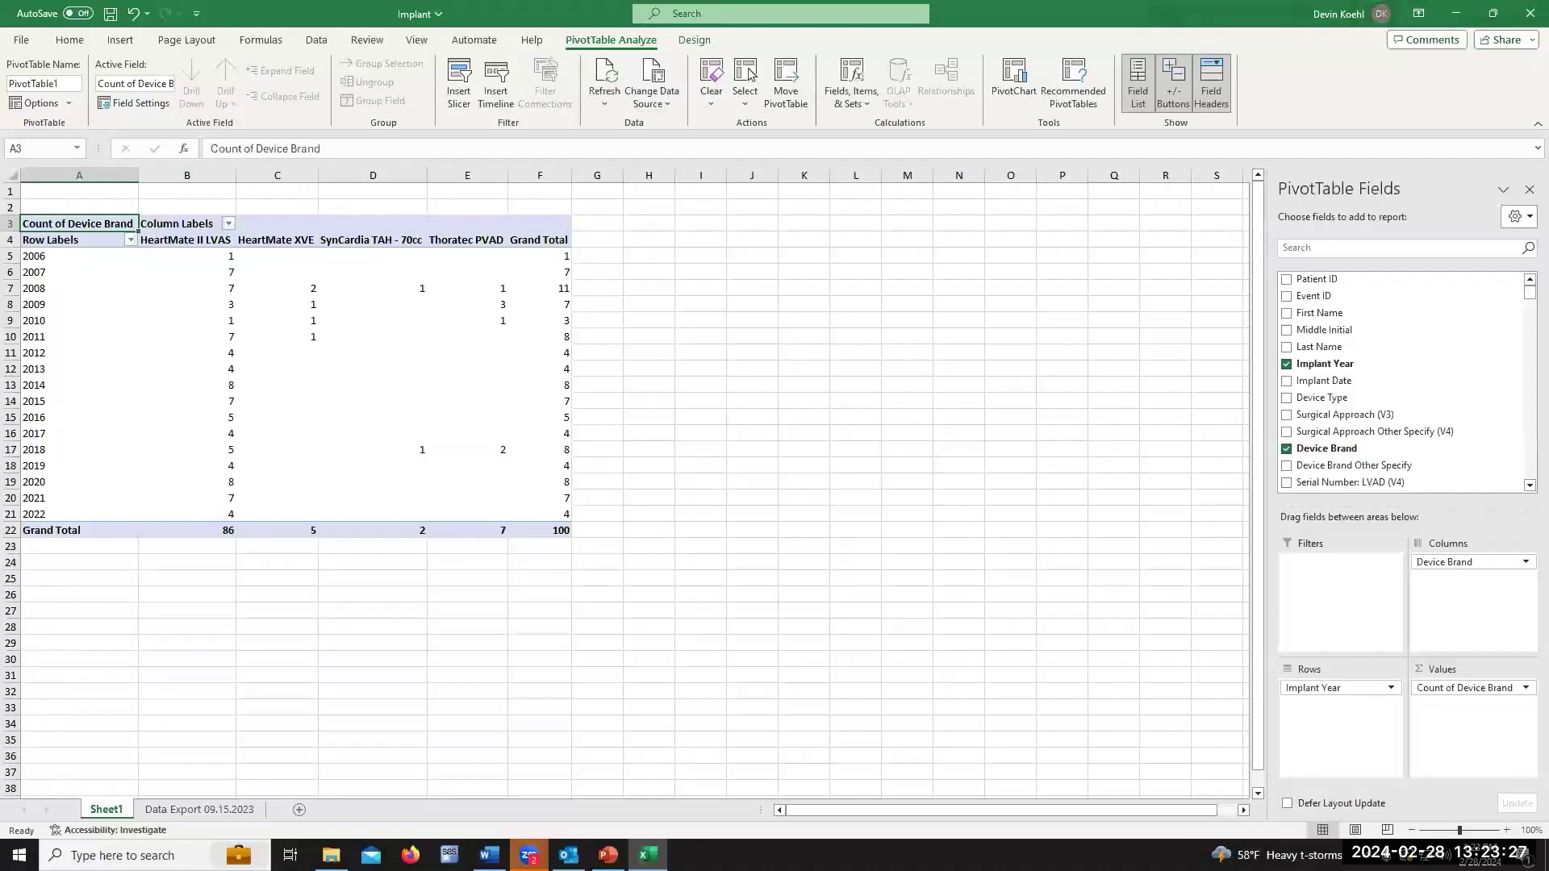
- Move Device Brand into the PivotTable's report filter and show only HeartMate II LVAS
drag(1482, 699, 1315, 631)
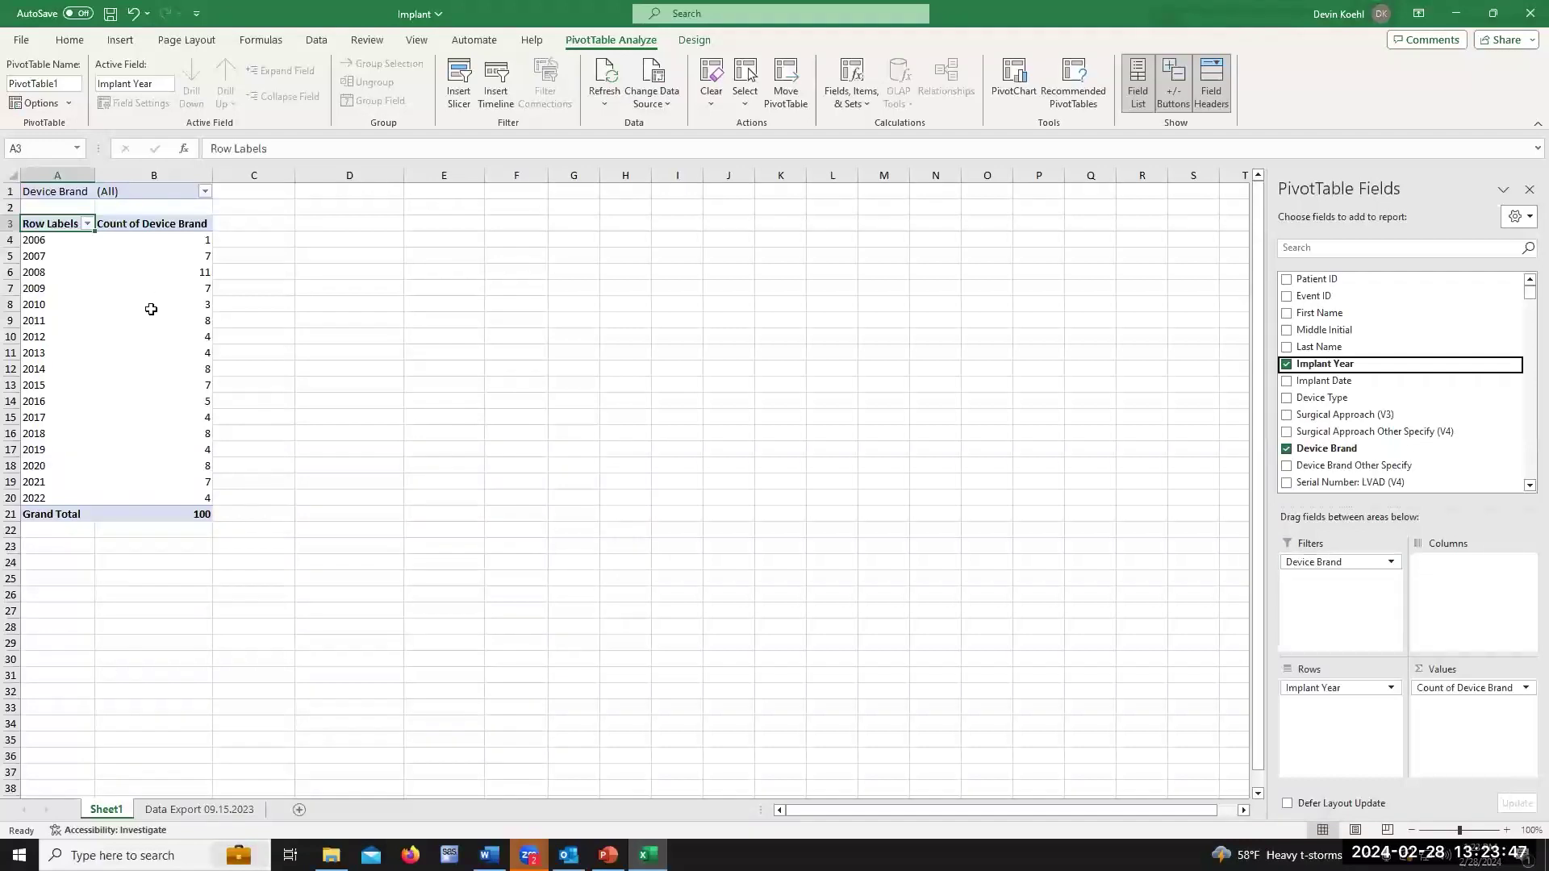
click(206, 193)
click(79, 245)
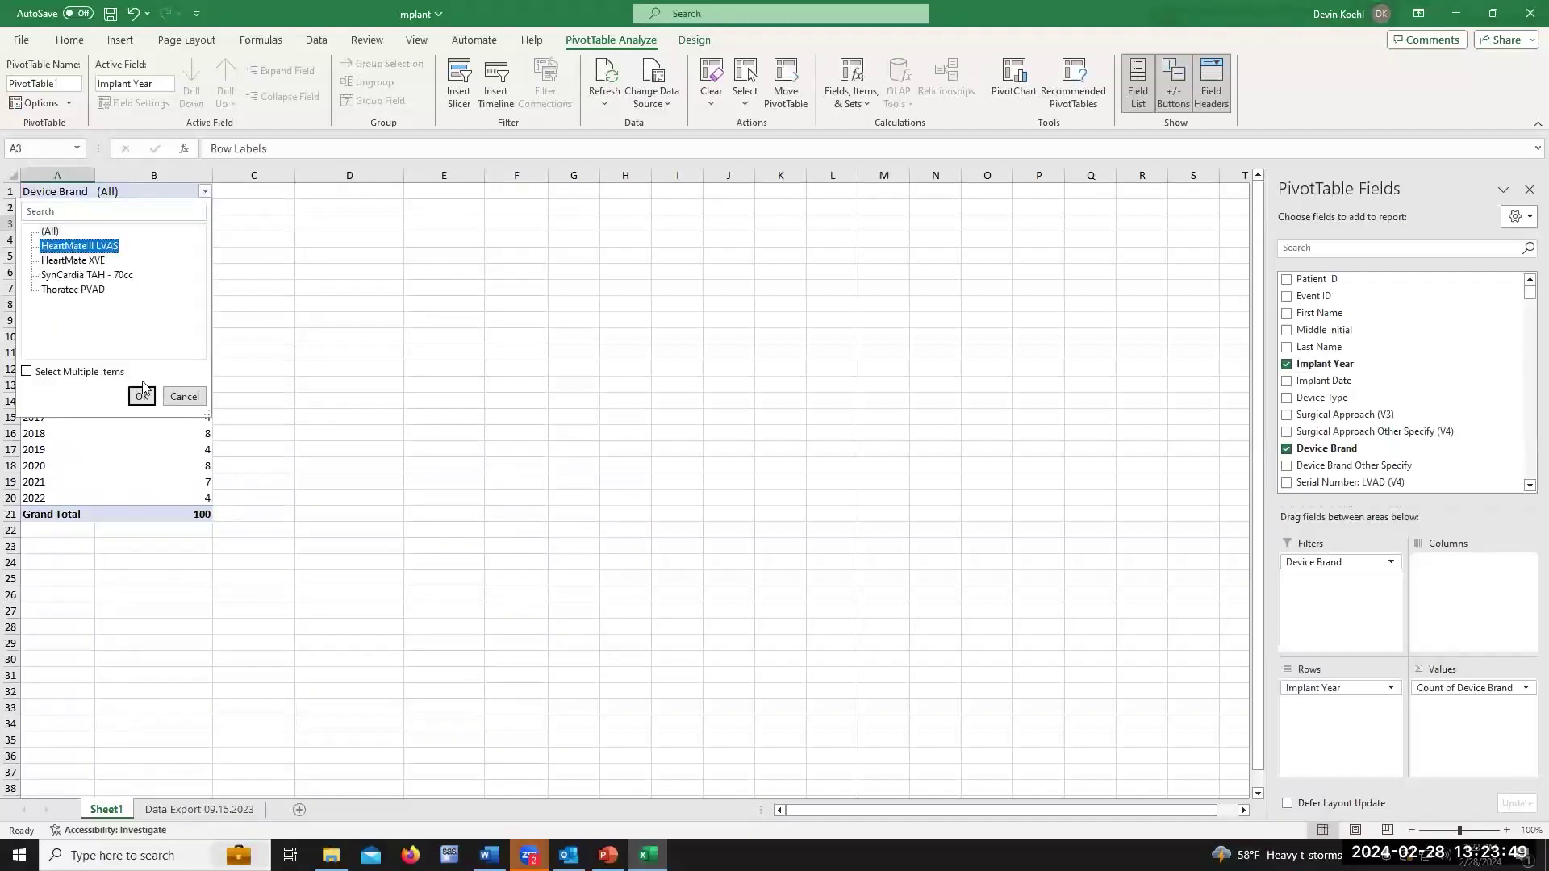
click(141, 396)
- Switch the Device Brand report filter to SynCardia TAH - 70cc
click(207, 195)
click(206, 194)
click(80, 275)
click(142, 396)
- Reset the Device Brand report filter to (All)
click(207, 201)
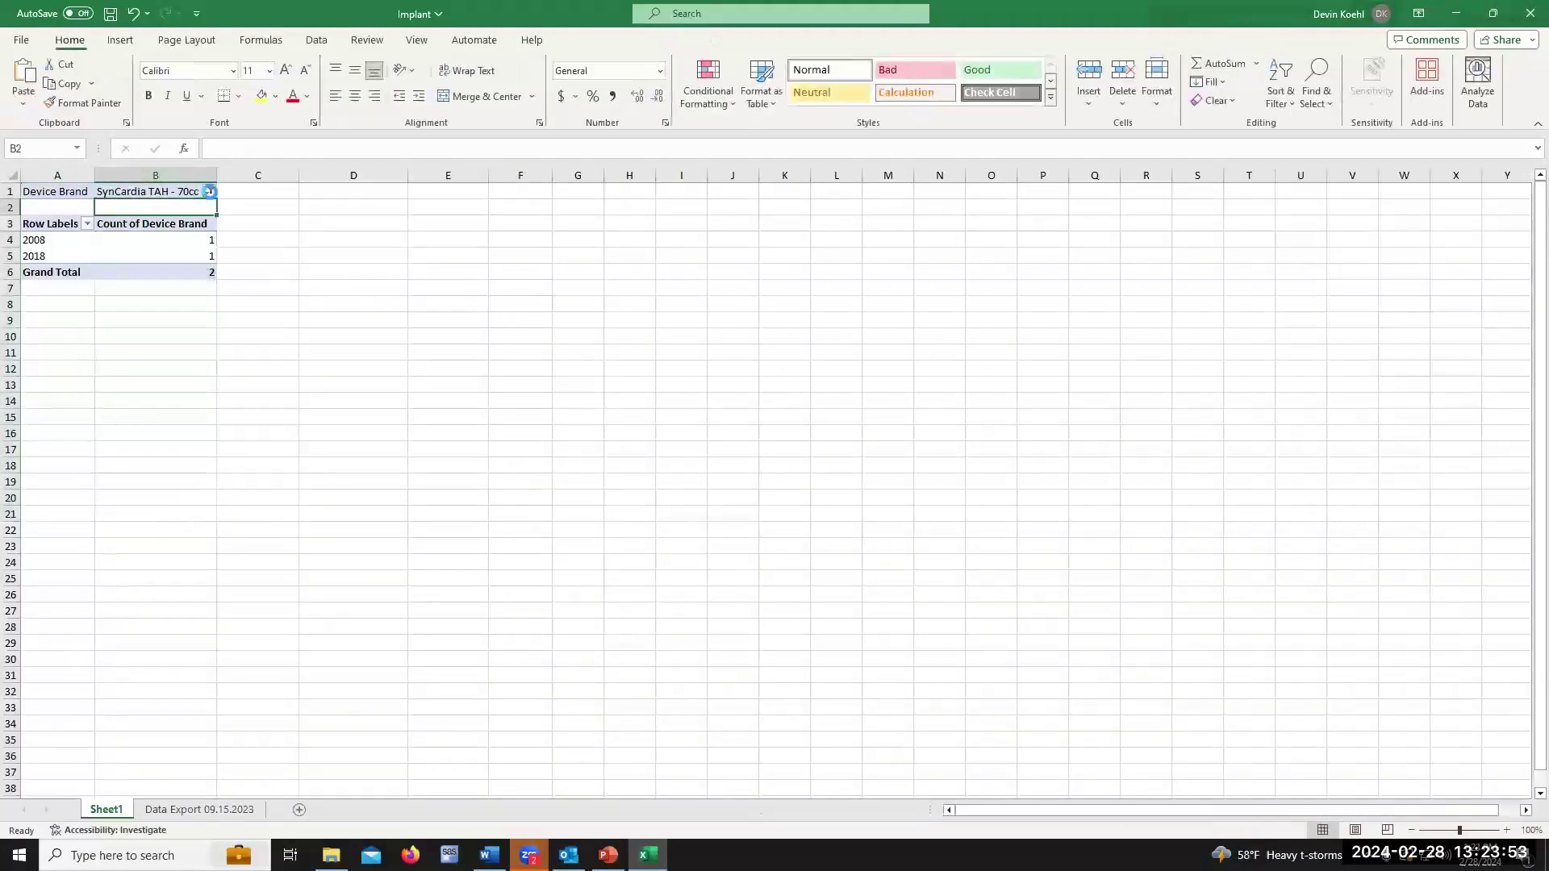
click(206, 191)
click(53, 230)
click(144, 397)
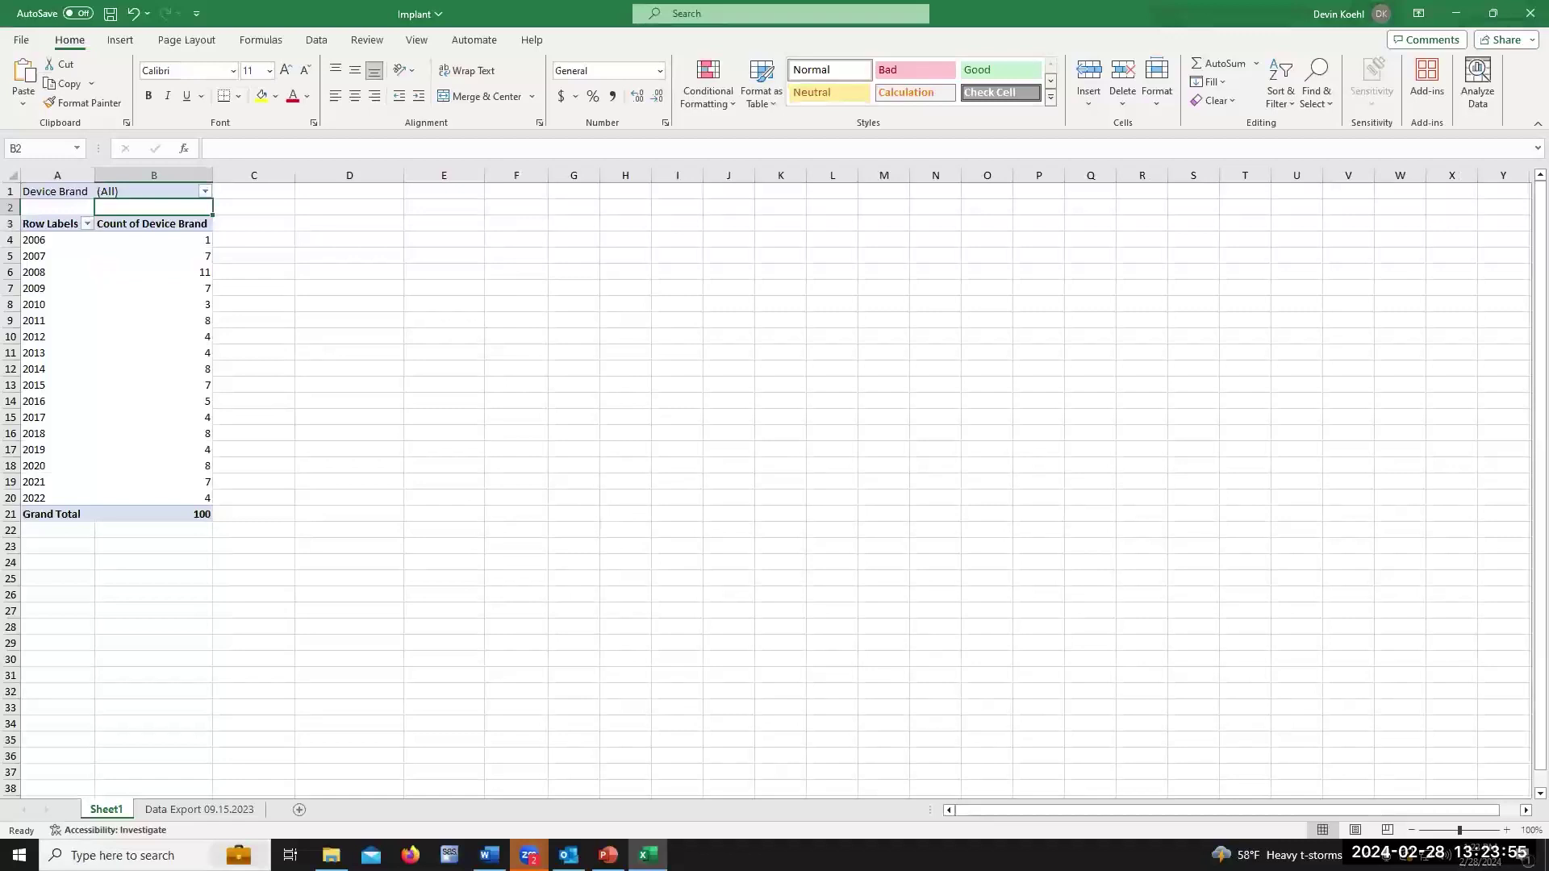
- Rearrange the PivotTable fields to have Device Brand as columns and Implant Year as rows, with no report filter
click(86, 238)
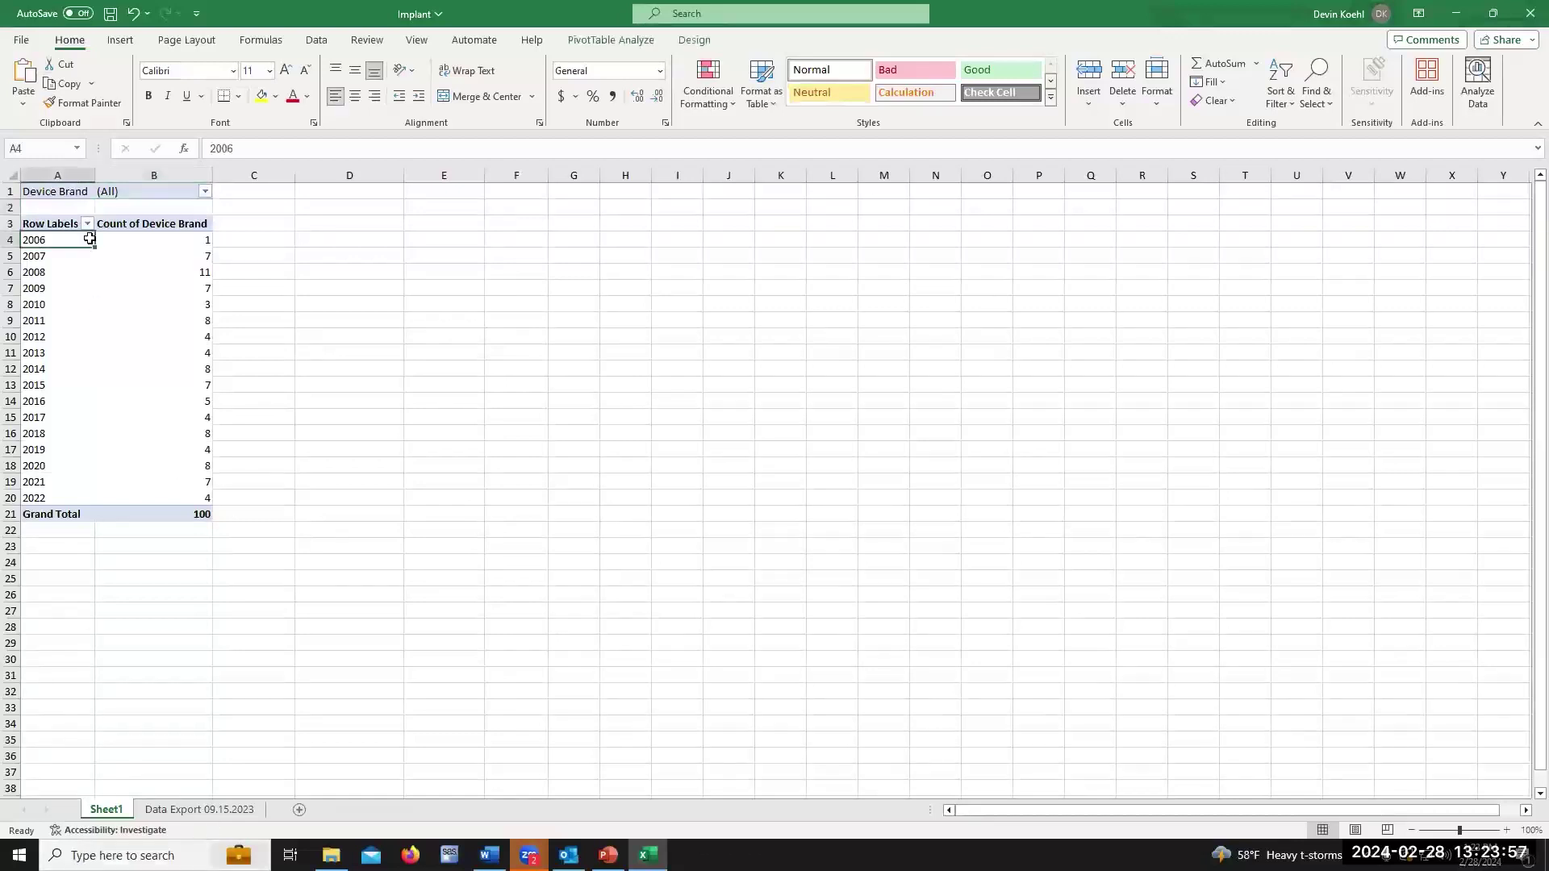
drag(1314, 562, 1349, 750)
drag(1311, 688, 1475, 597)
click(76, 224)
drag(1463, 565, 1291, 751)
drag(1331, 687, 1475, 609)
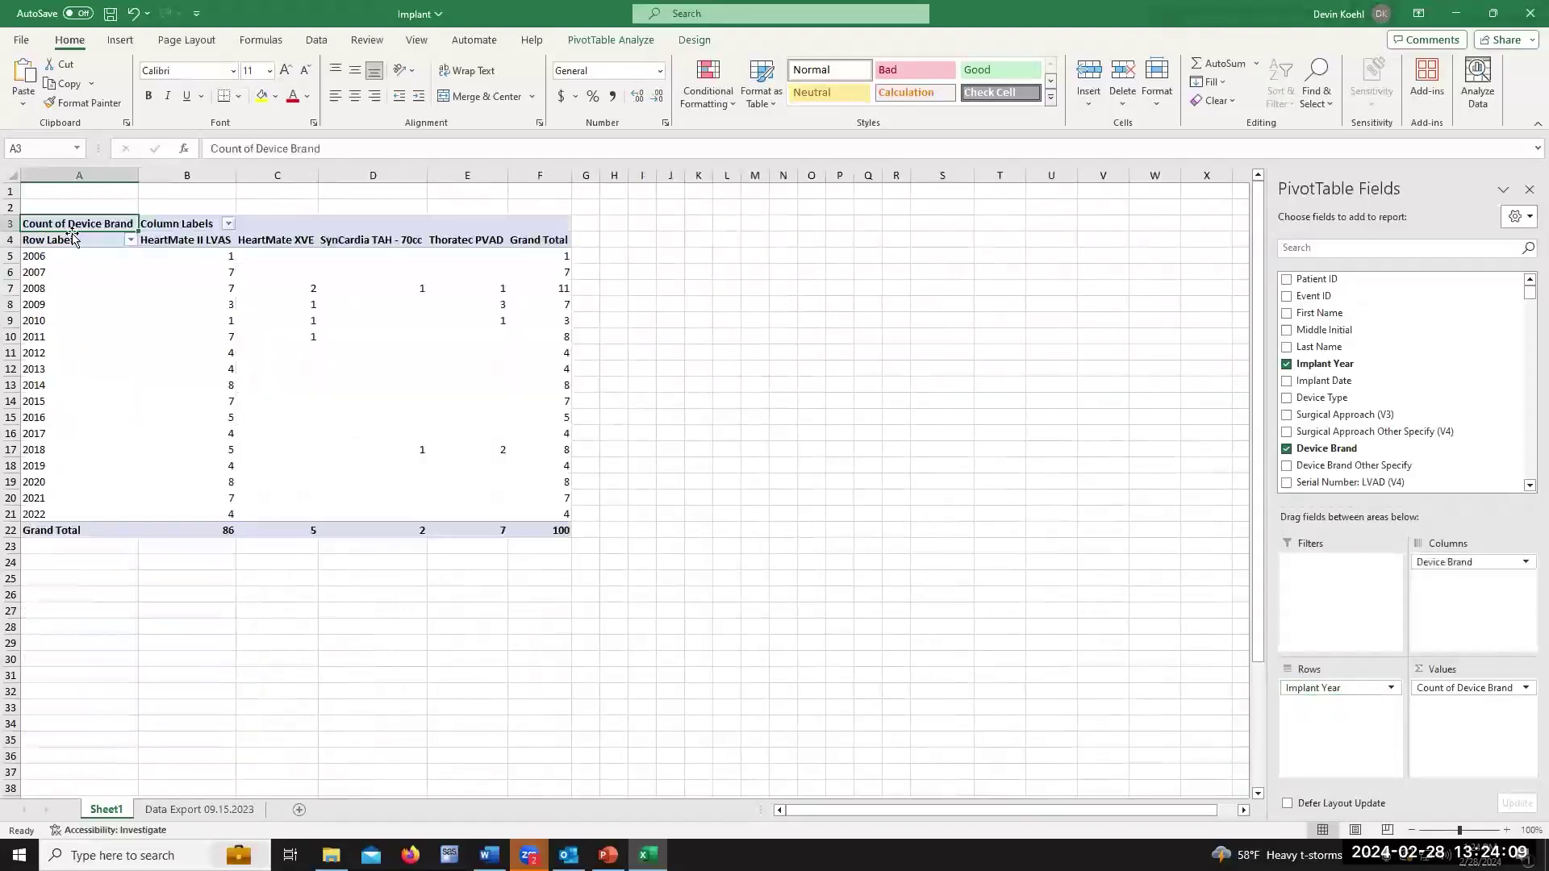
- Select the whole PivotTable, A3 through F22, and insert a Clustered Column chart from it
shift+click(563, 529)
click(121, 41)
click(436, 89)
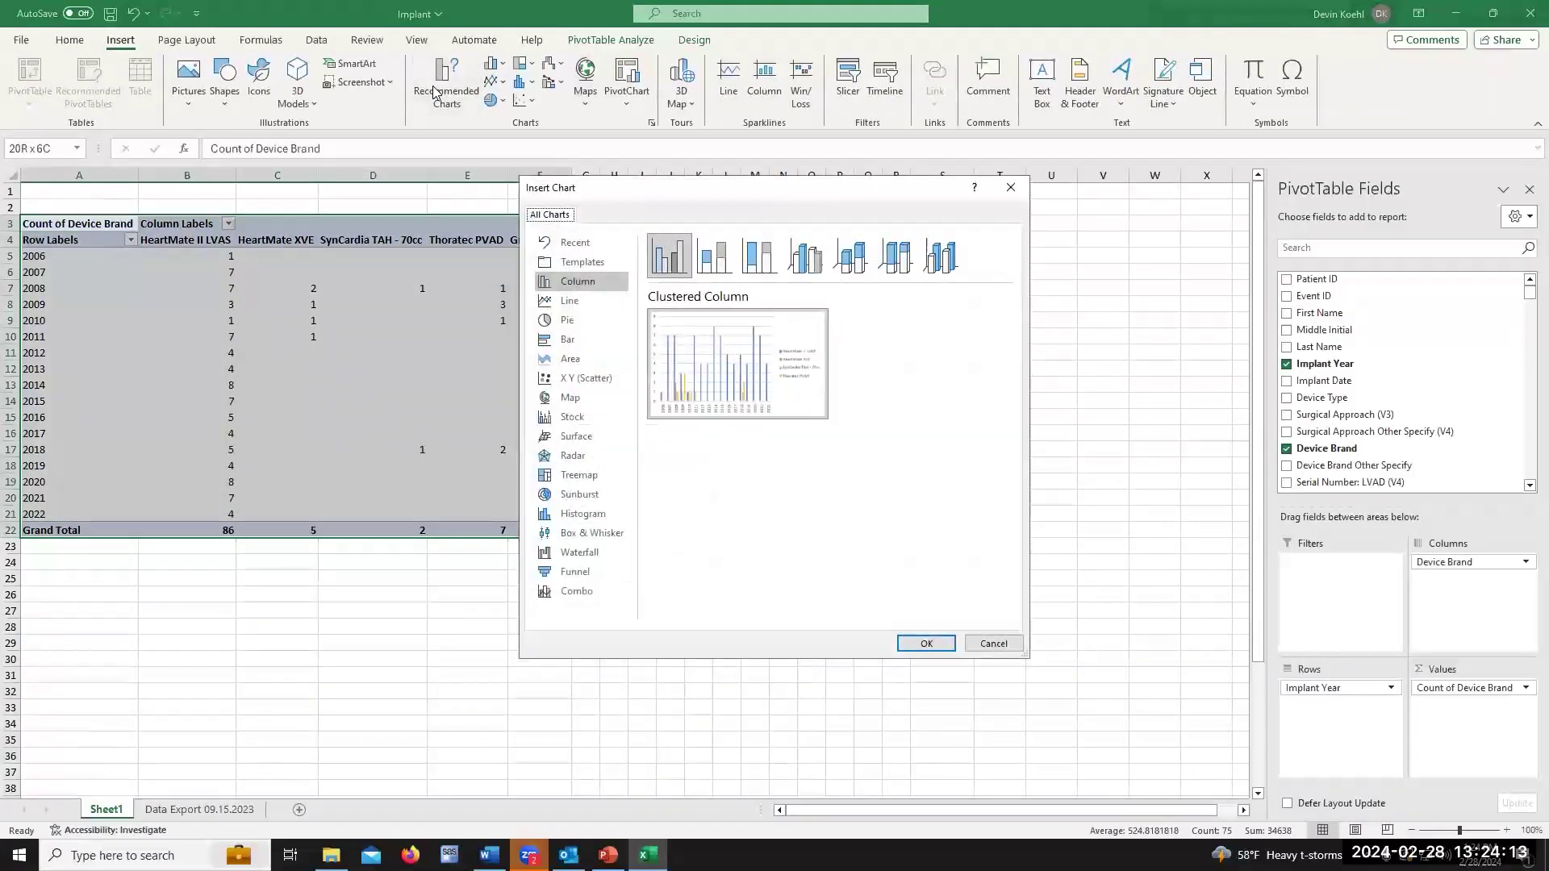
click(928, 644)
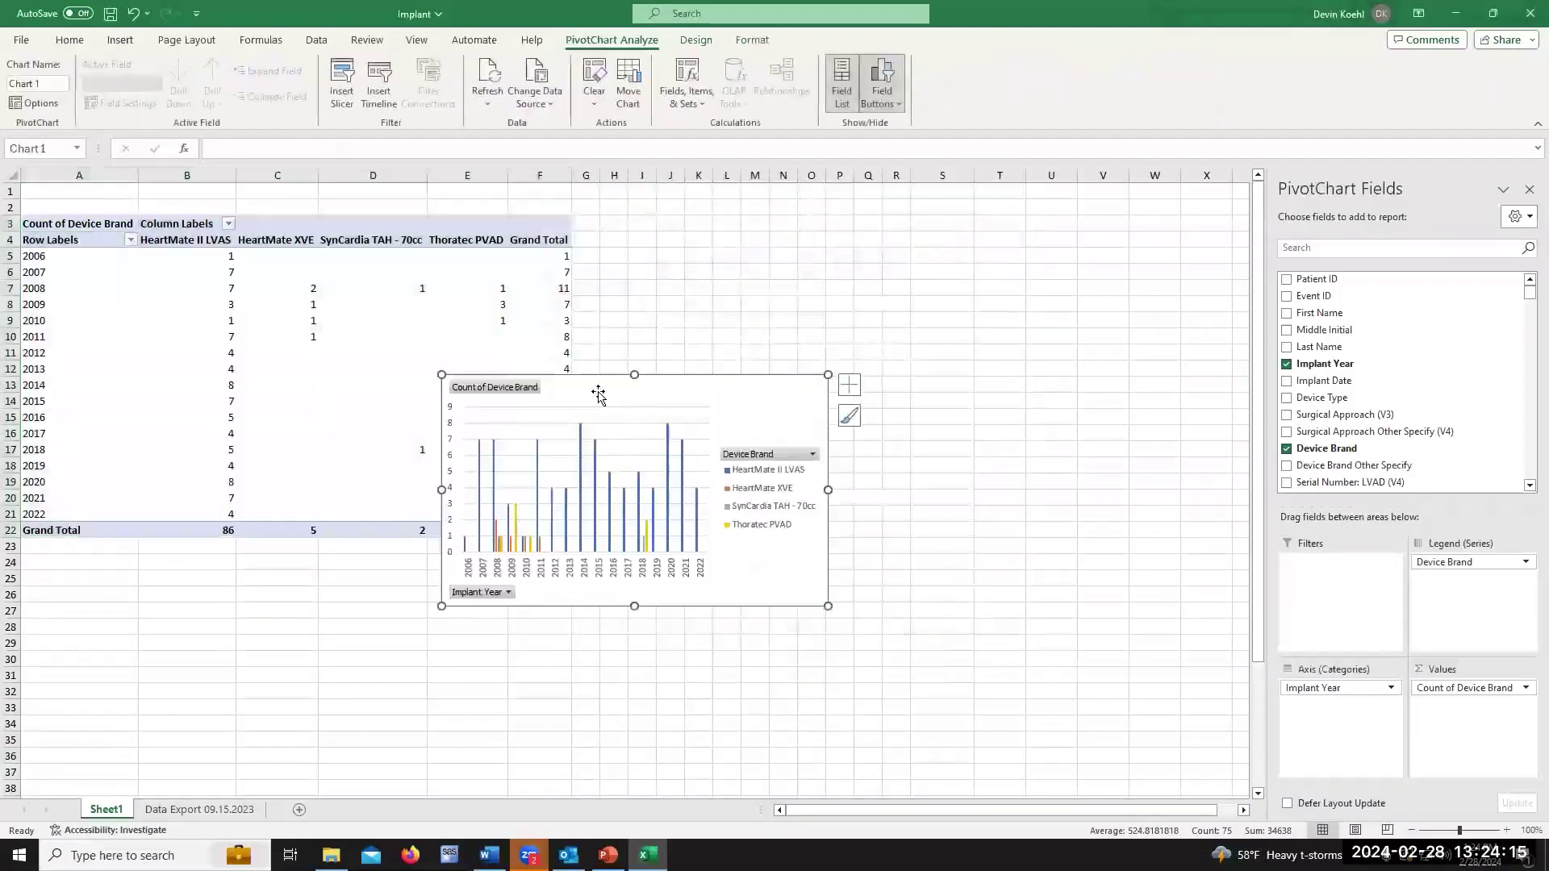
- Move the chart beside the PivotTable and enlarge it to span roughly columns G through V
drag(598, 394, 724, 287)
drag(954, 500, 1123, 628)
drag(725, 290, 738, 263)
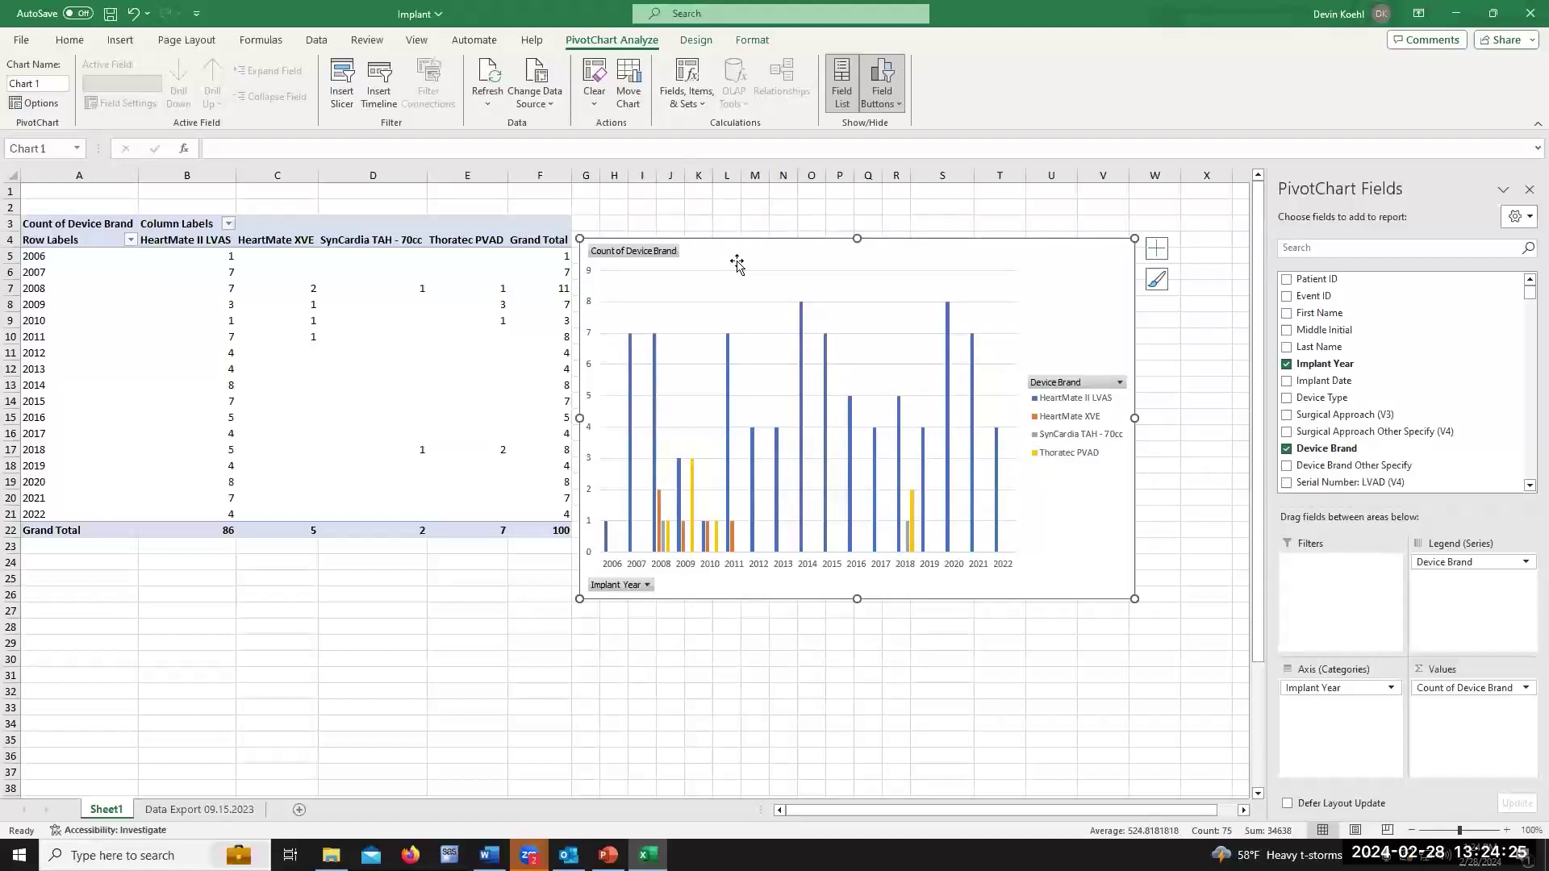
drag(745, 264, 753, 261)
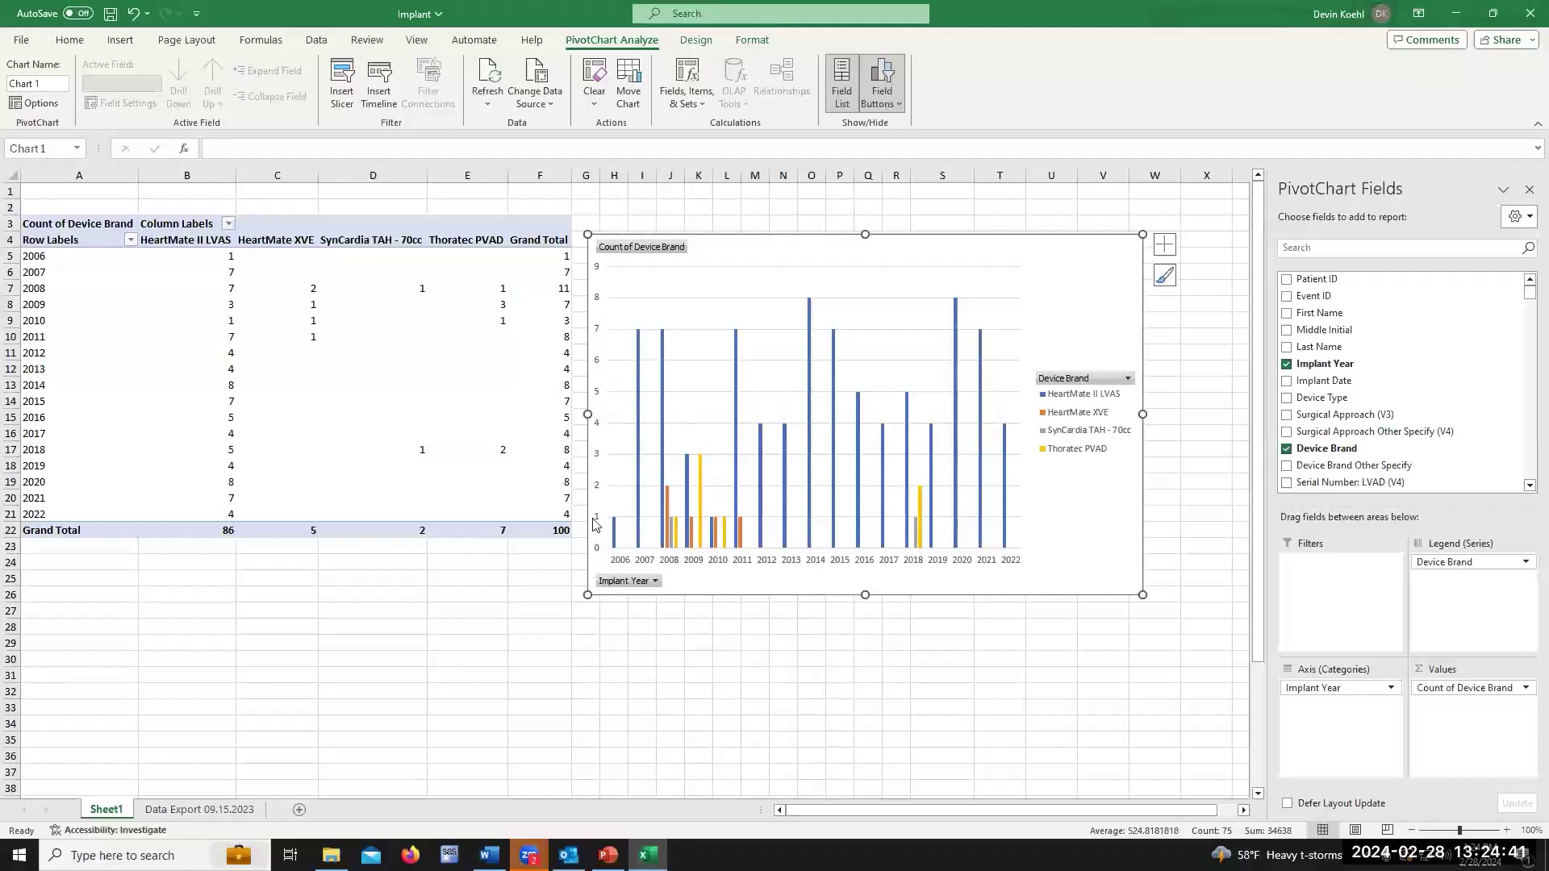
- Nudge the chart closer to the PivotTable and show data labels on its columns
click(655, 582)
click(620, 567)
drag(733, 261, 724, 264)
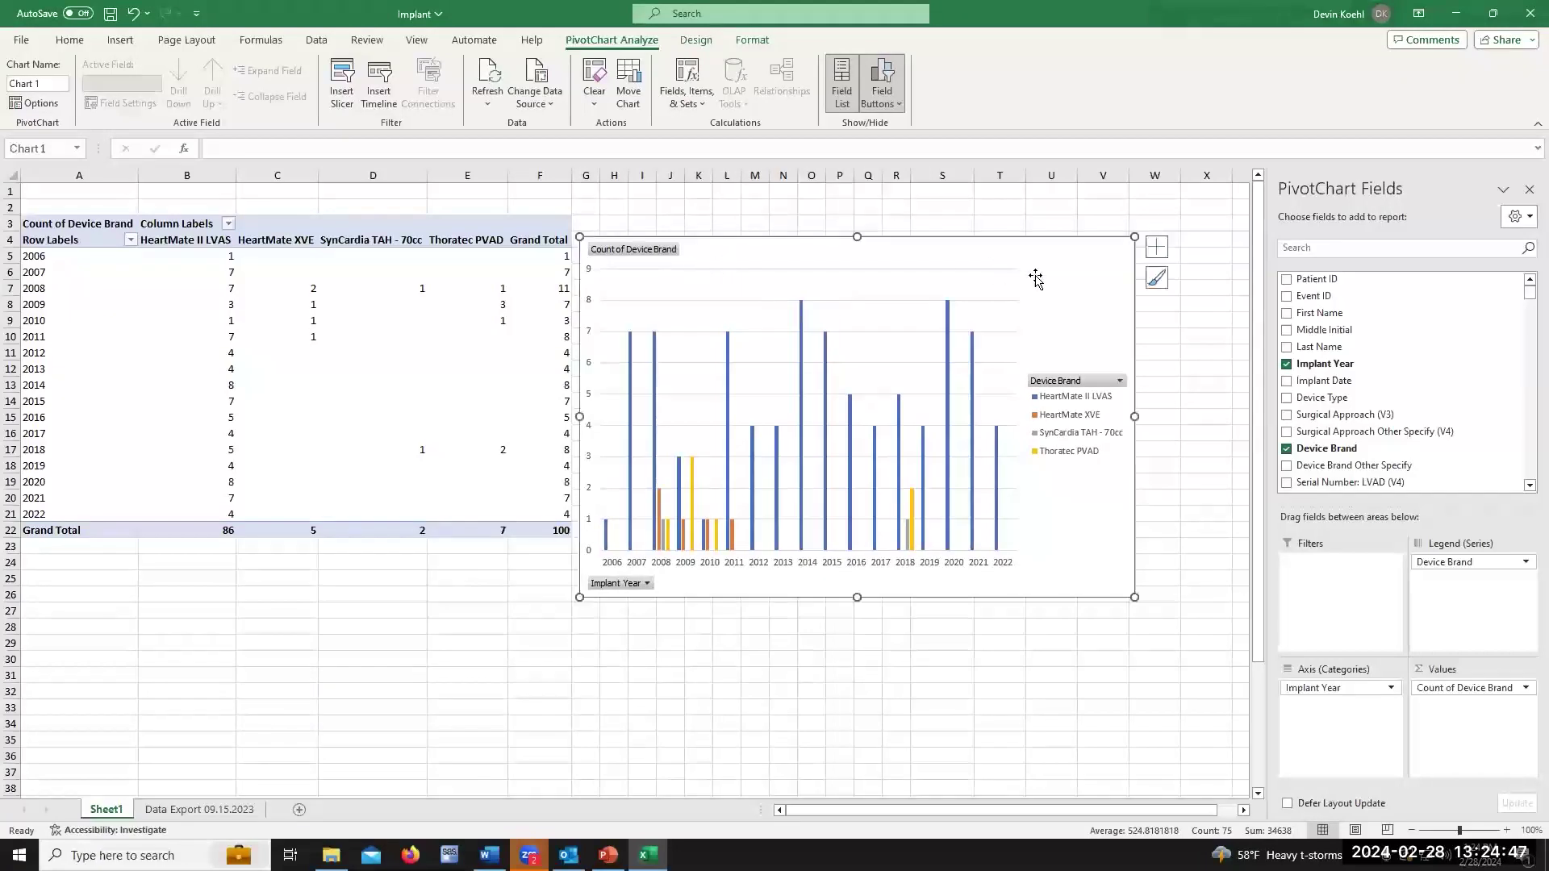
click(1156, 247)
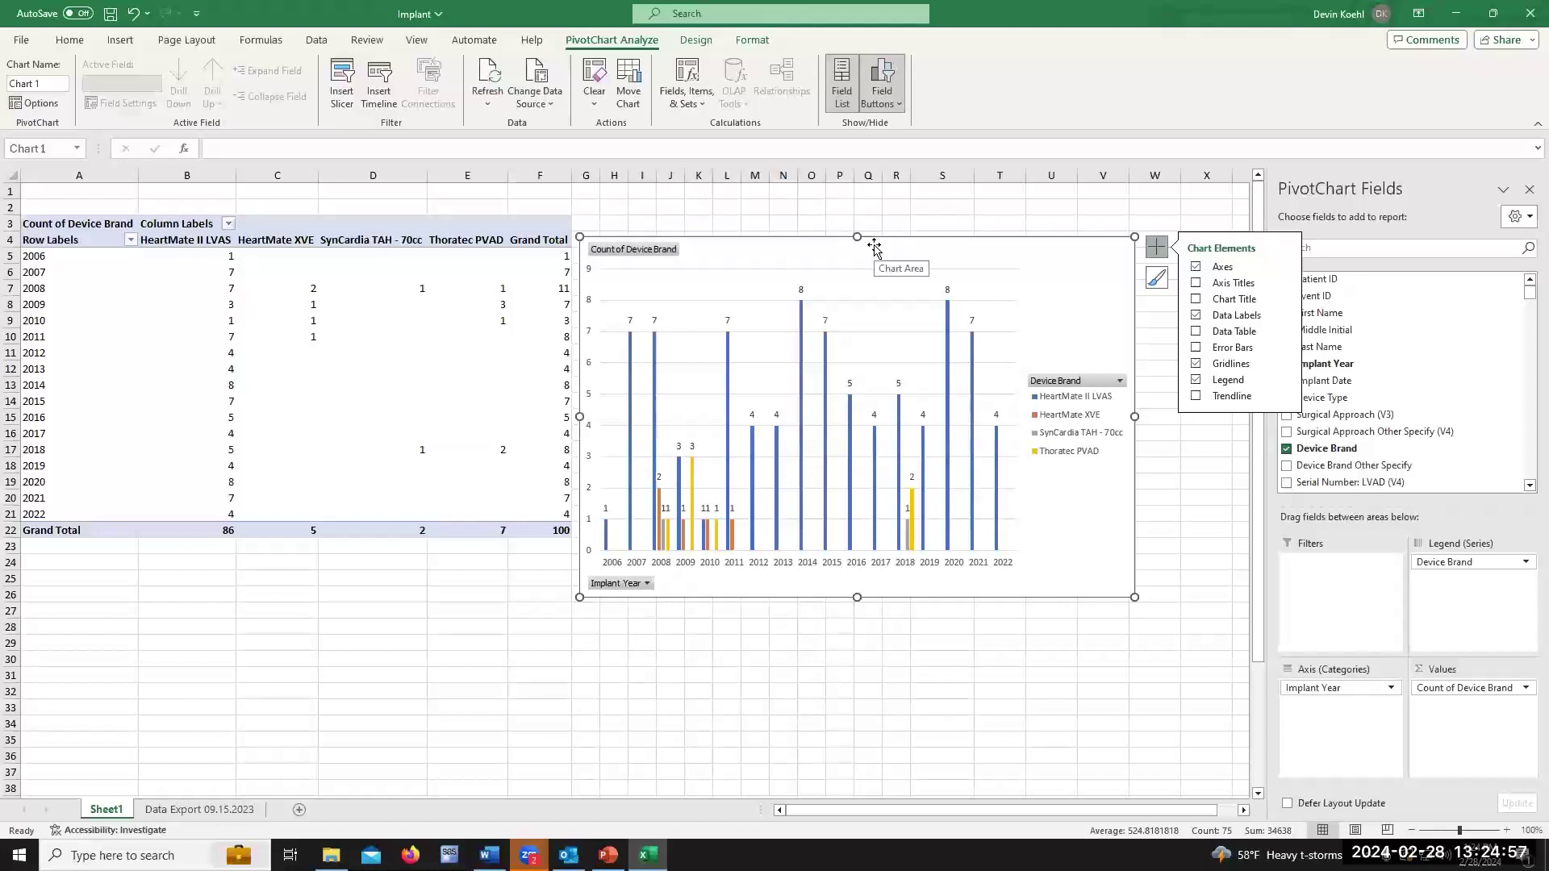
key(Escape)
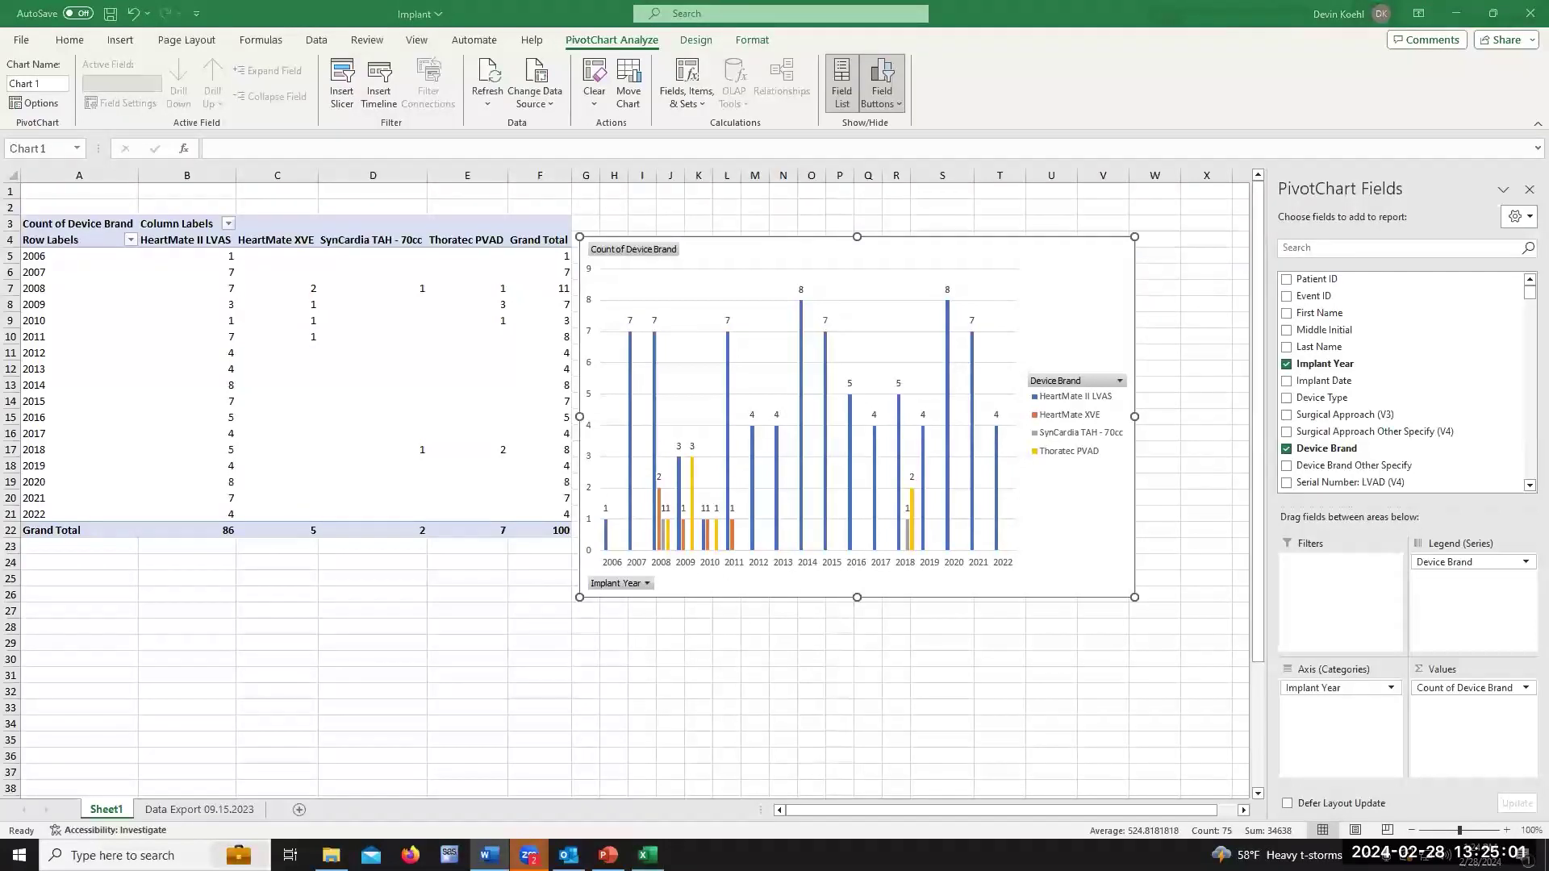
- Close the Implant workbook without saving and open the Neuro Dysfunction workbook, selecting its Neuro Type (V6) header
click(1530, 14)
click(817, 456)
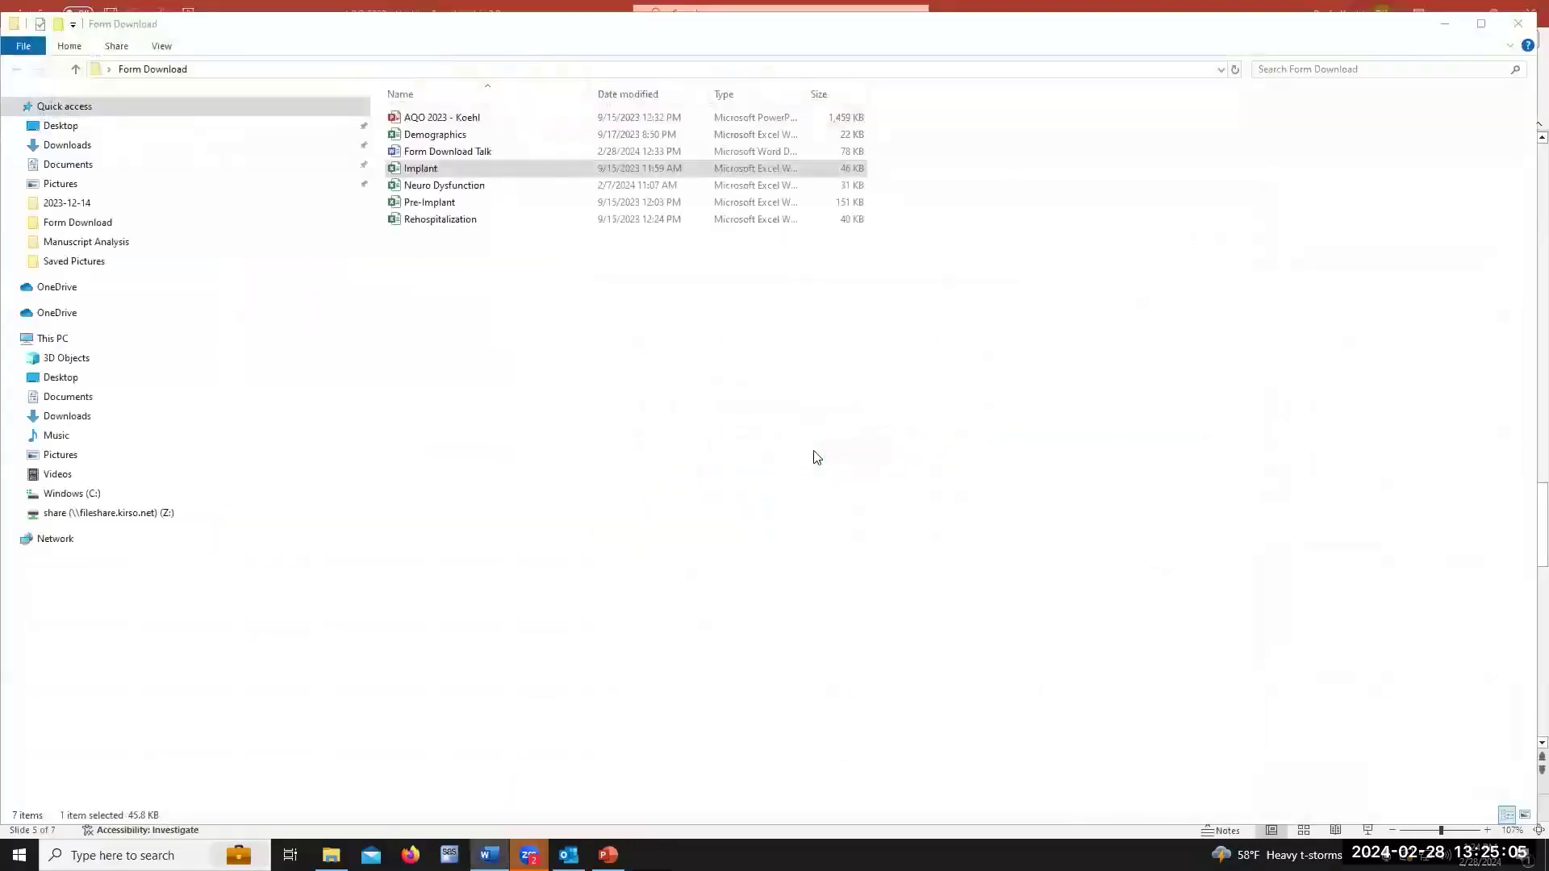
double_click(452, 187)
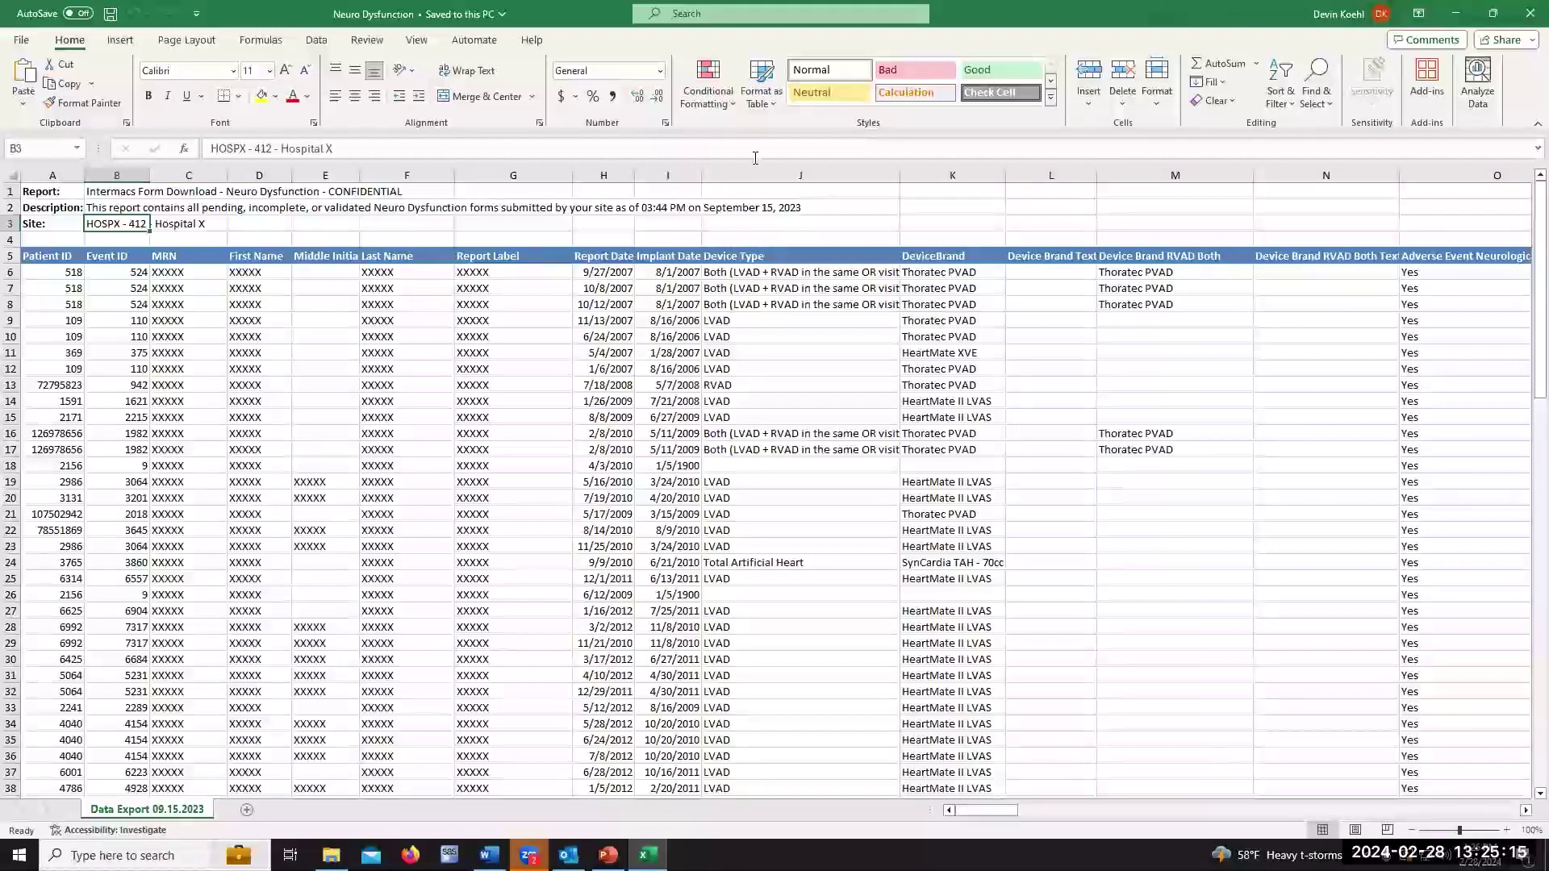
mouse_move(982, 810)
mouse_down()
mouse_move(1241, 807)
mouse_move(1043, 830)
mouse_move(969, 813)
mouse_up()
click(753, 255)
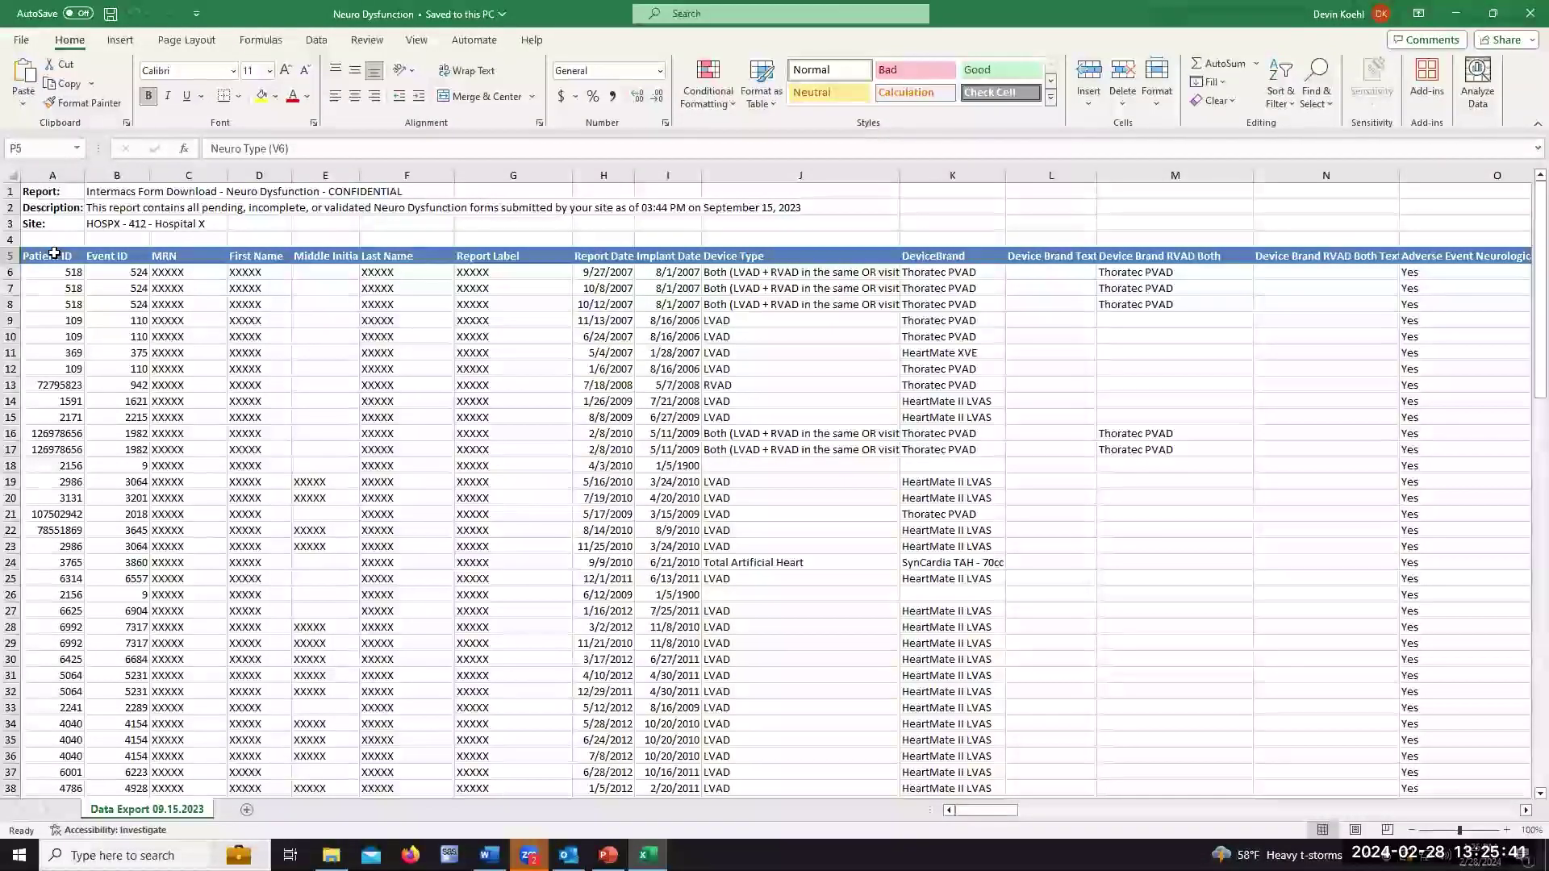
- Select rows 5 through 105 of the Neuro Dysfunction export and create a PivotTable from them on a new worksheet
click(14, 255)
scroll(153, 481, down, 10)
scroll(153, 482, down, 14)
drag(11, 651, 12, 659)
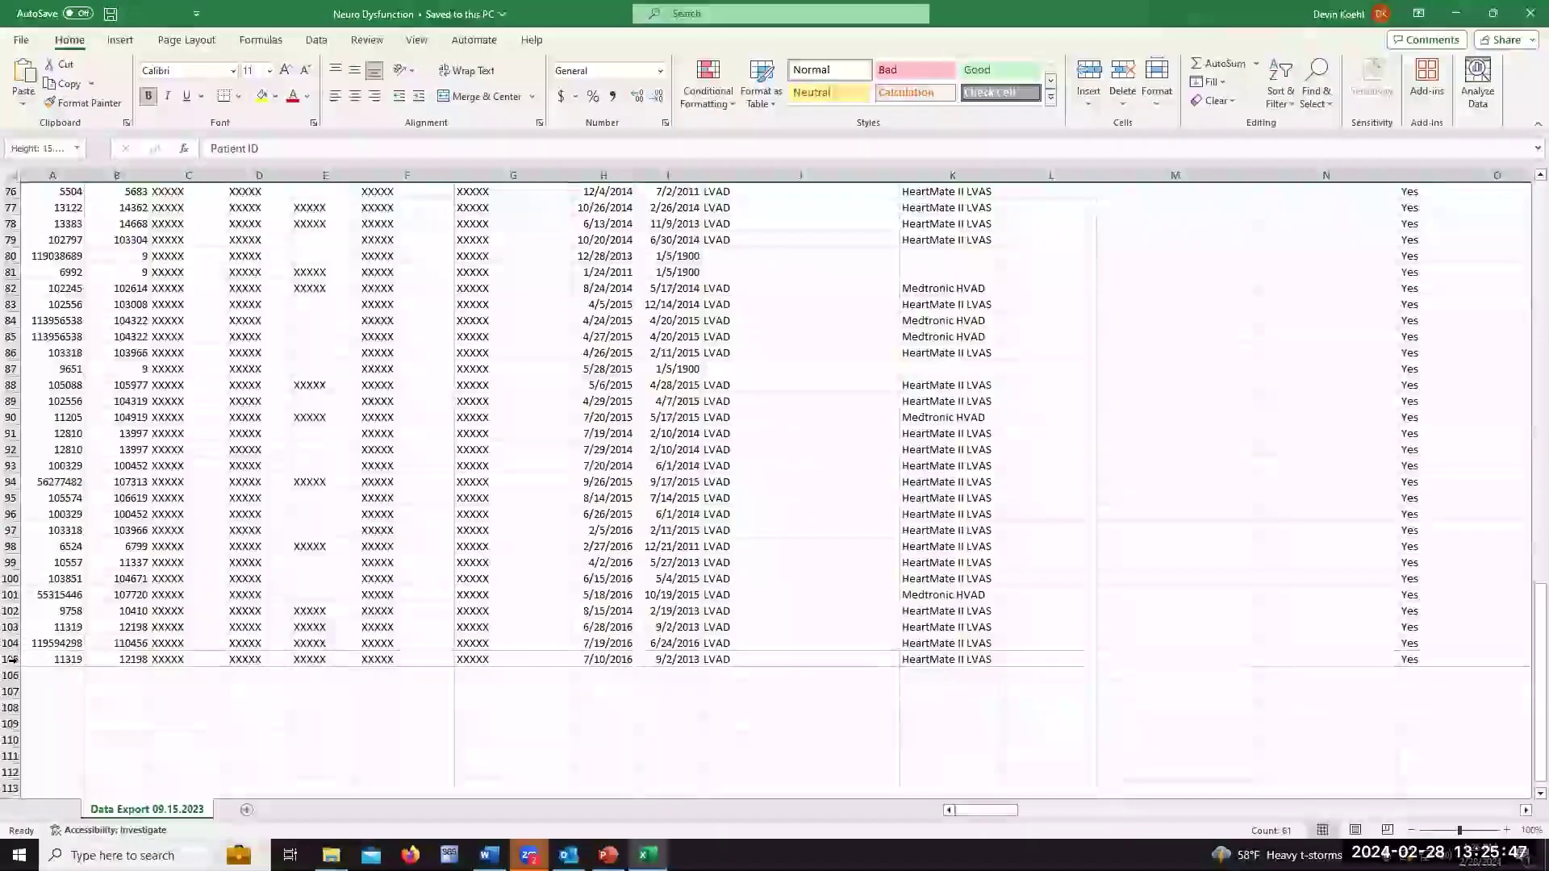
shift+click(11, 659)
click(120, 42)
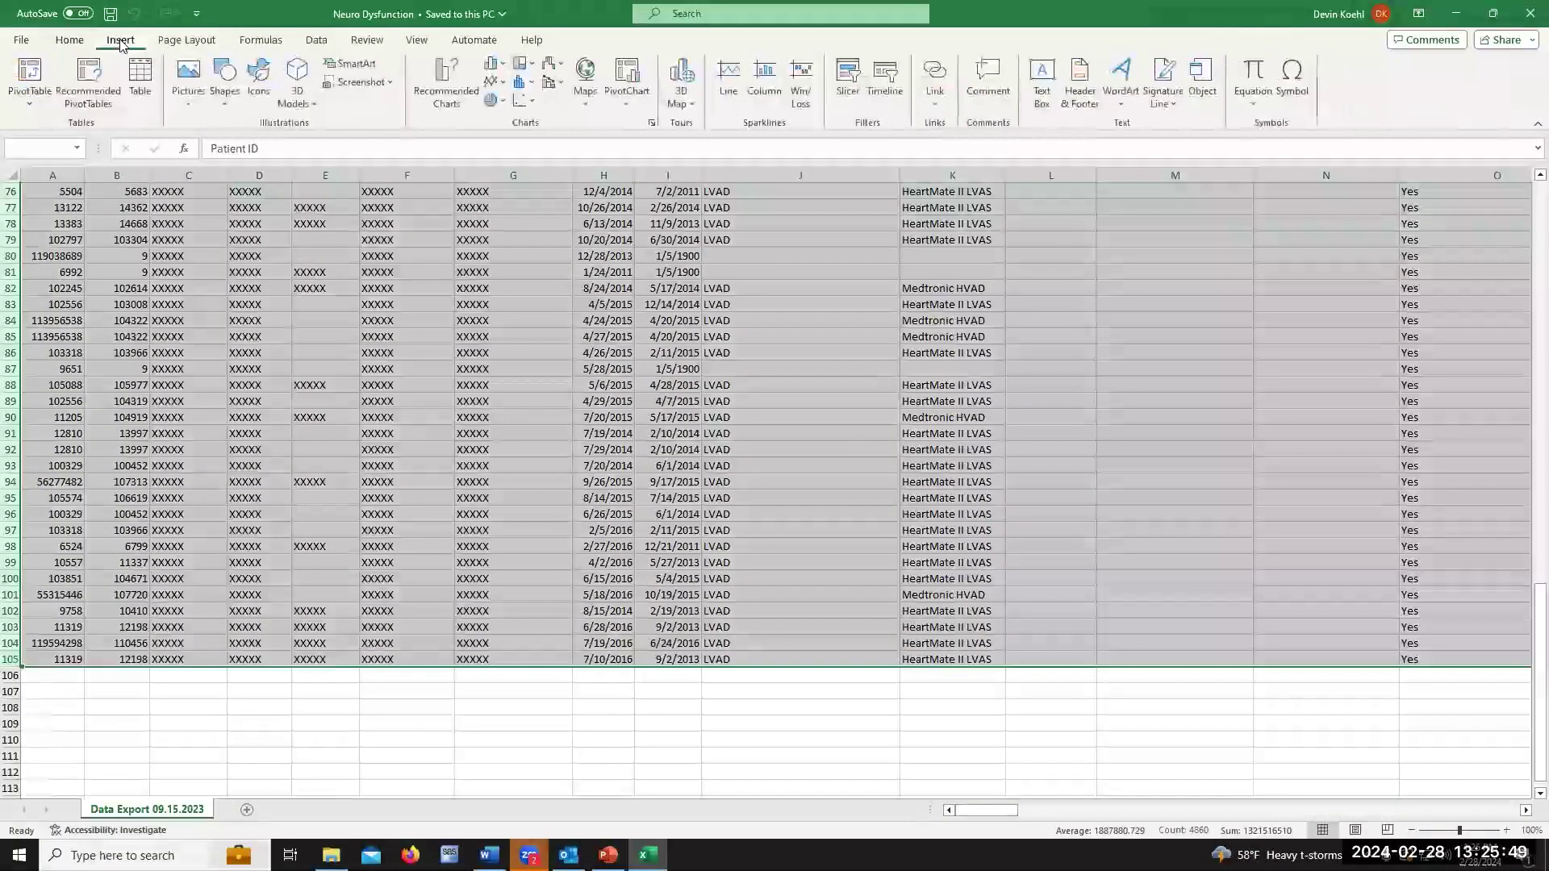
click(30, 72)
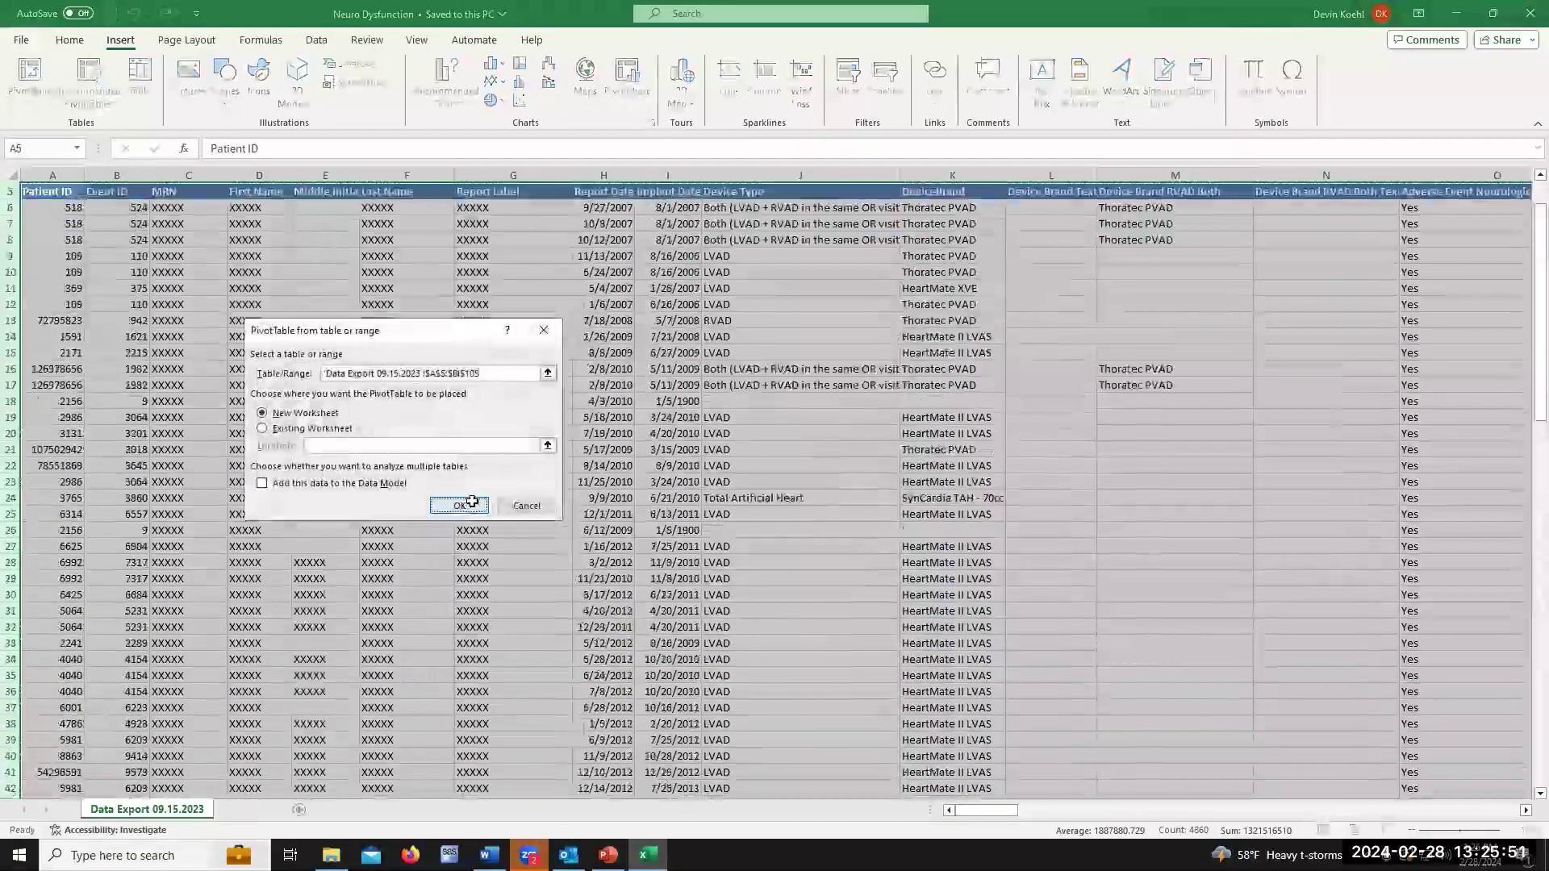
click(459, 505)
- Lay out the PivotTable with Neuro Type (V6) and nested Type1 (V6) rows and the count of Neuro Type (V6), and examine its totals
scroll(1384, 385, down, 4)
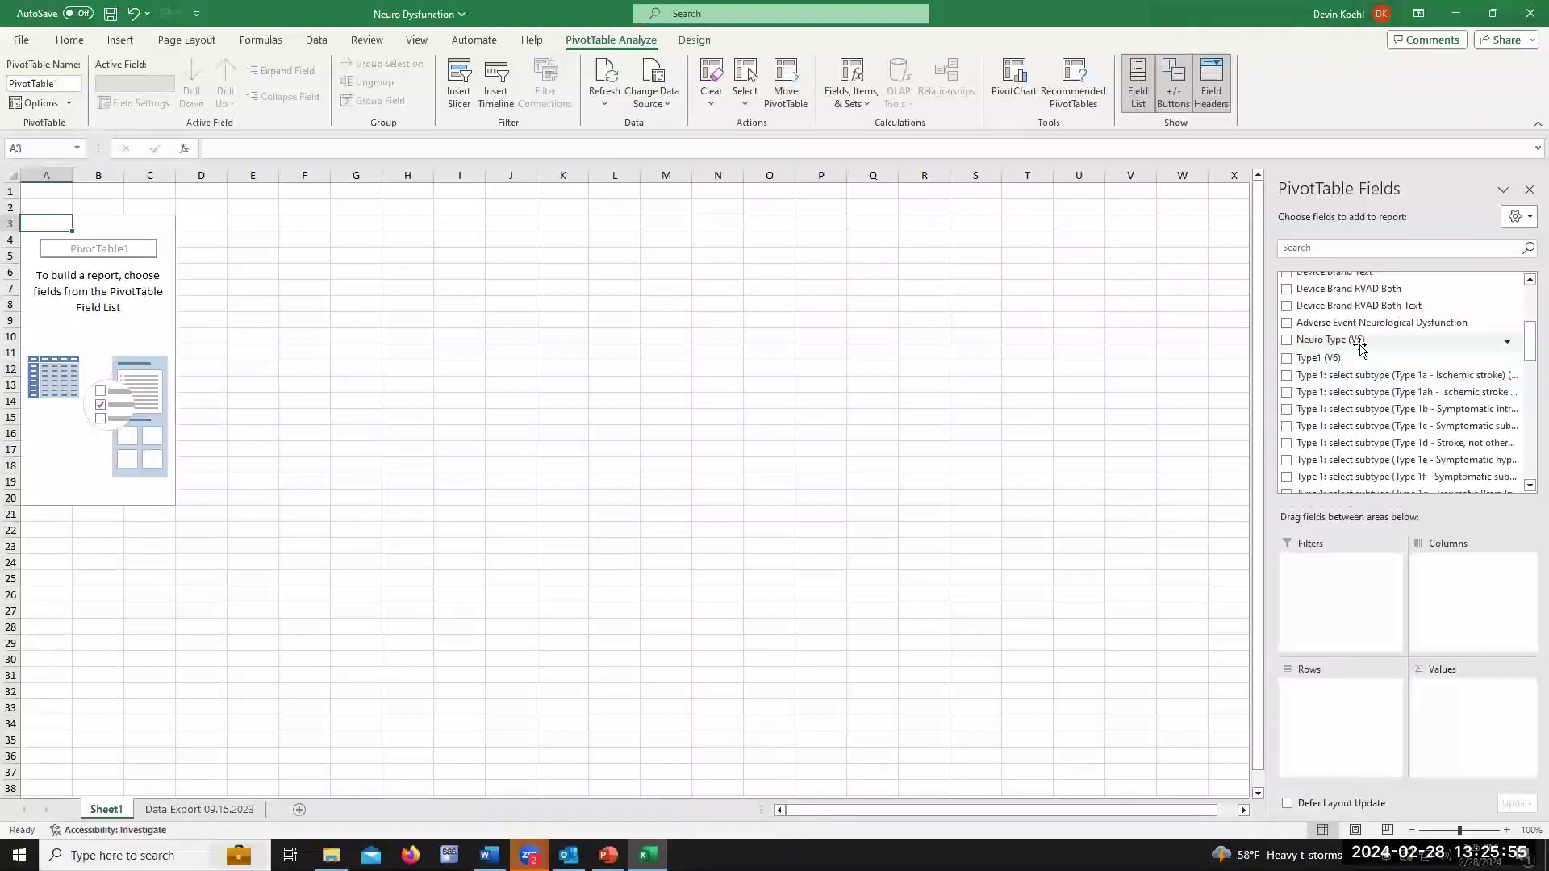
drag(1360, 349, 1346, 726)
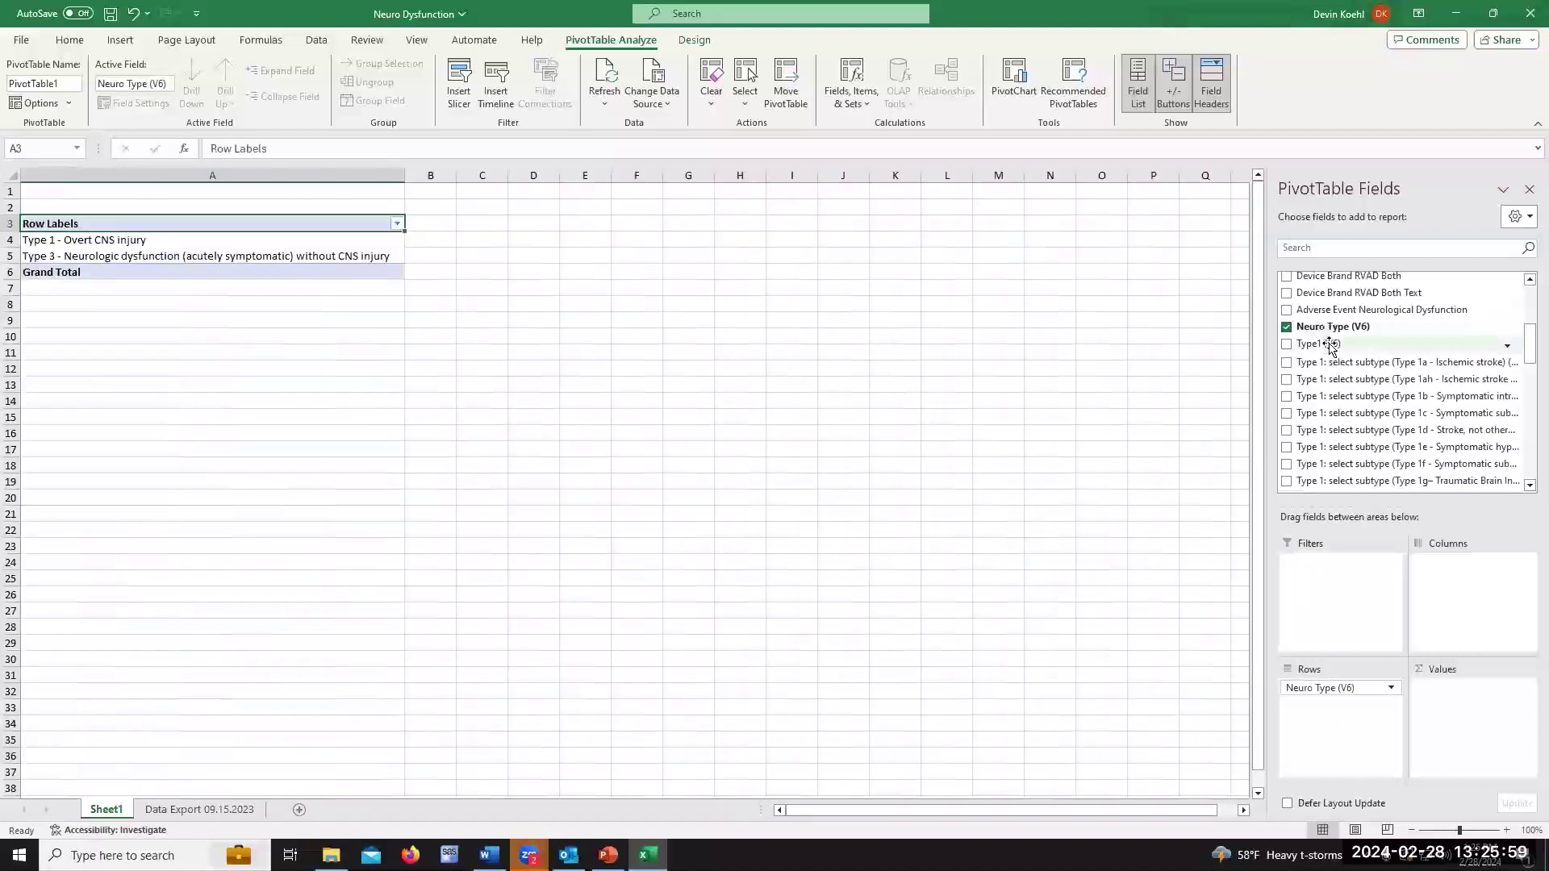
drag(1321, 344, 1335, 713)
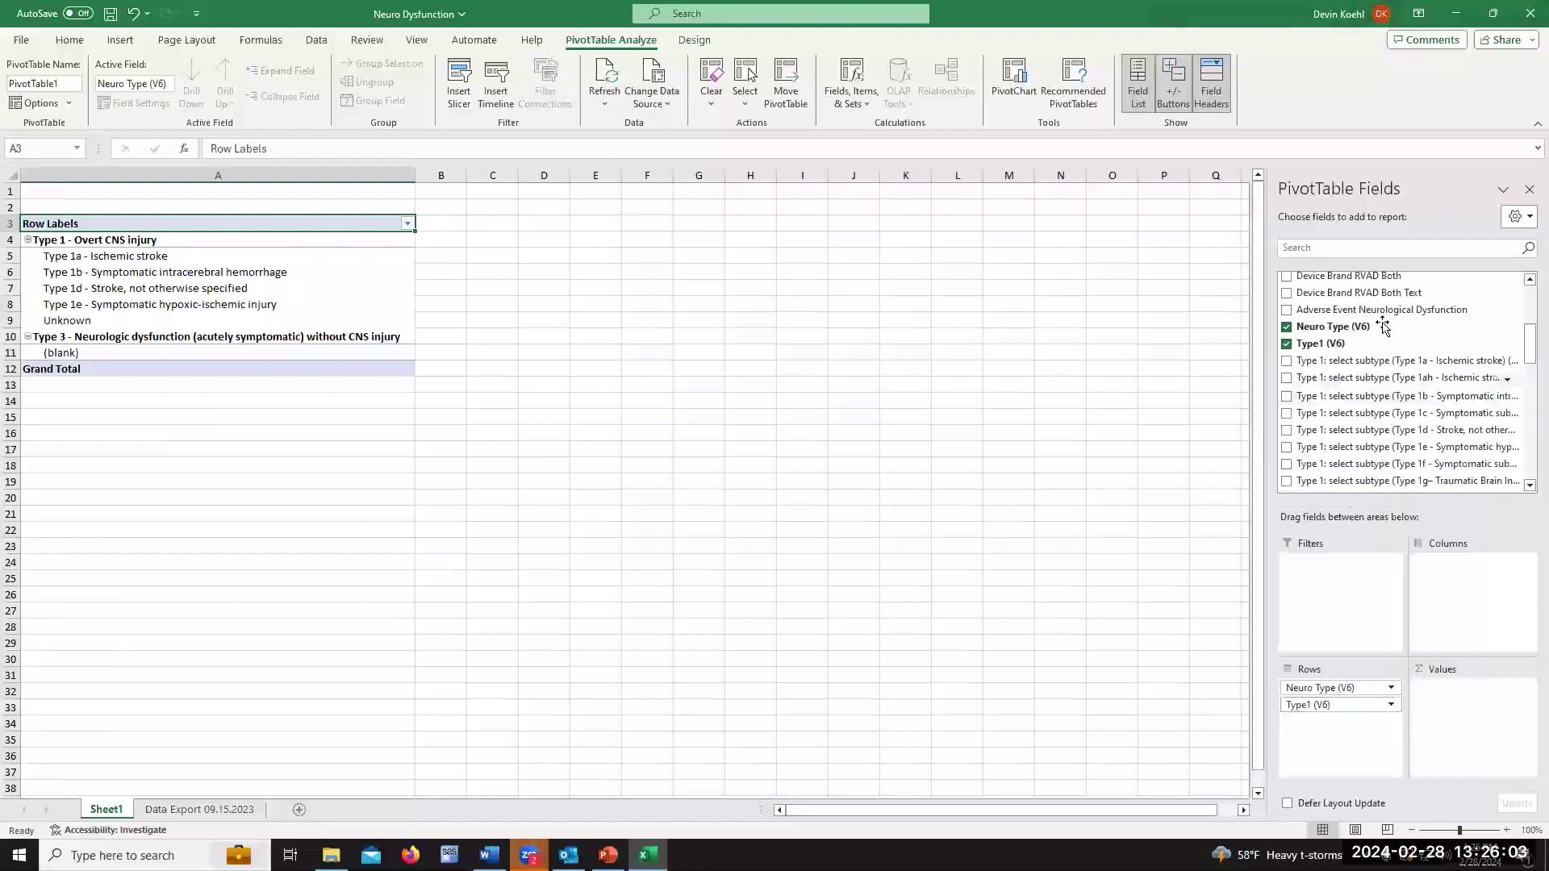
drag(1348, 326, 1476, 704)
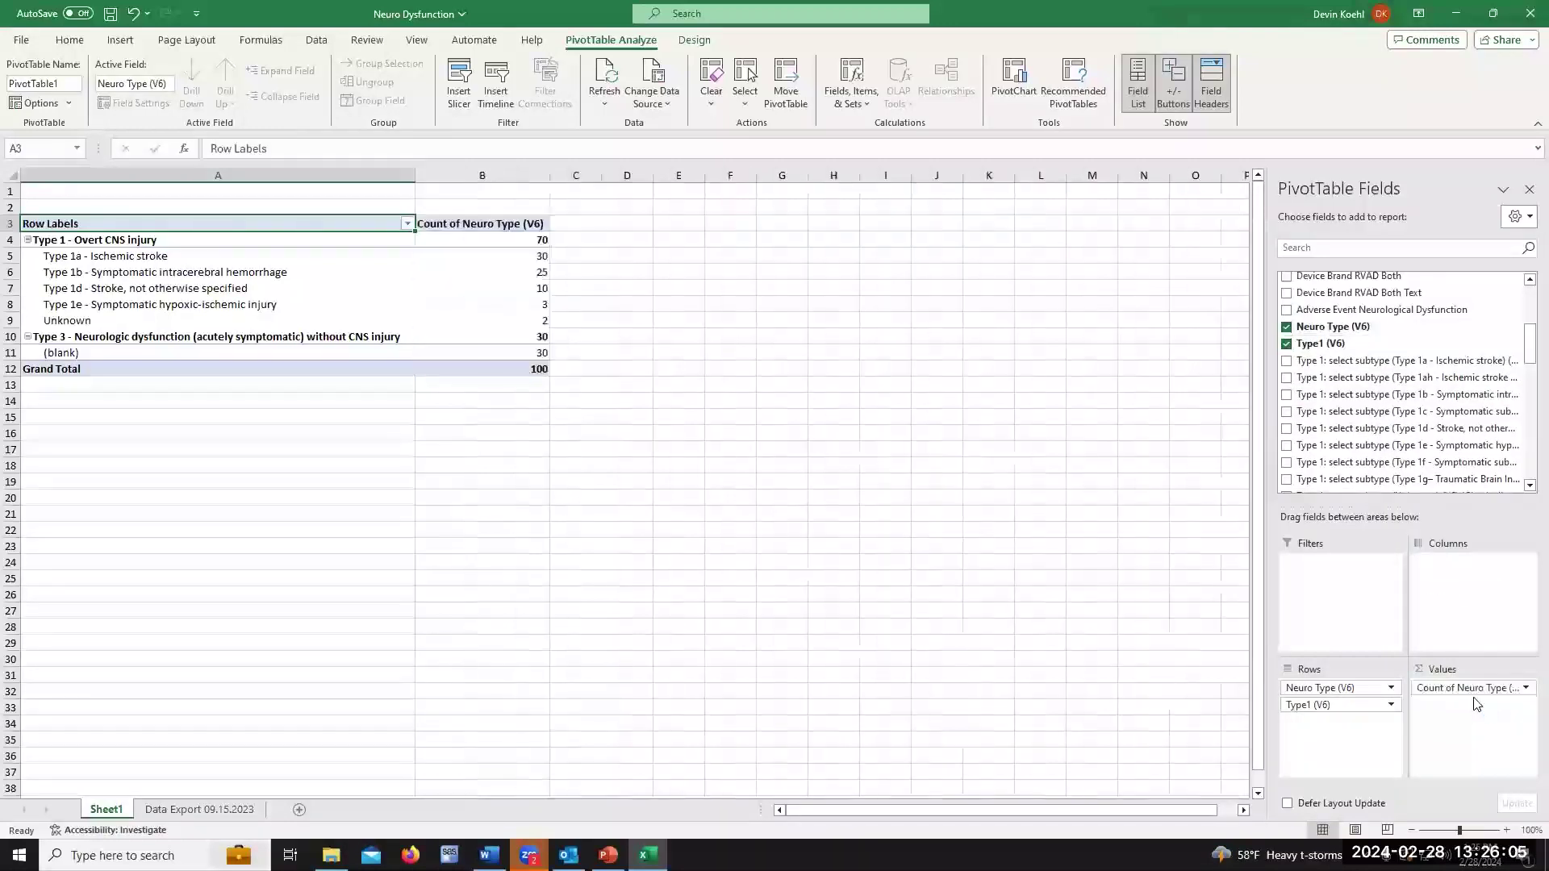
click(540, 369)
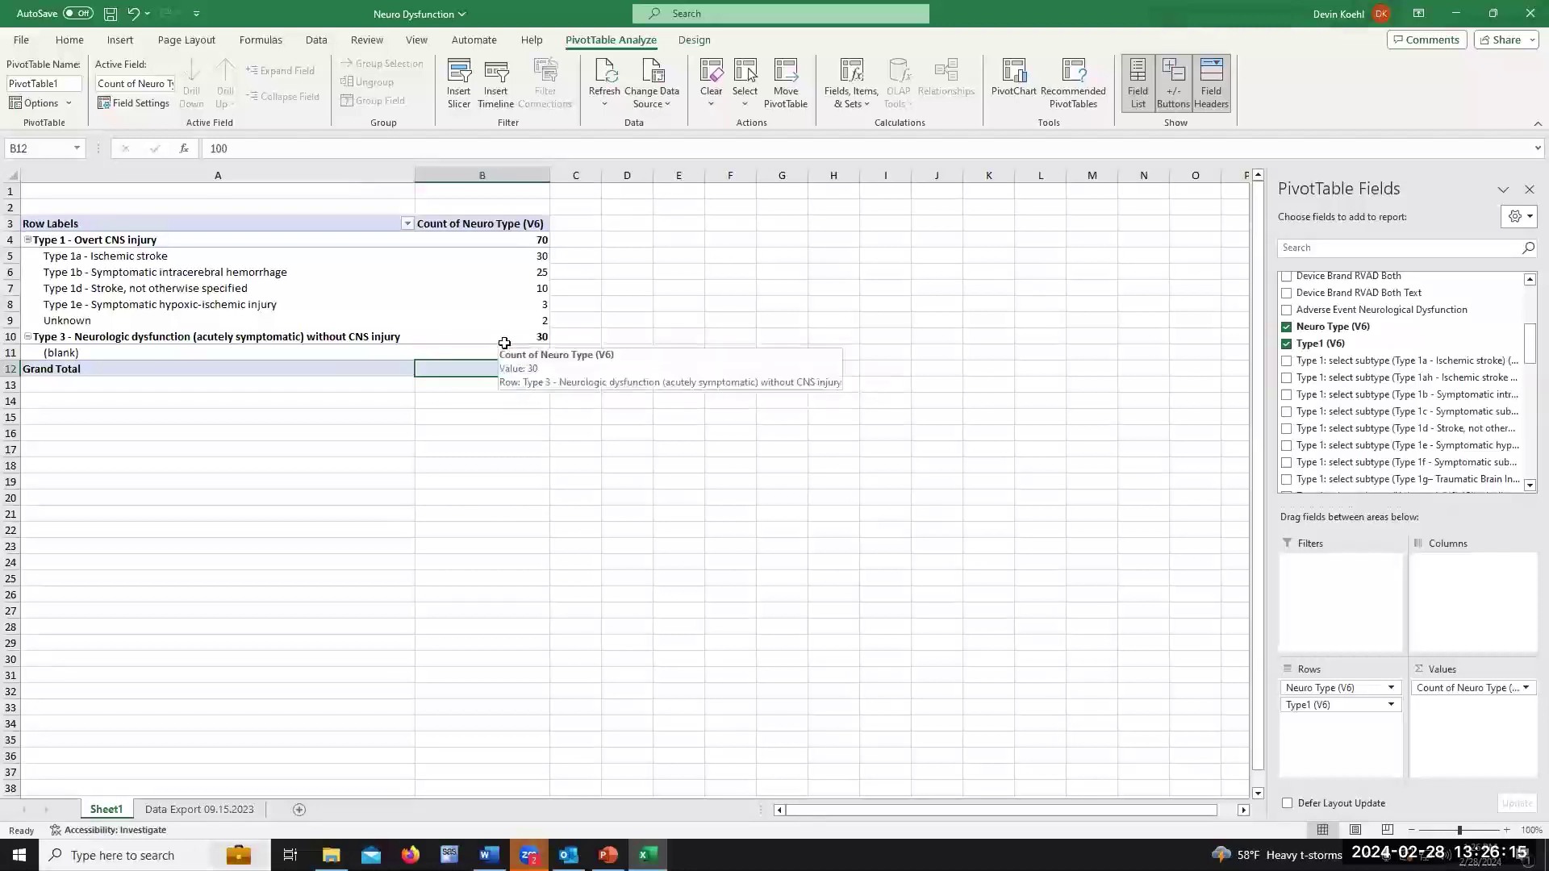
click(529, 244)
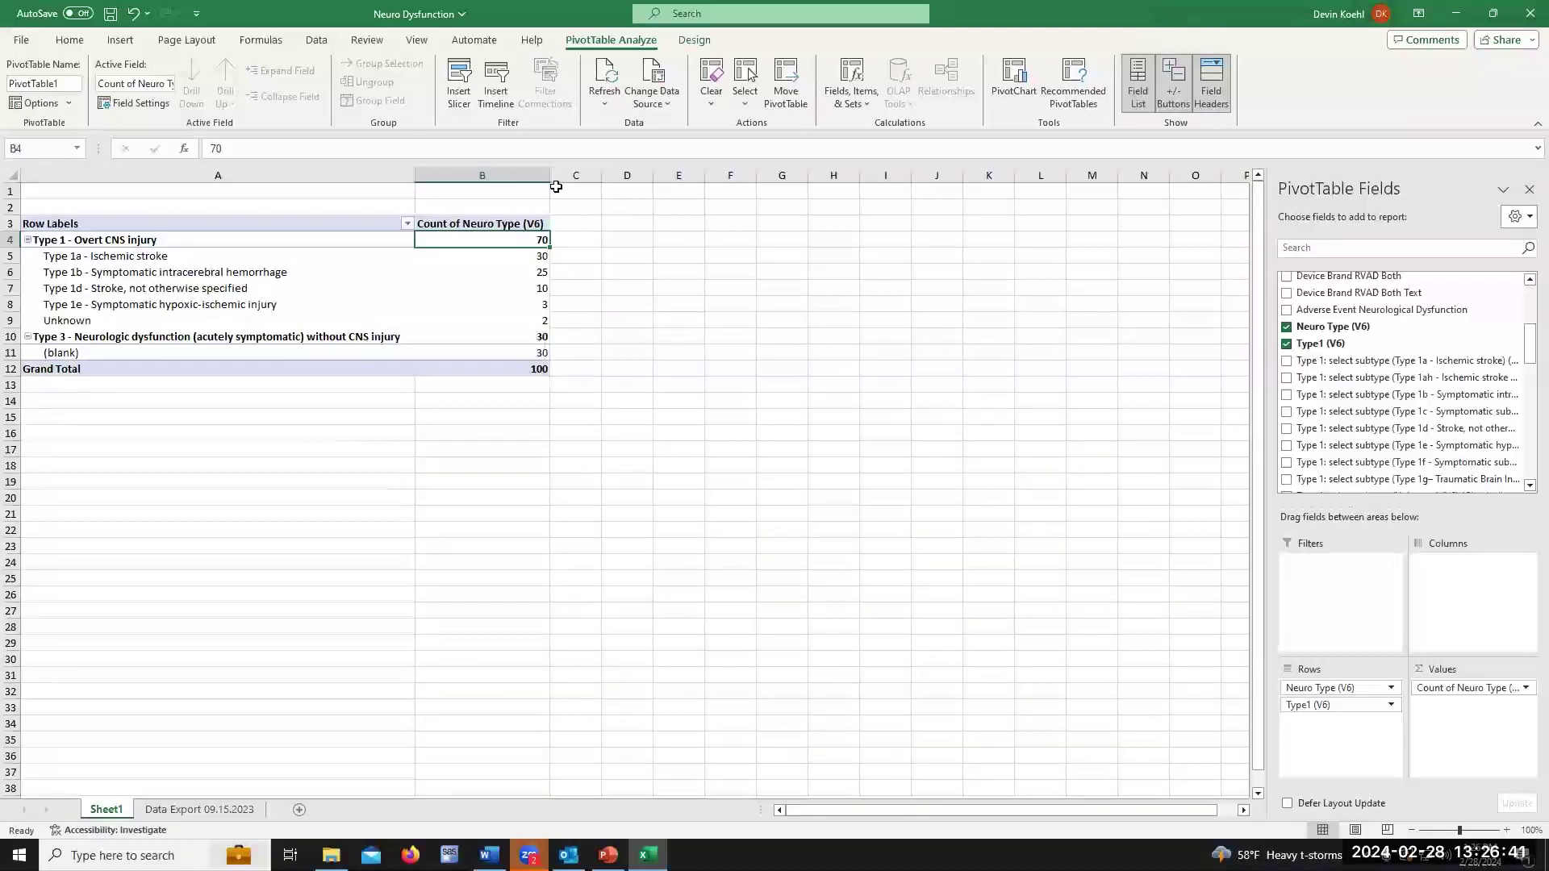
click(118, 338)
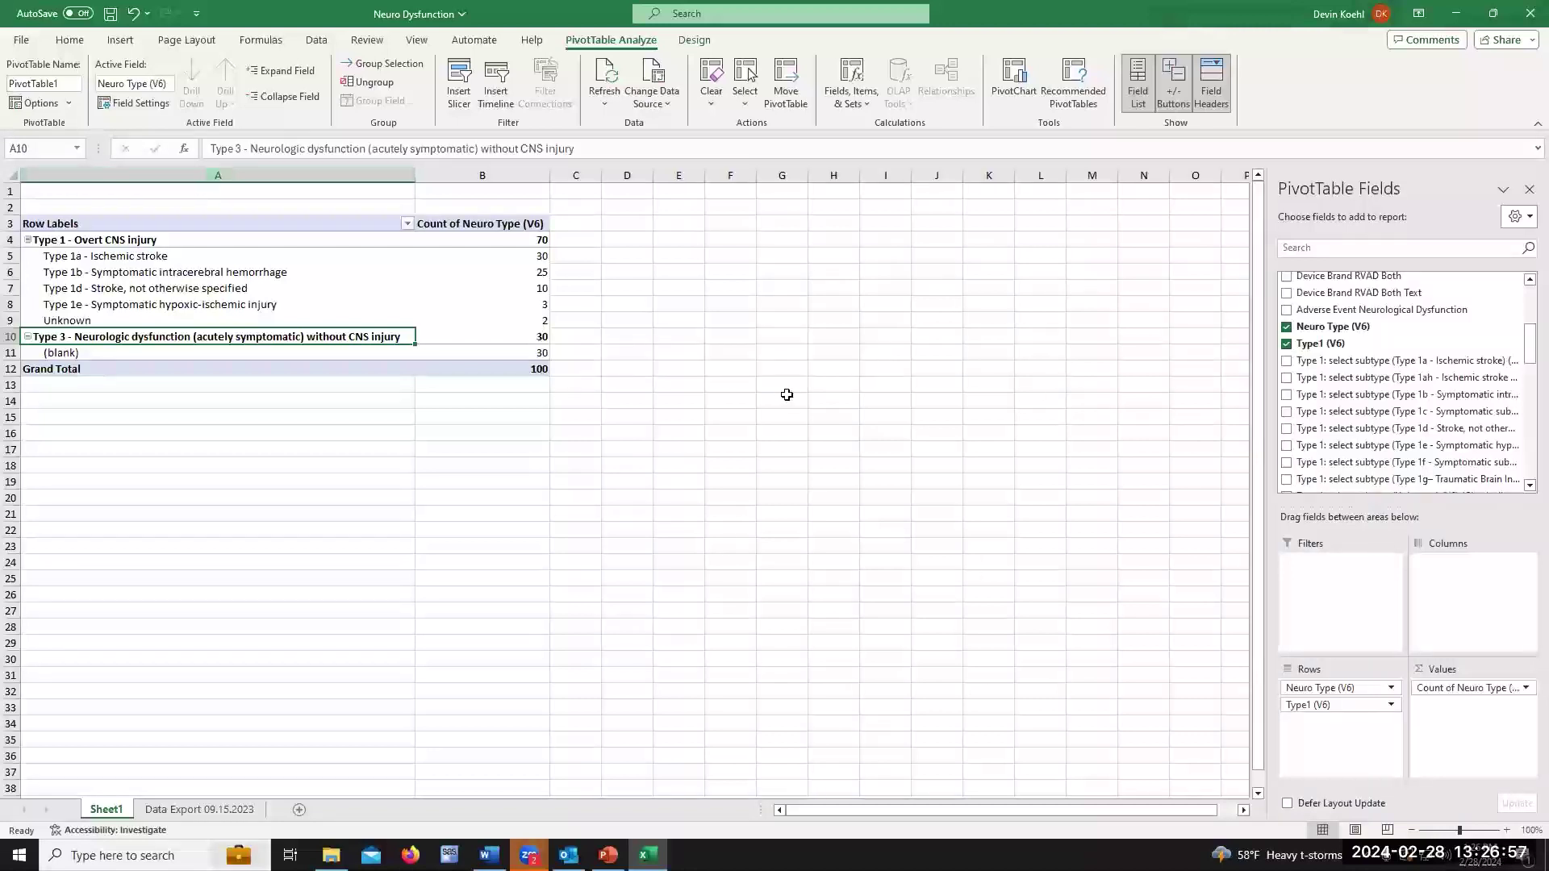
- Close the Neuro Dysfunction workbook without saving and open the Rehospitalization workbook at its first columns
click(1001, 383)
click(1528, 16)
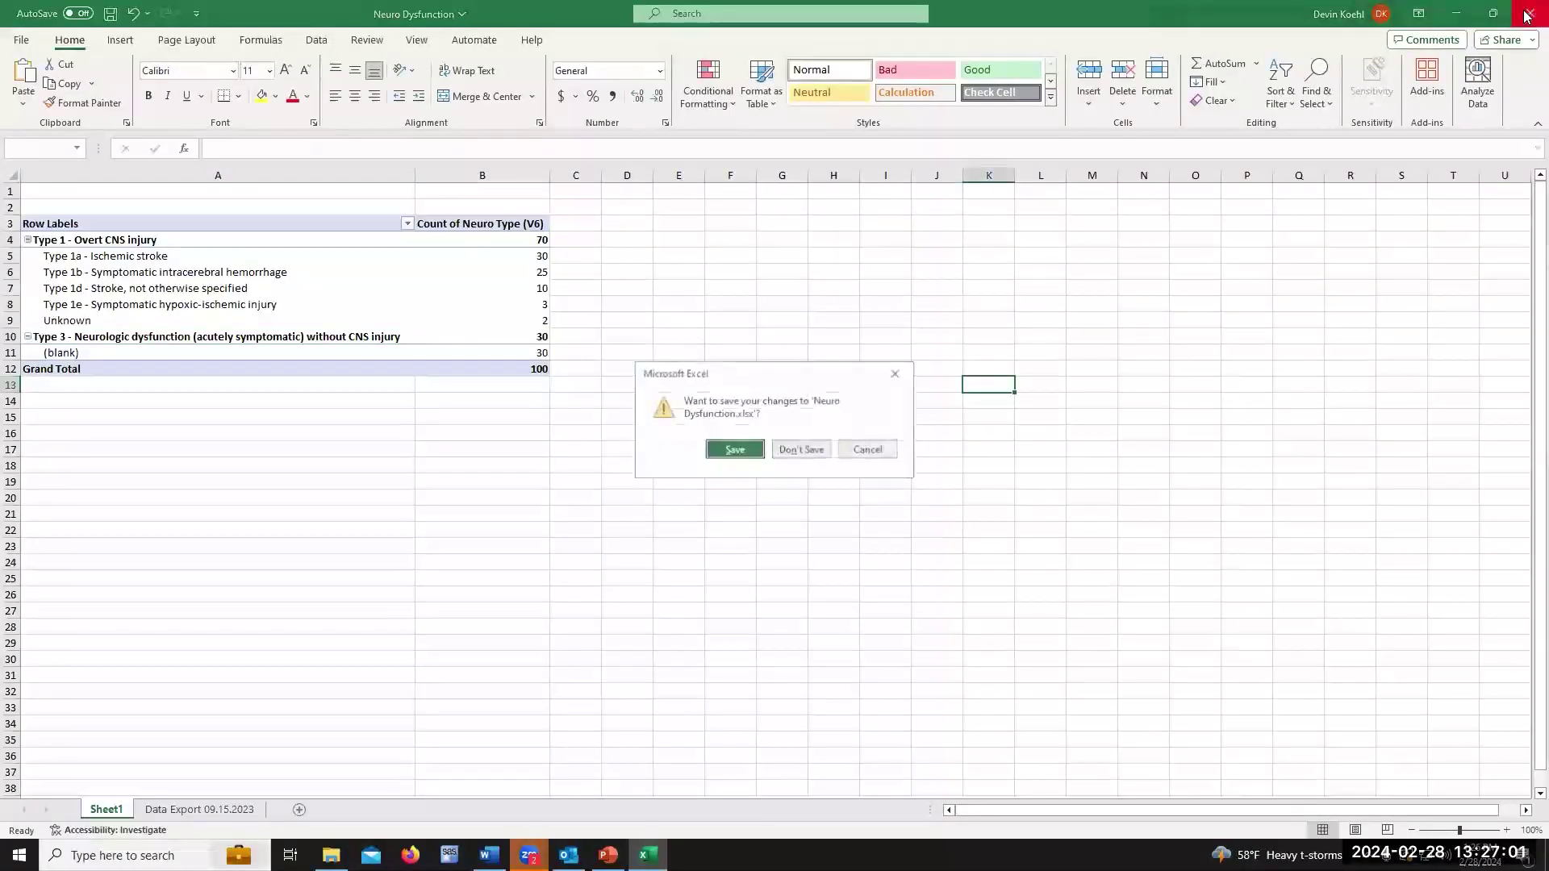
click(796, 451)
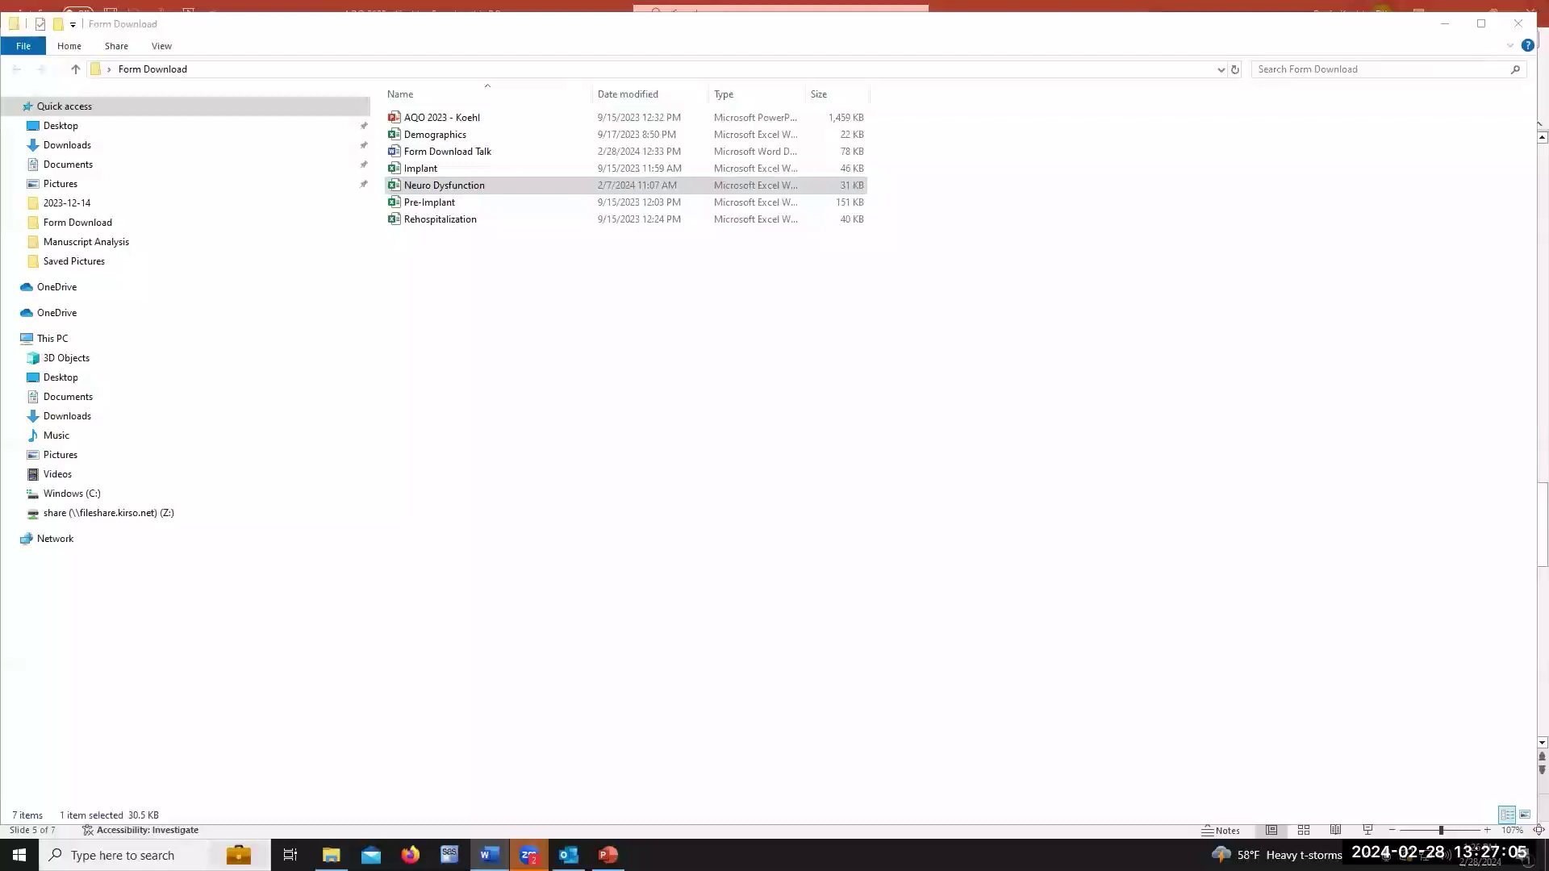
double_click(471, 220)
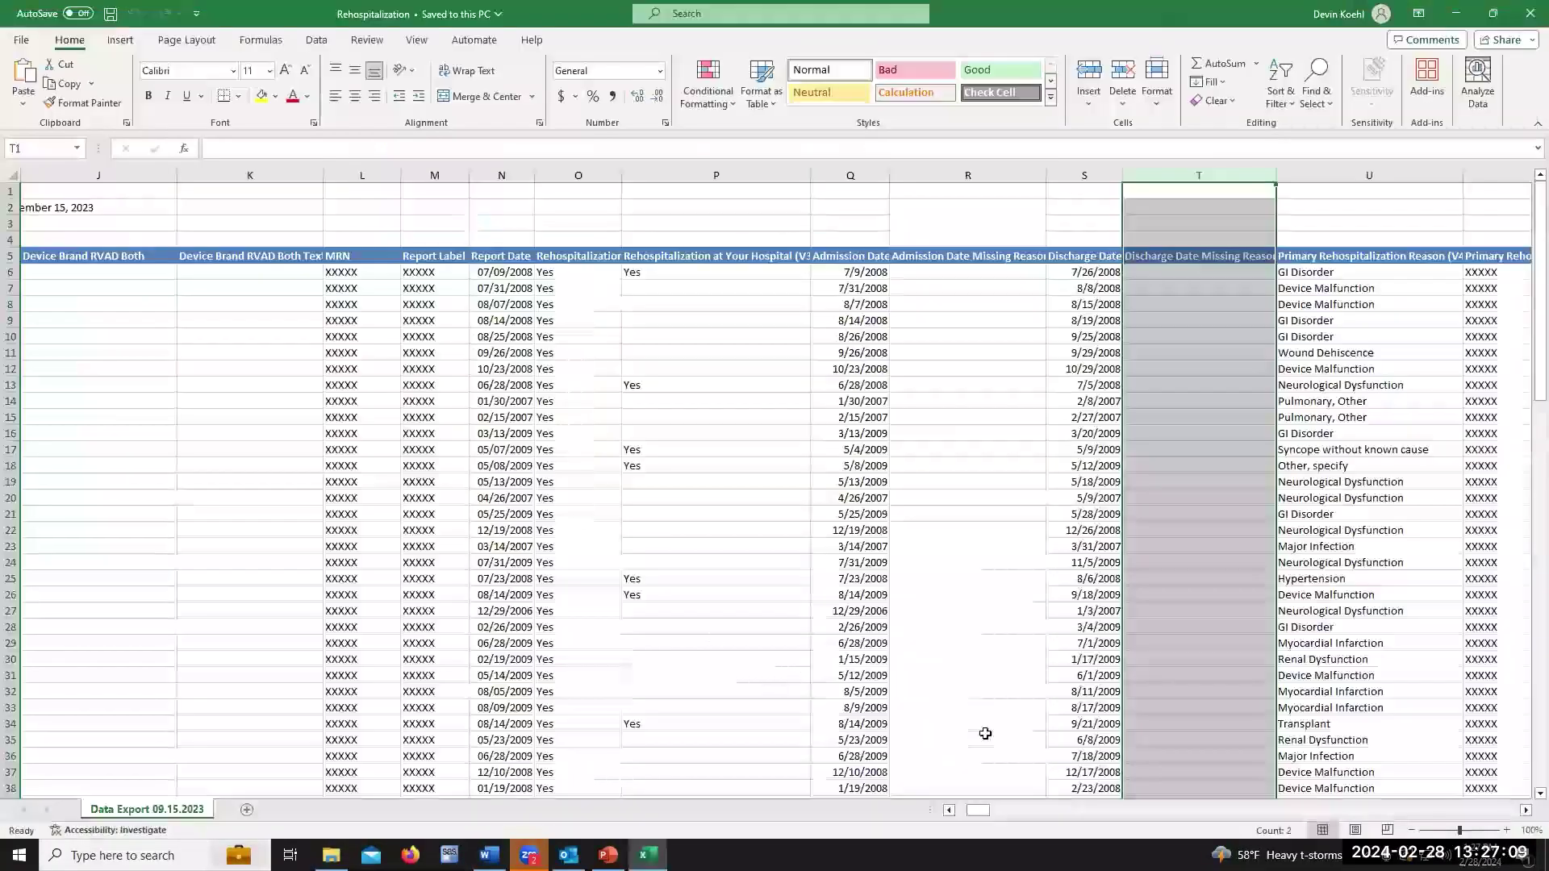
drag(979, 811, 961, 811)
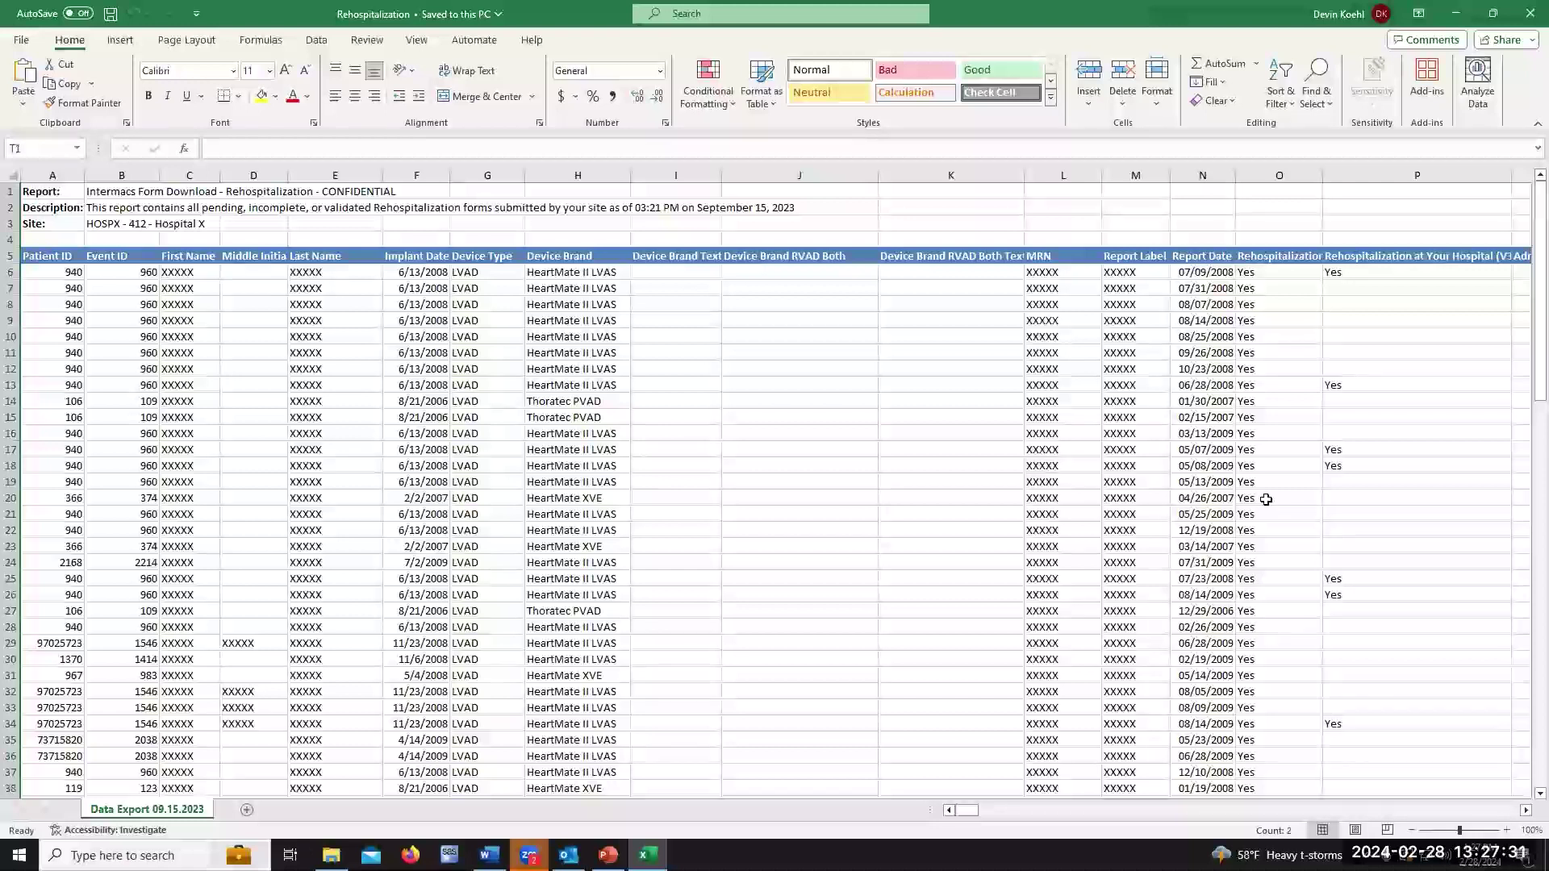
- Add filters to header row 5 of the Rehospitalization export and locate the Primary Rehospitalization Reason (V4) column
click(12, 256)
click(1281, 90)
click(1326, 201)
drag(967, 812, 984, 816)
click(1152, 256)
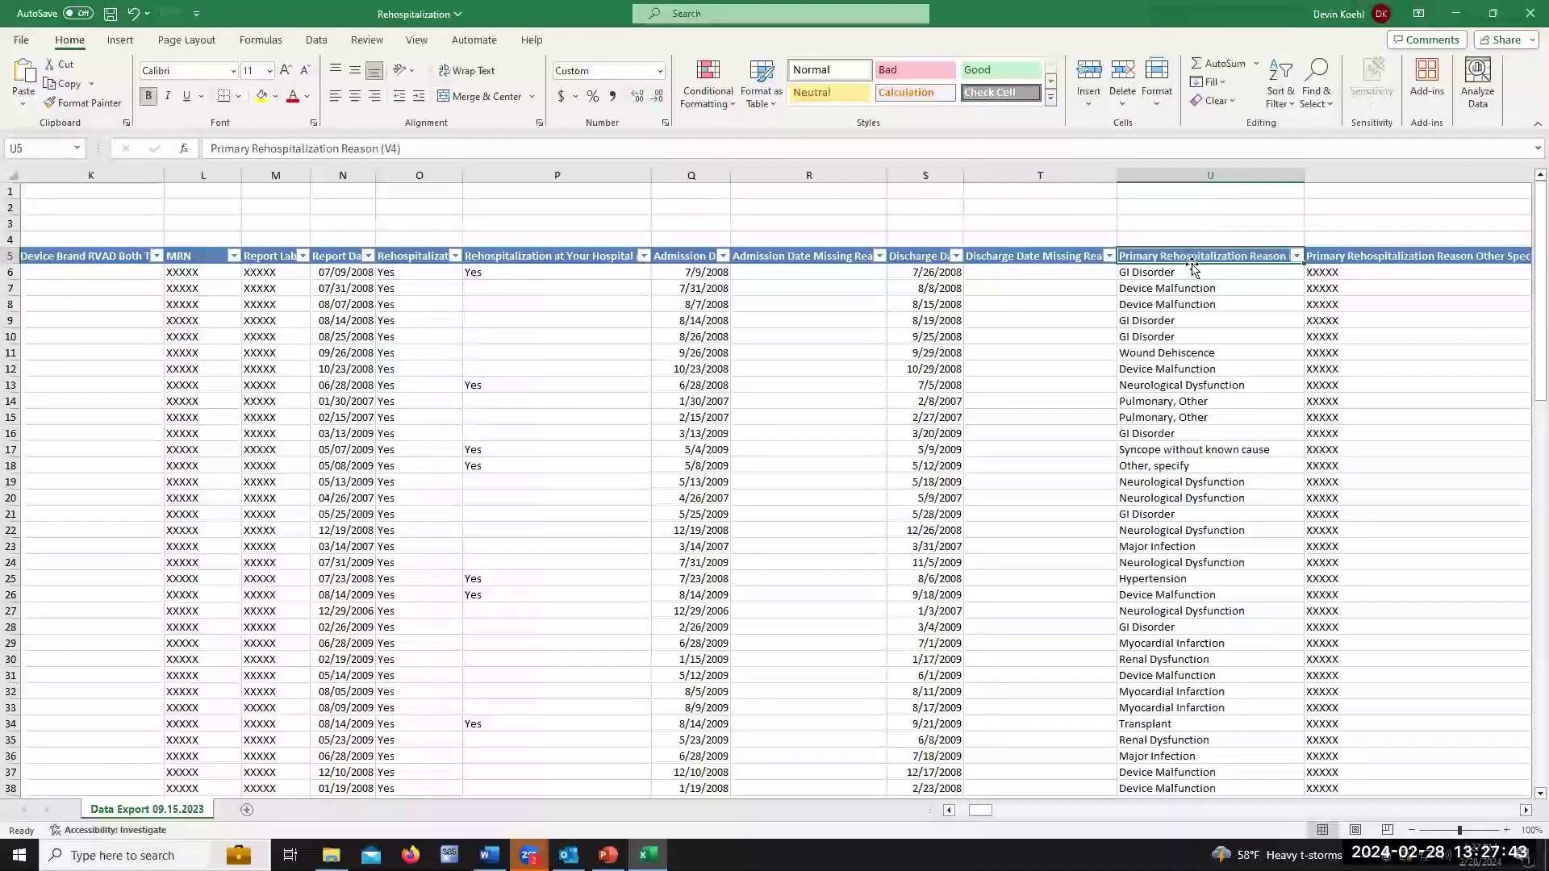
scroll(565, 484, left, 5)
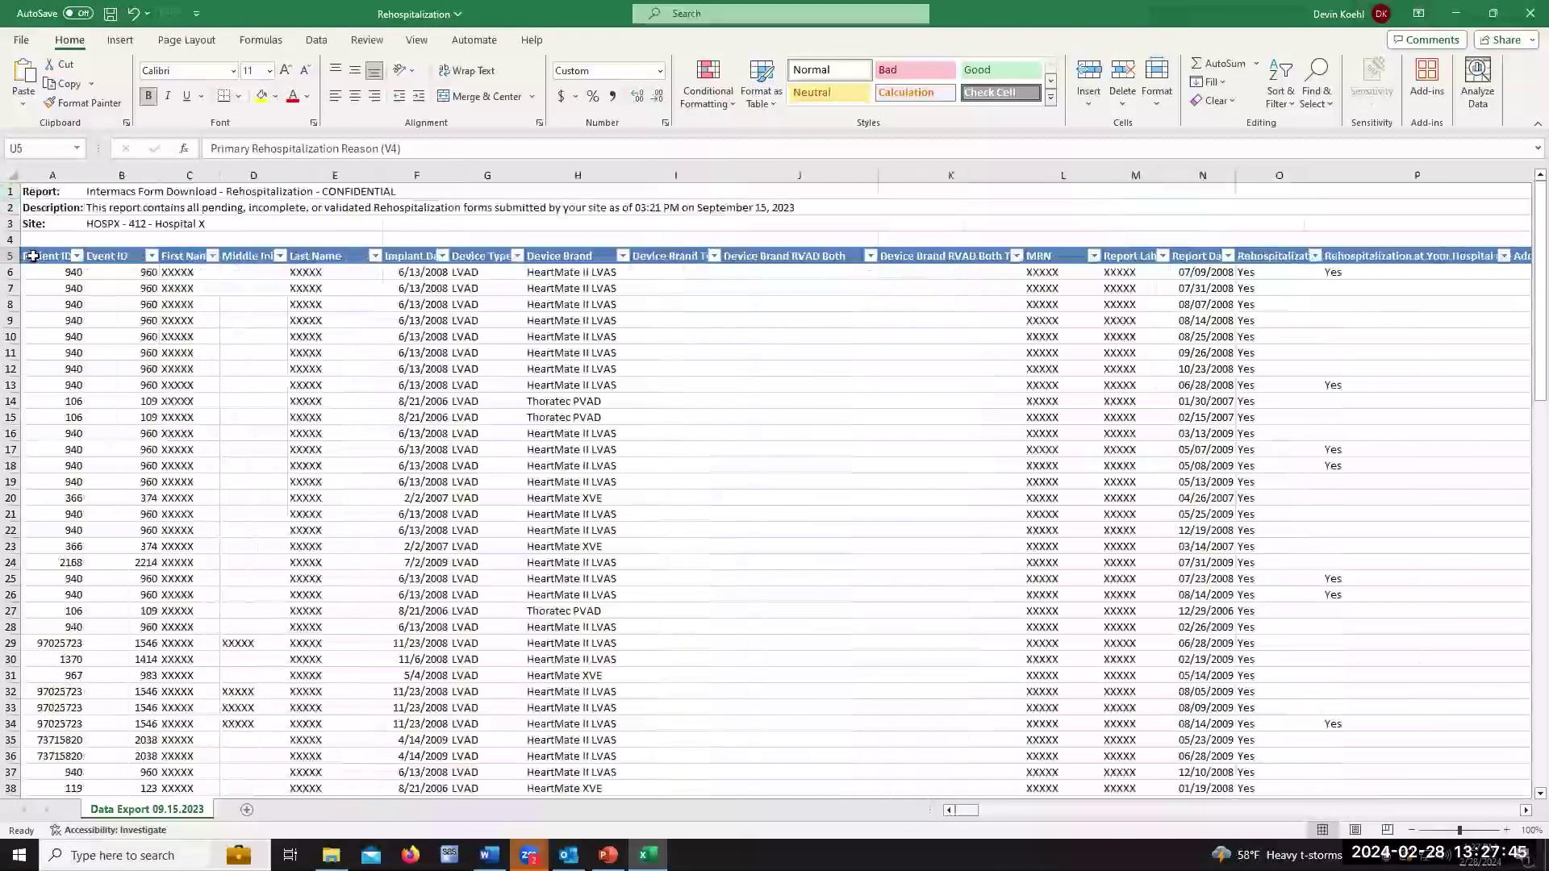
- Select rows 5 through 105 of the Rehospitalization export and create a PivotTable from them on a new worksheet
click(11, 256)
scroll(127, 640, down, 16)
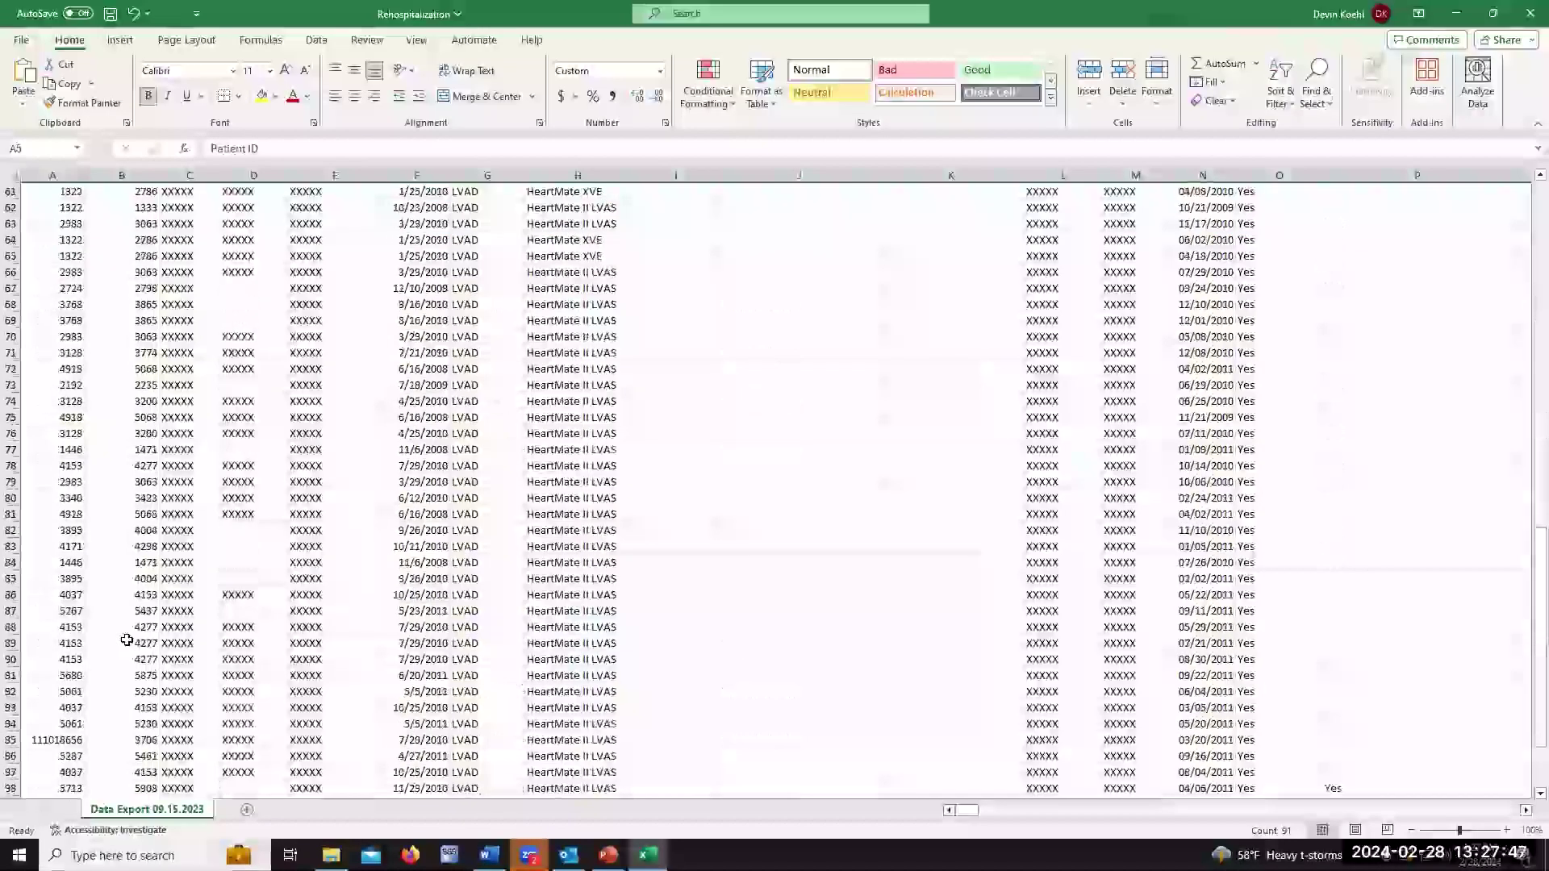
key(ctrl+a)
click(119, 39)
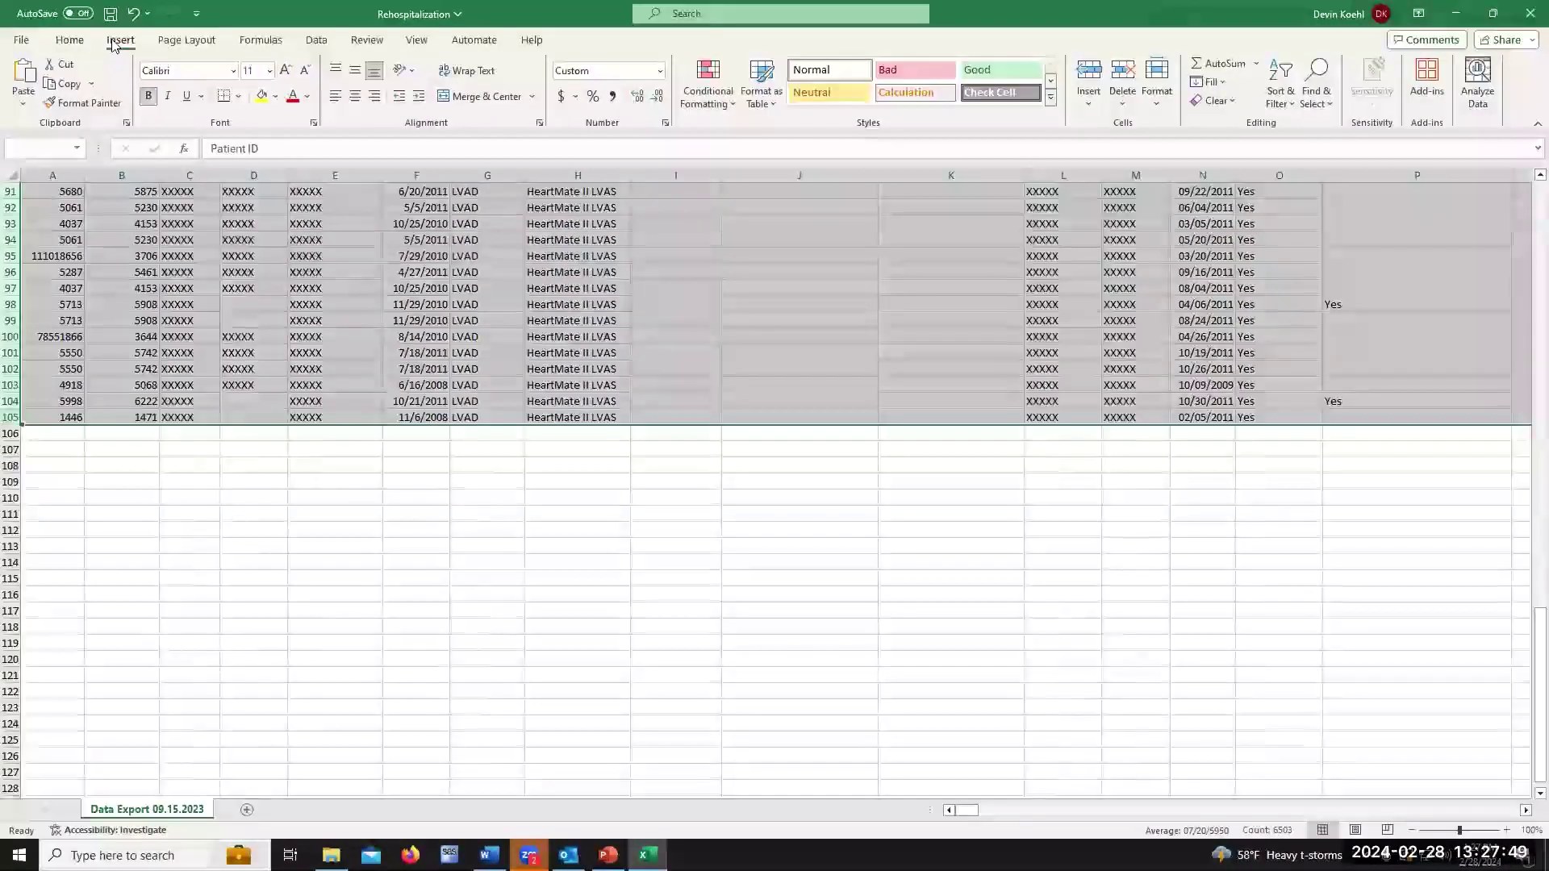
click(29, 77)
click(464, 507)
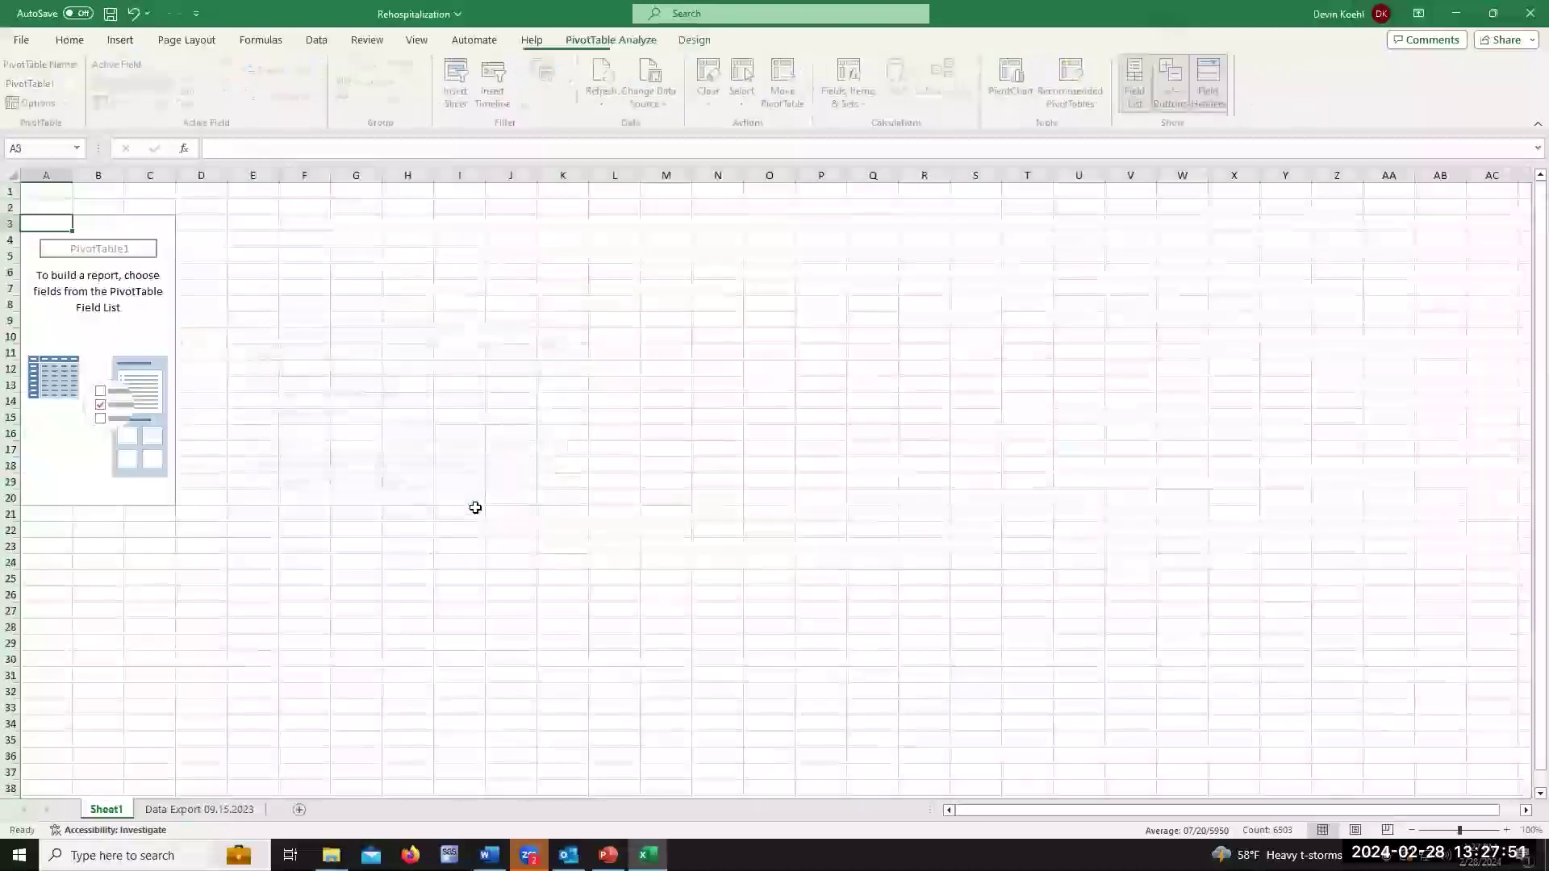
- Lay out the PivotTable with Primary Rehospitalization Reason (V4) as rows and its count as values, and examine the counts per reason
scroll(1372, 393, down, 3)
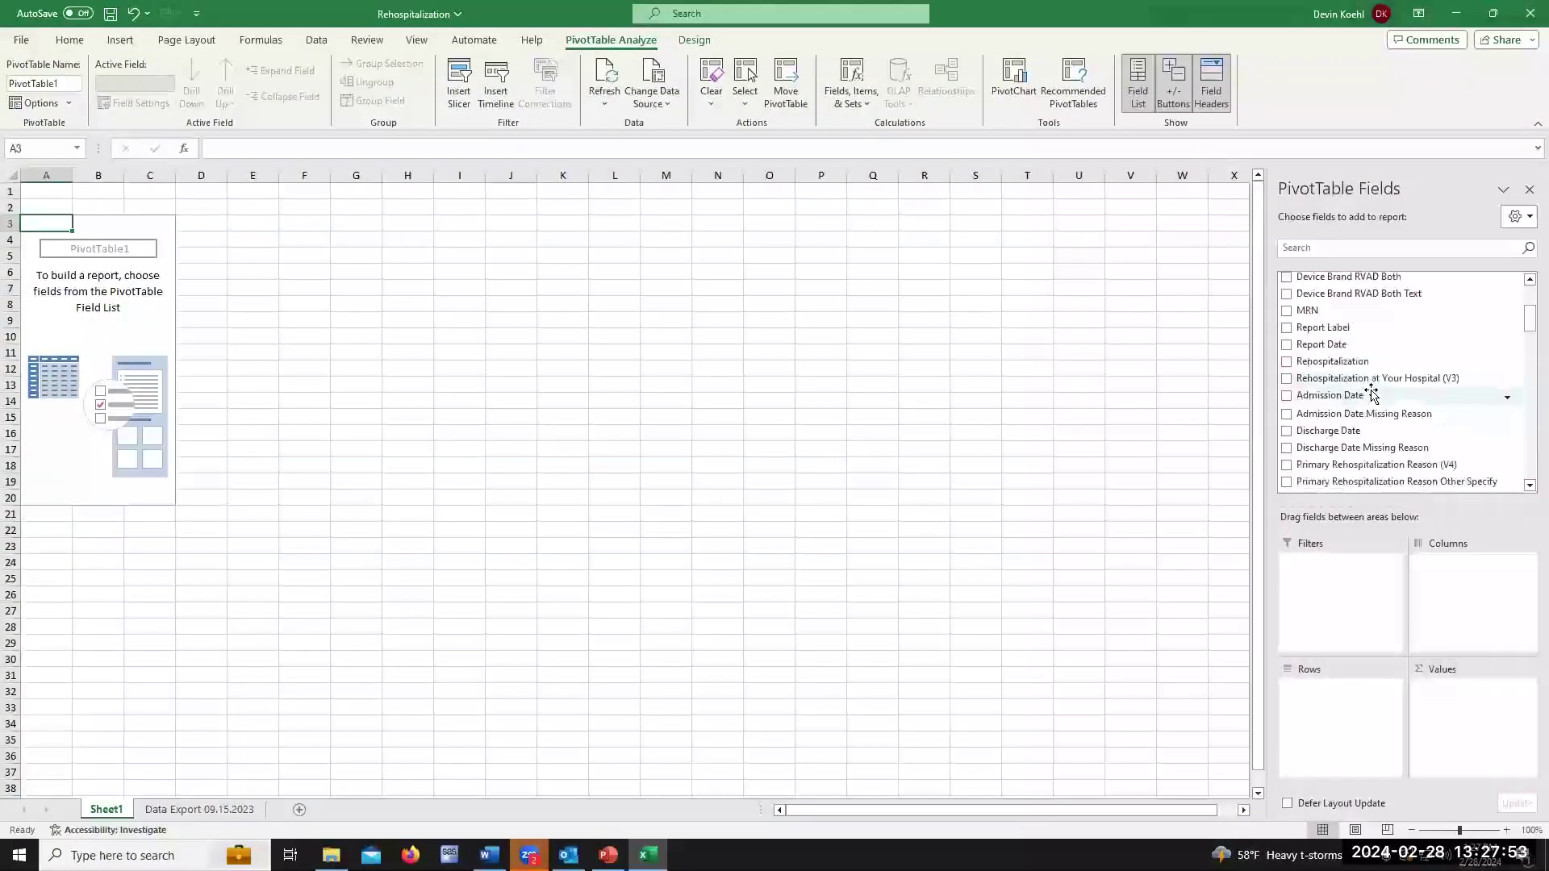
drag(1368, 468, 1355, 702)
drag(1477, 697, 1475, 694)
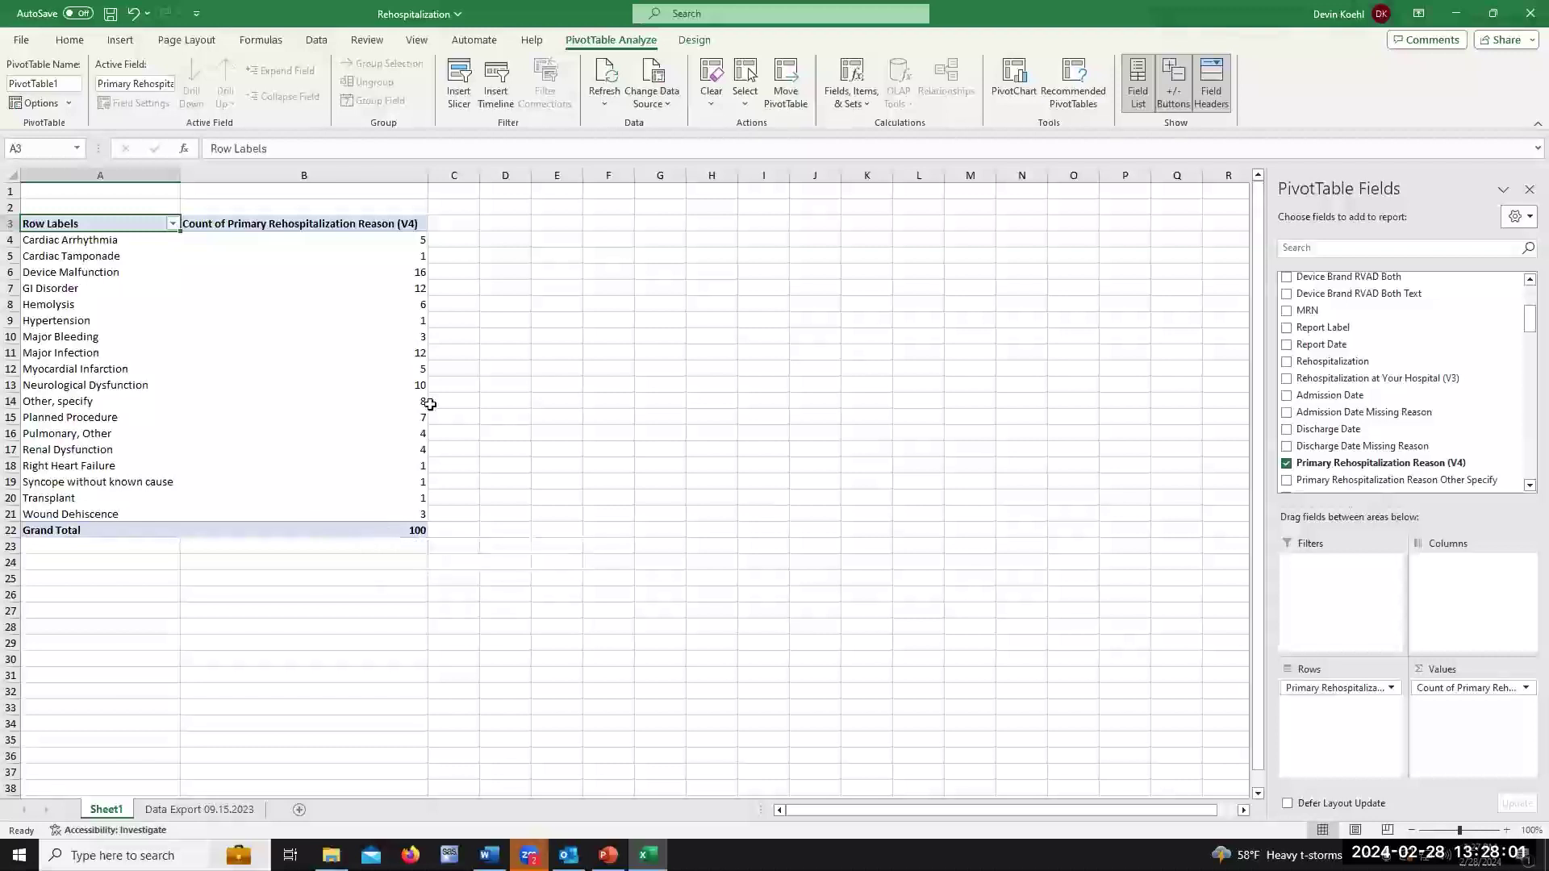
click(417, 276)
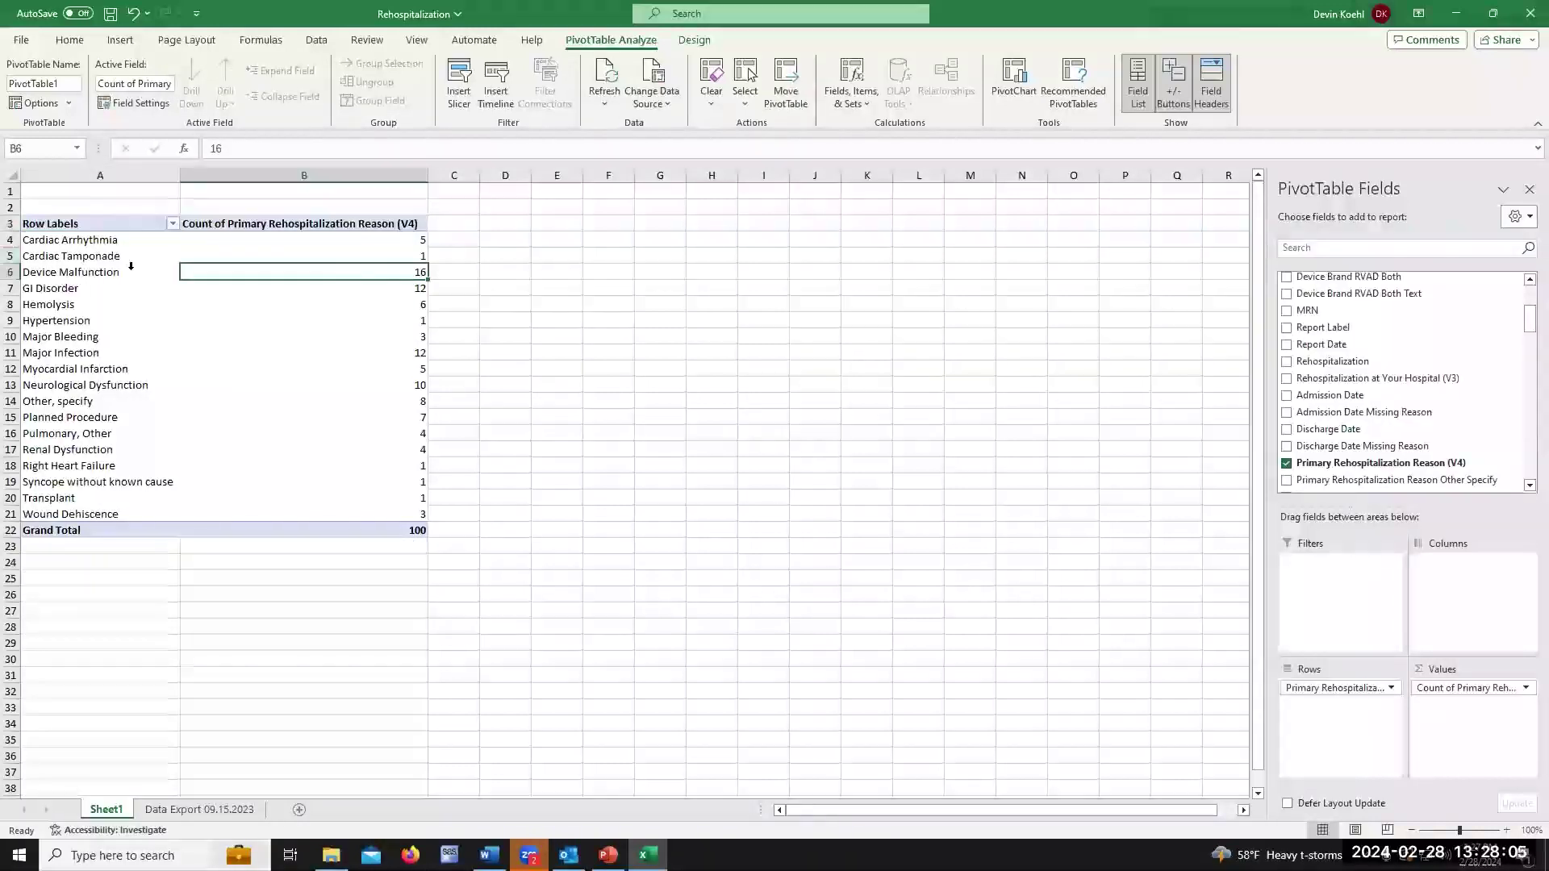
click(416, 352)
click(413, 386)
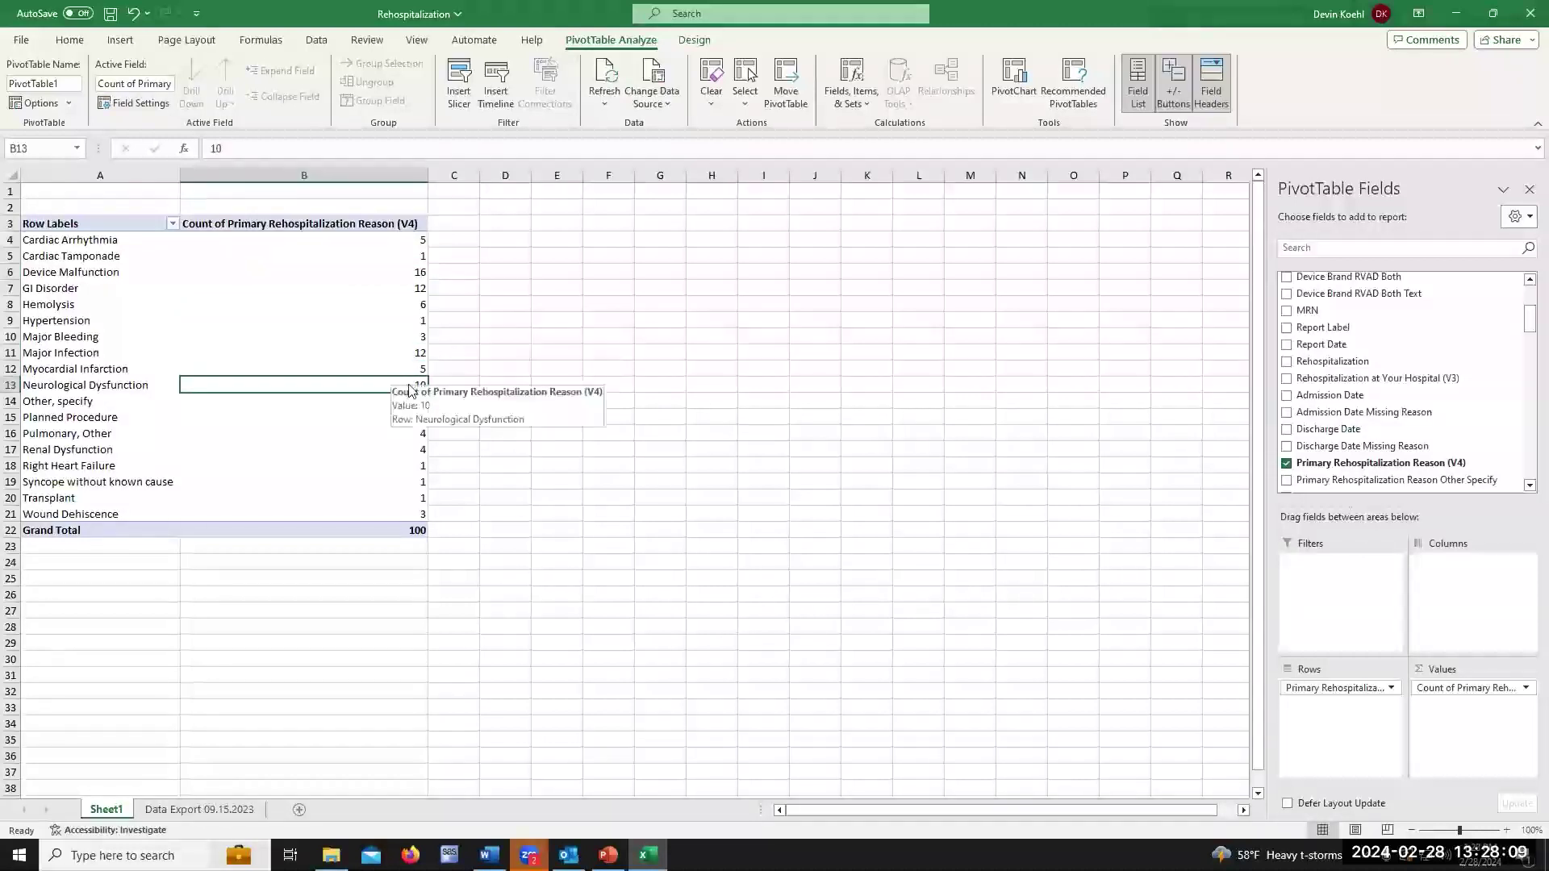
click(414, 405)
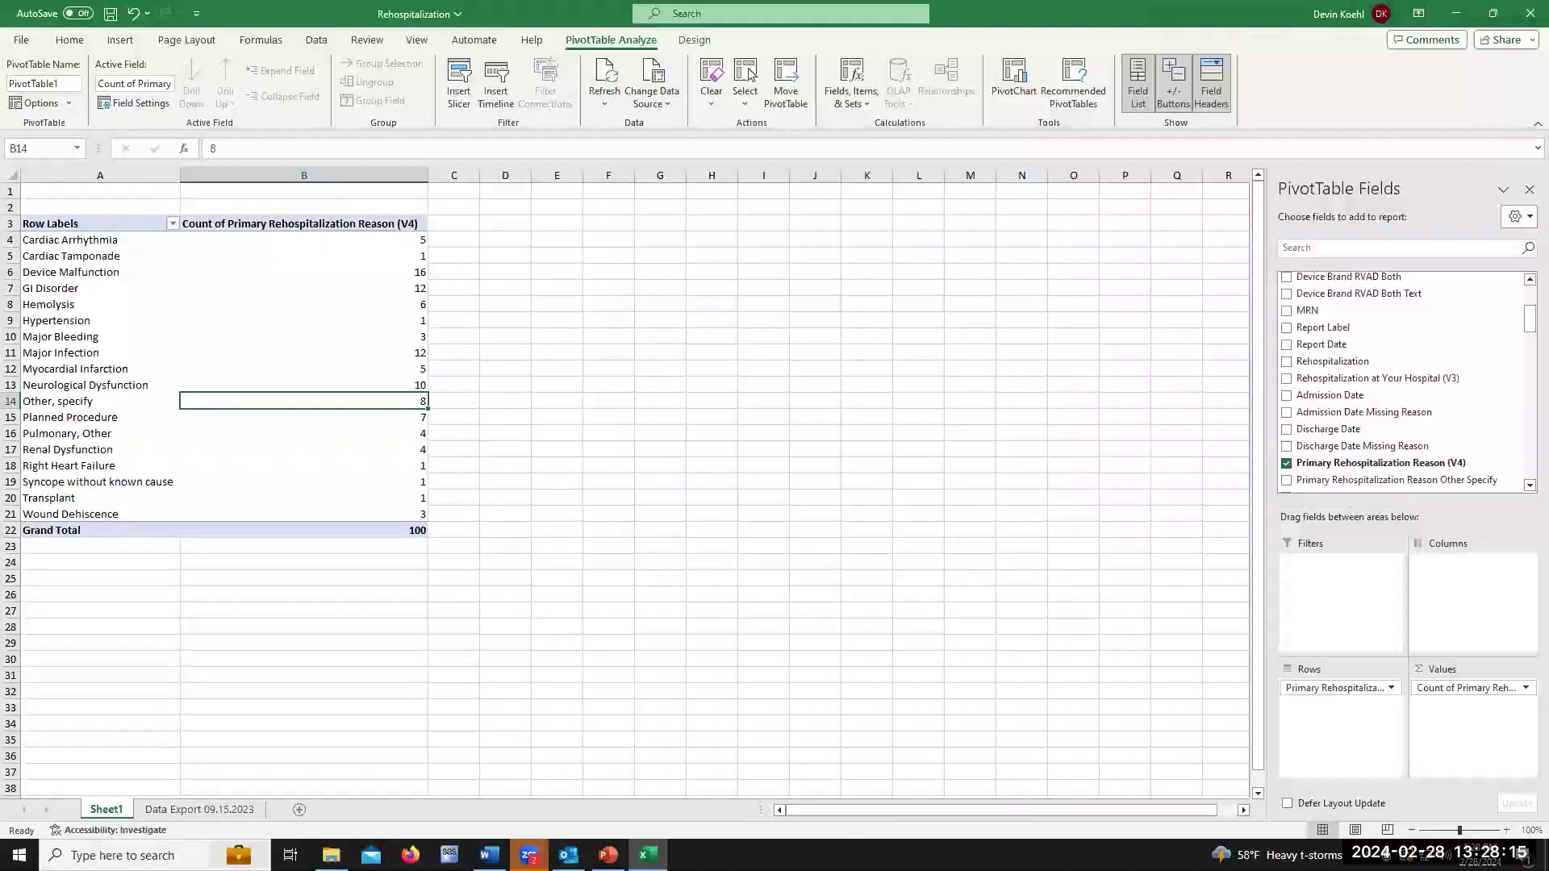
click(72, 226)
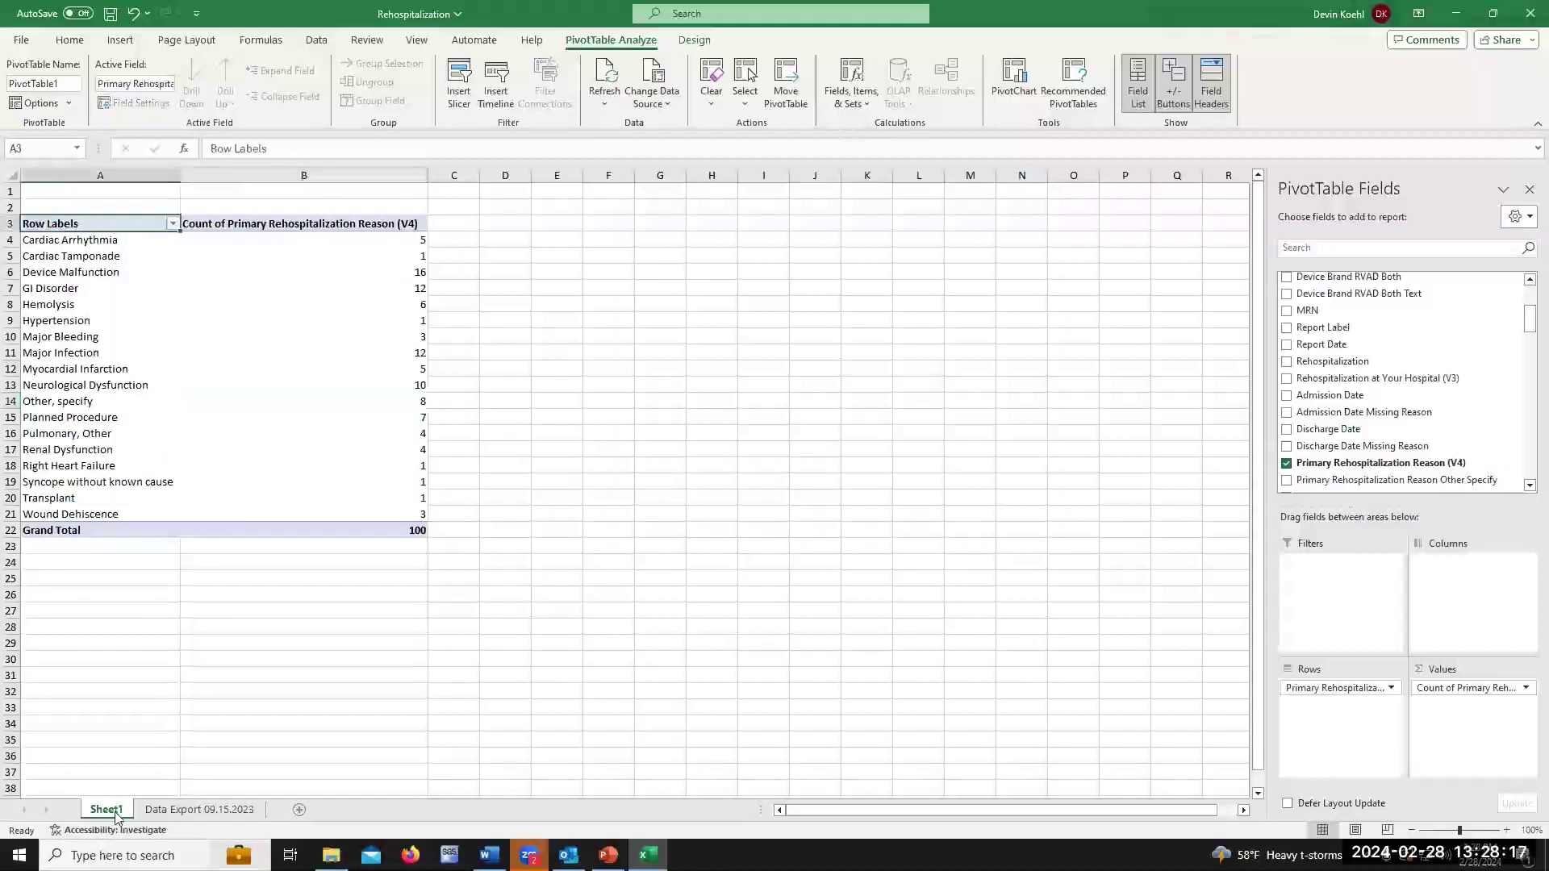
- Insert a blank column between Discharge Date and Discharge Date Missing Reason on the Data Export 09.15.2023 sheet
click(200, 810)
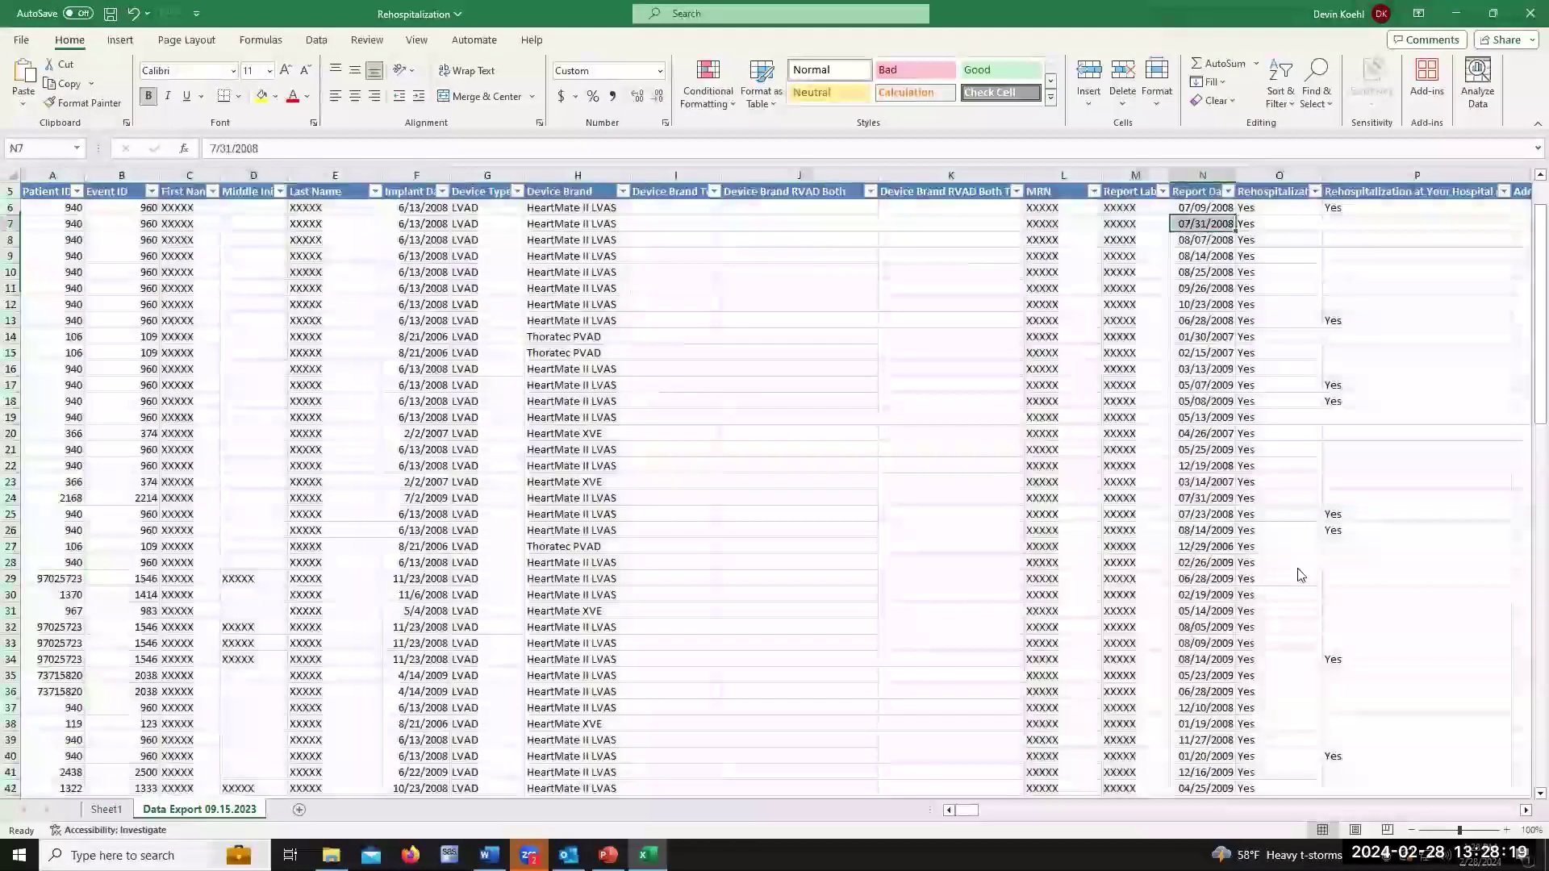
drag(966, 811, 994, 815)
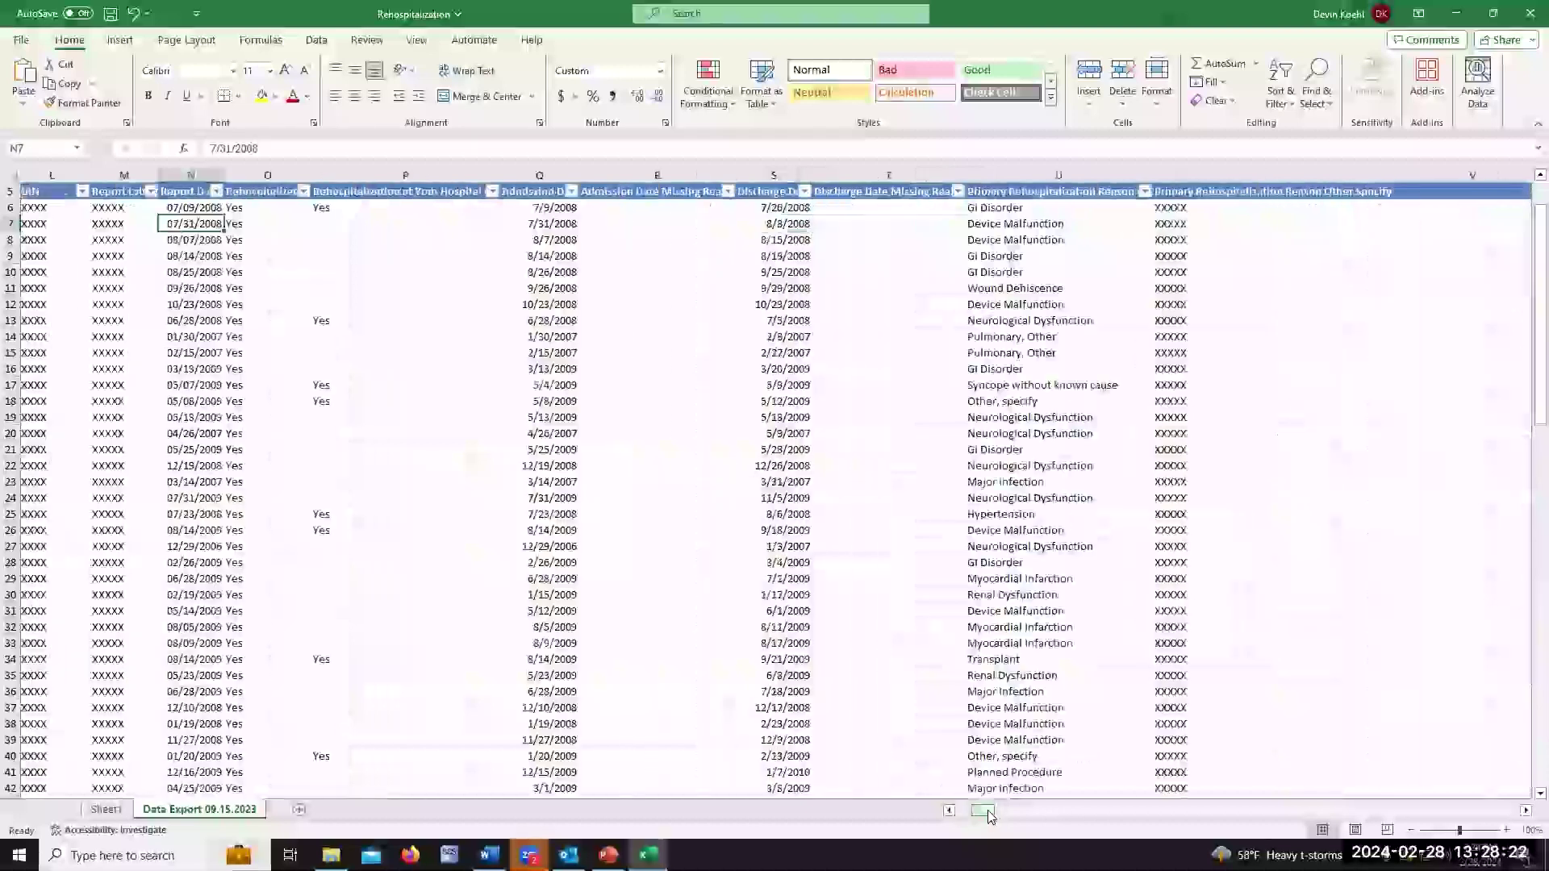
click(538, 163)
click(884, 171)
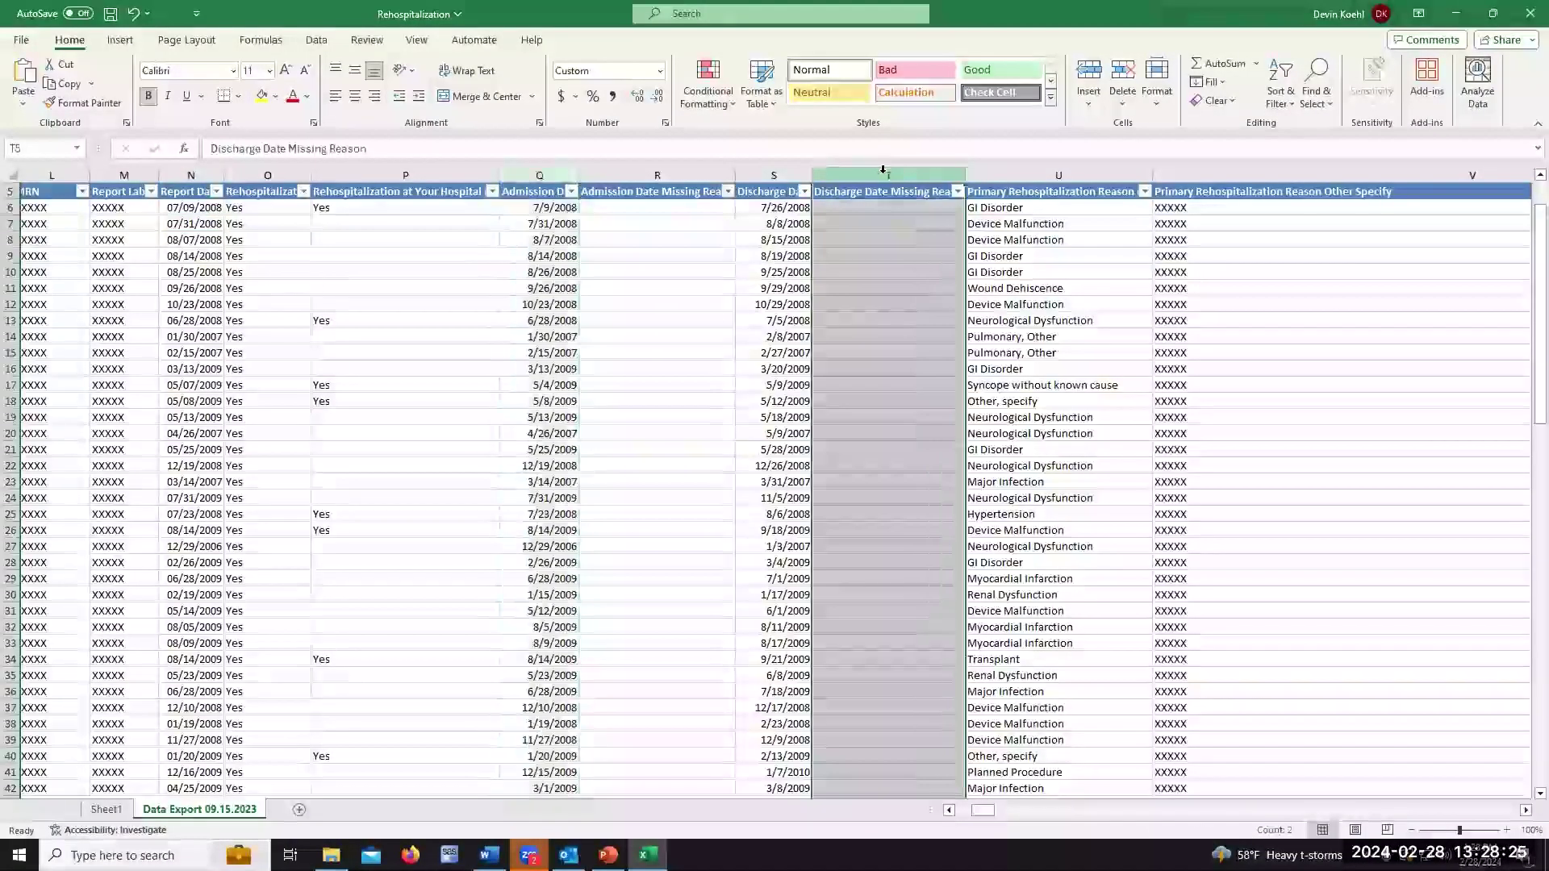
right_click(884, 170)
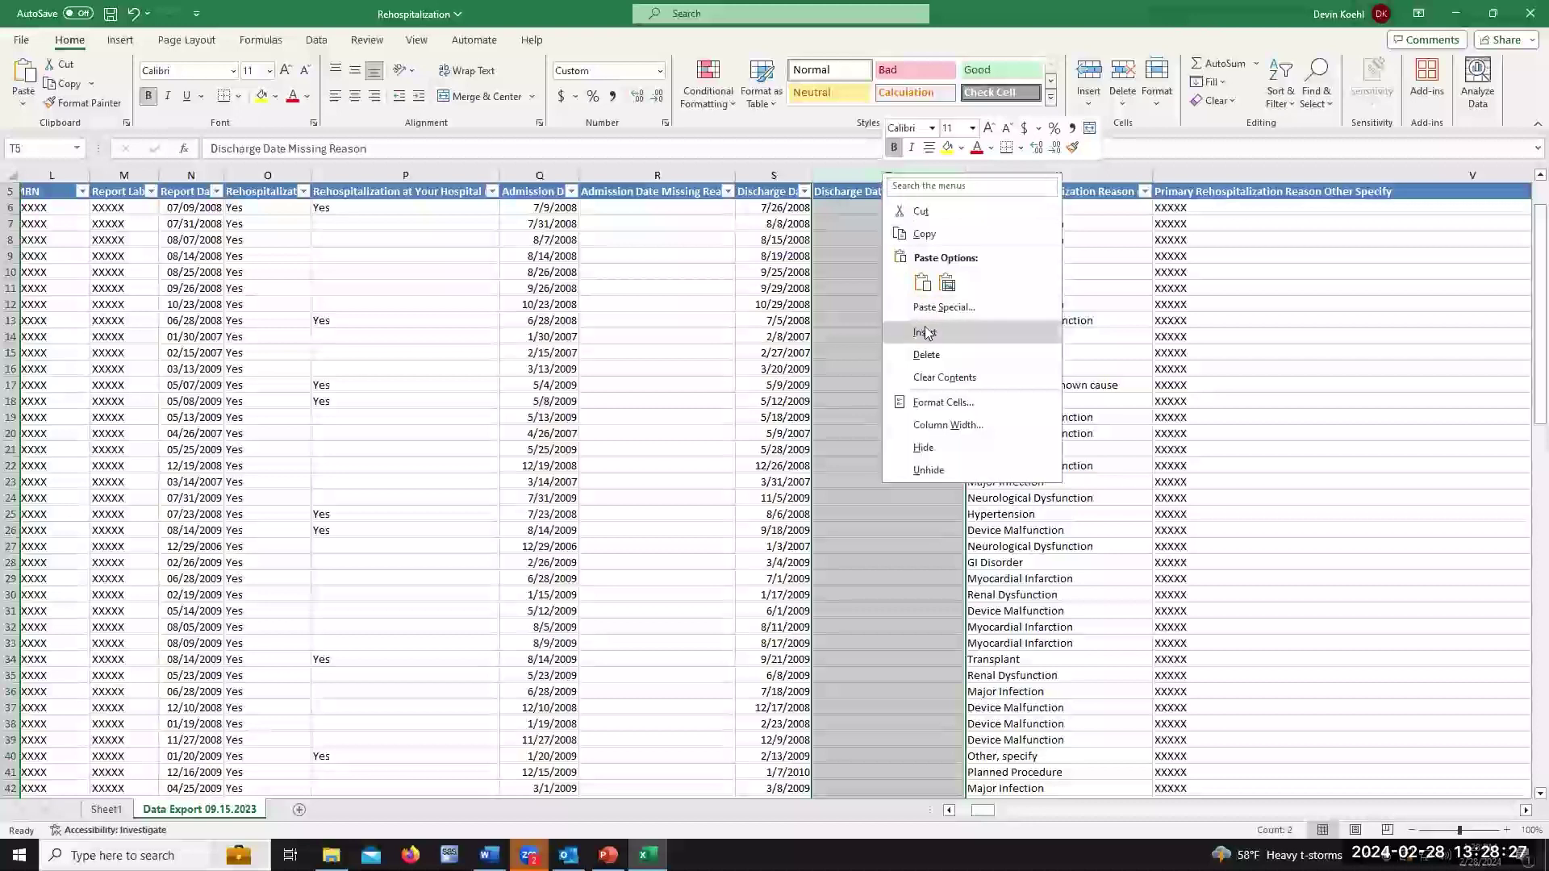
click(523, 177)
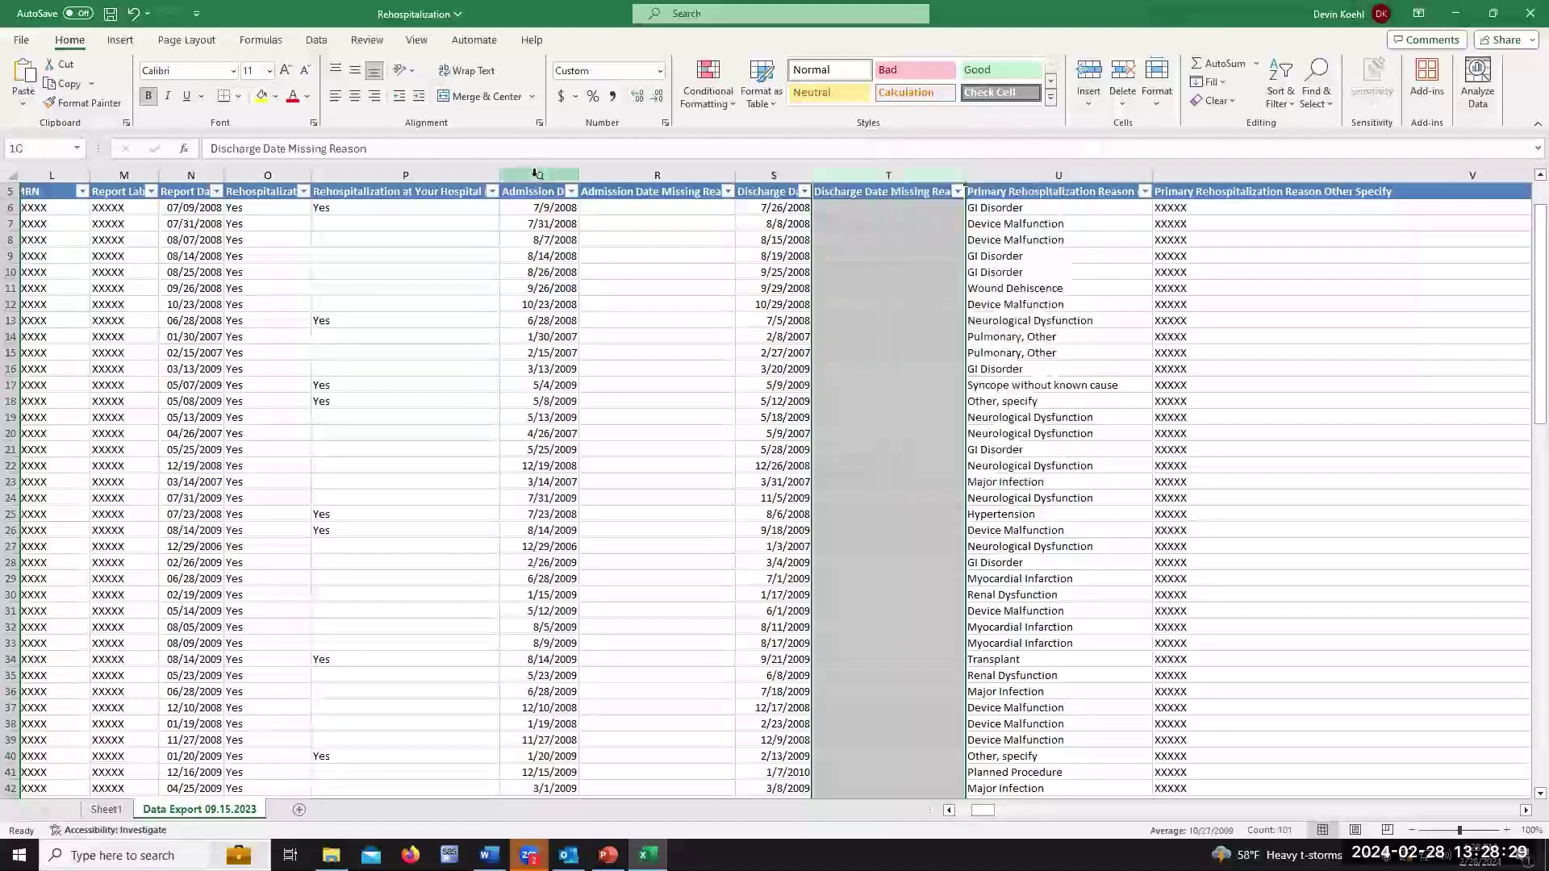
click(525, 176)
click(801, 178)
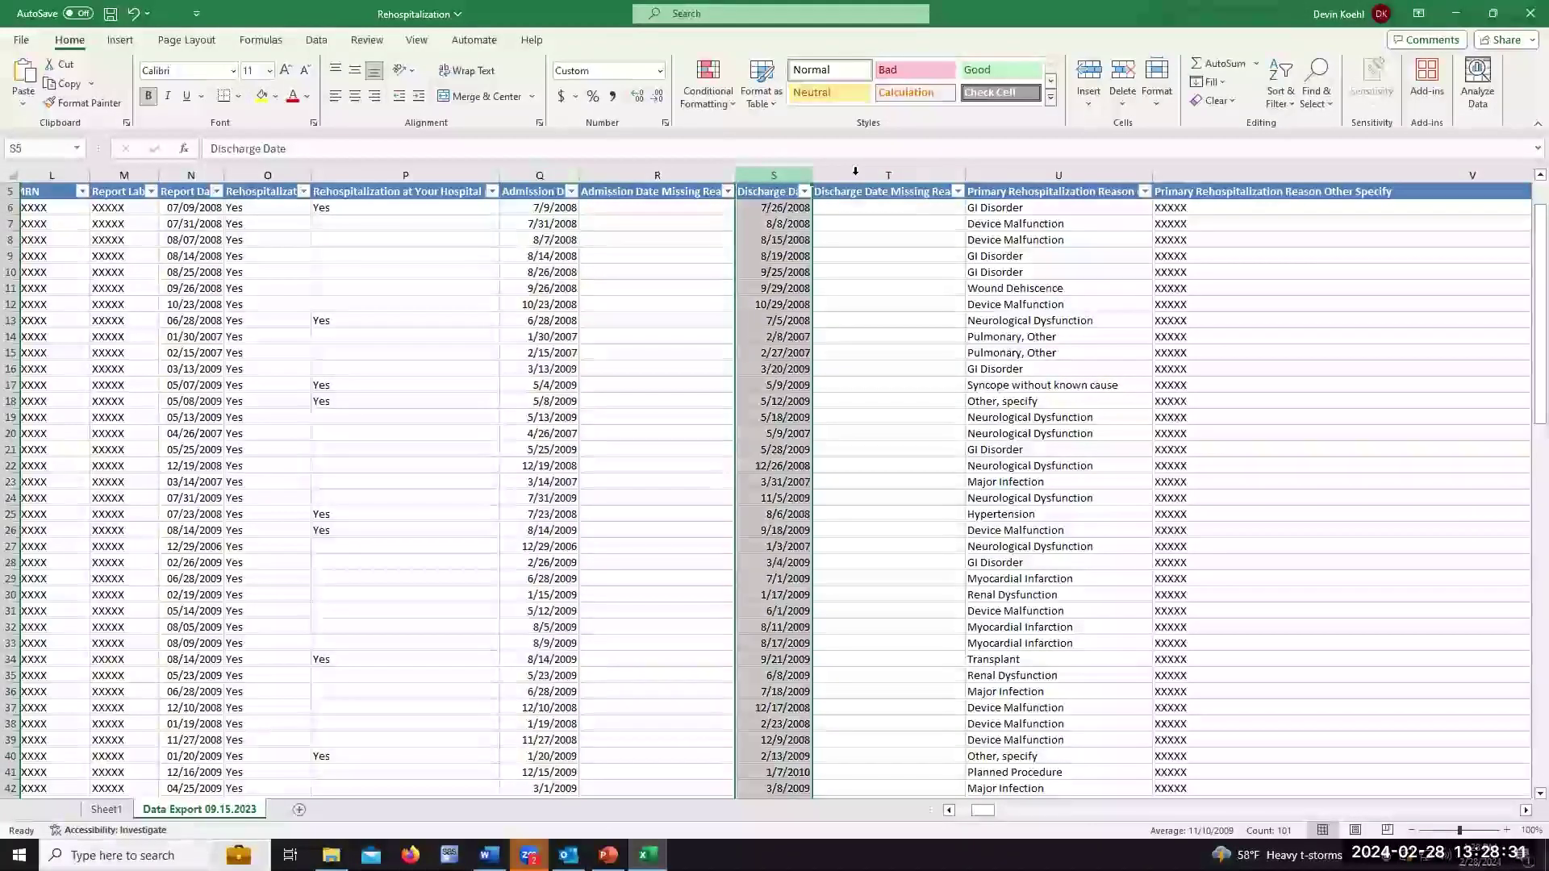
click(884, 176)
right_click(884, 177)
click(926, 333)
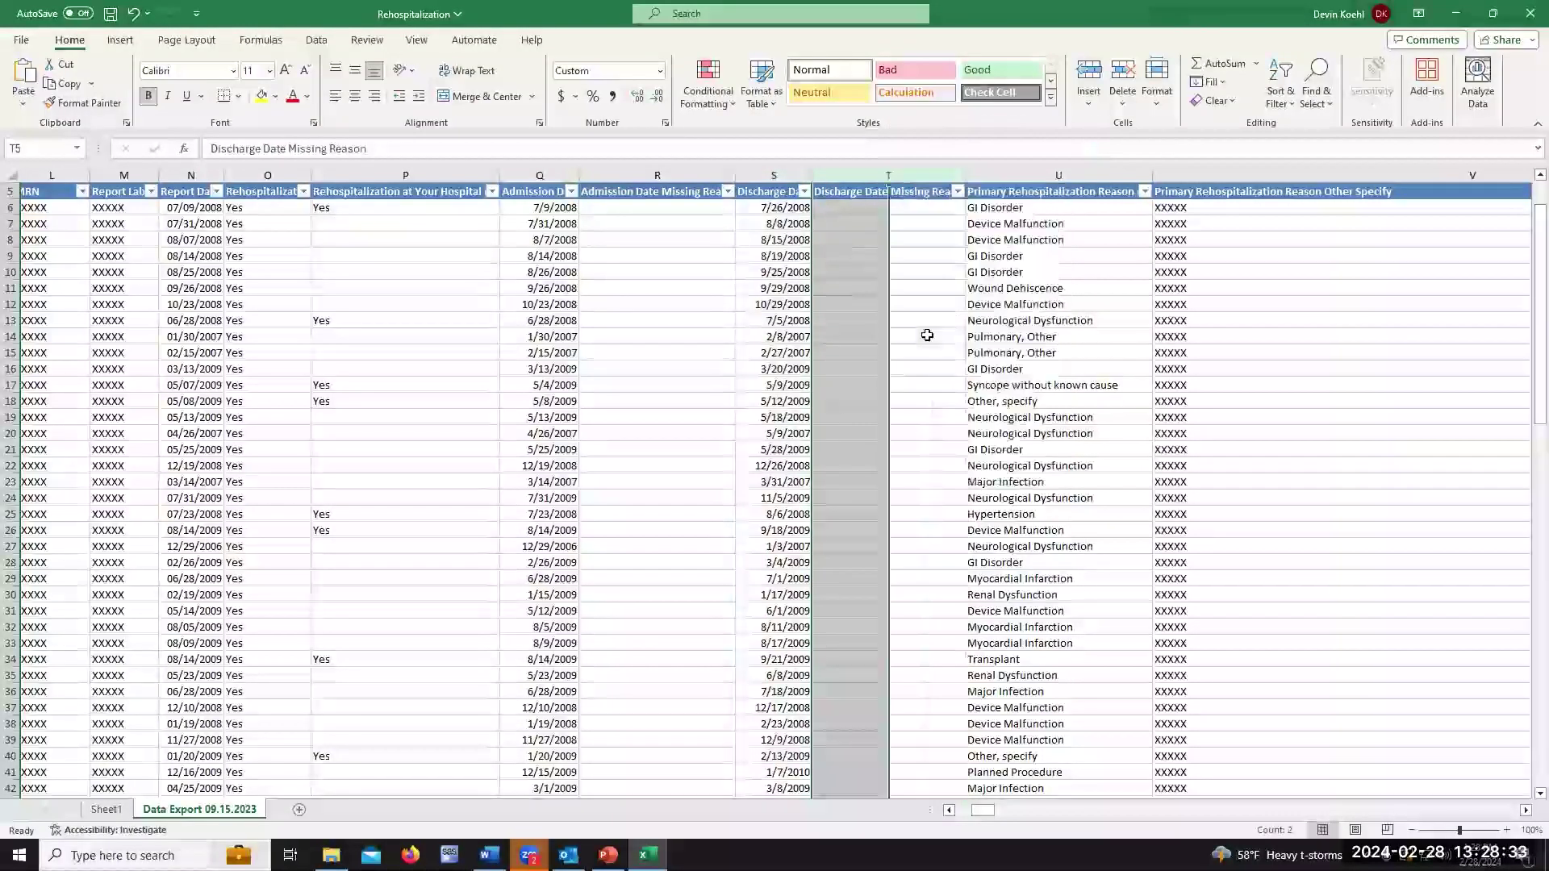
- Title the new column LOS and calculate the first record's discharge date minus admission date with =S6-Q6
click(846, 191)
key(BackSpace)
text(LOS)
key(Return)
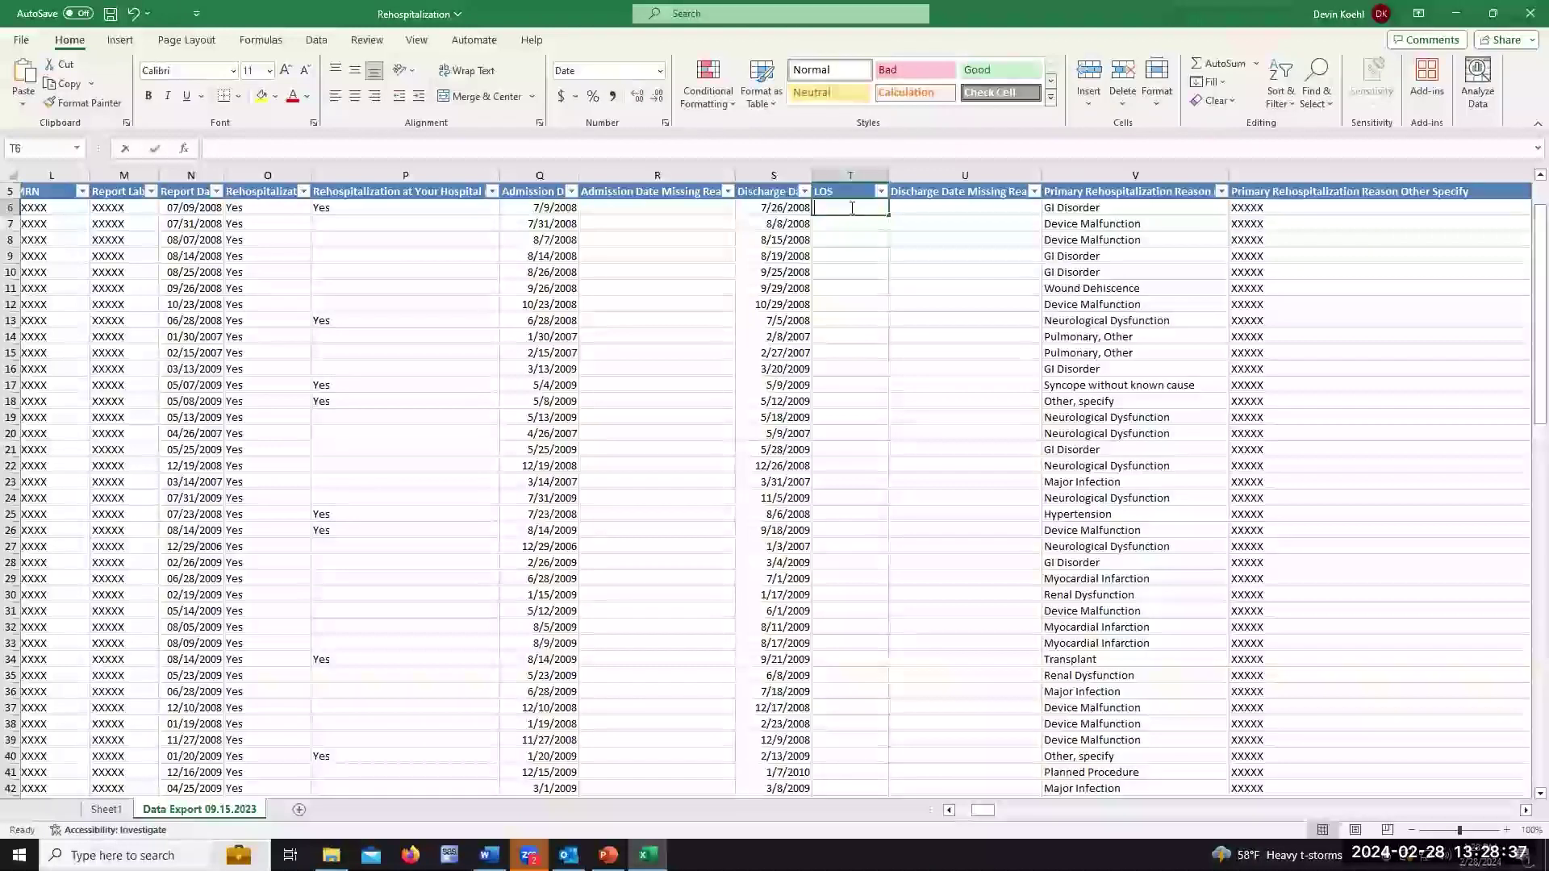
text(=)
click(781, 208)
text(-)
click(557, 209)
key(Return)
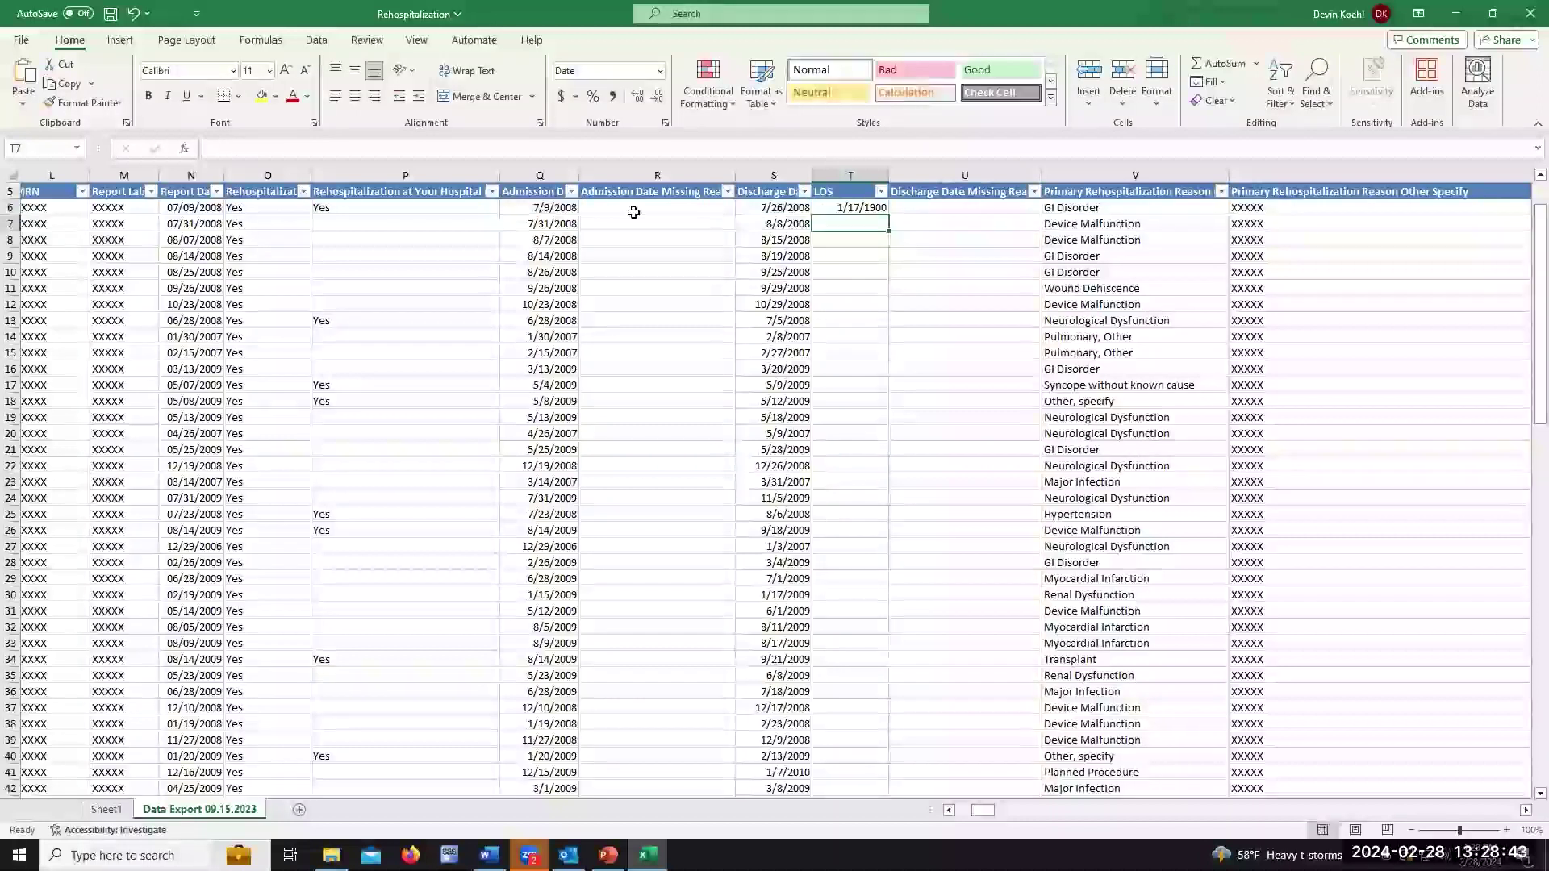
- Format the LOS result in T6 as Number and fill its formula down through row 105
click(853, 209)
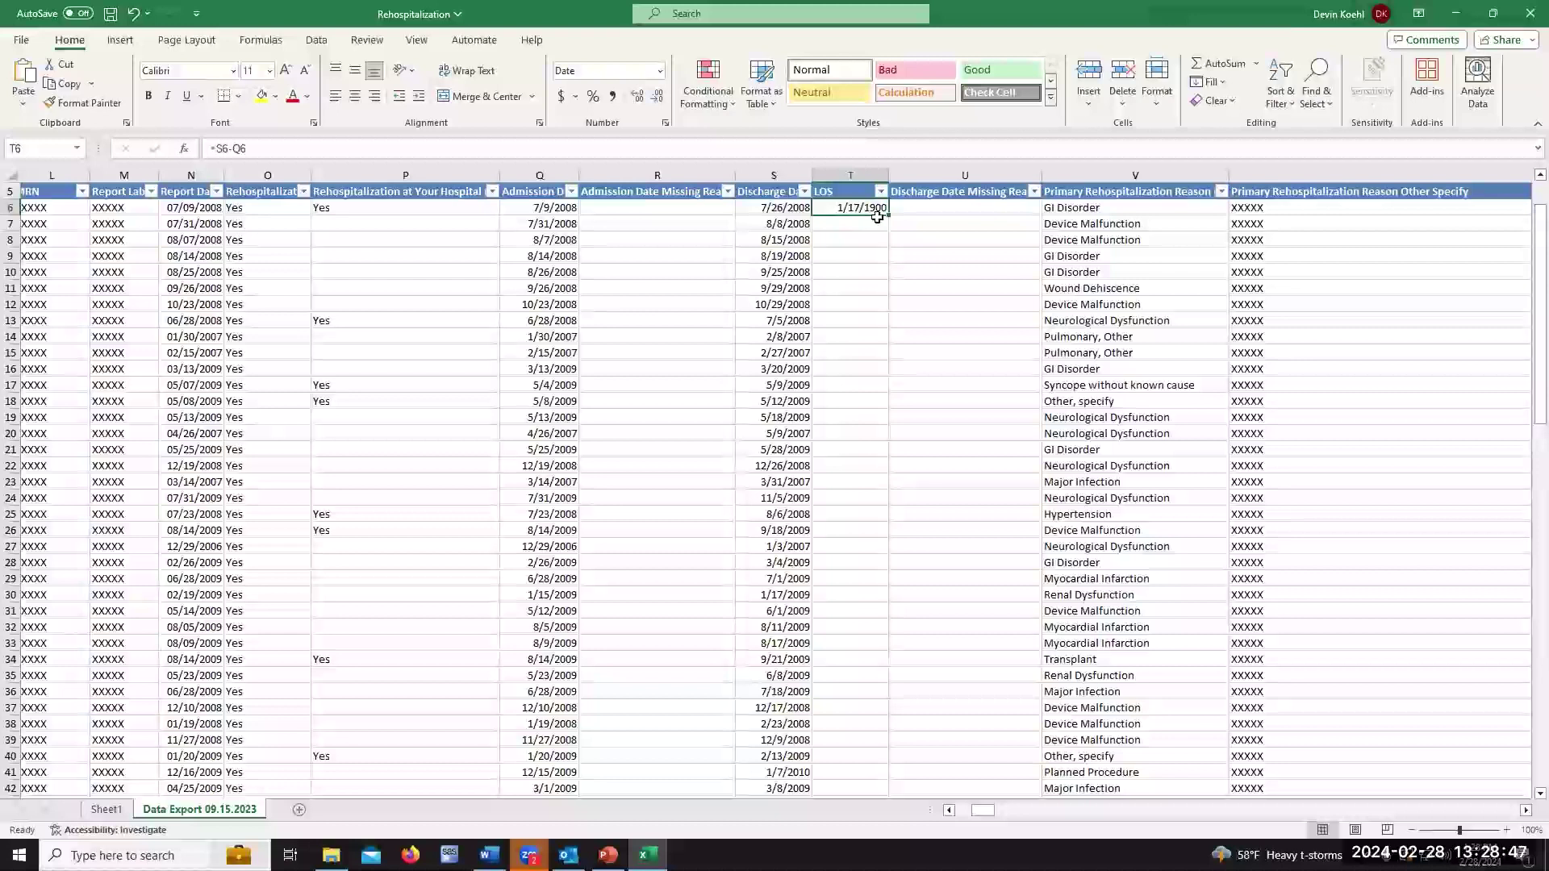
right_click(871, 212)
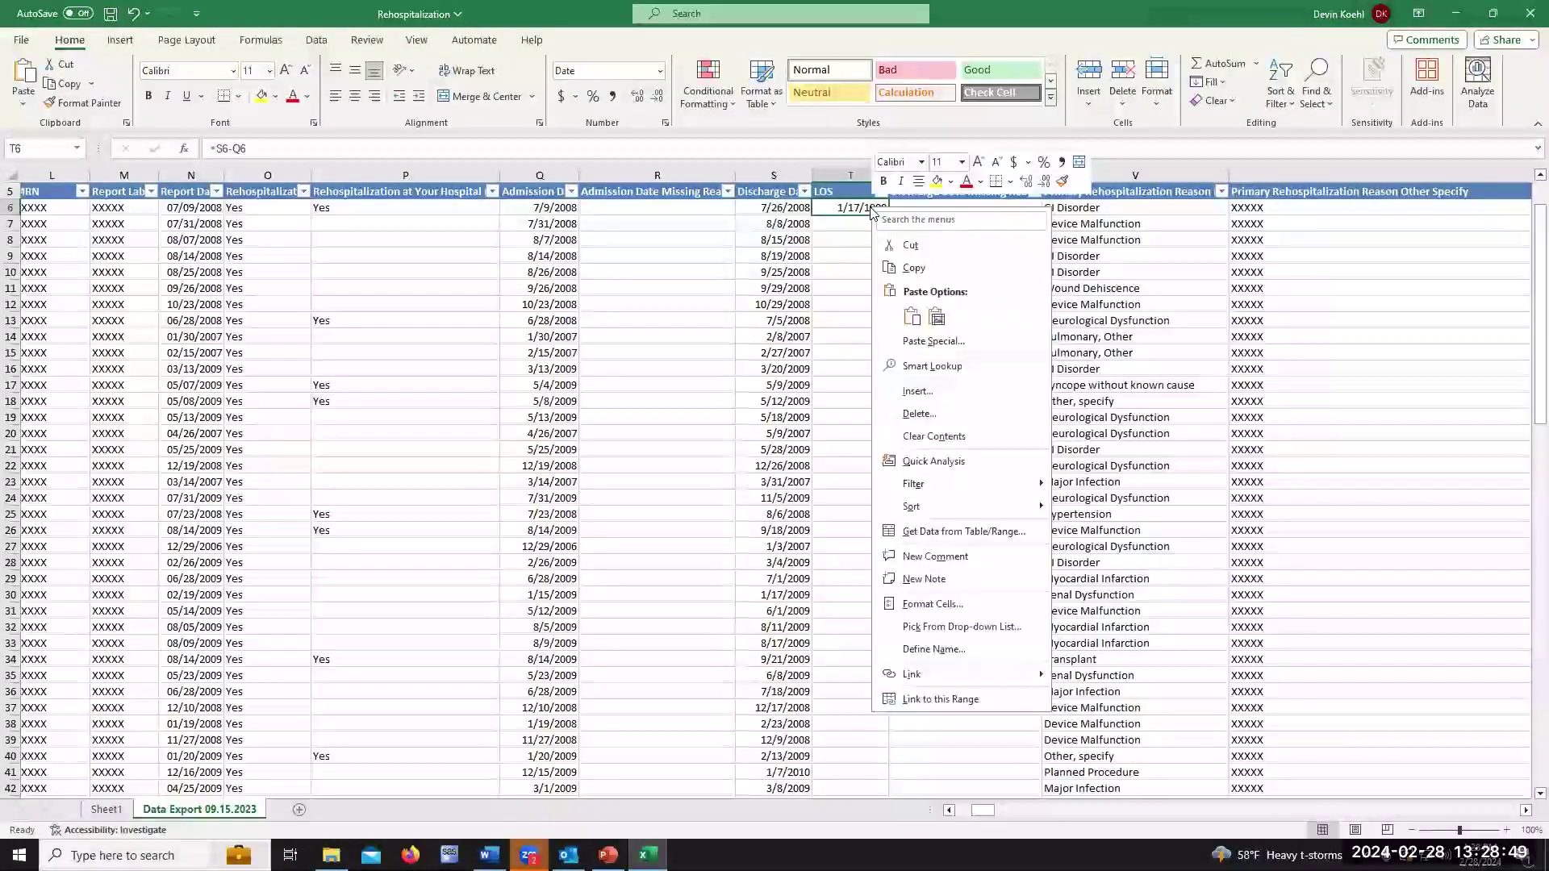
click(928, 604)
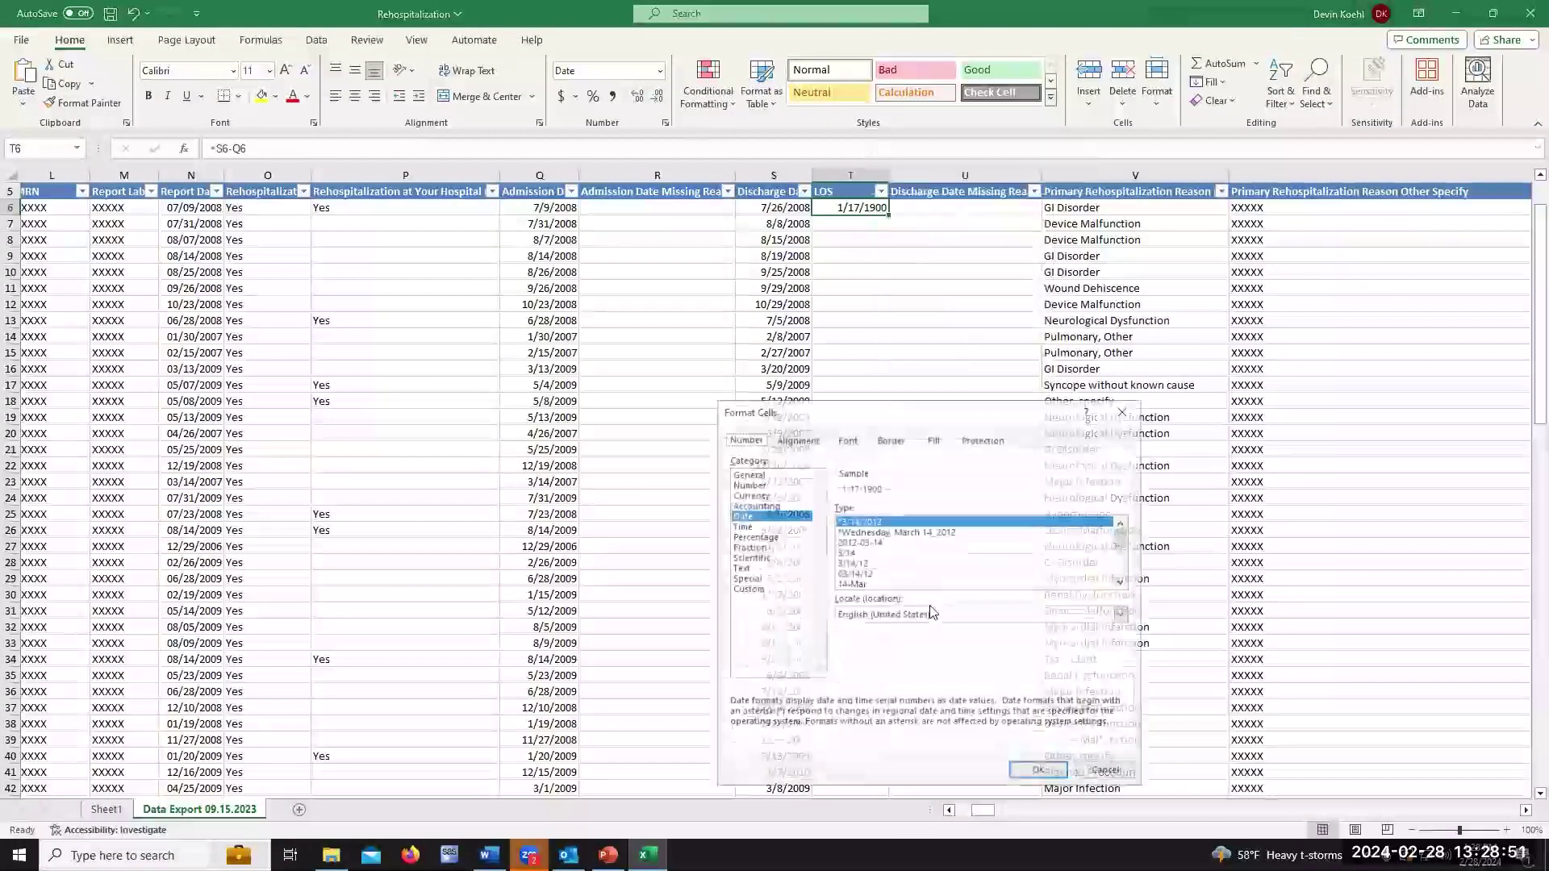
click(747, 485)
click(1040, 772)
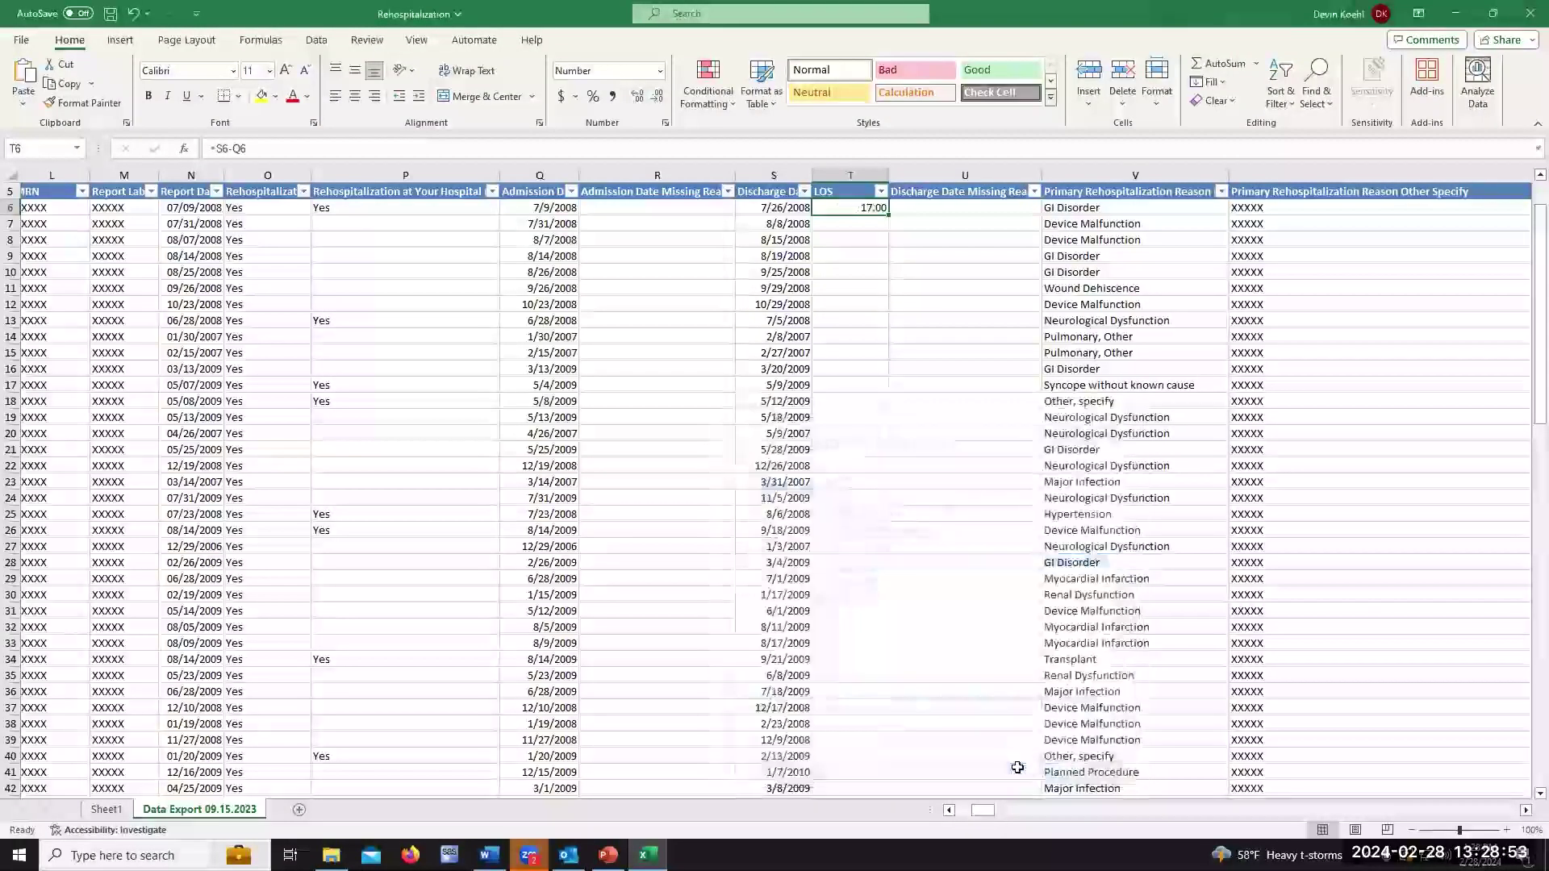
drag(887, 214, 850, 753)
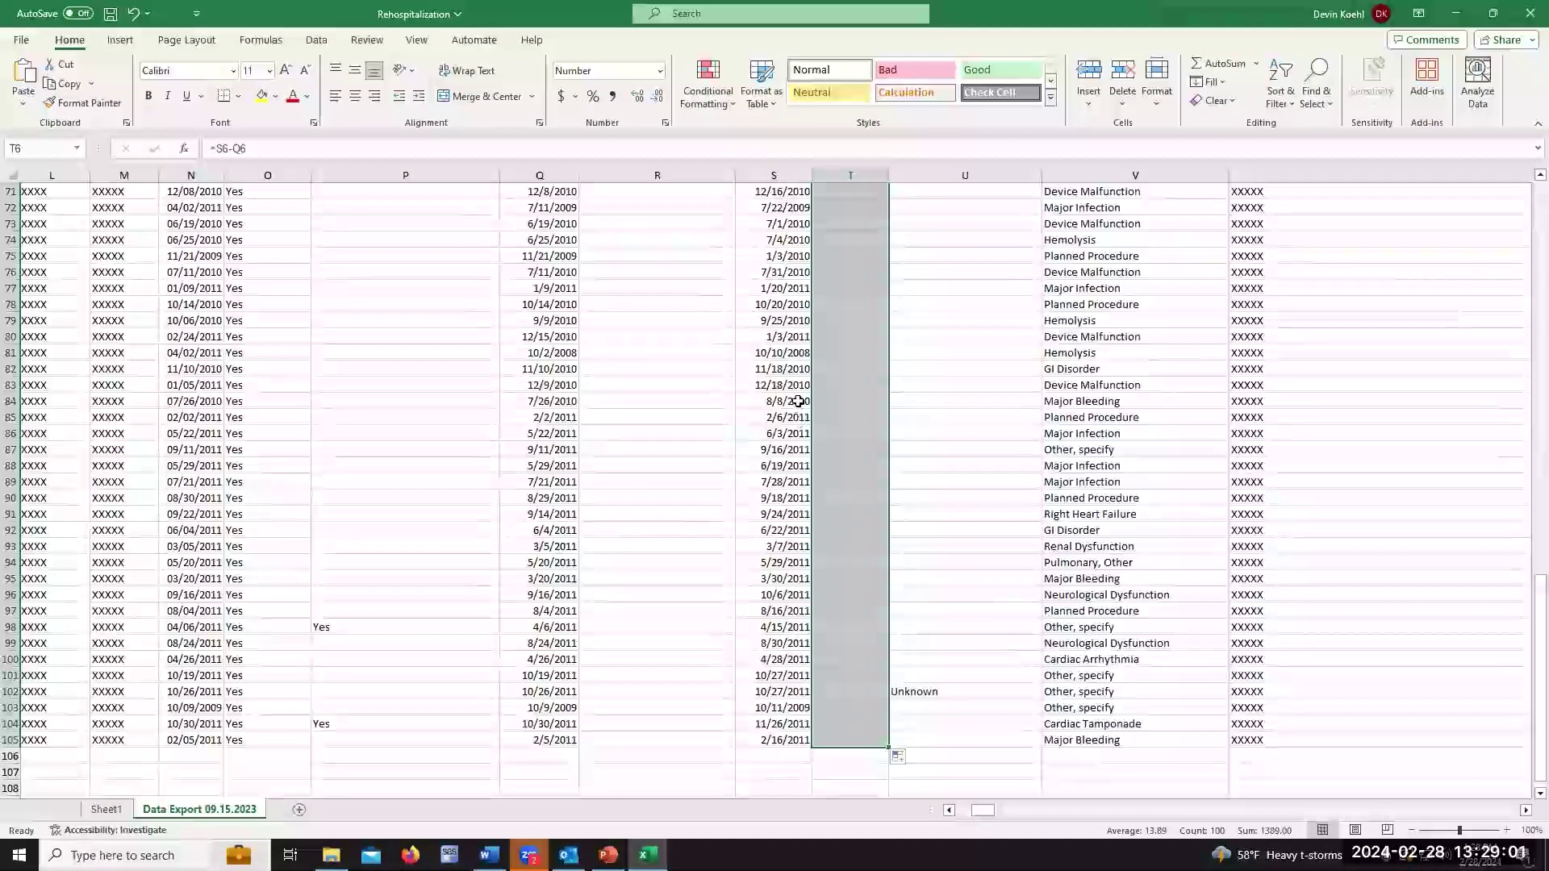
scroll(799, 400, up, 20)
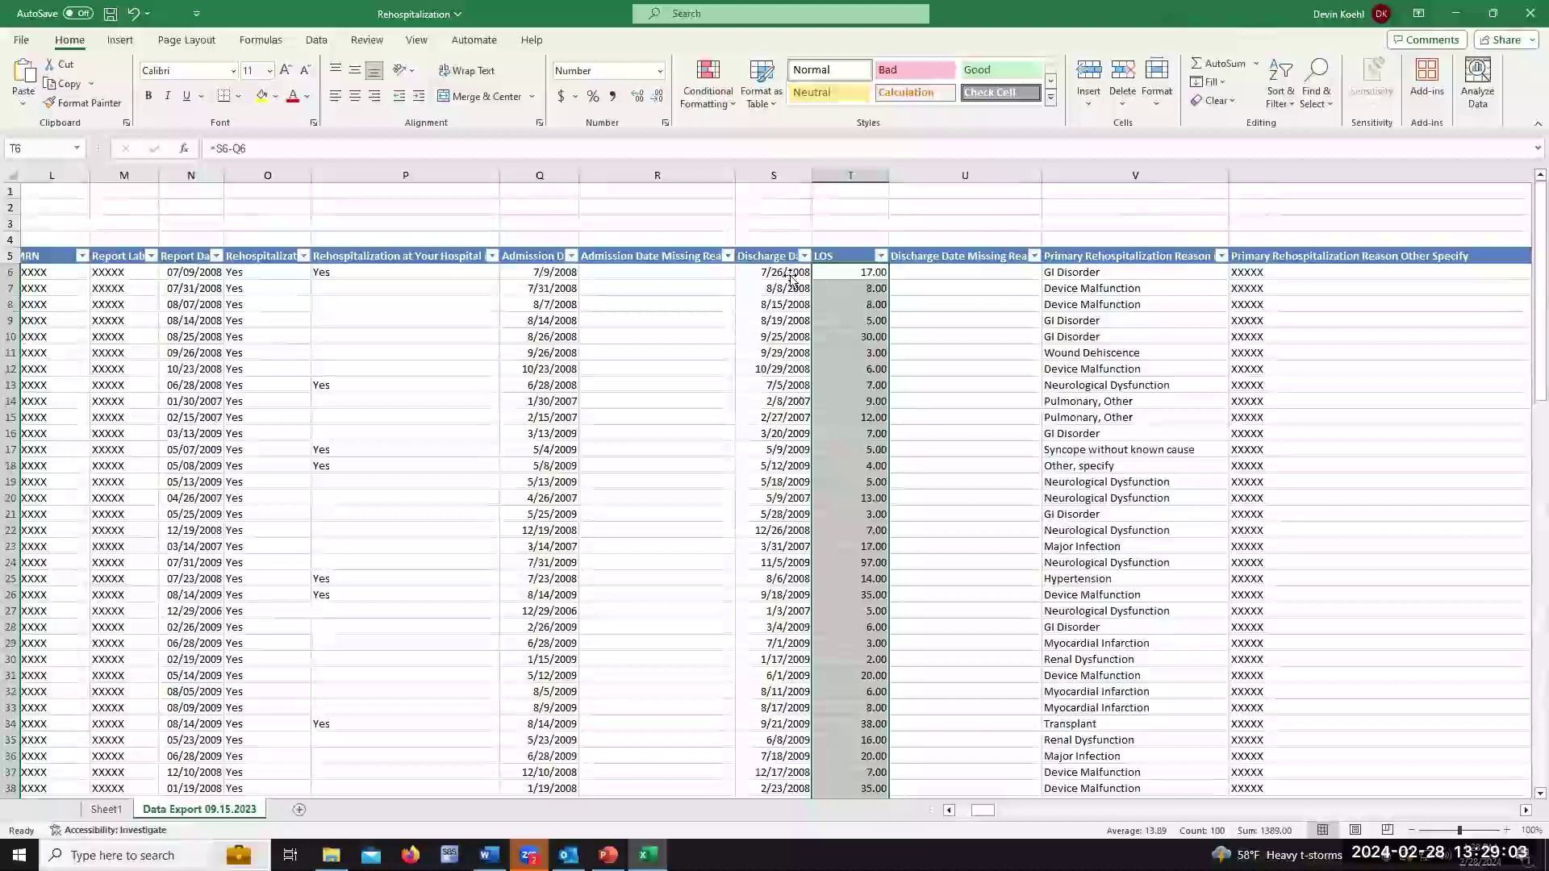
click(791, 276)
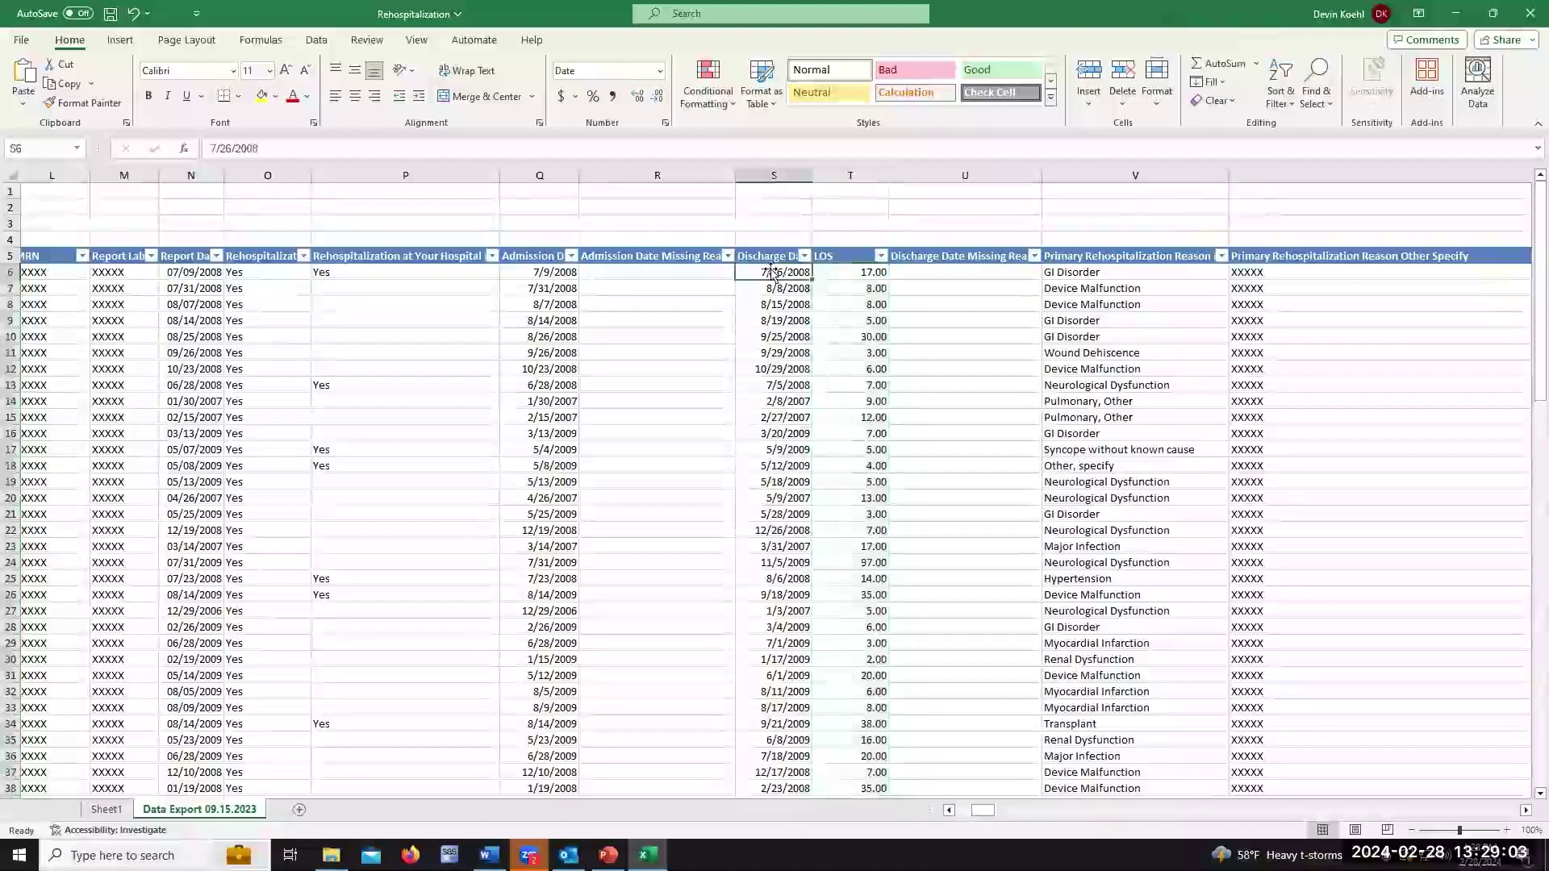
- Select the LOS column from its header in row 5 through row 105 and insert a histogram of it
click(823, 255)
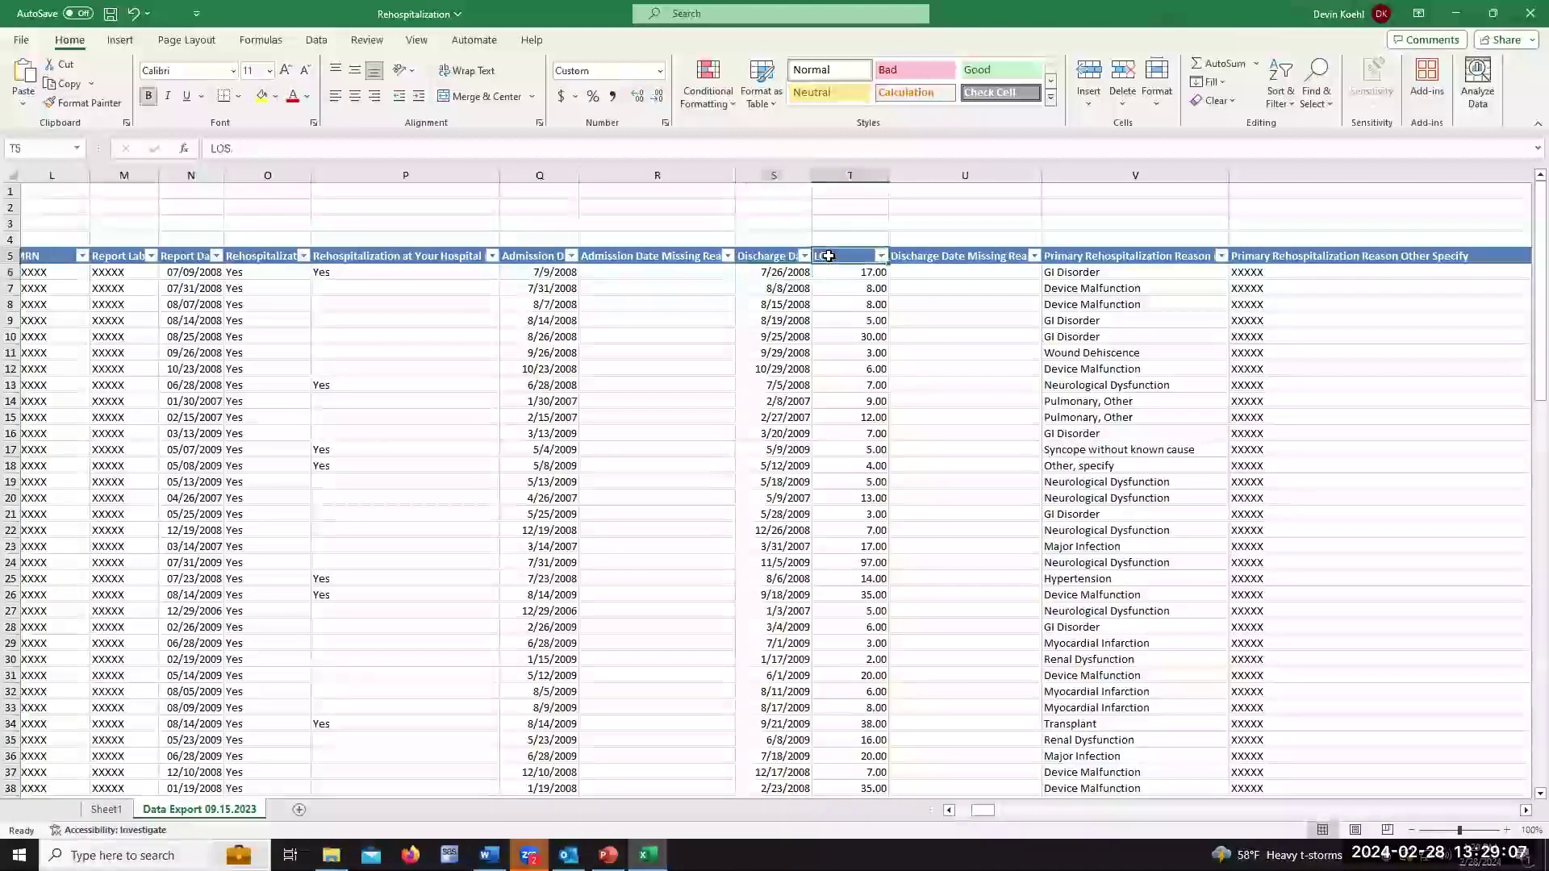
scroll(824, 506, down, 18)
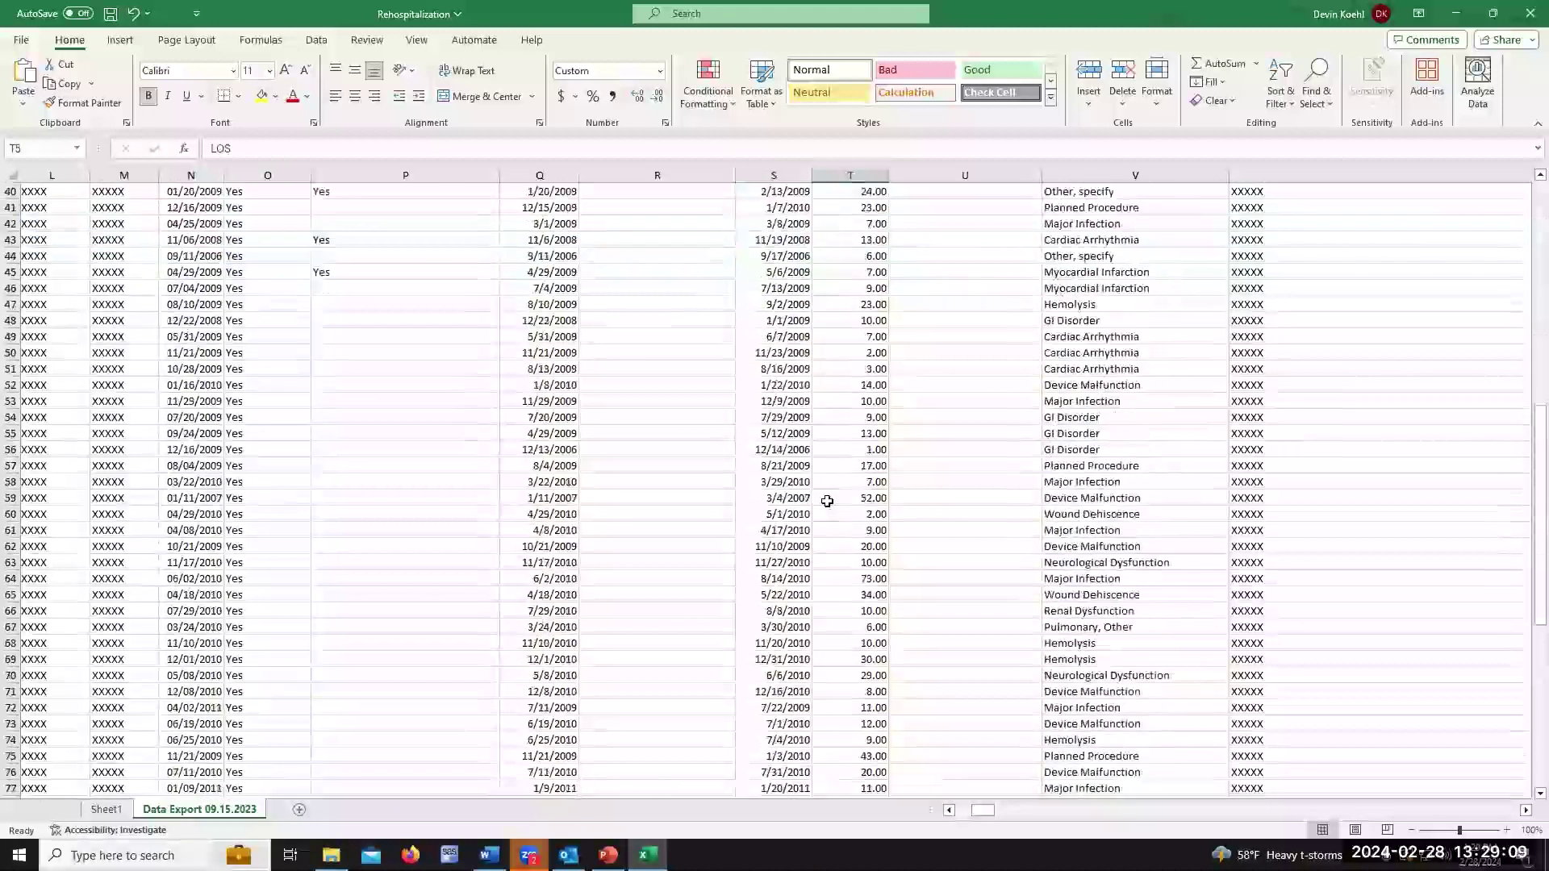
scroll(827, 501, down, 8)
shift+click(875, 612)
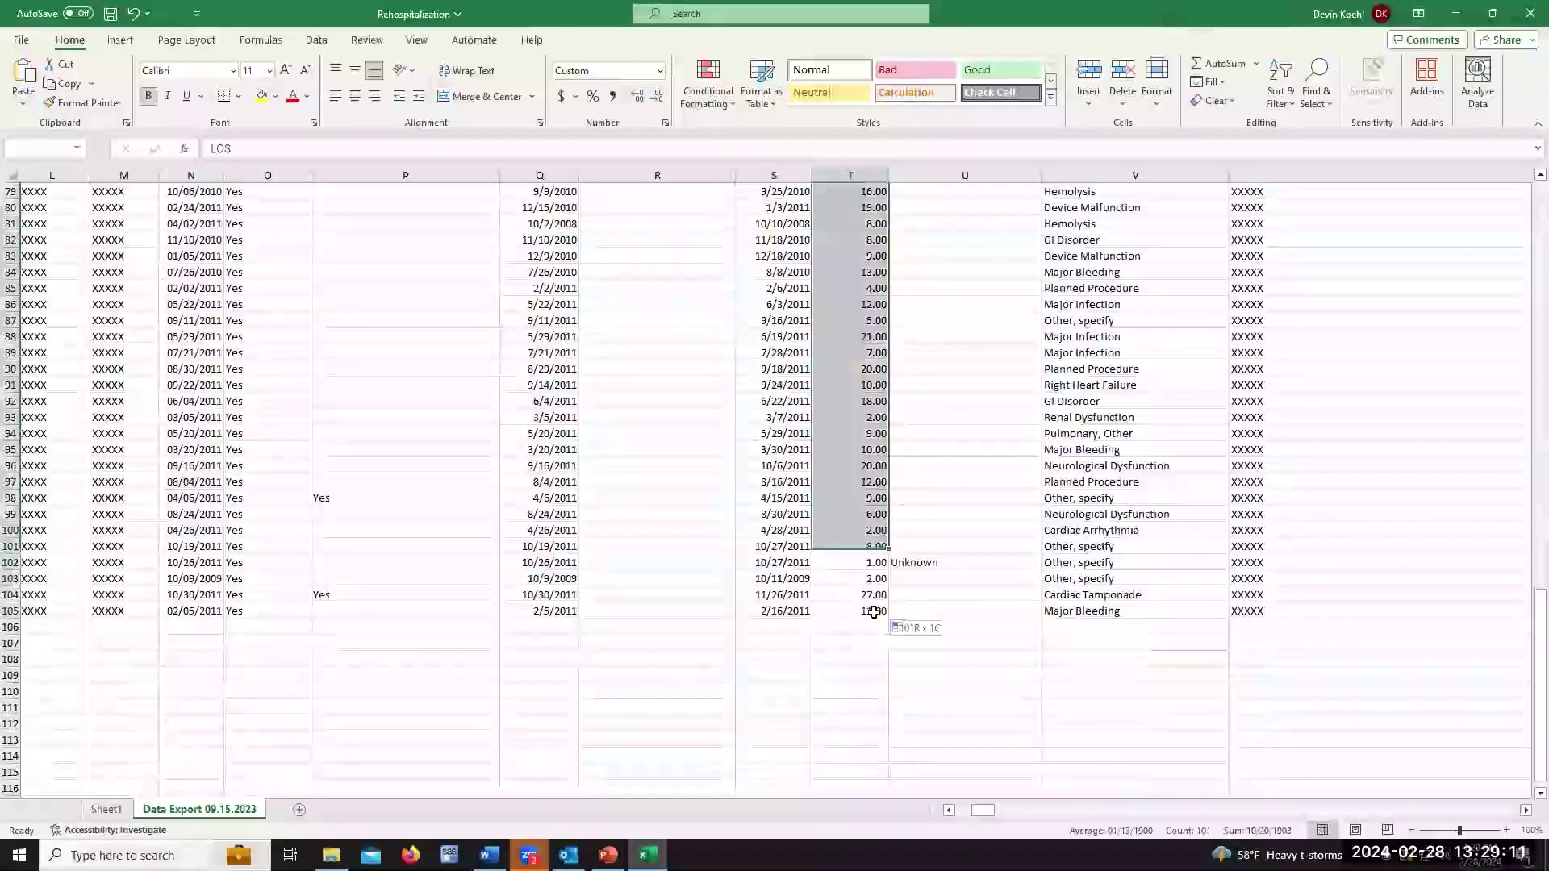
click(121, 40)
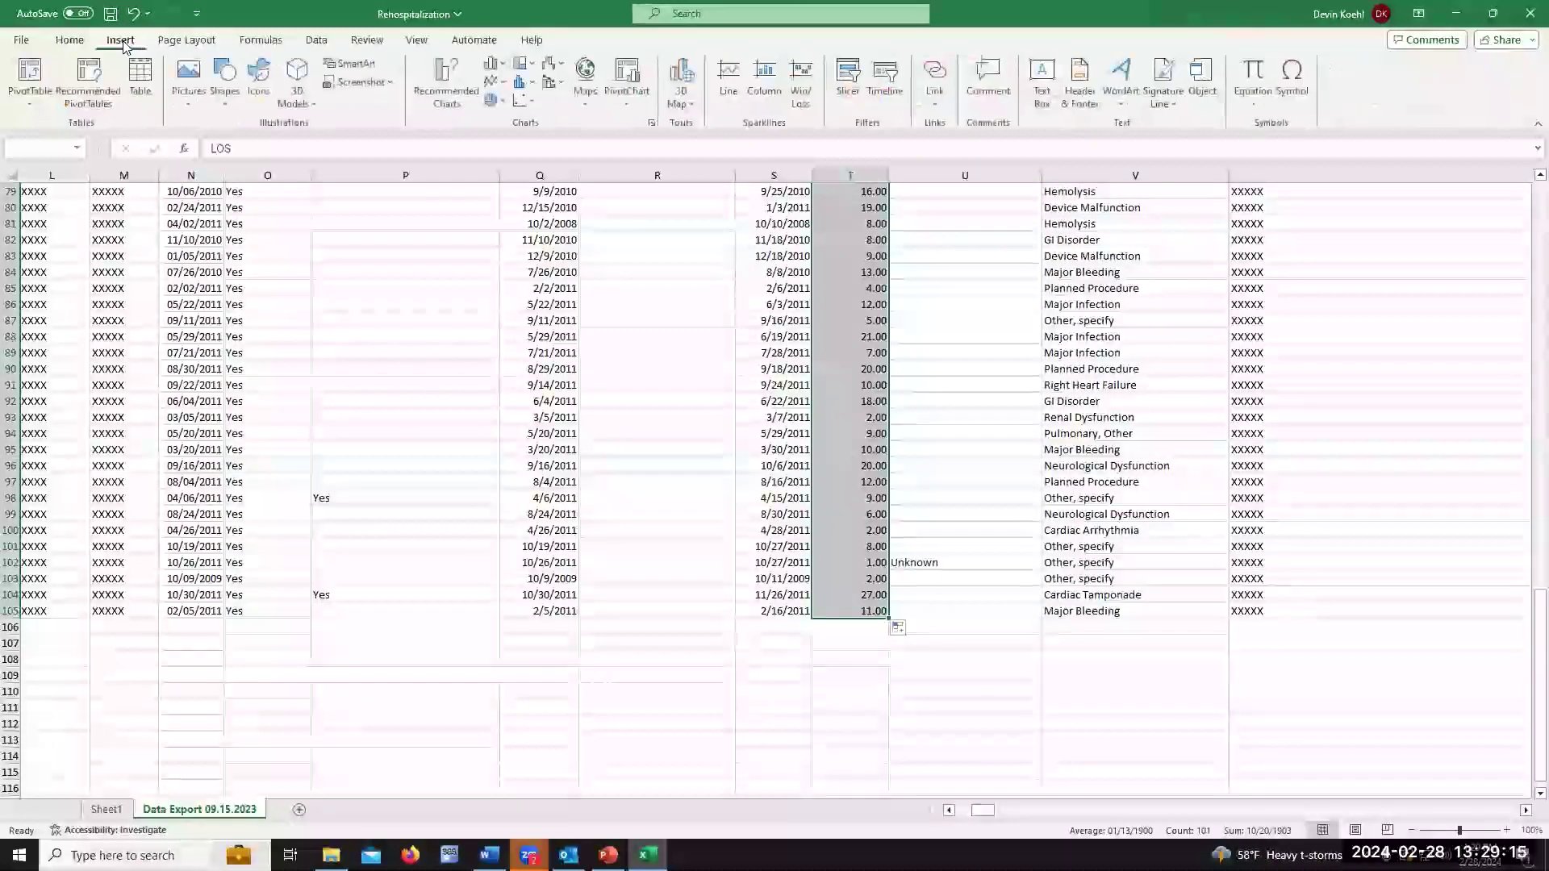
click(447, 91)
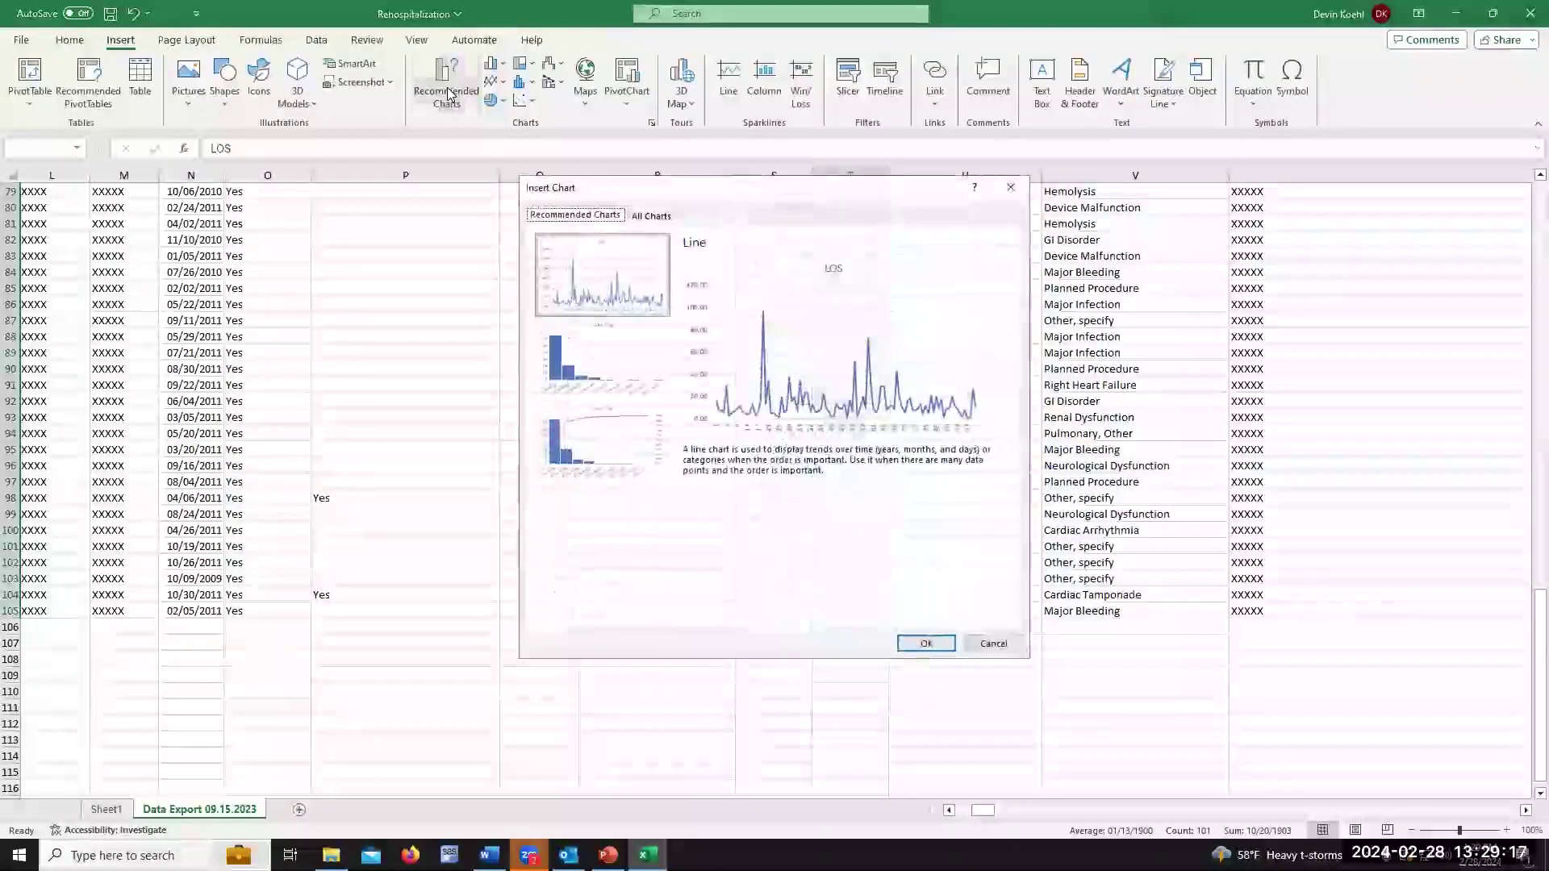
click(653, 216)
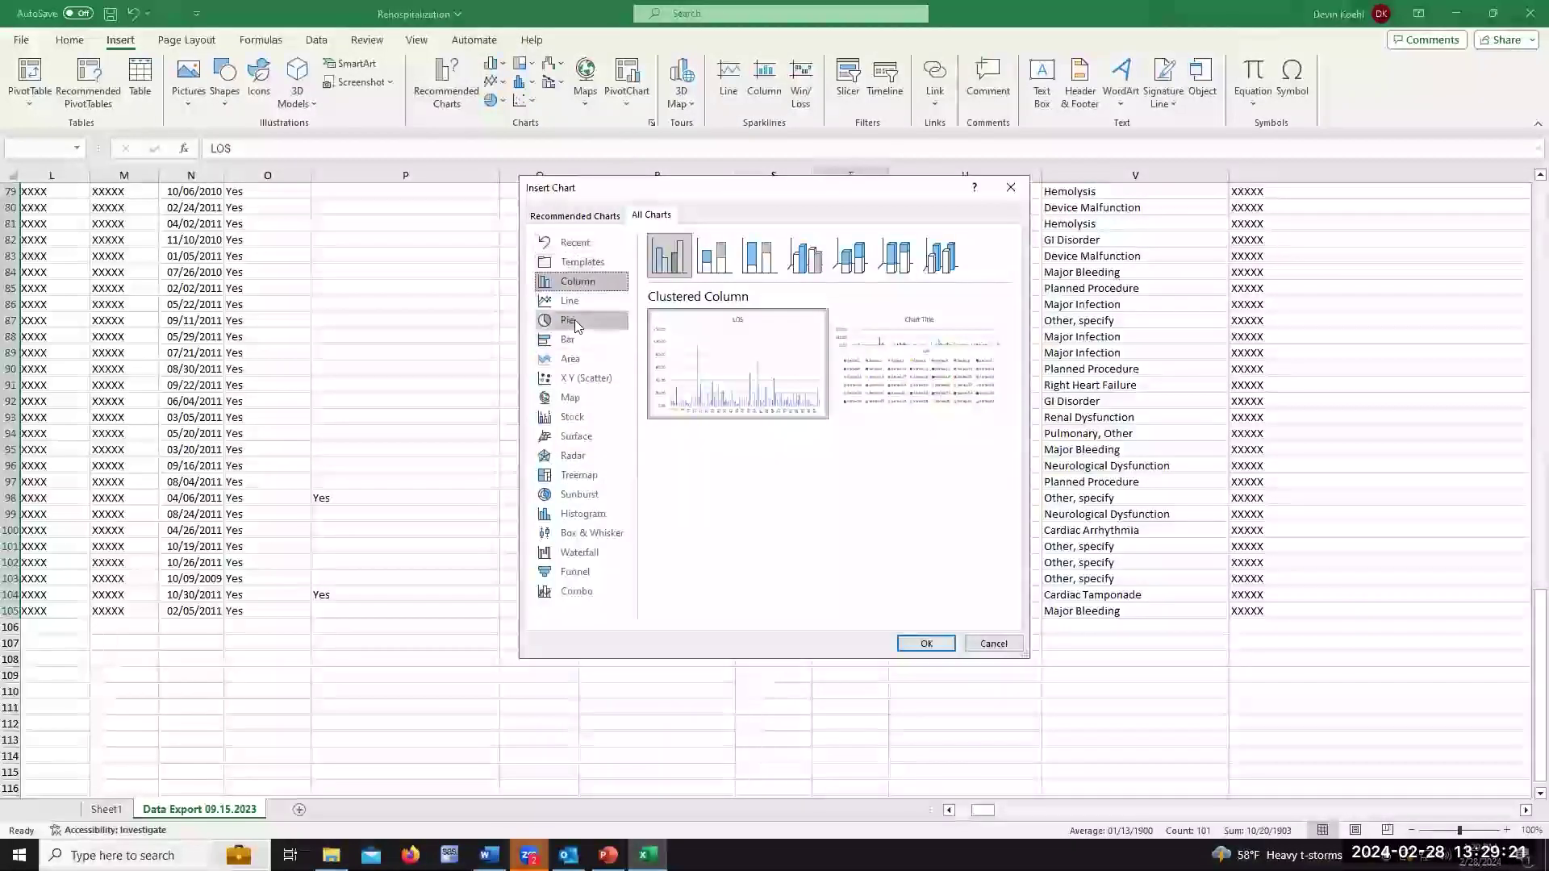
click(568, 342)
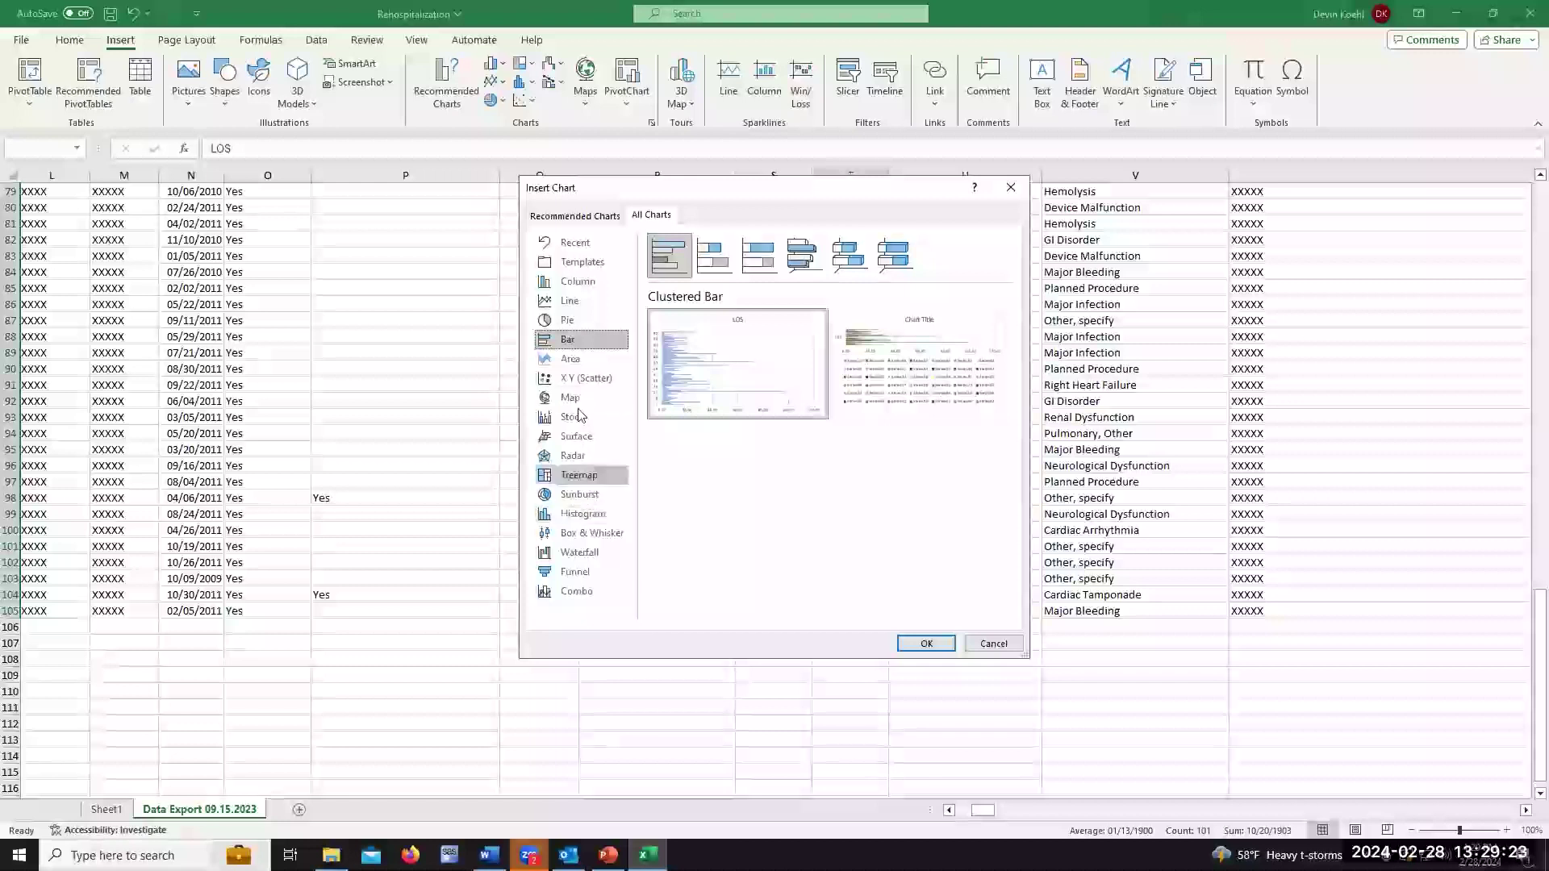
click(577, 521)
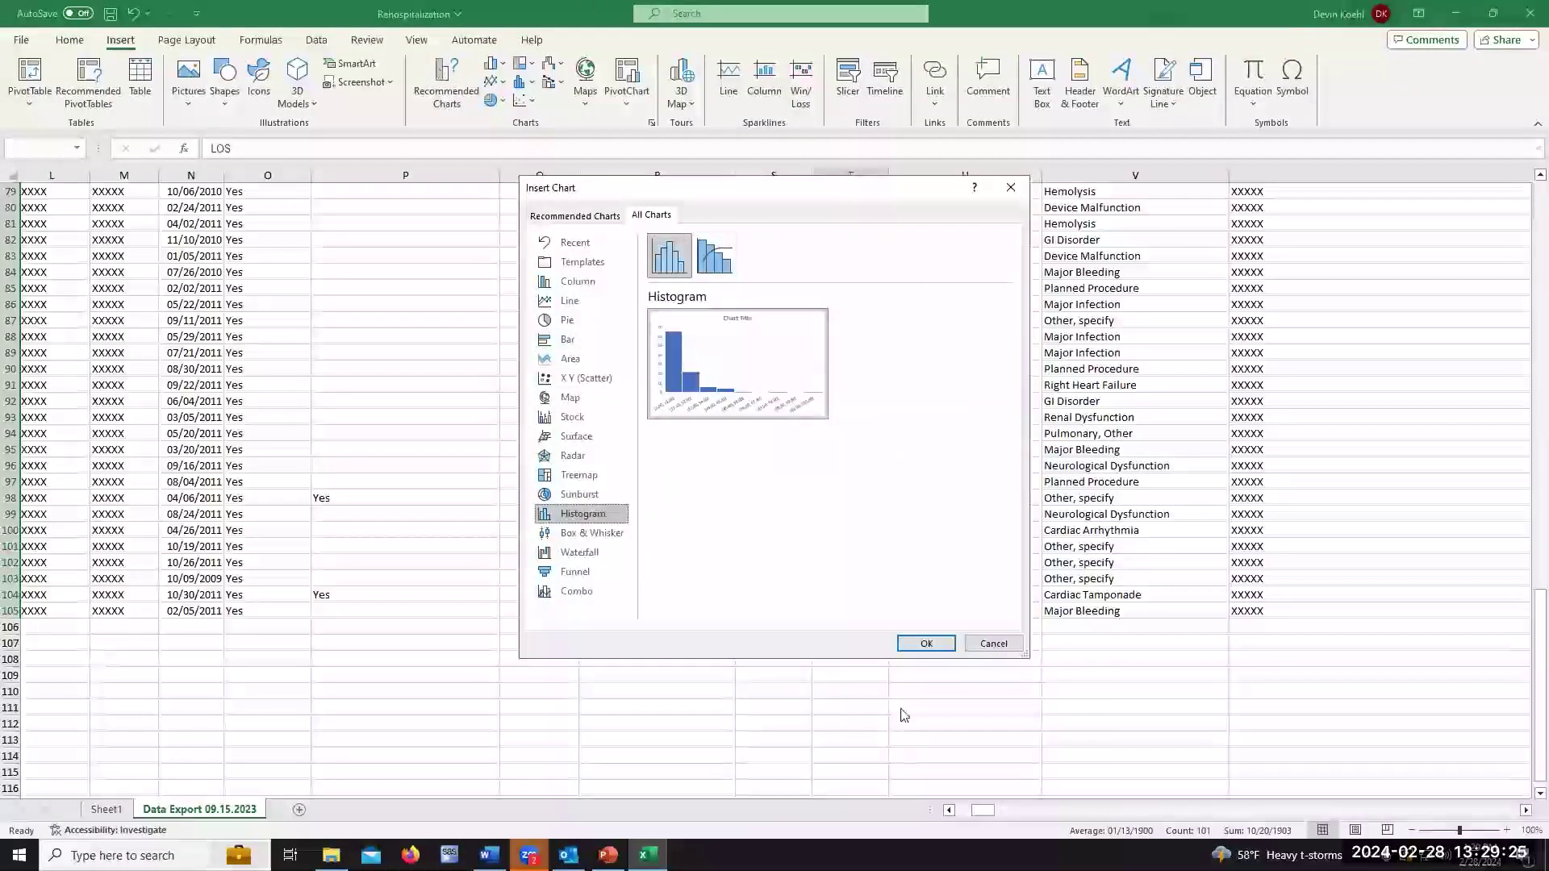
click(920, 644)
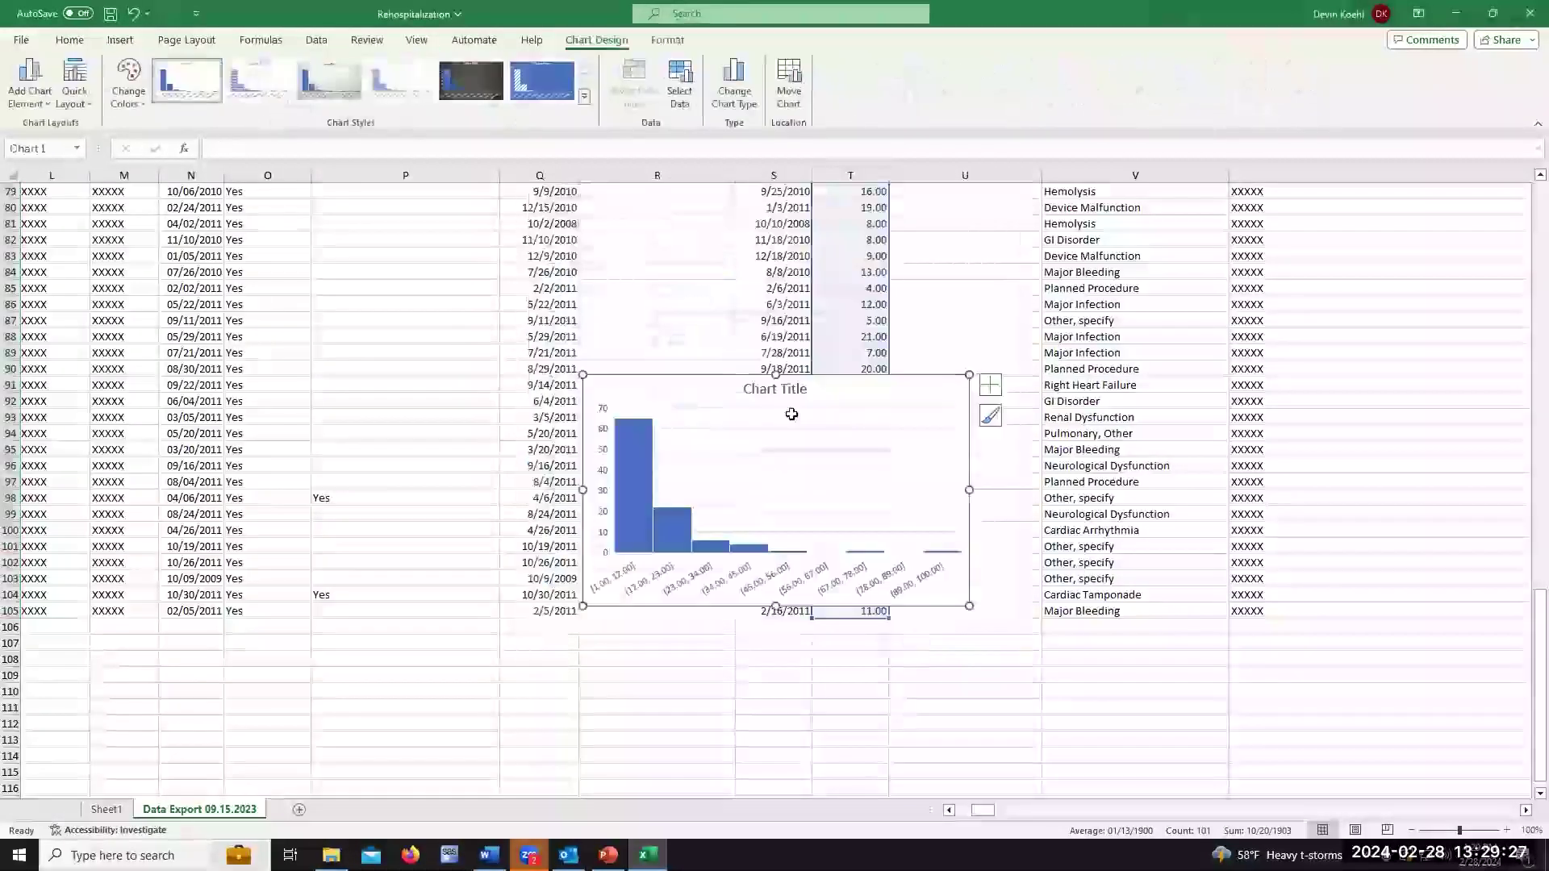
- Move the histogram clear of the LOS values and add data labels to its bars
drag(882, 391, 642, 426)
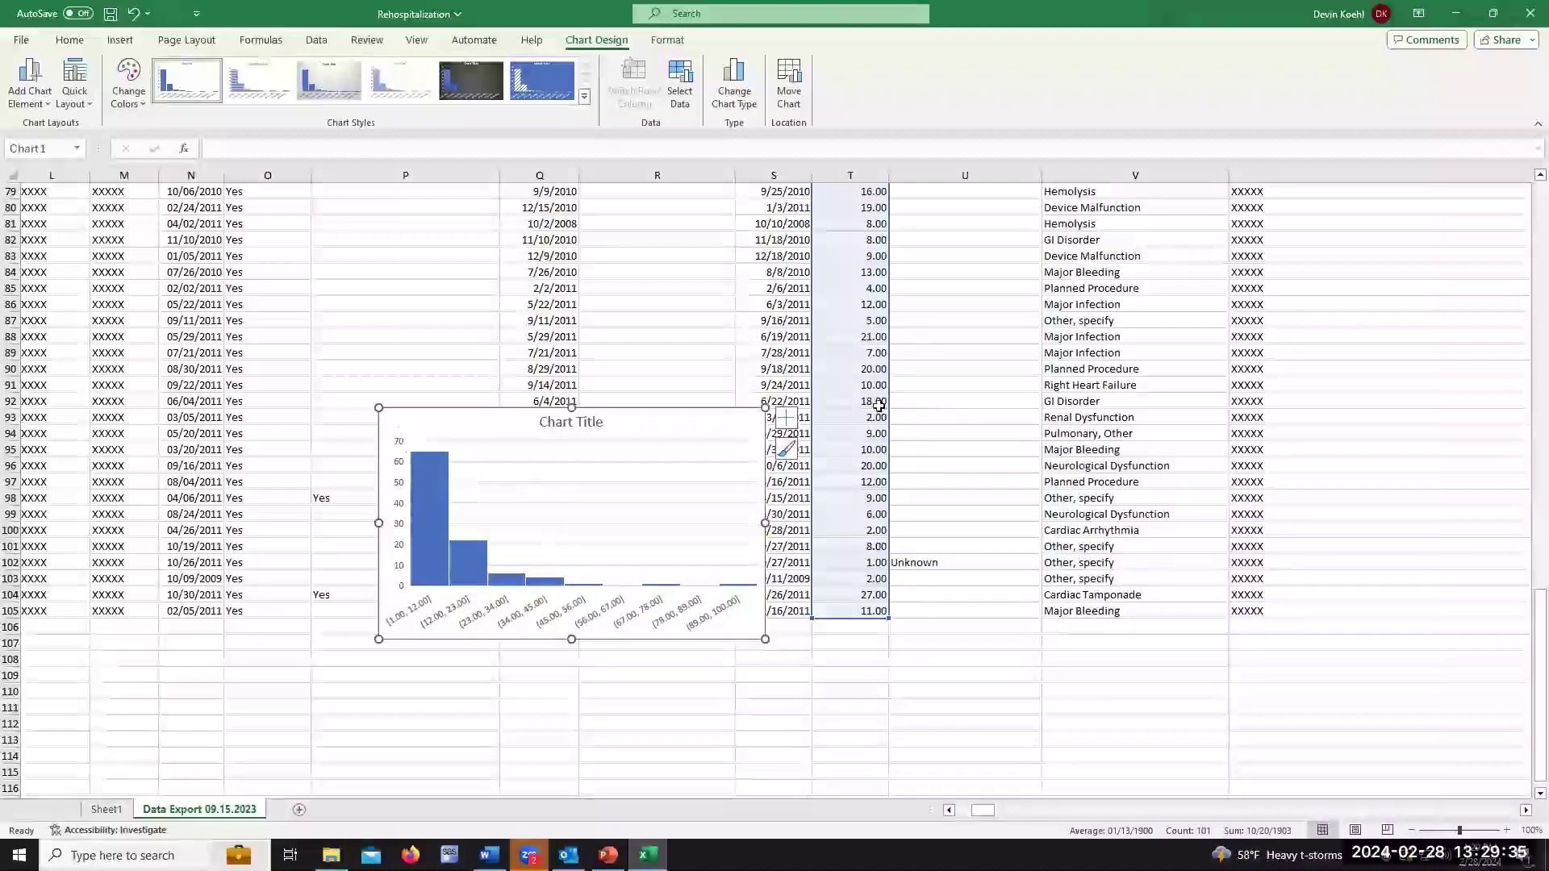
click(786, 420)
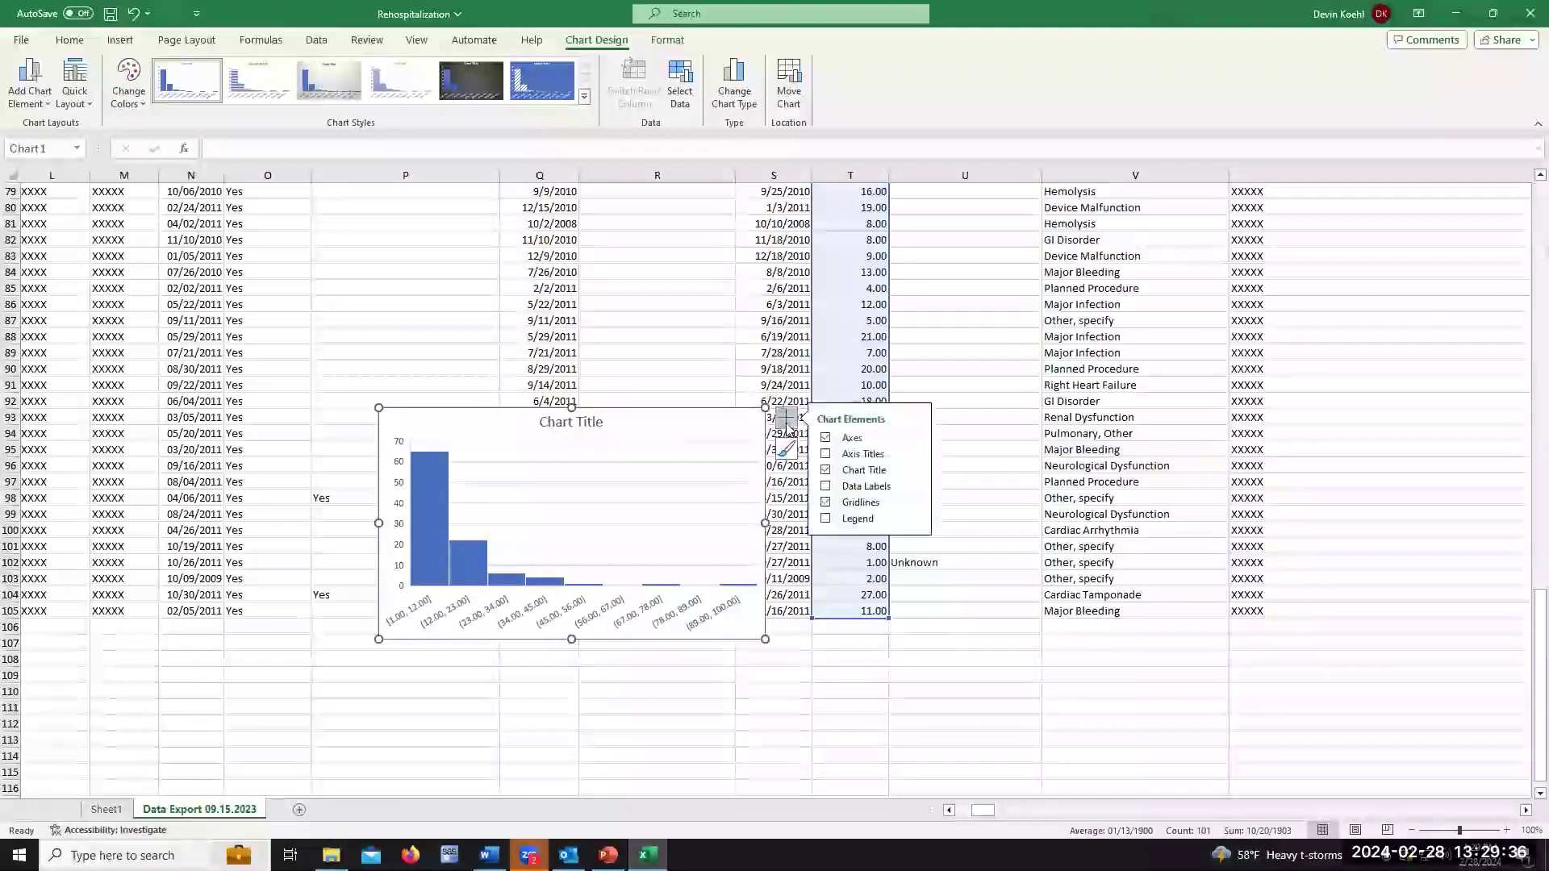
click(831, 486)
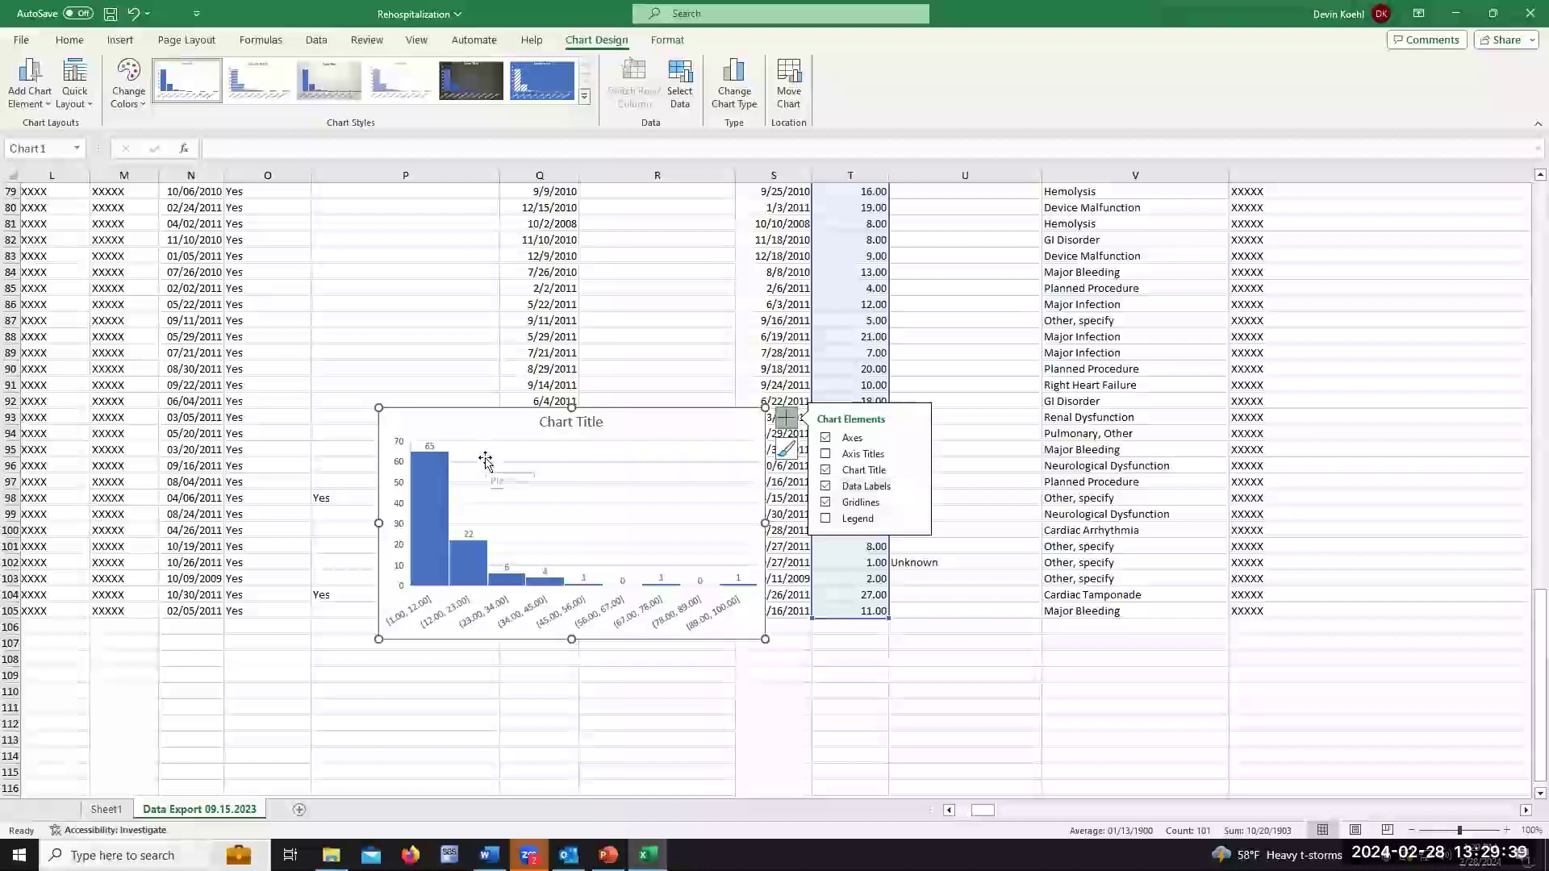
click(433, 487)
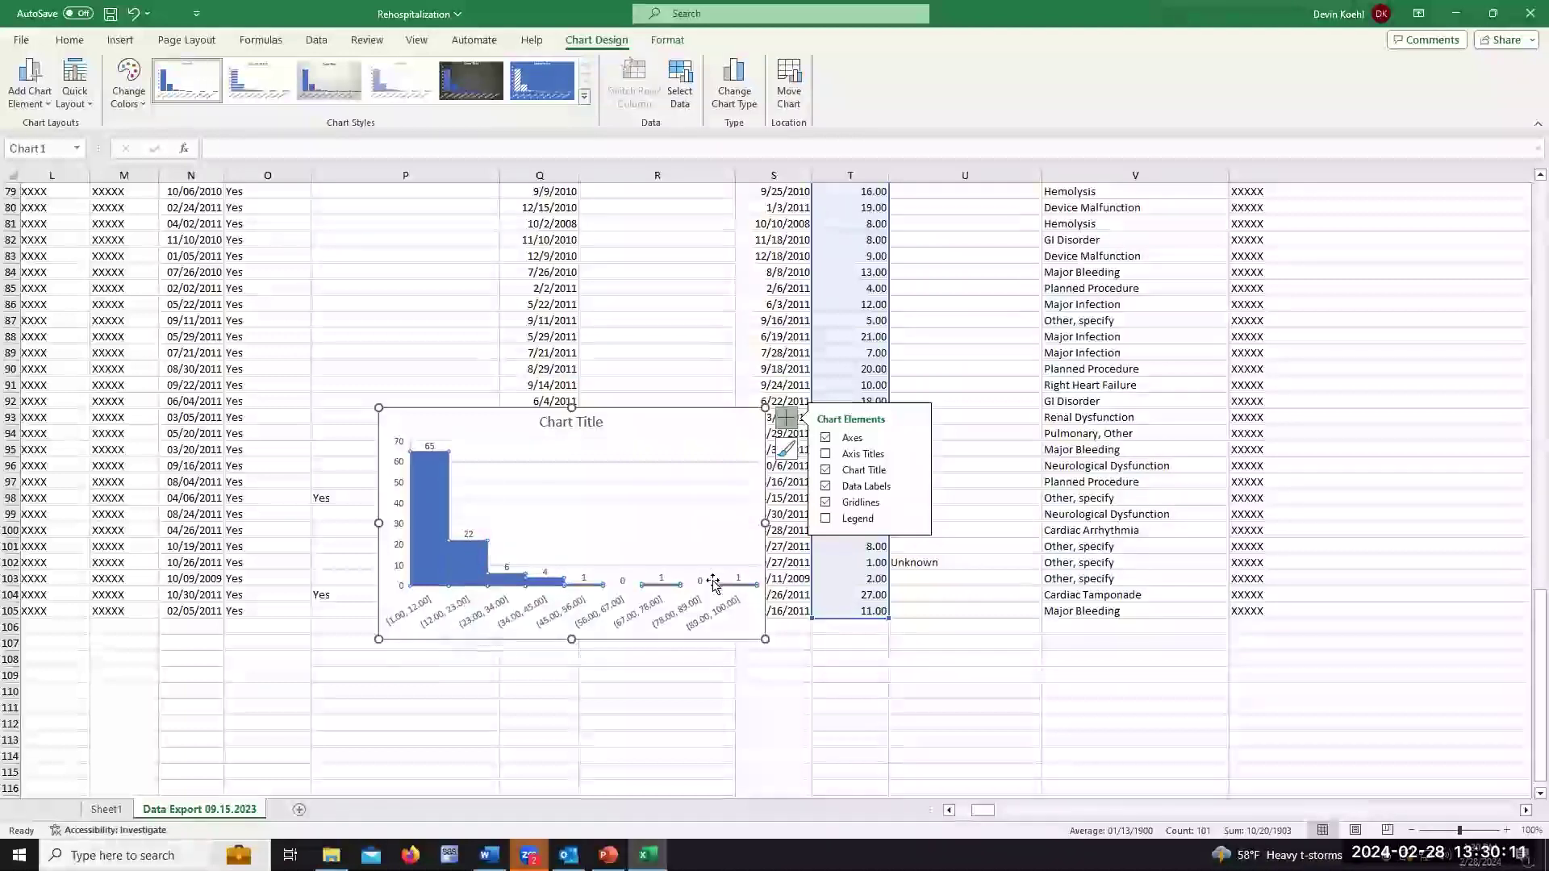
- Shift the histogram slightly up and right, and retitle it with the presenter's first name followed by "Cool Chart!"
mouse_move(737, 586)
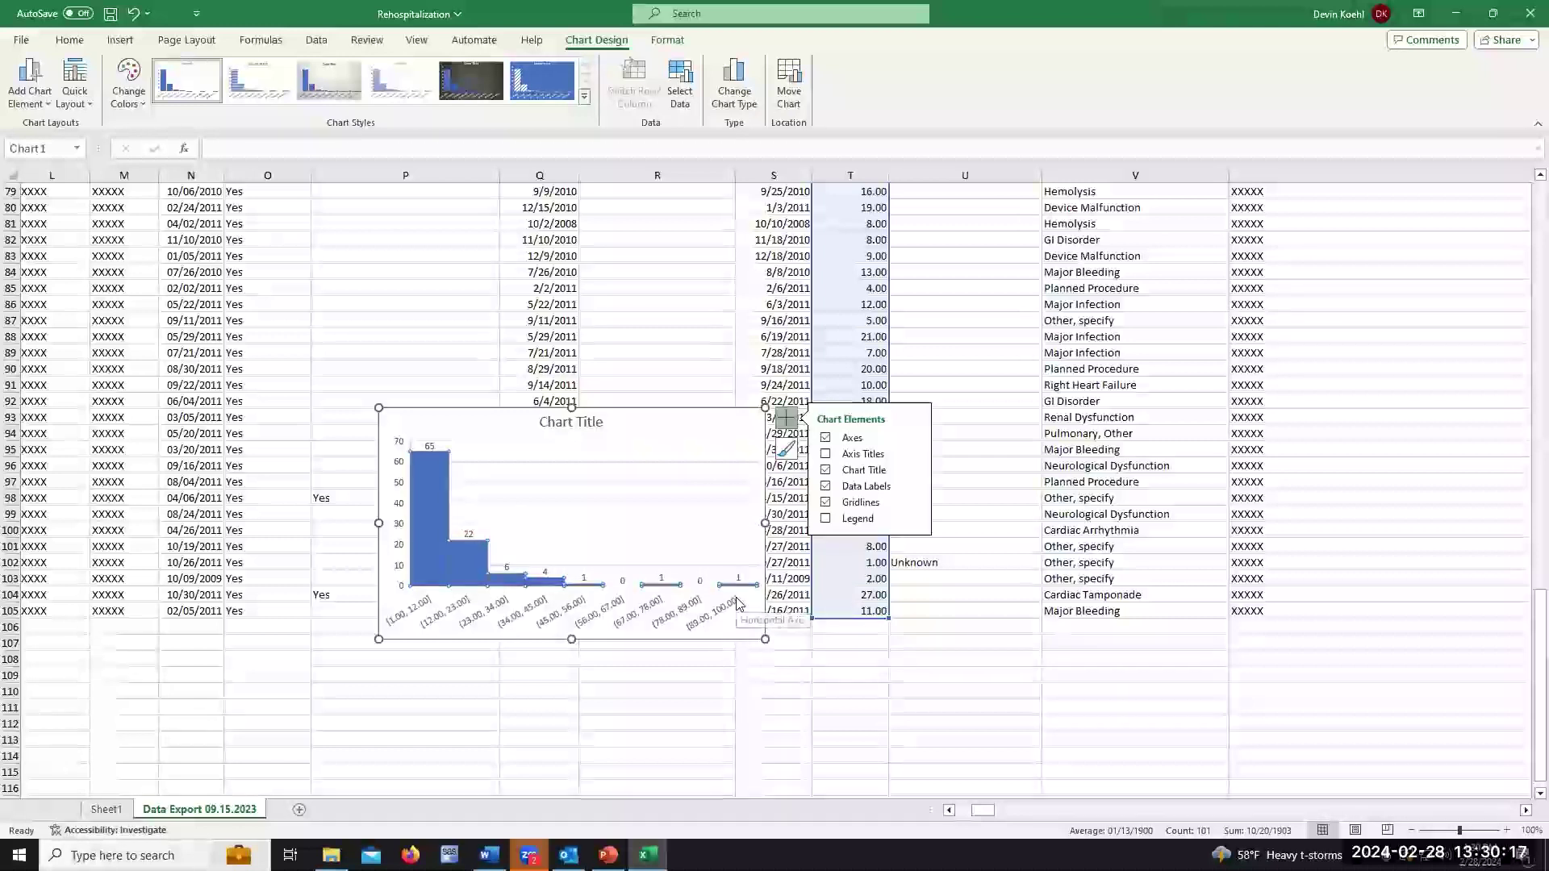
click(648, 425)
drag(647, 425, 671, 386)
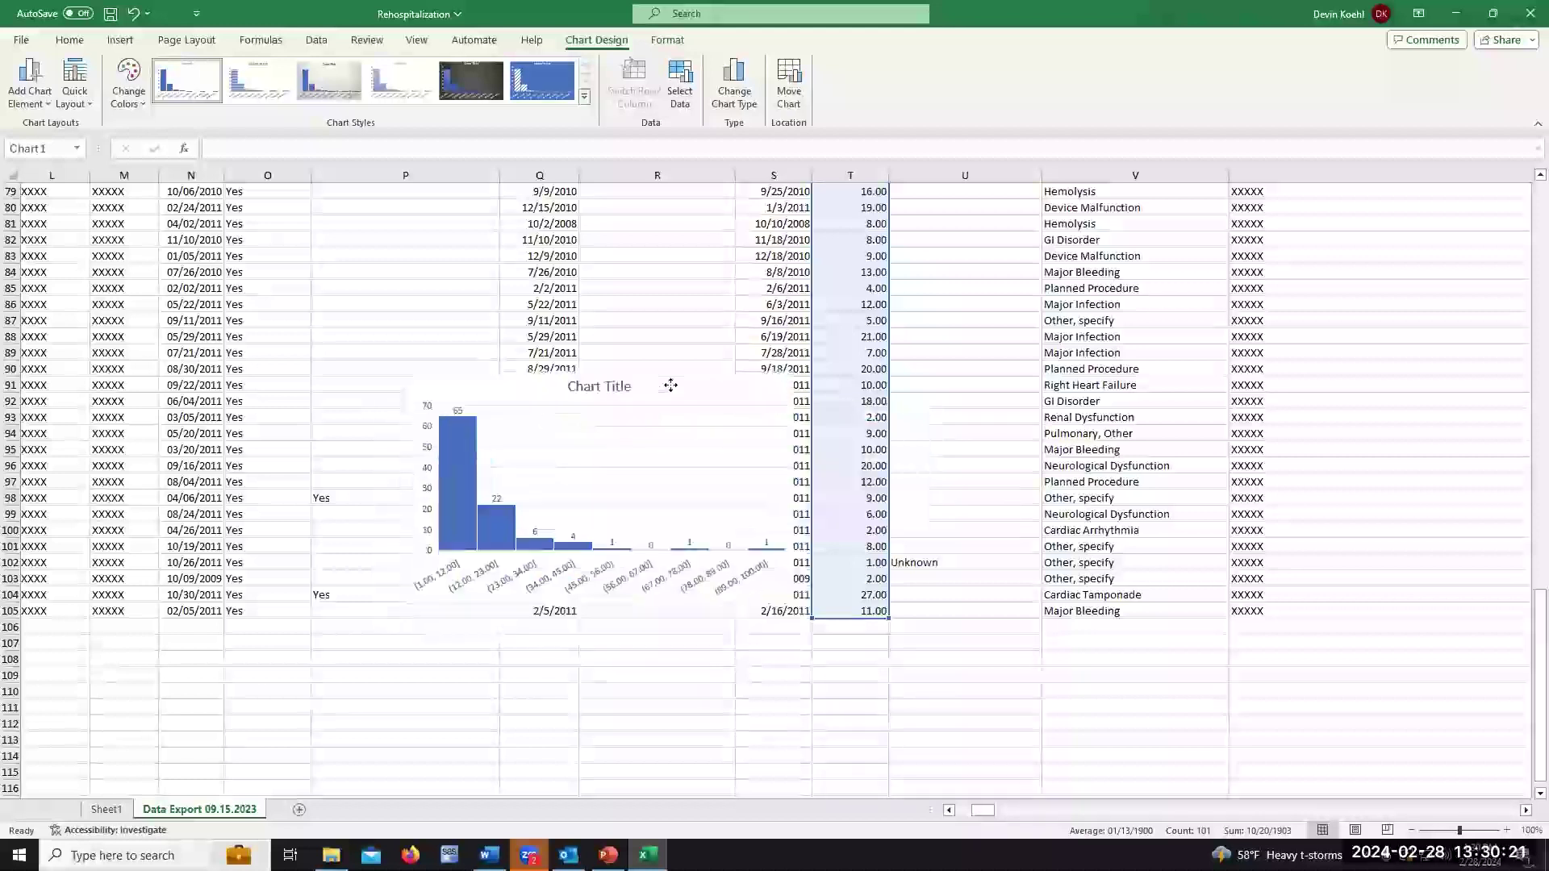
click(596, 385)
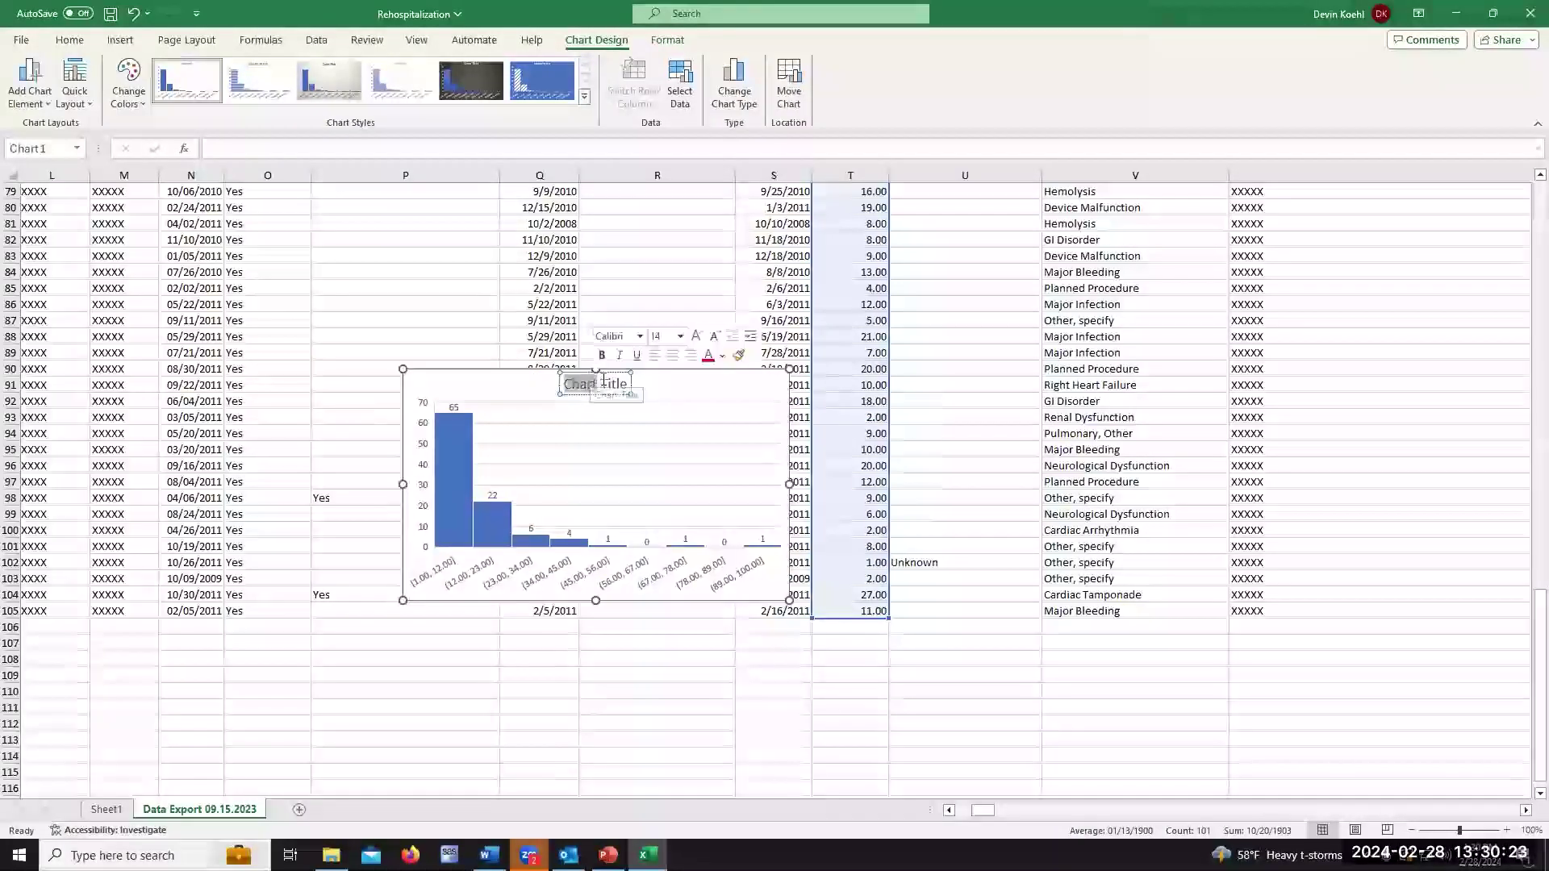
drag(563, 384, 643, 386)
text(D)
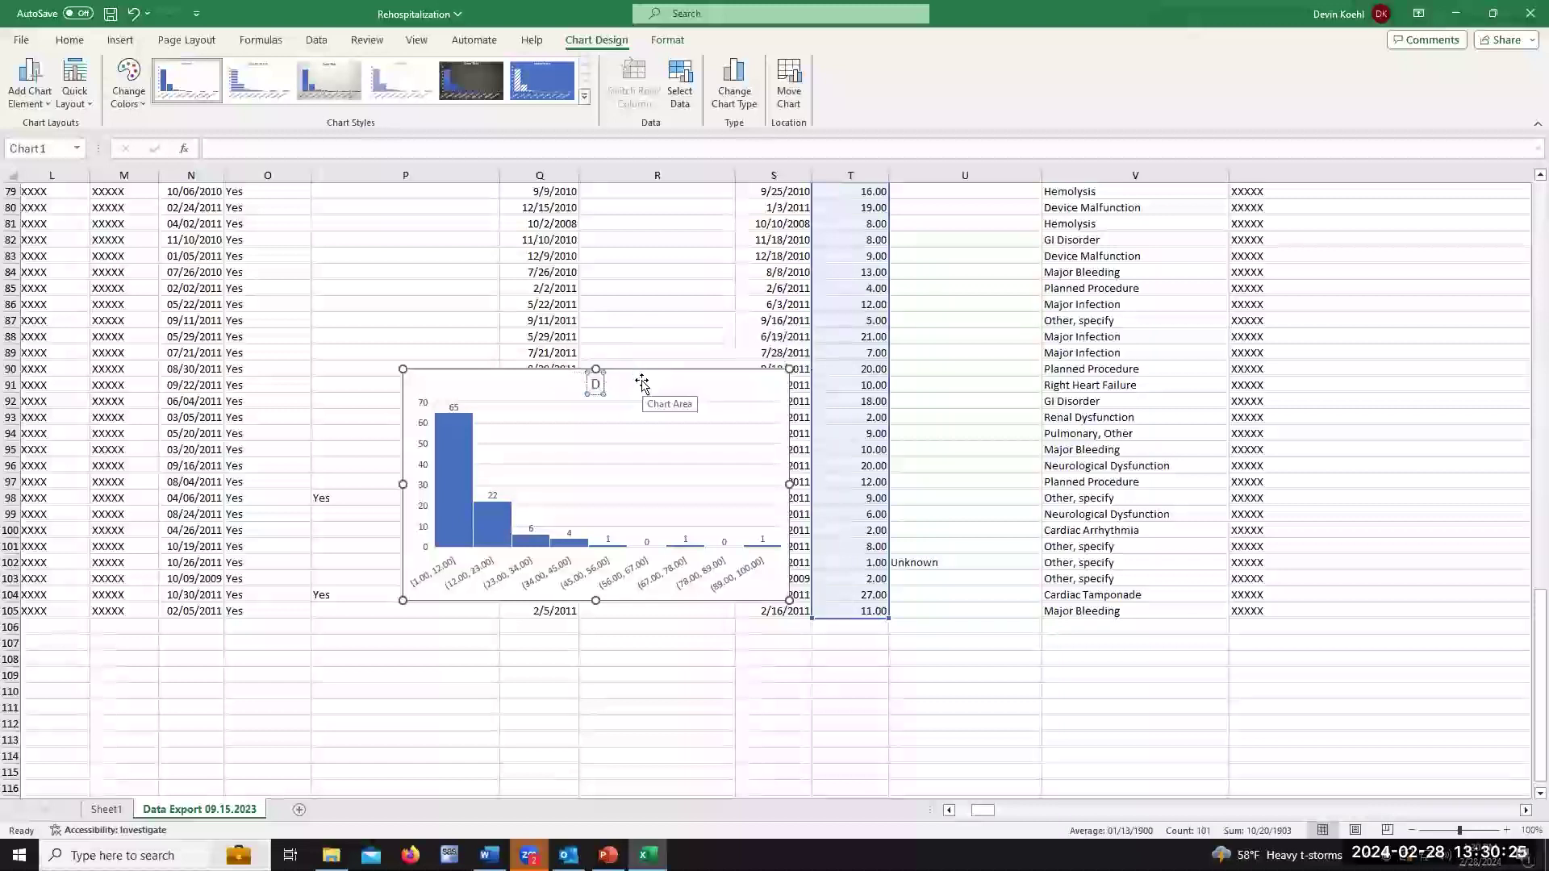
text(evins Cool Chart)
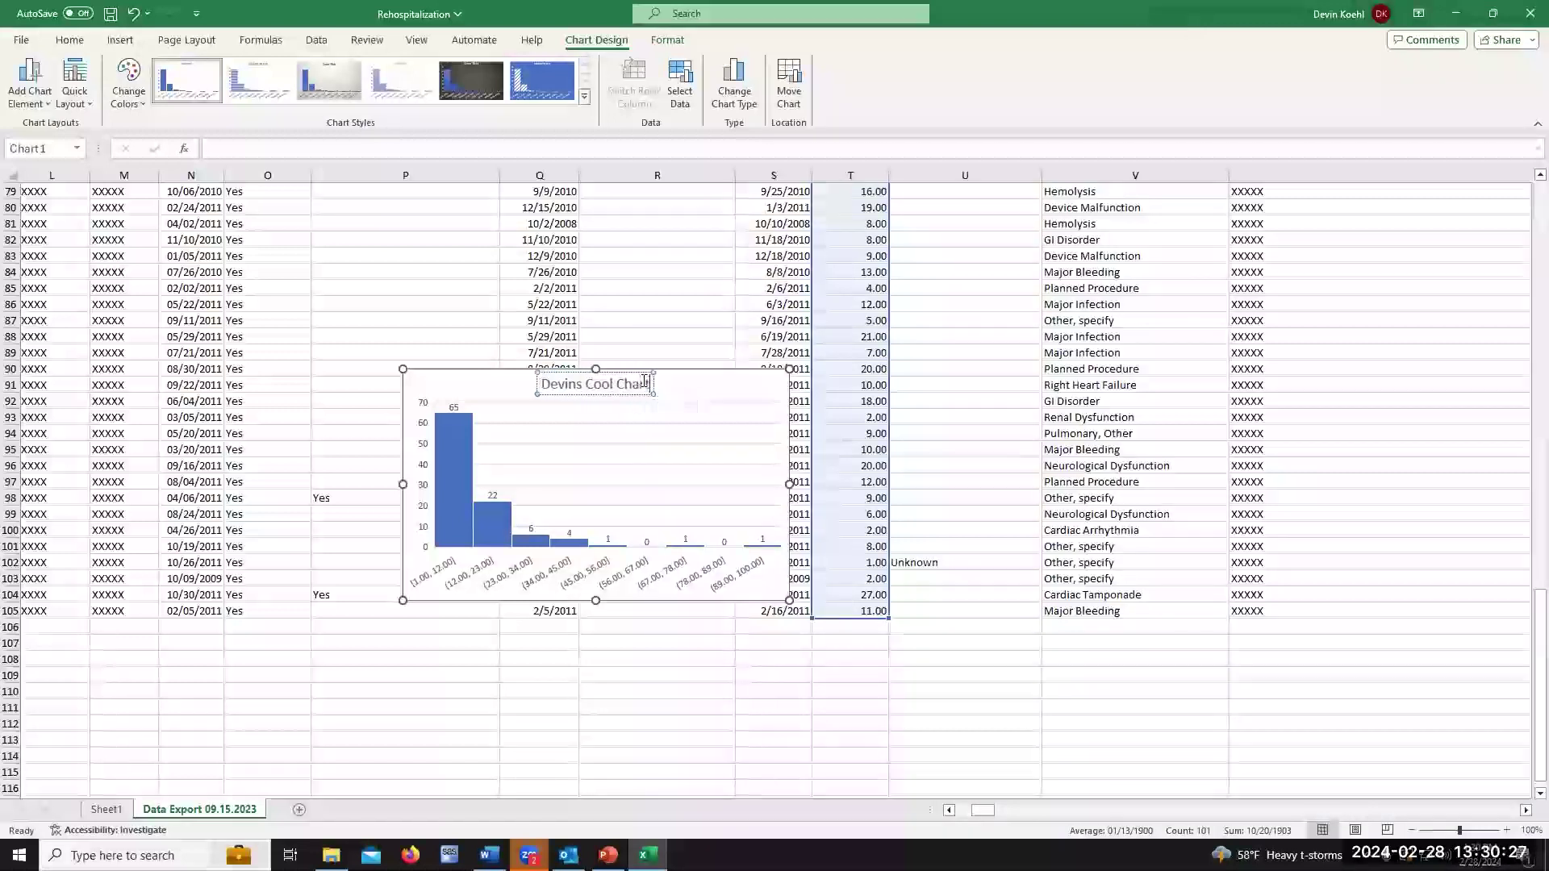
text(!)
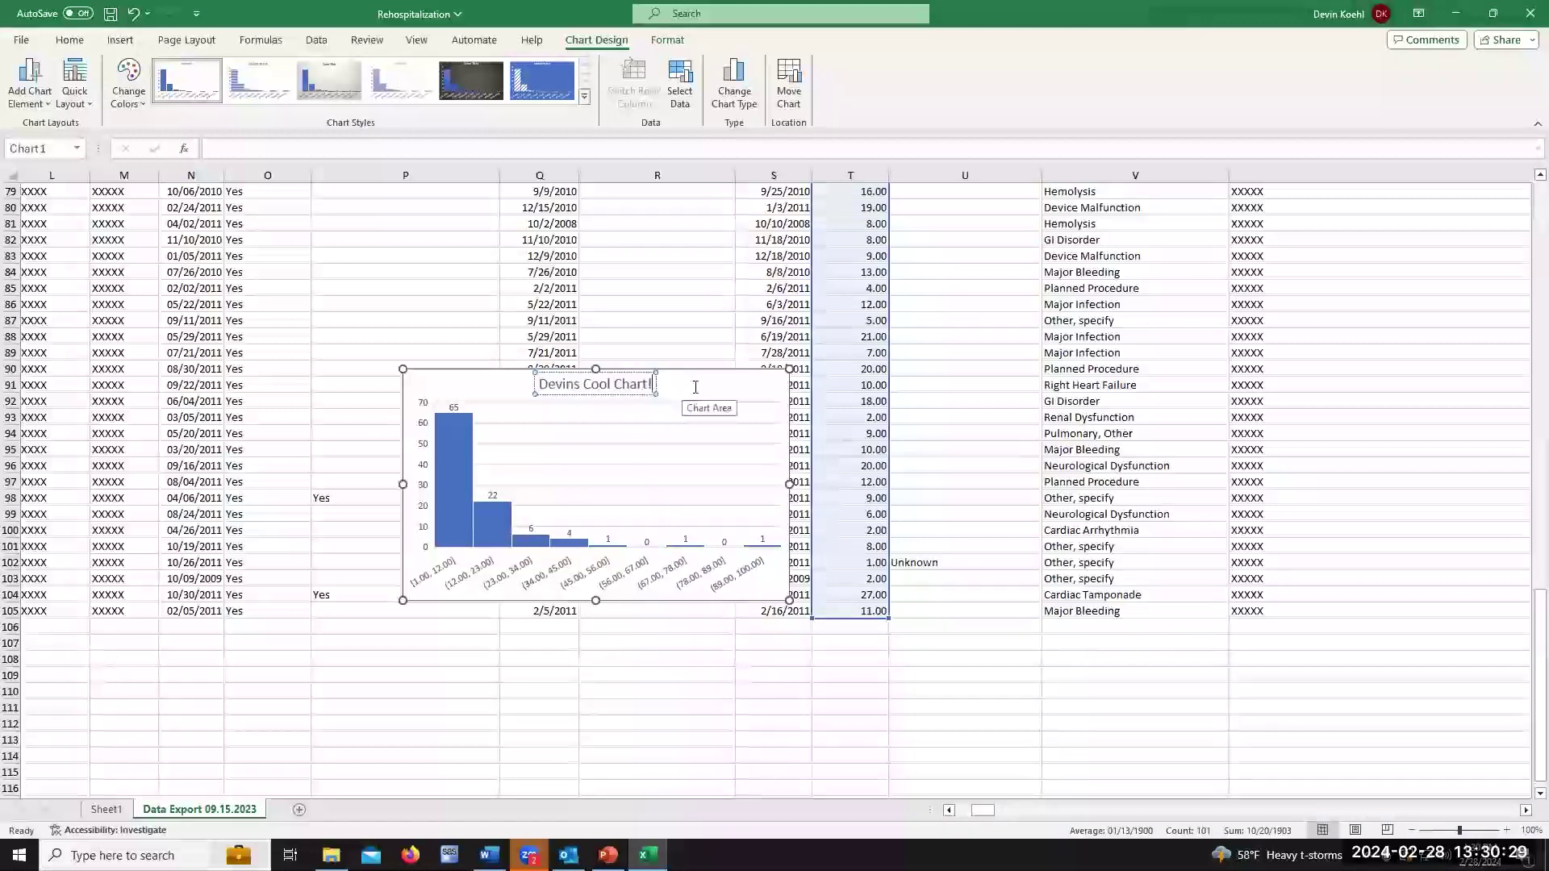
click(695, 389)
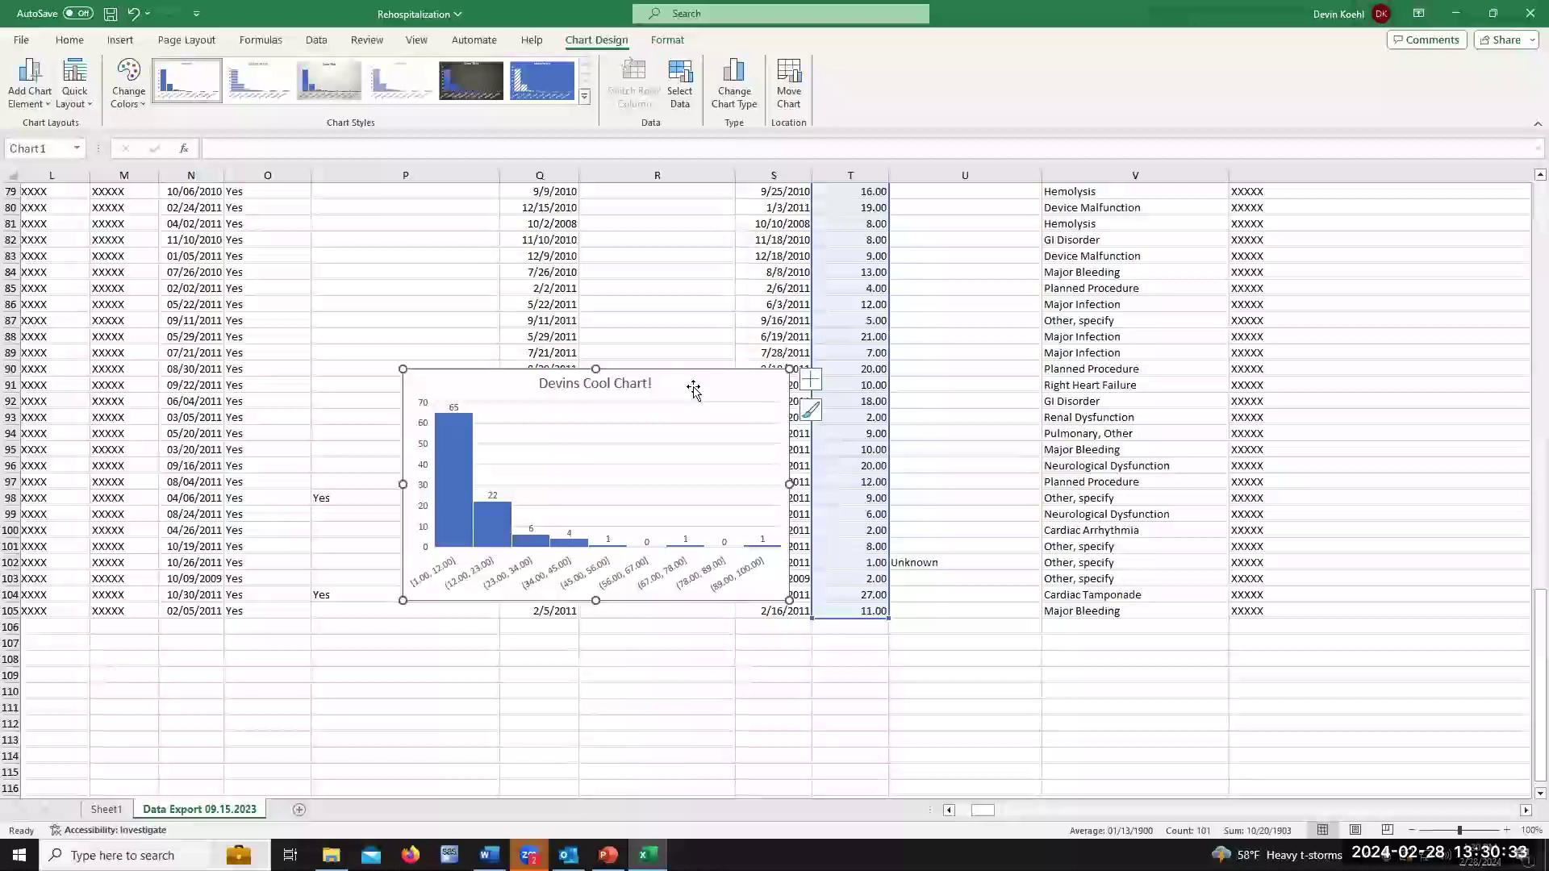
- Copy the LOS column from its header in T5 through T105 and paste it into a new sheet starting at A1
scroll(777, 422, up, 20)
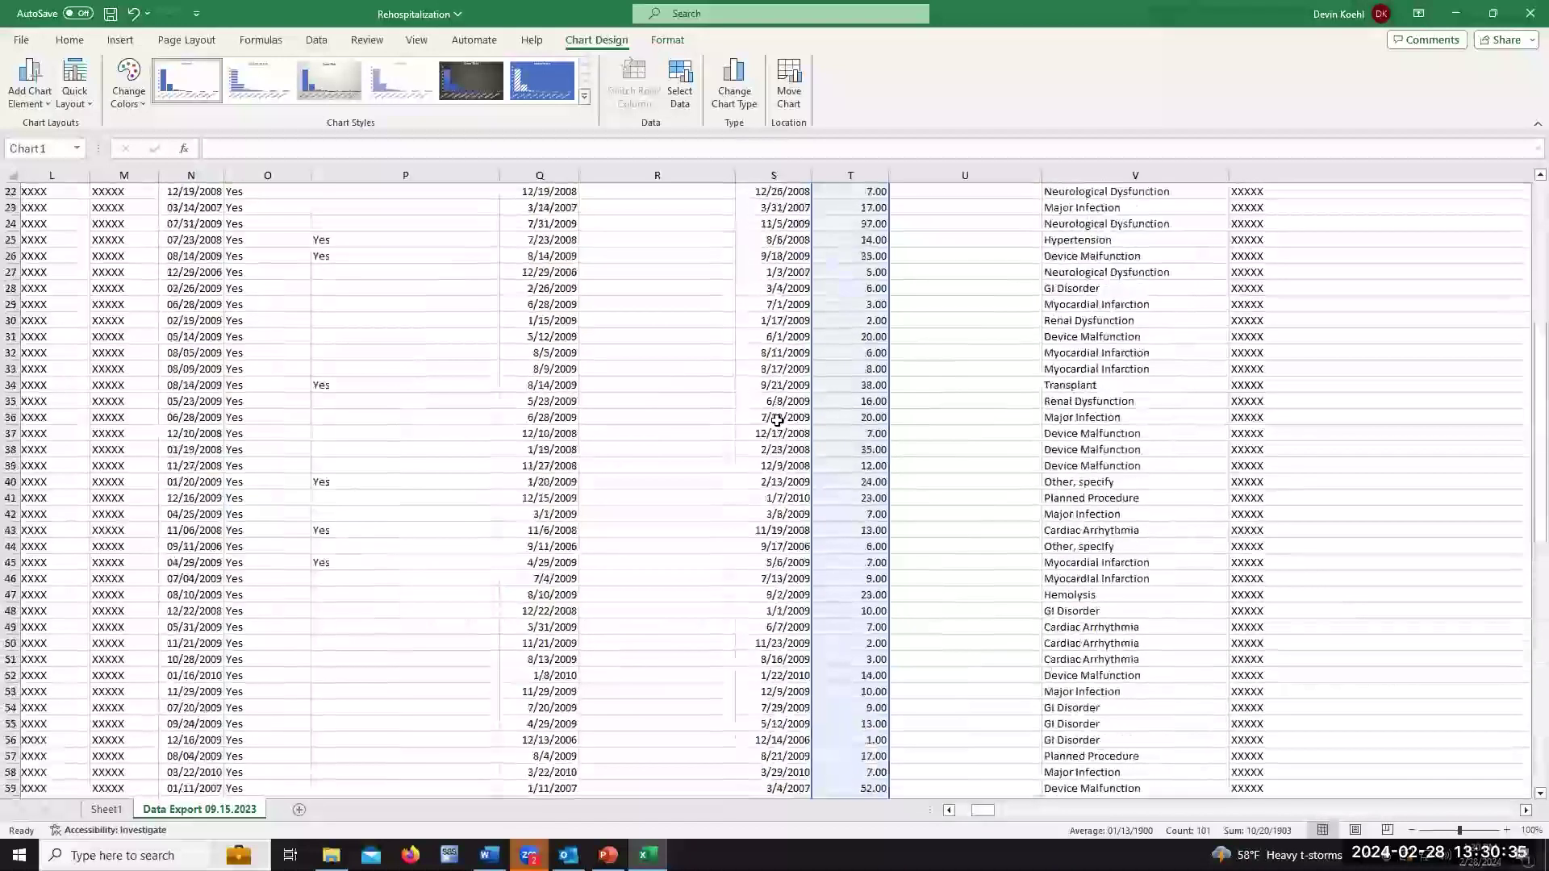
click(833, 256)
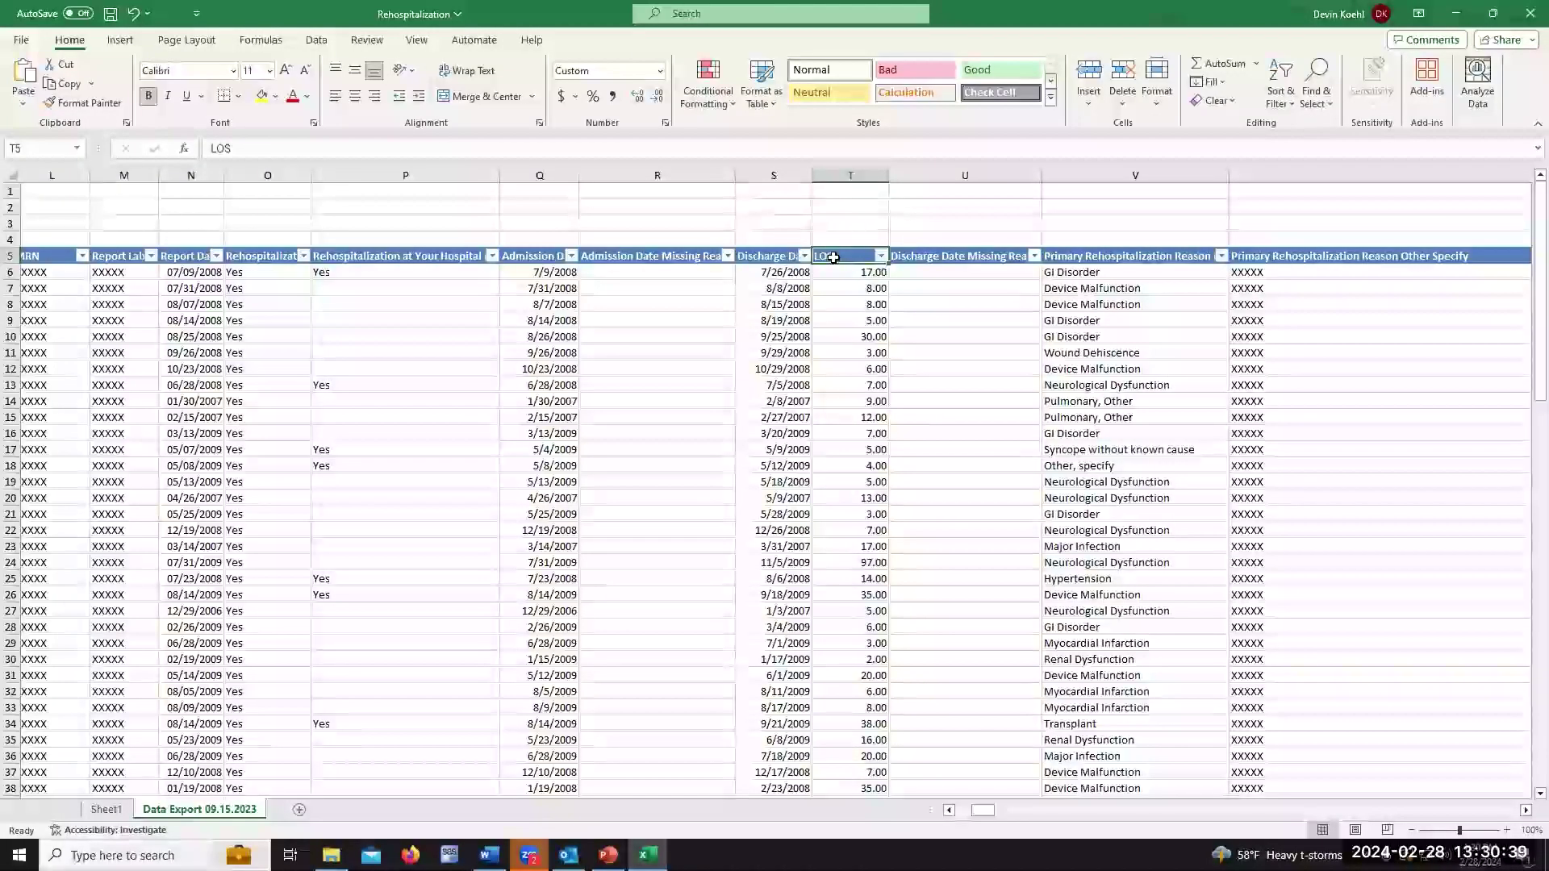
scroll(860, 422, down, 20)
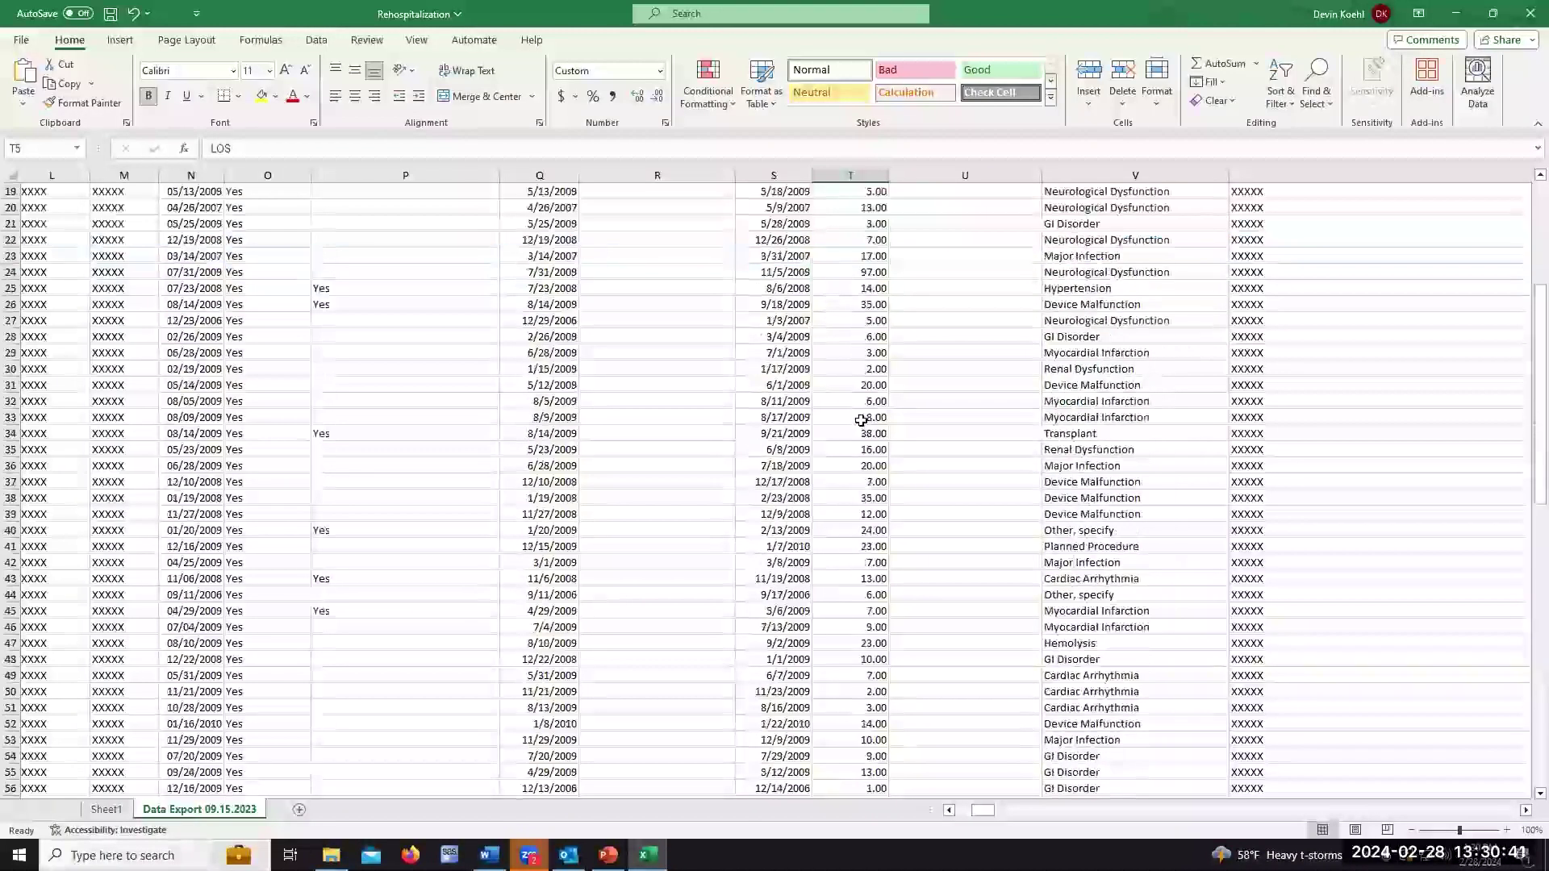
scroll(859, 422, down, 3)
shift+click(862, 560)
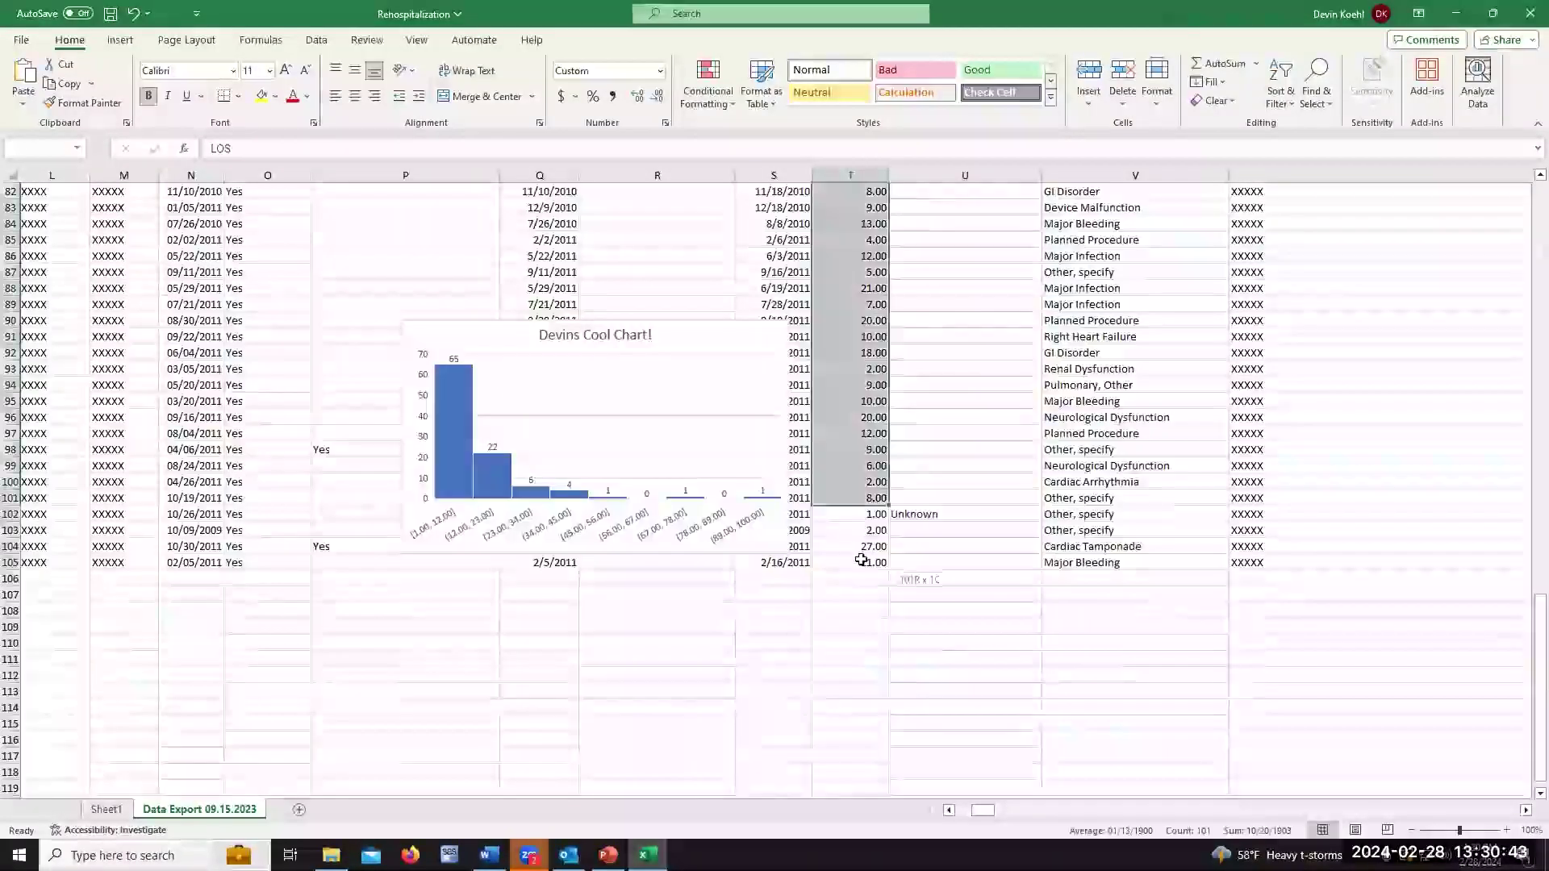
key(ctrl+c)
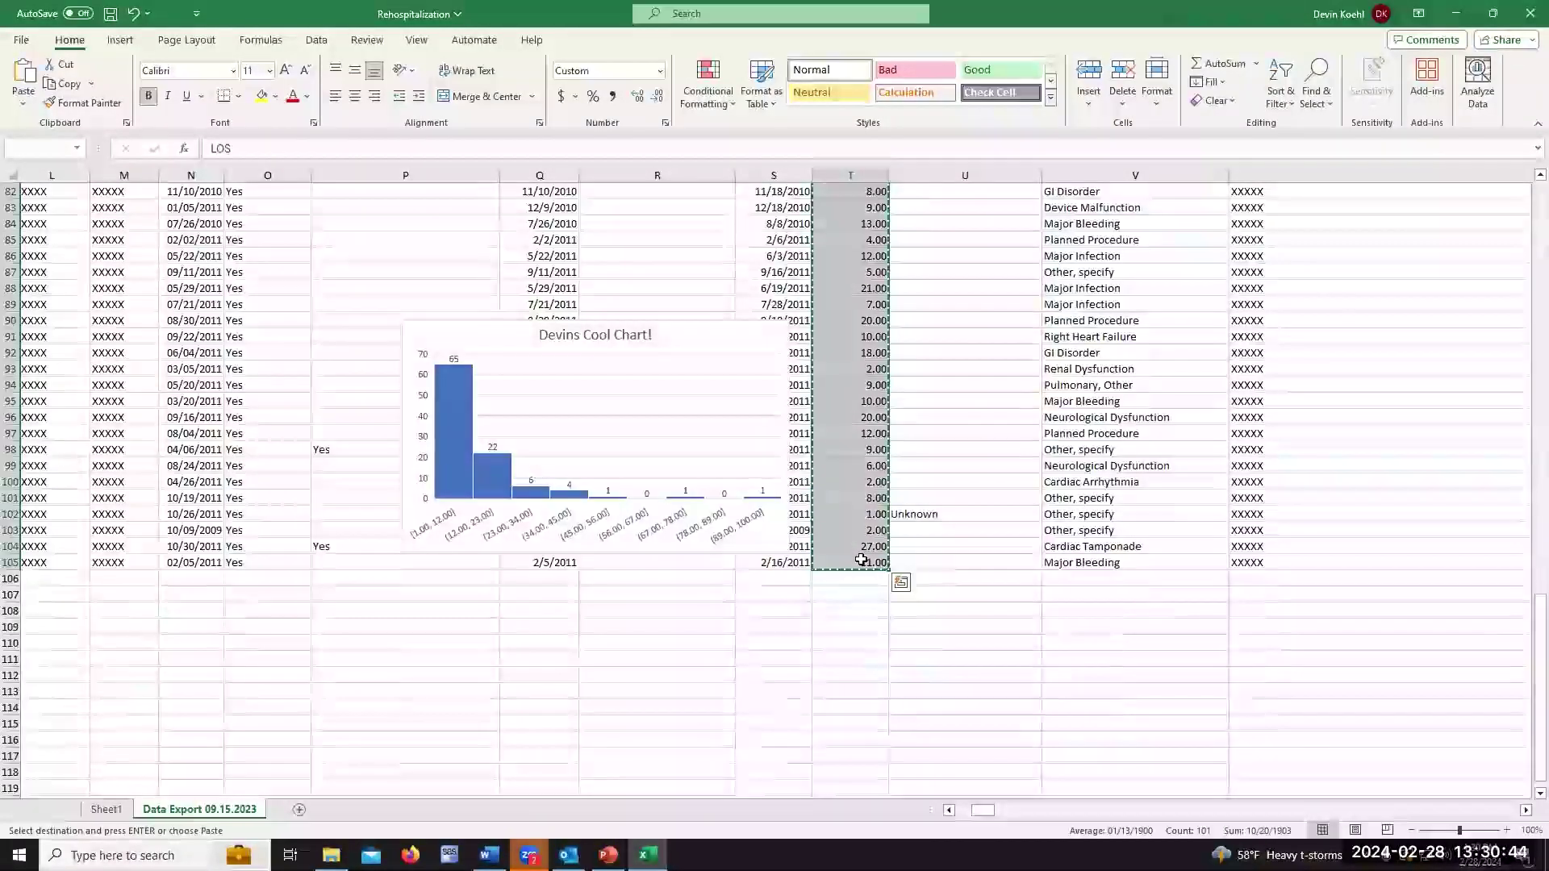
click(299, 809)
key(ctrl+v)
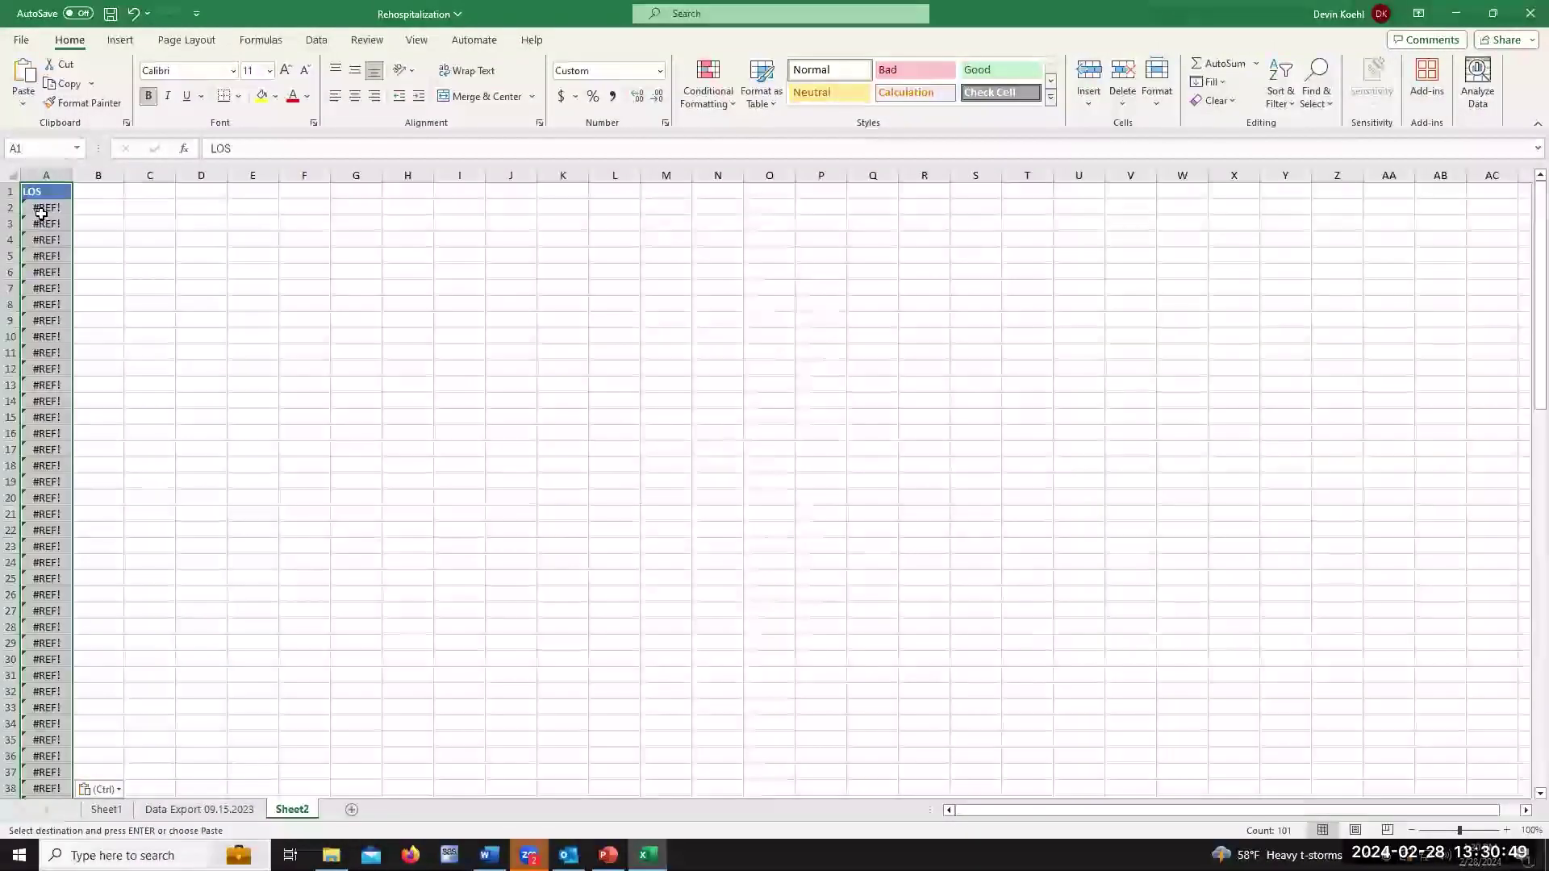
- Paste the copied LOS column over itself in the new sheet as values only, and check that A2 holds a plain number
key(alt)
key(e)
key(s)
key(v)
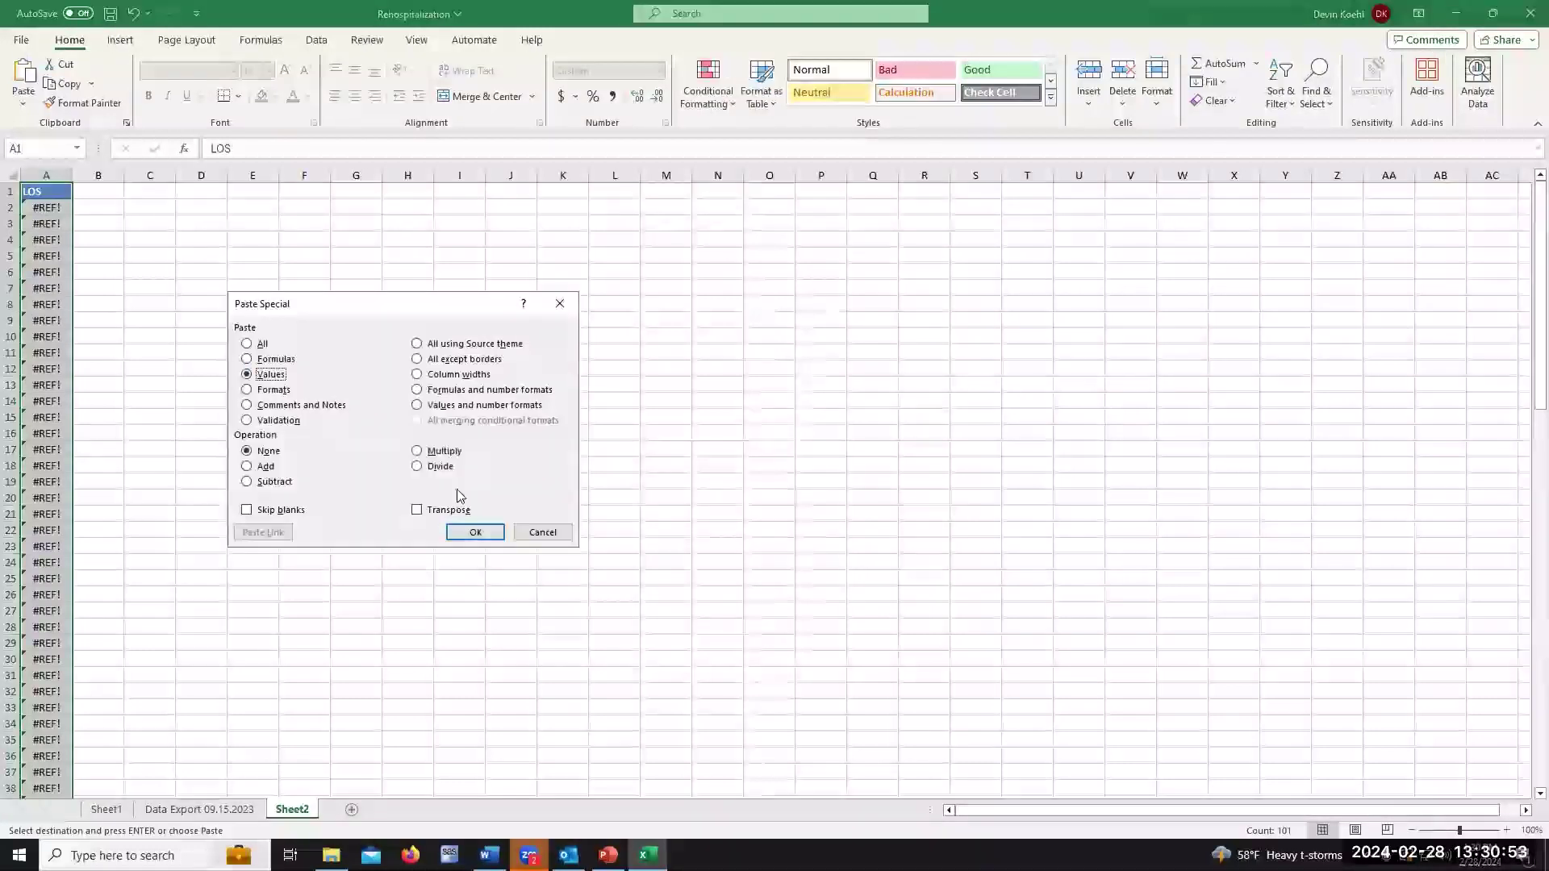
click(476, 532)
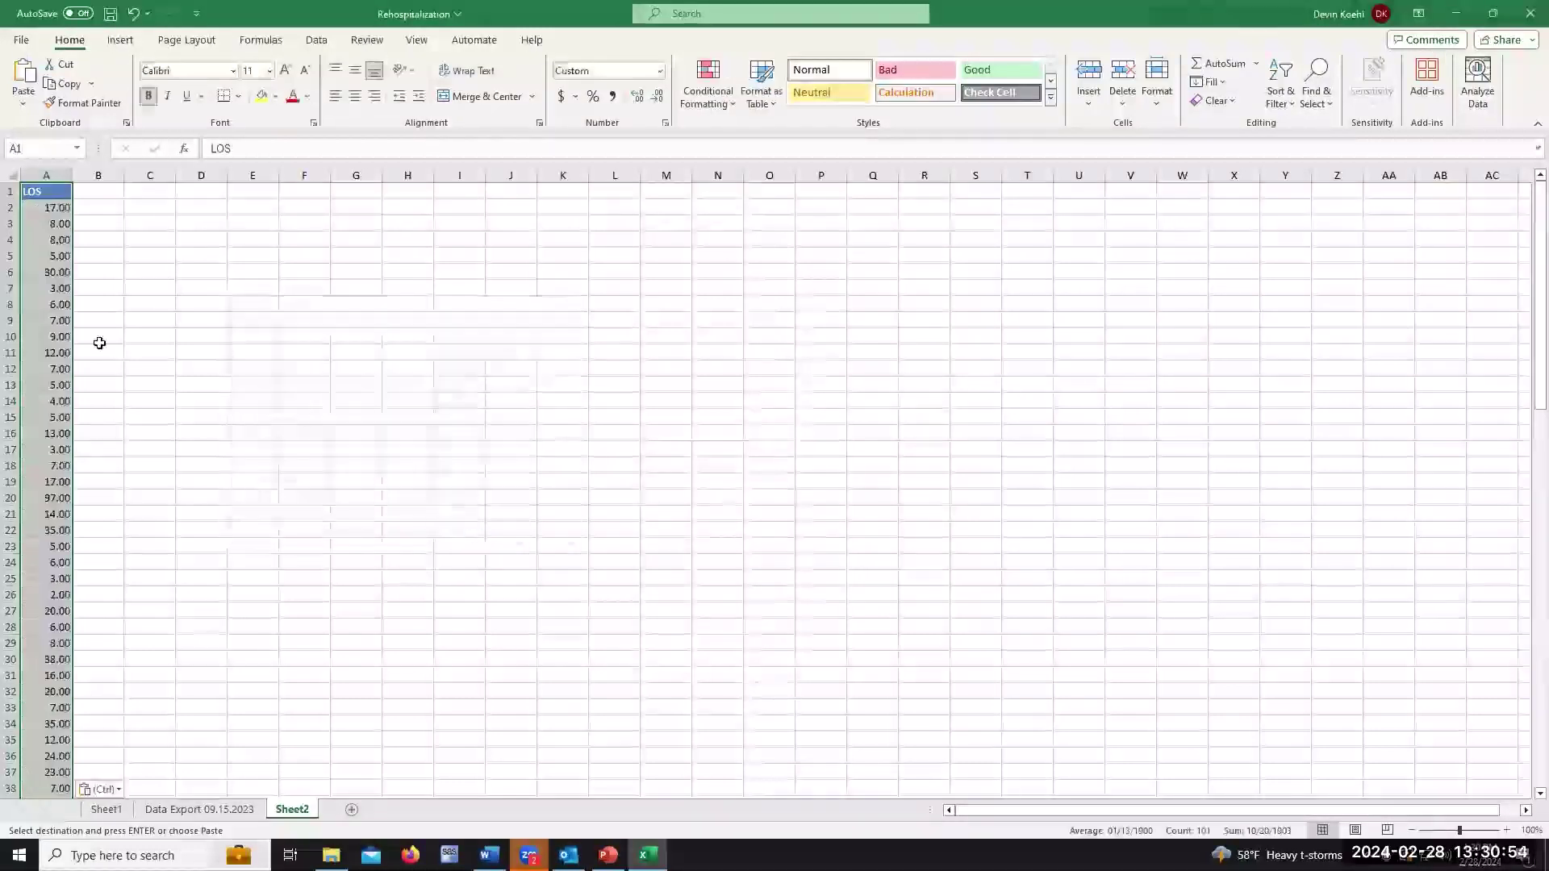
click(188, 808)
click(293, 810)
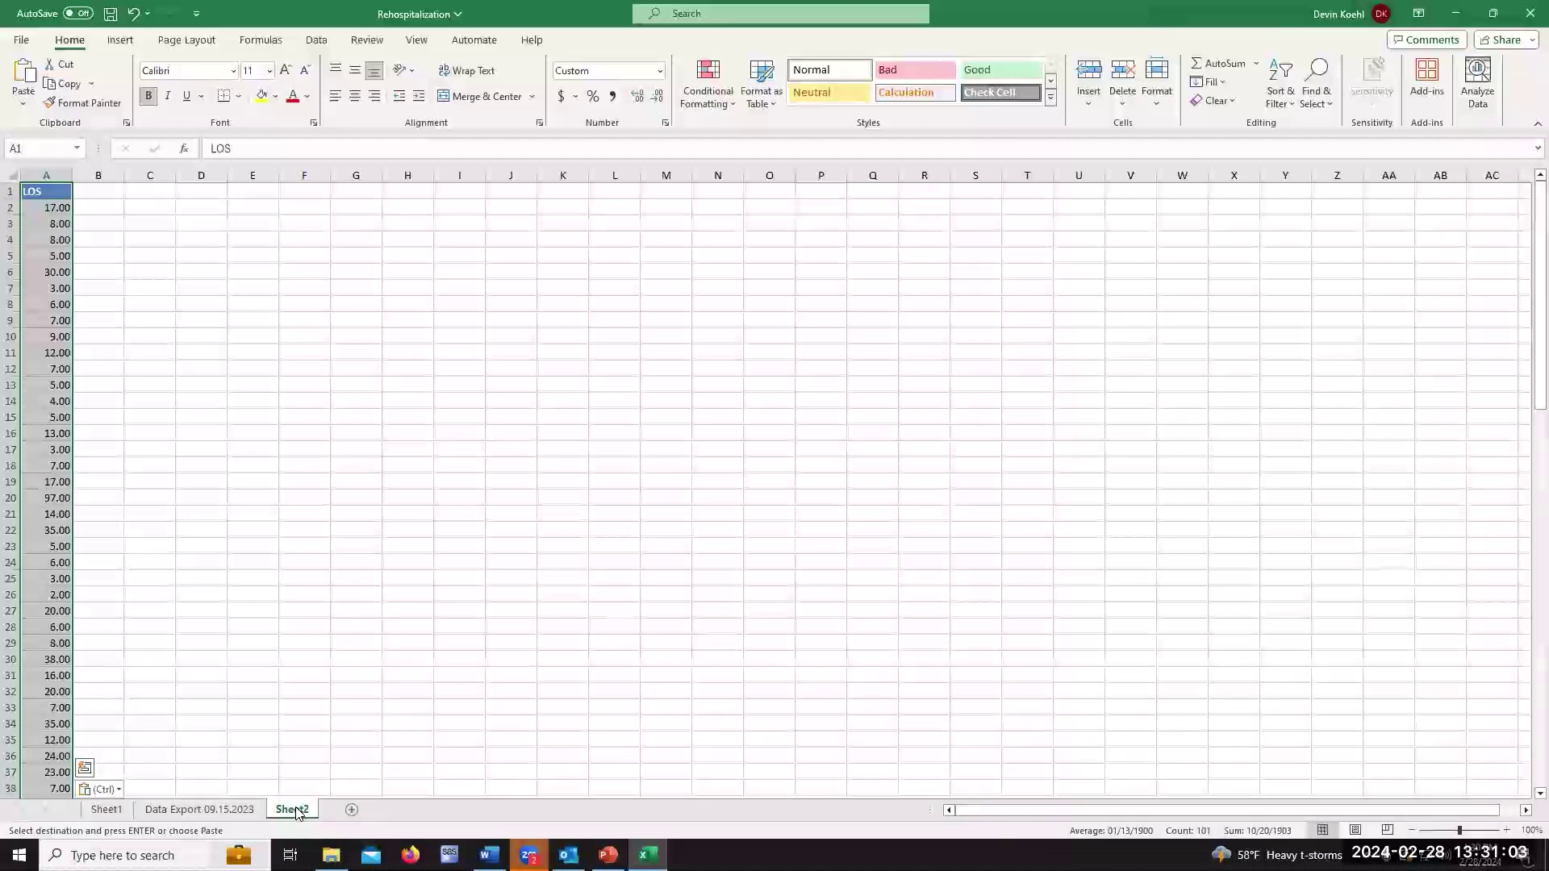
click(52, 209)
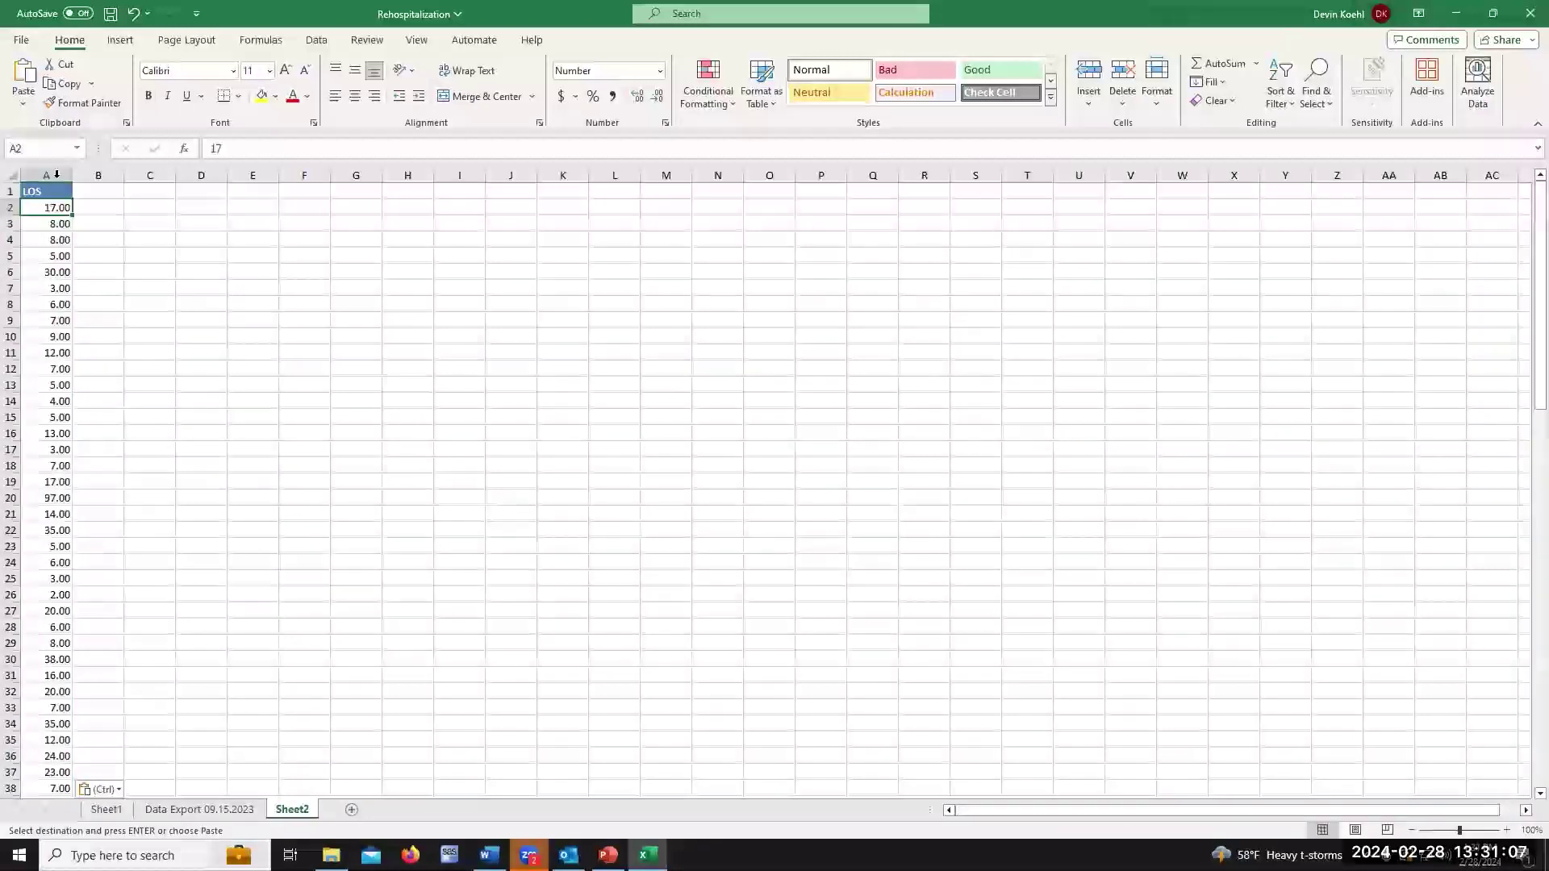
- Calculate the minimum length of stay in D2 with =MIN(A2:A101) and label it Min in C2
click(198, 203)
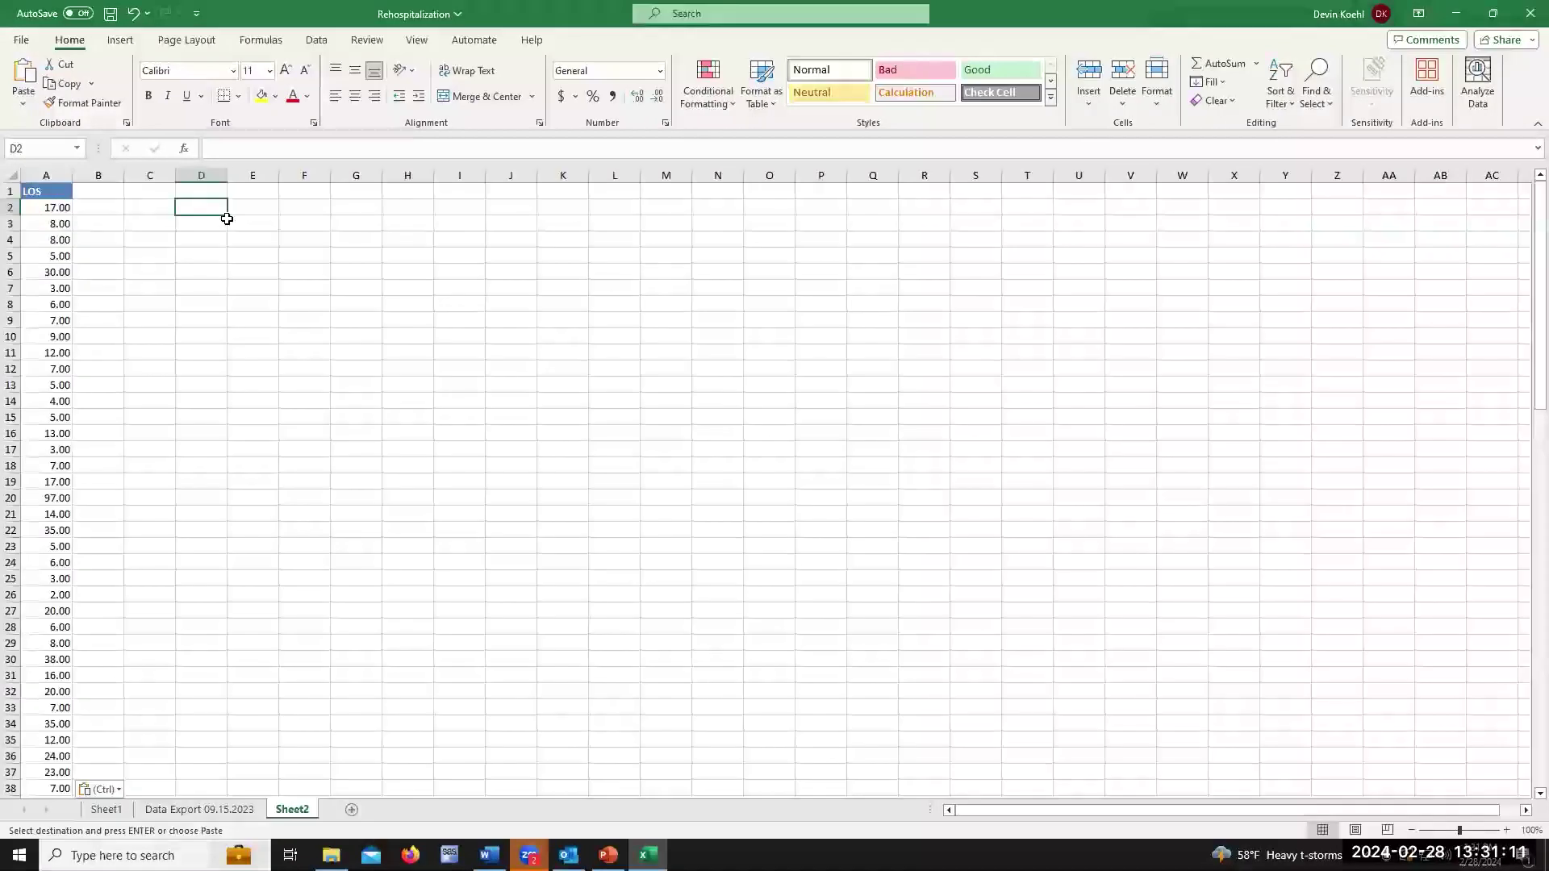
text(=)
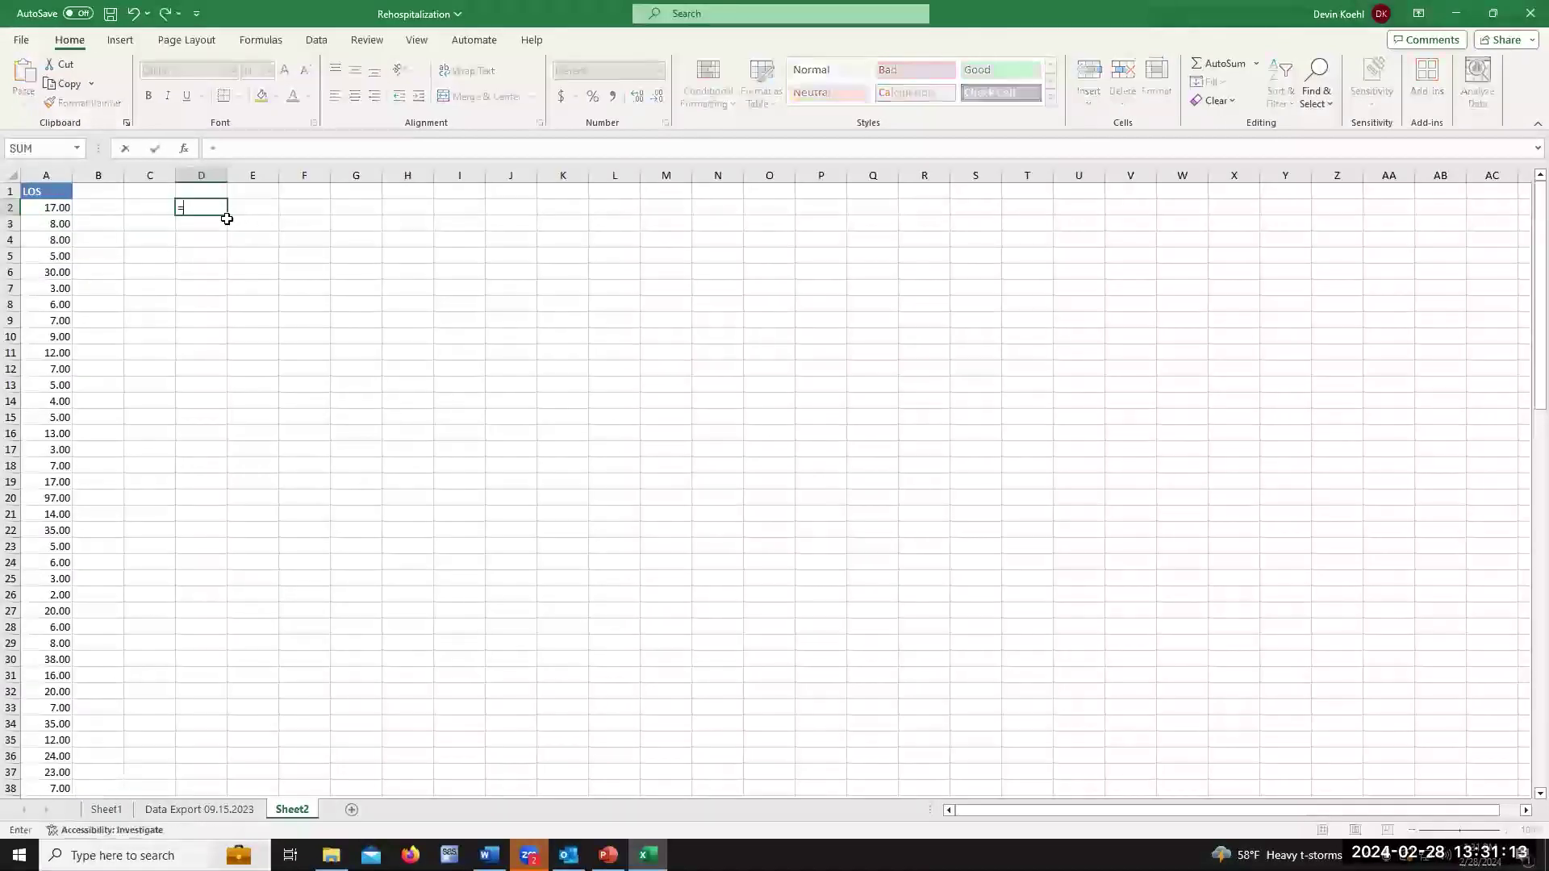
text(min()
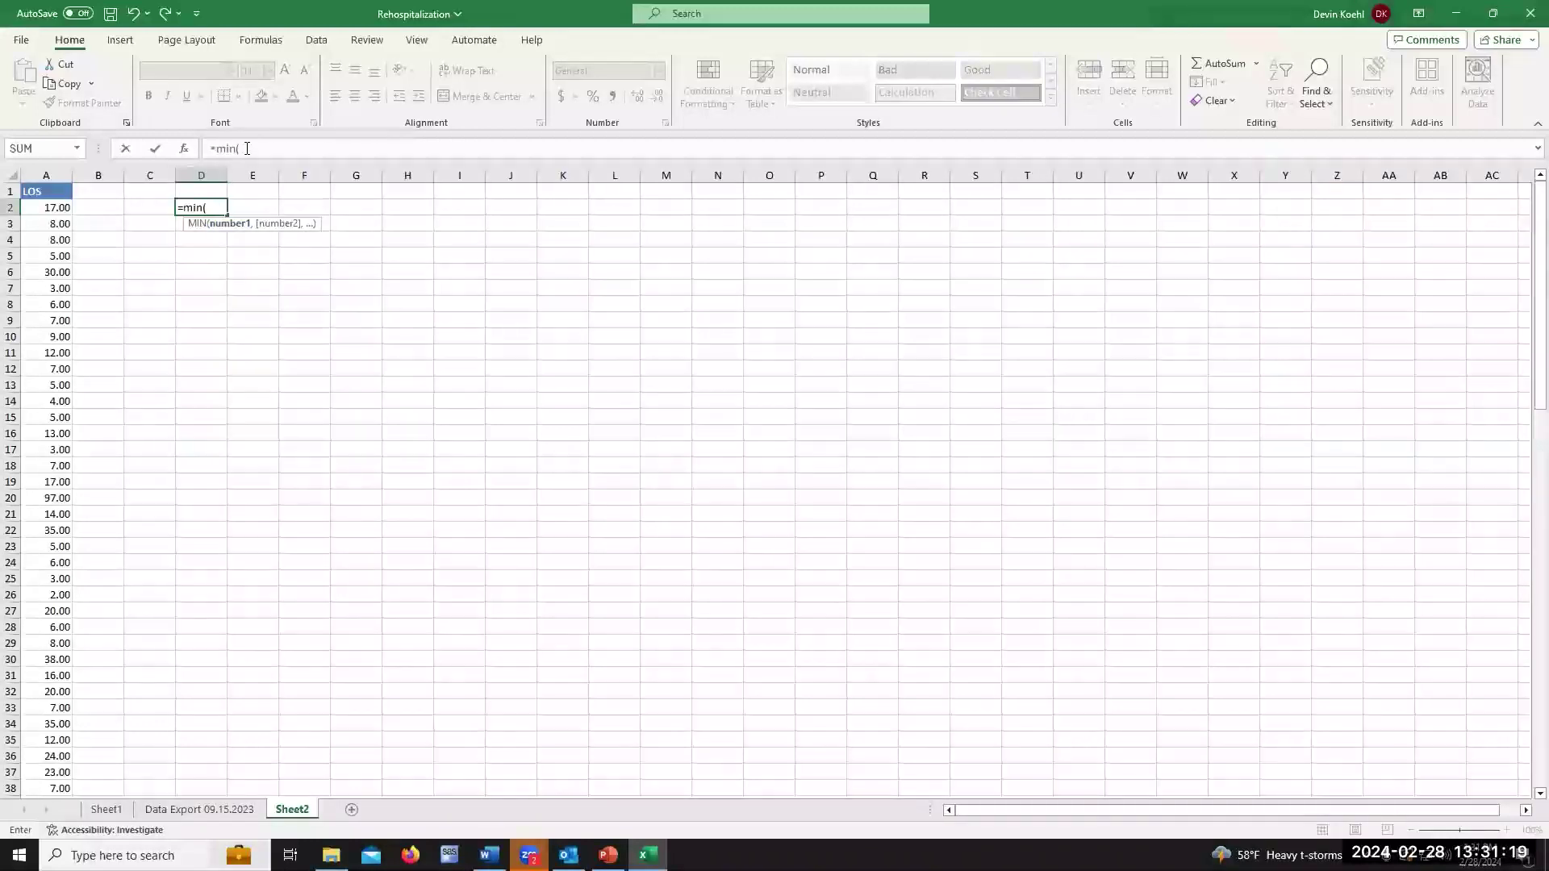
click(53, 208)
click(295, 150)
text(:A)
text(352))
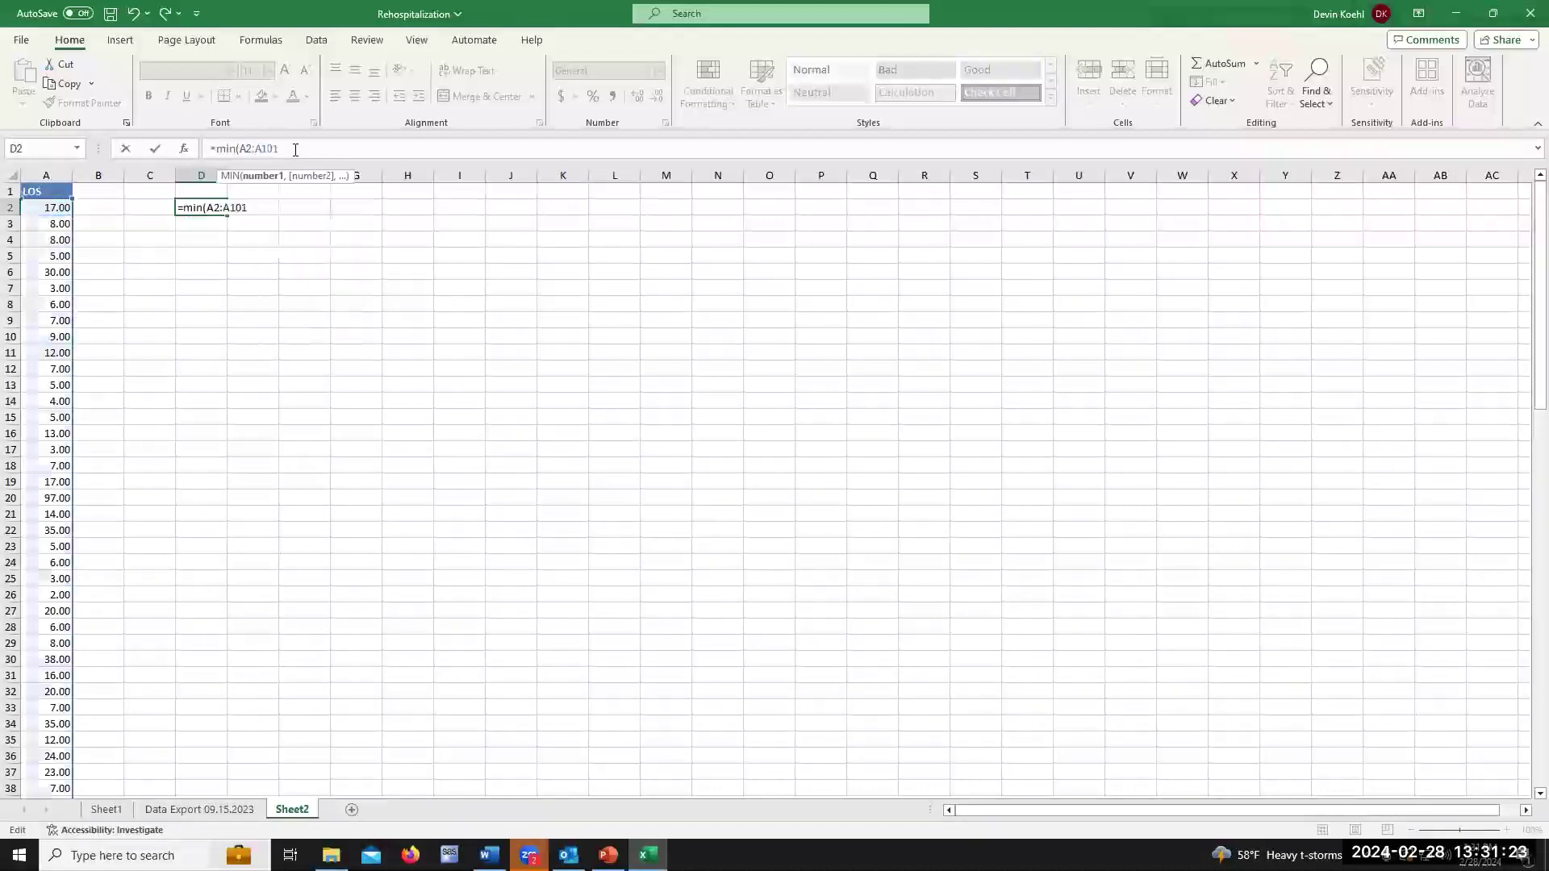
key(Return)
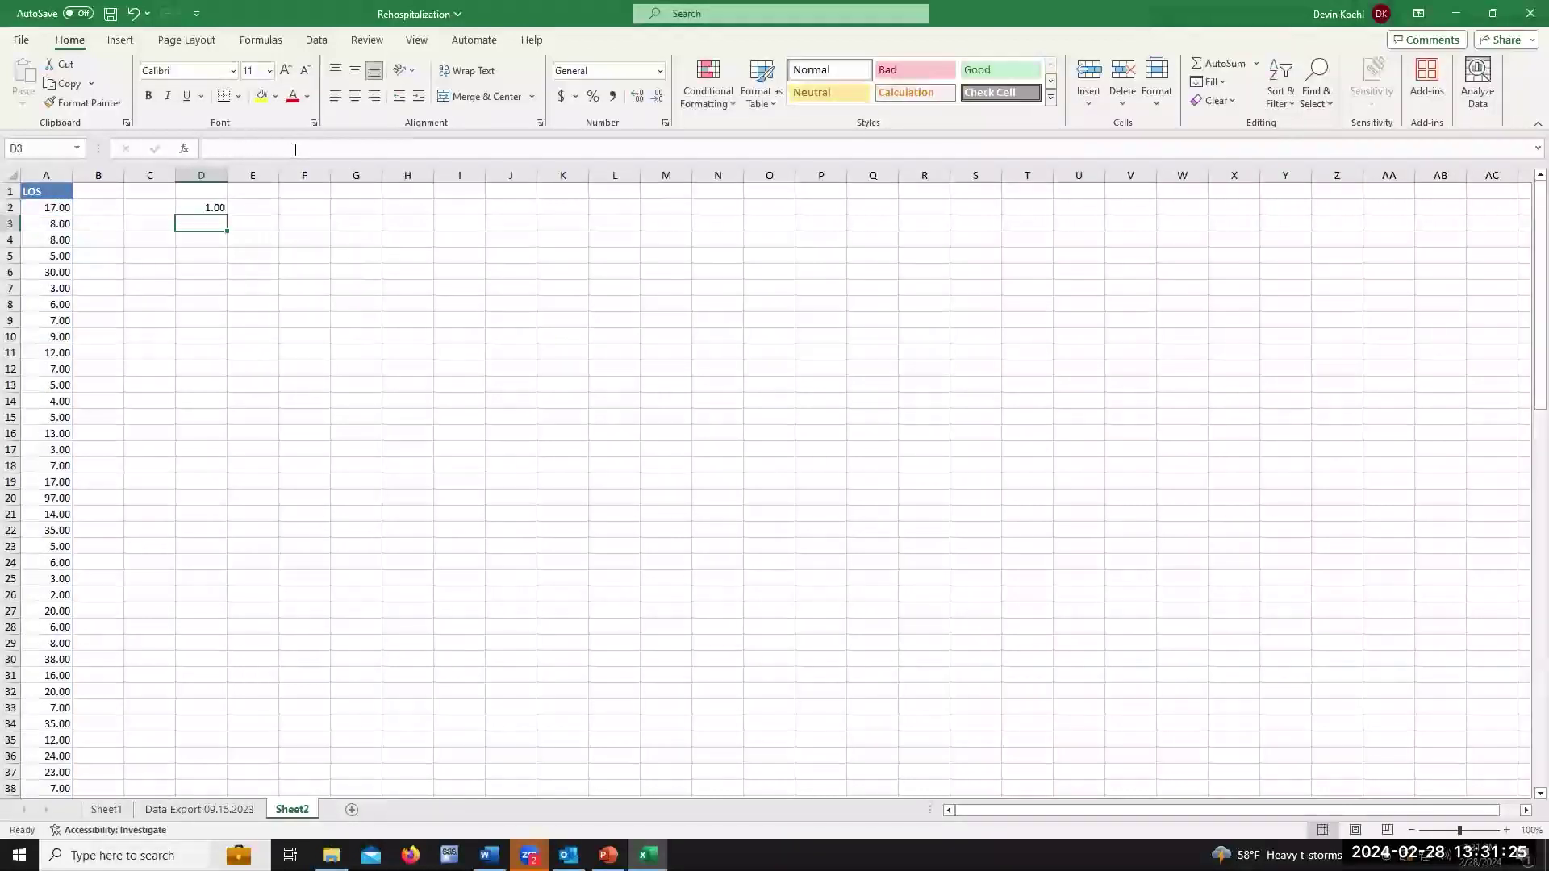
click(160, 207)
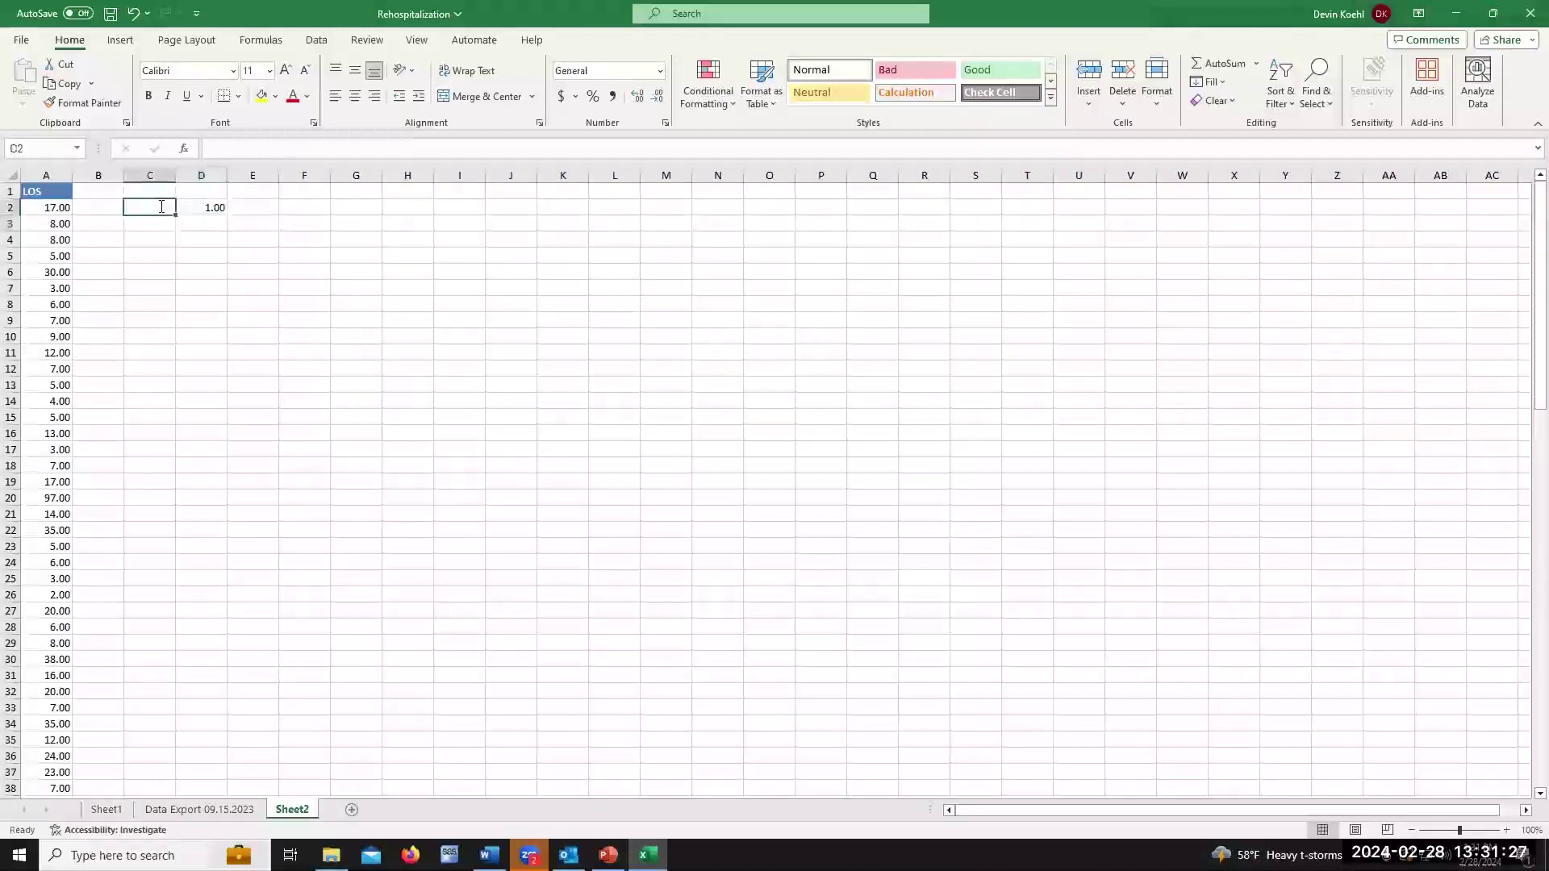
text(Min)
- Label C3 as Max and calculate the maximum length of stay in D3 with =MAX(A2:A101)
click(156, 234)
click(154, 228)
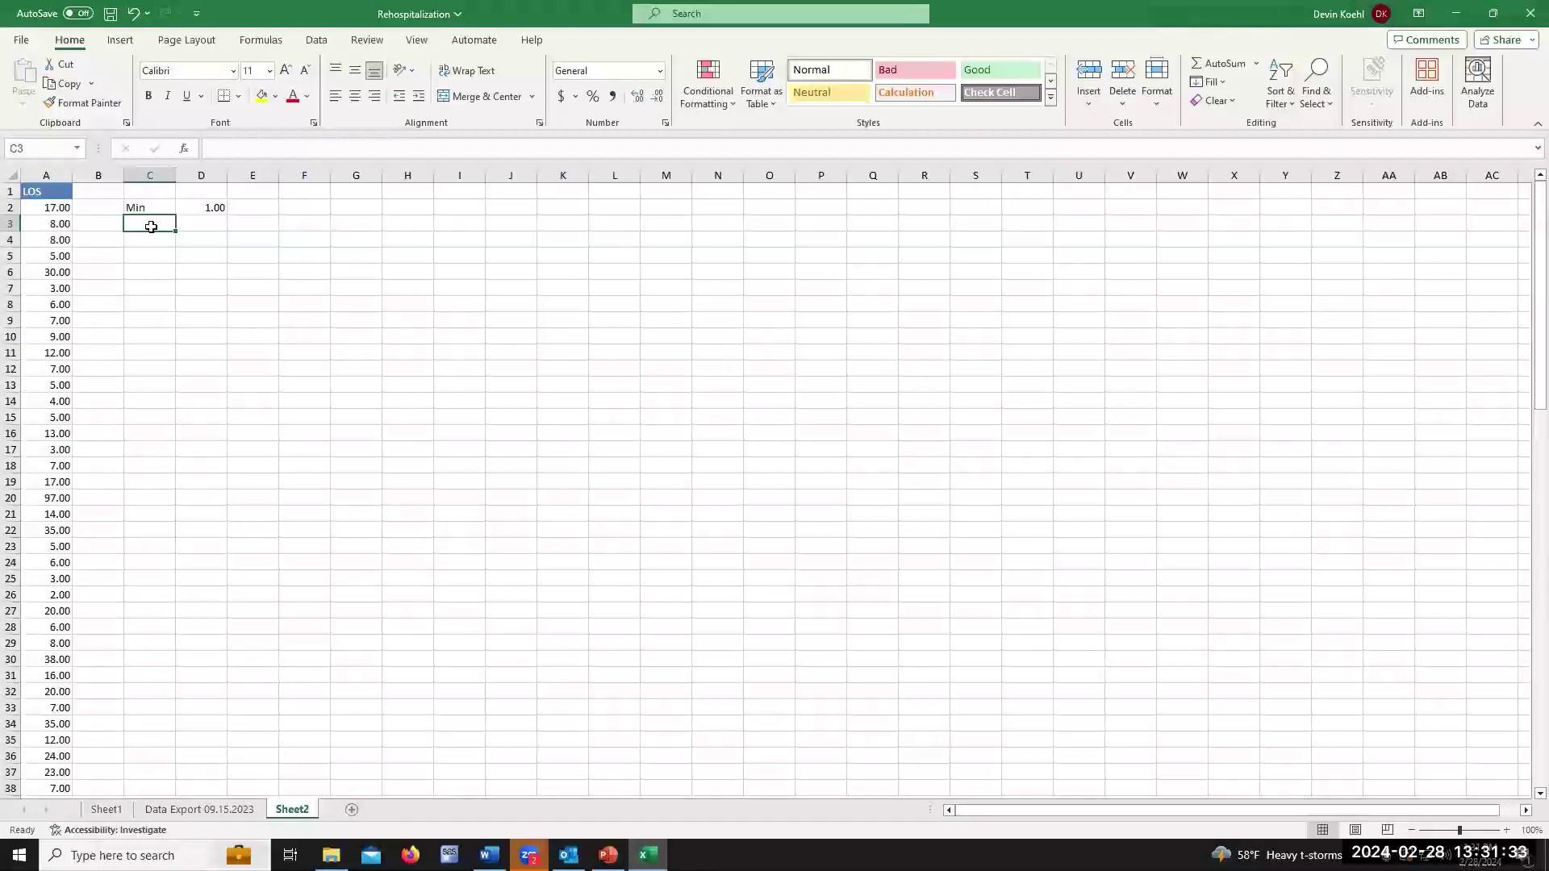
text(Max)
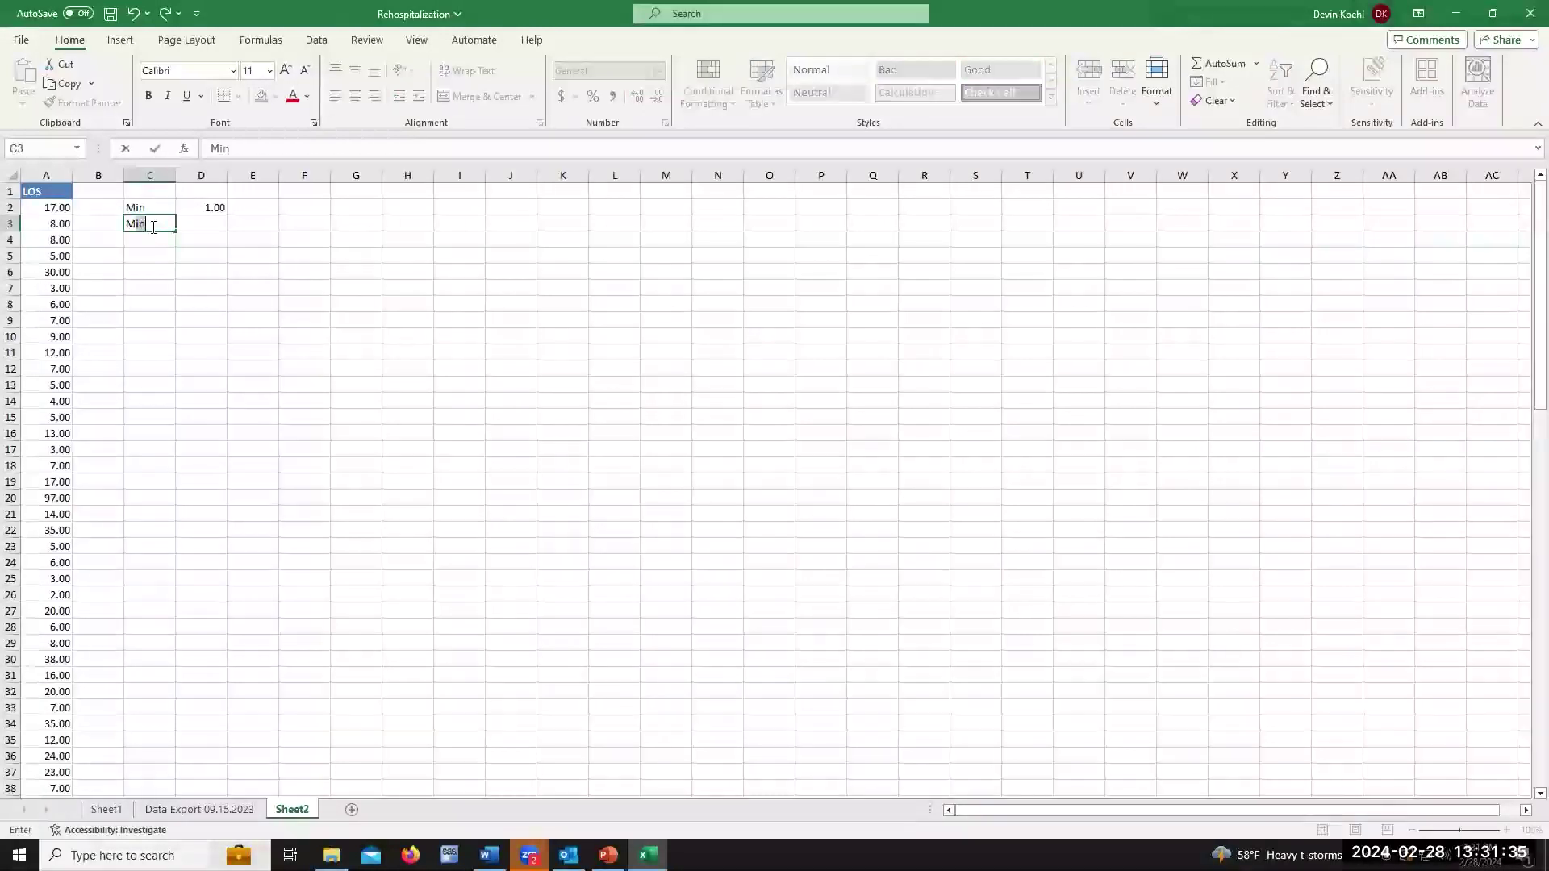
click(201, 227)
text(=MAZ)
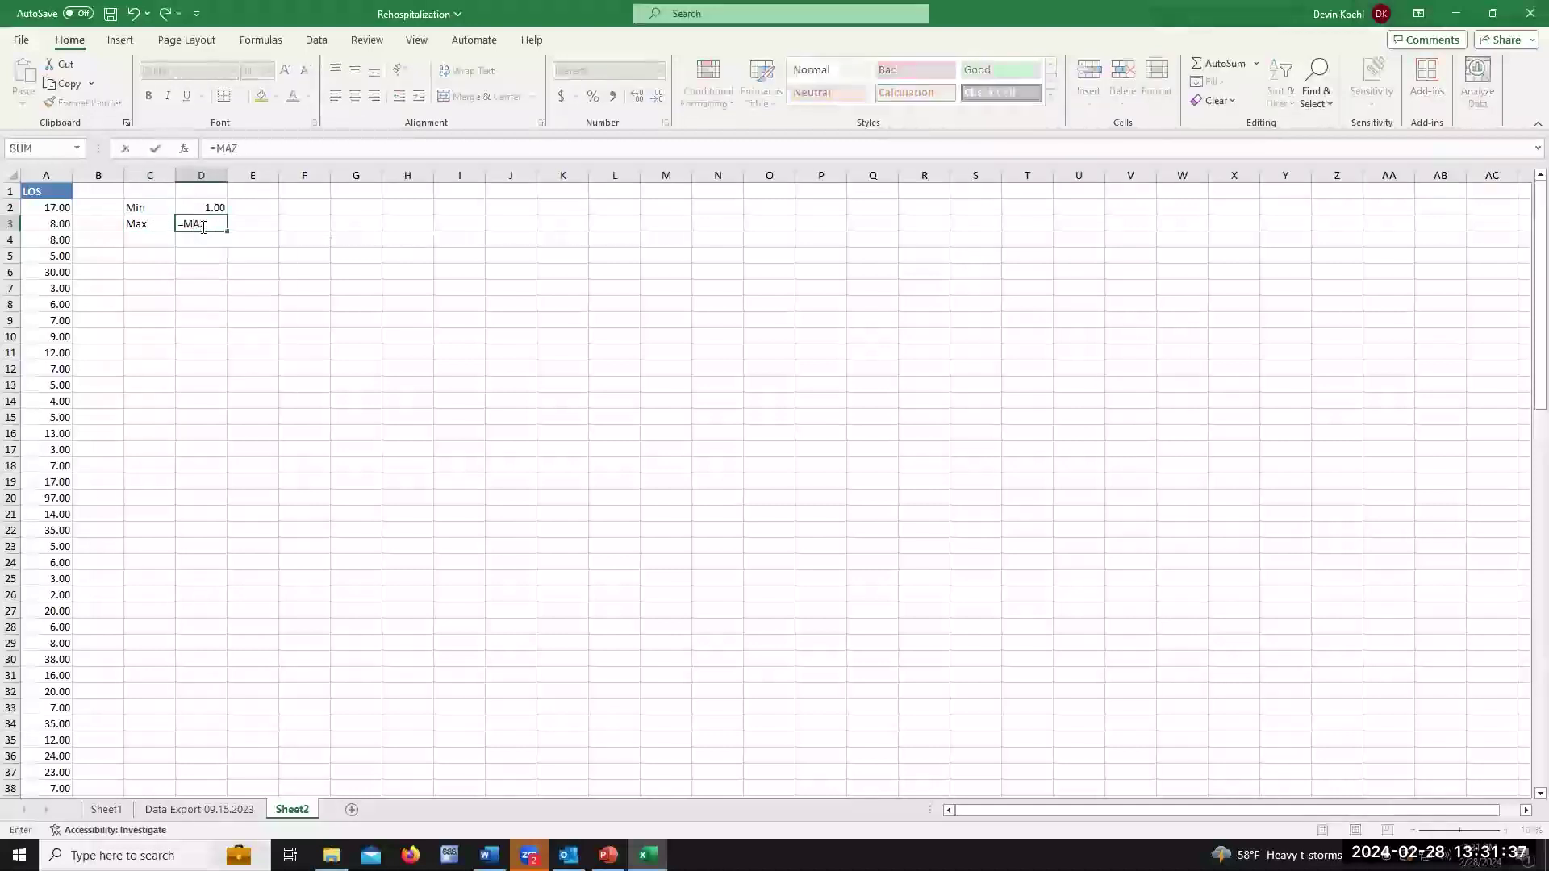
key(BackSpace)
text(X)
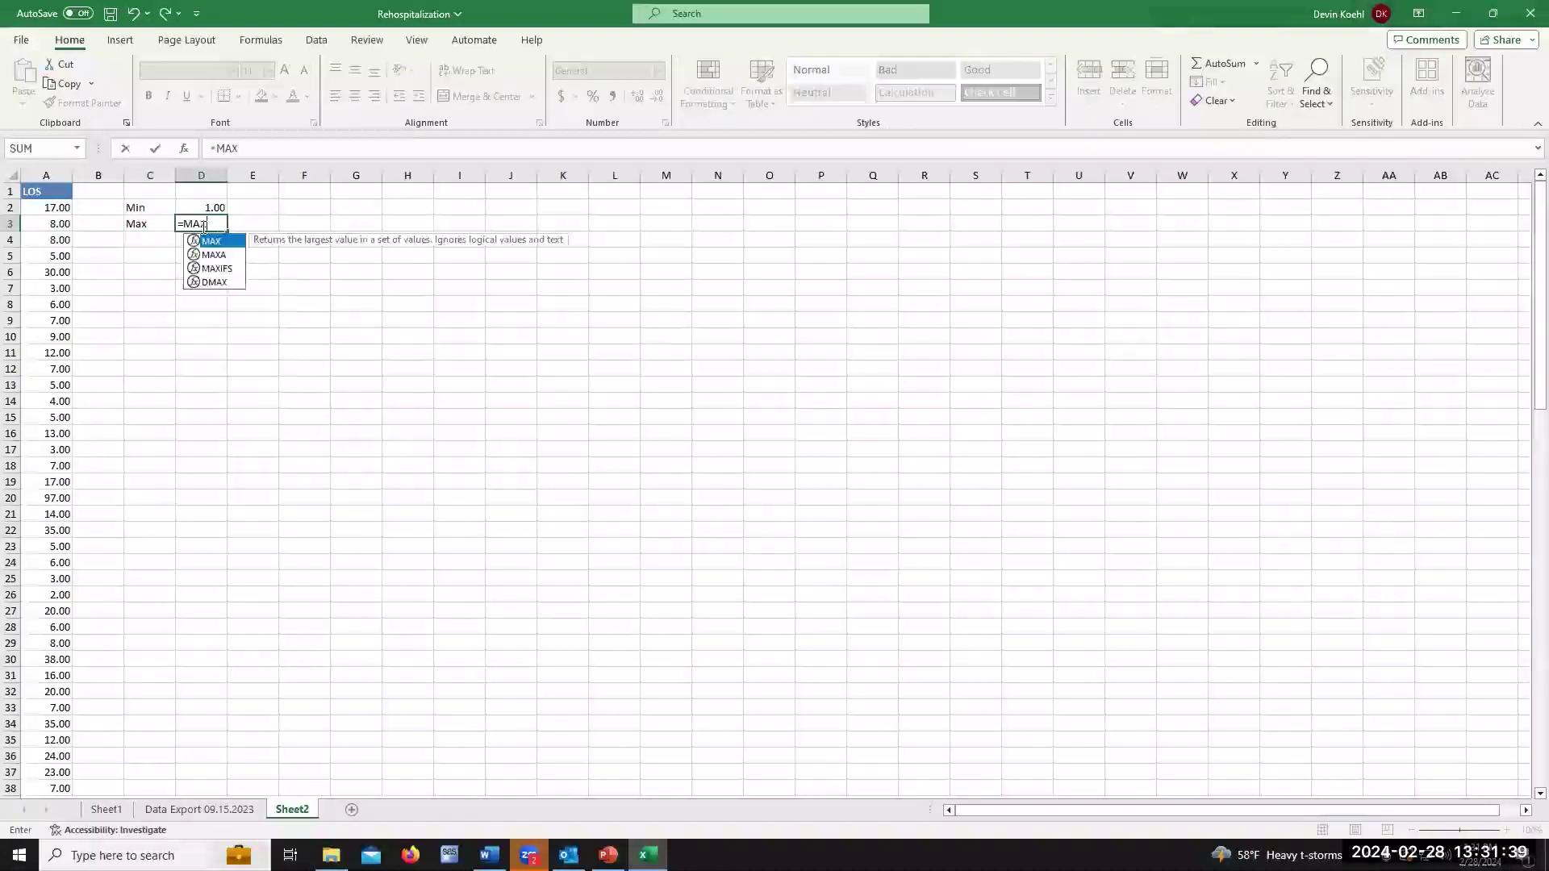
text(()
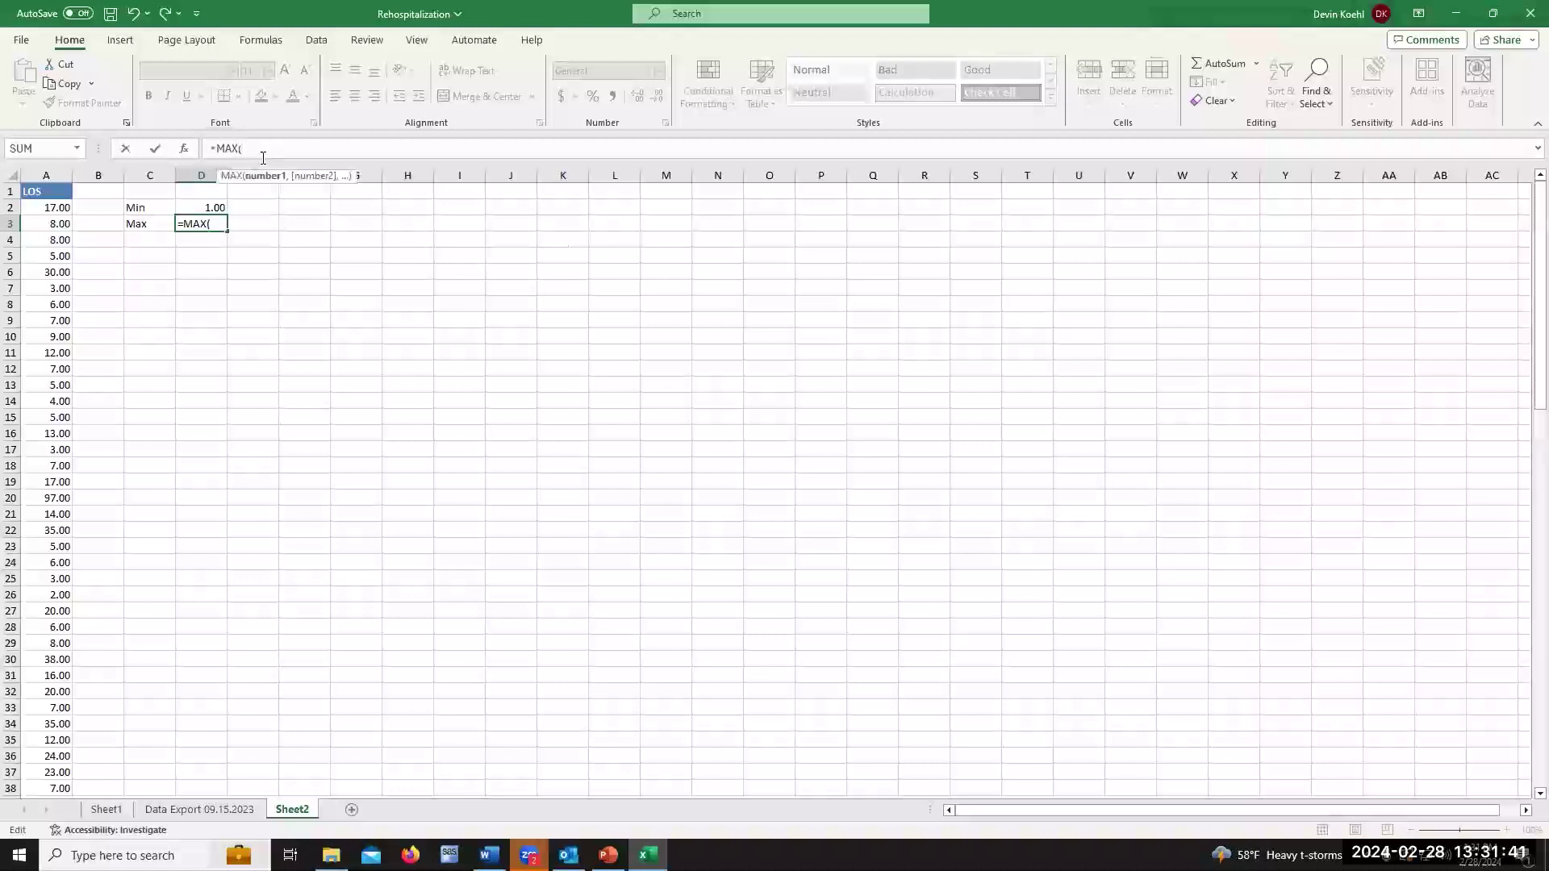
text(A2:A101))
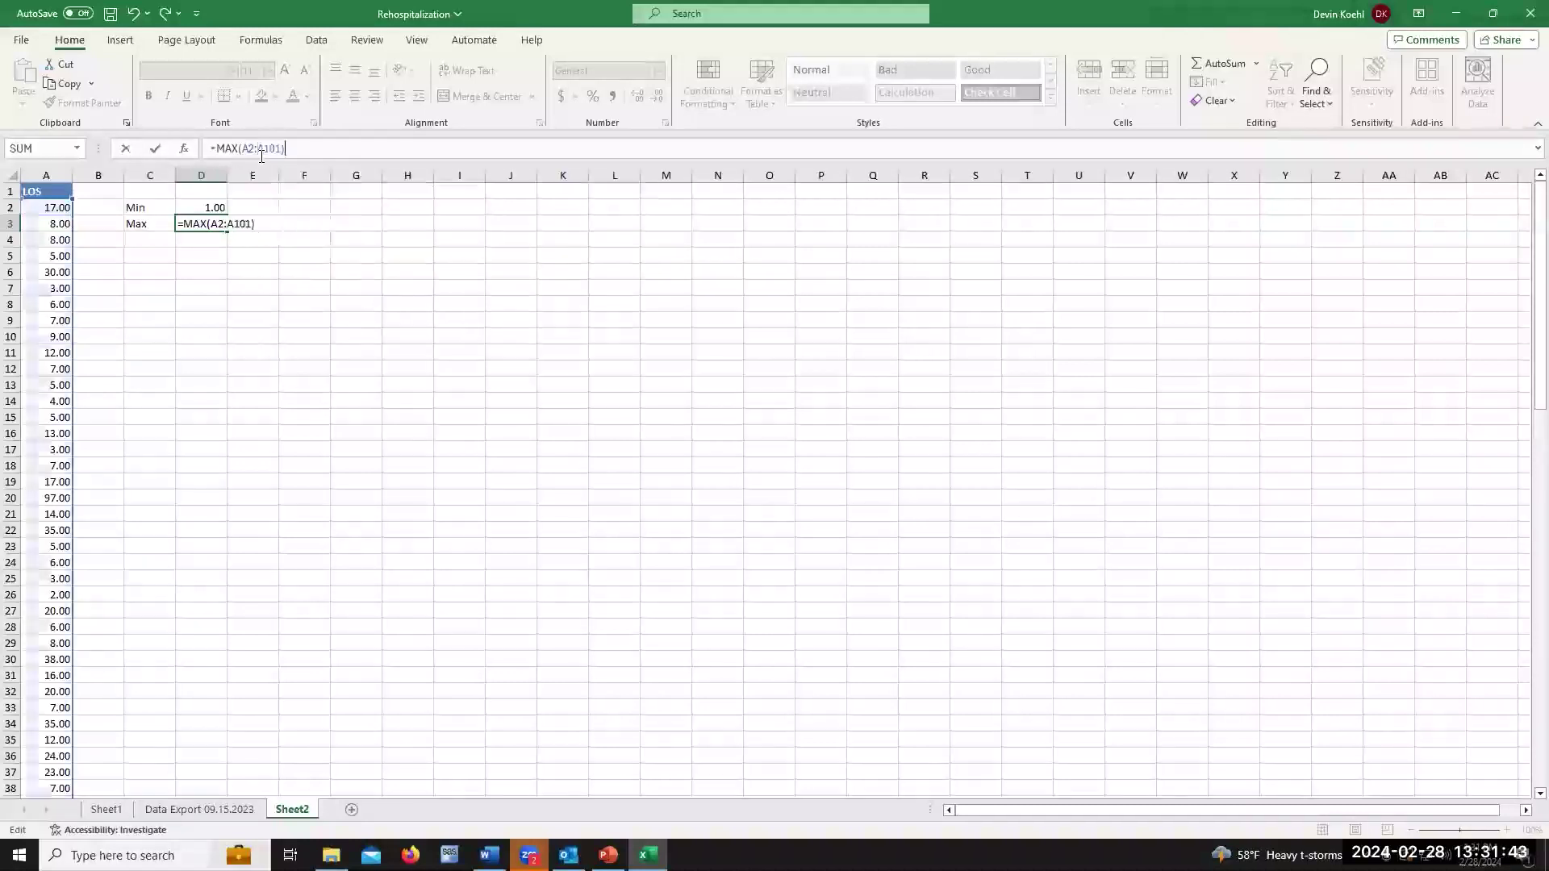
key(Return)
click(208, 228)
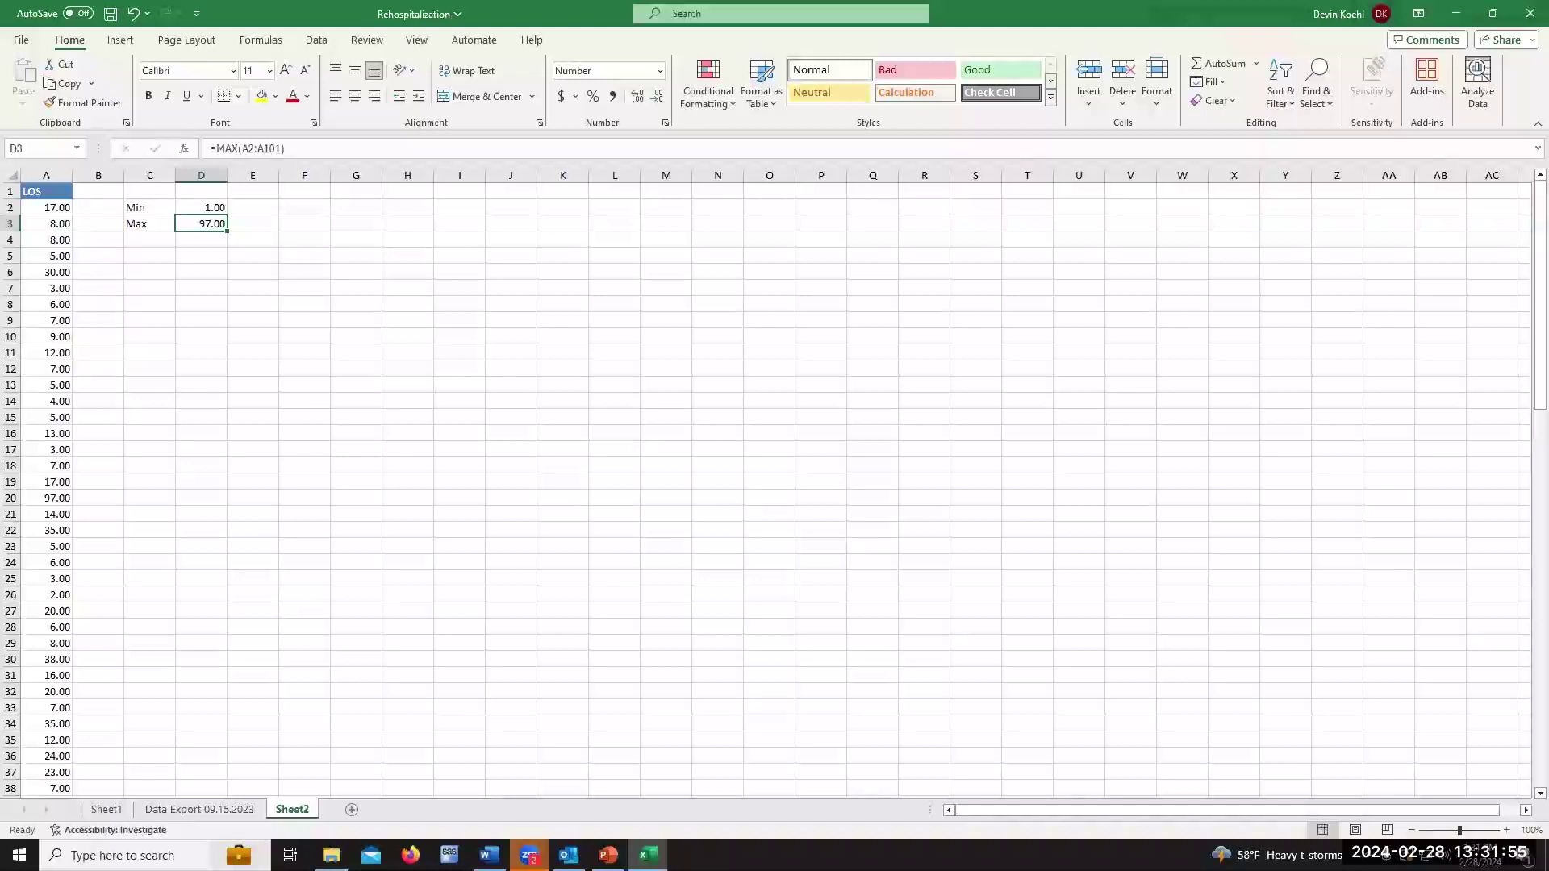
- Label C4 as Mean and calculate the average length of stay in D4 with =AVERAGE(A2:A101)
click(154, 240)
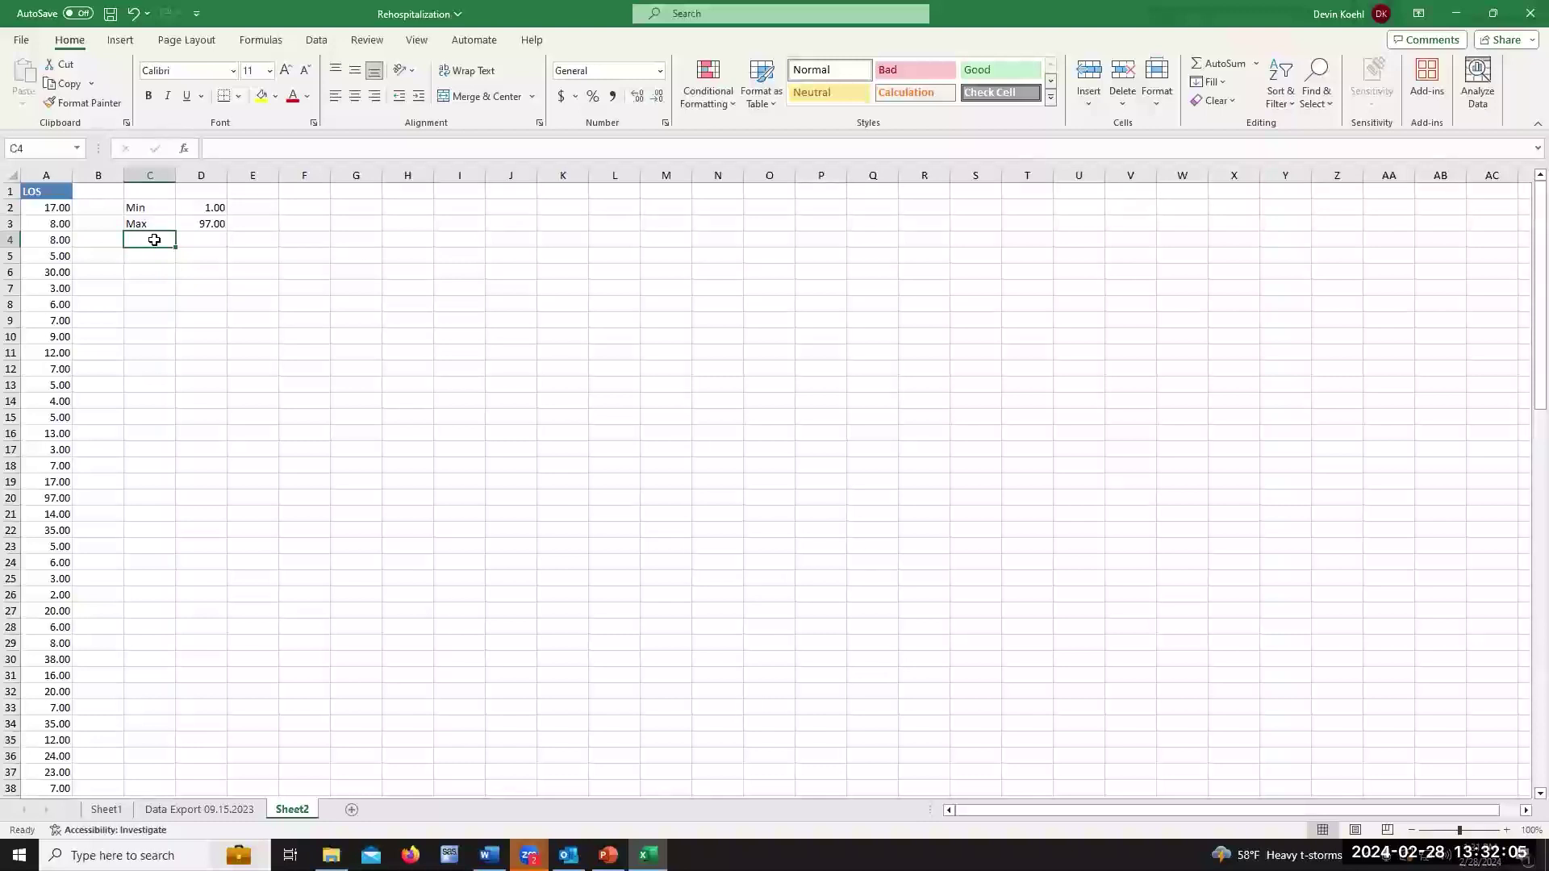
text(Mean)
click(214, 243)
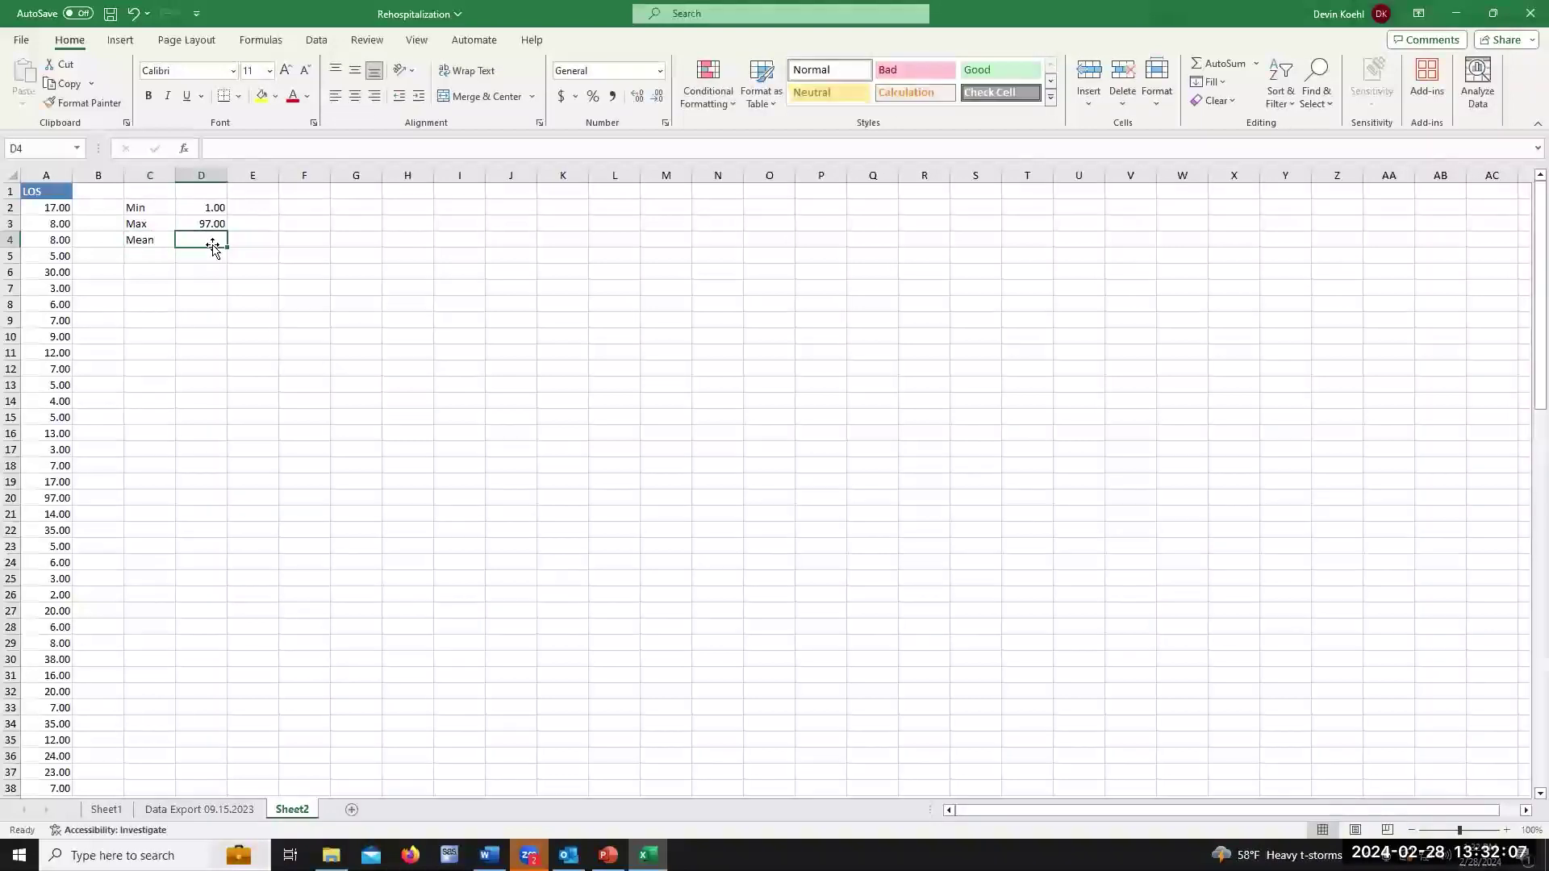
text(=AVERAGE)
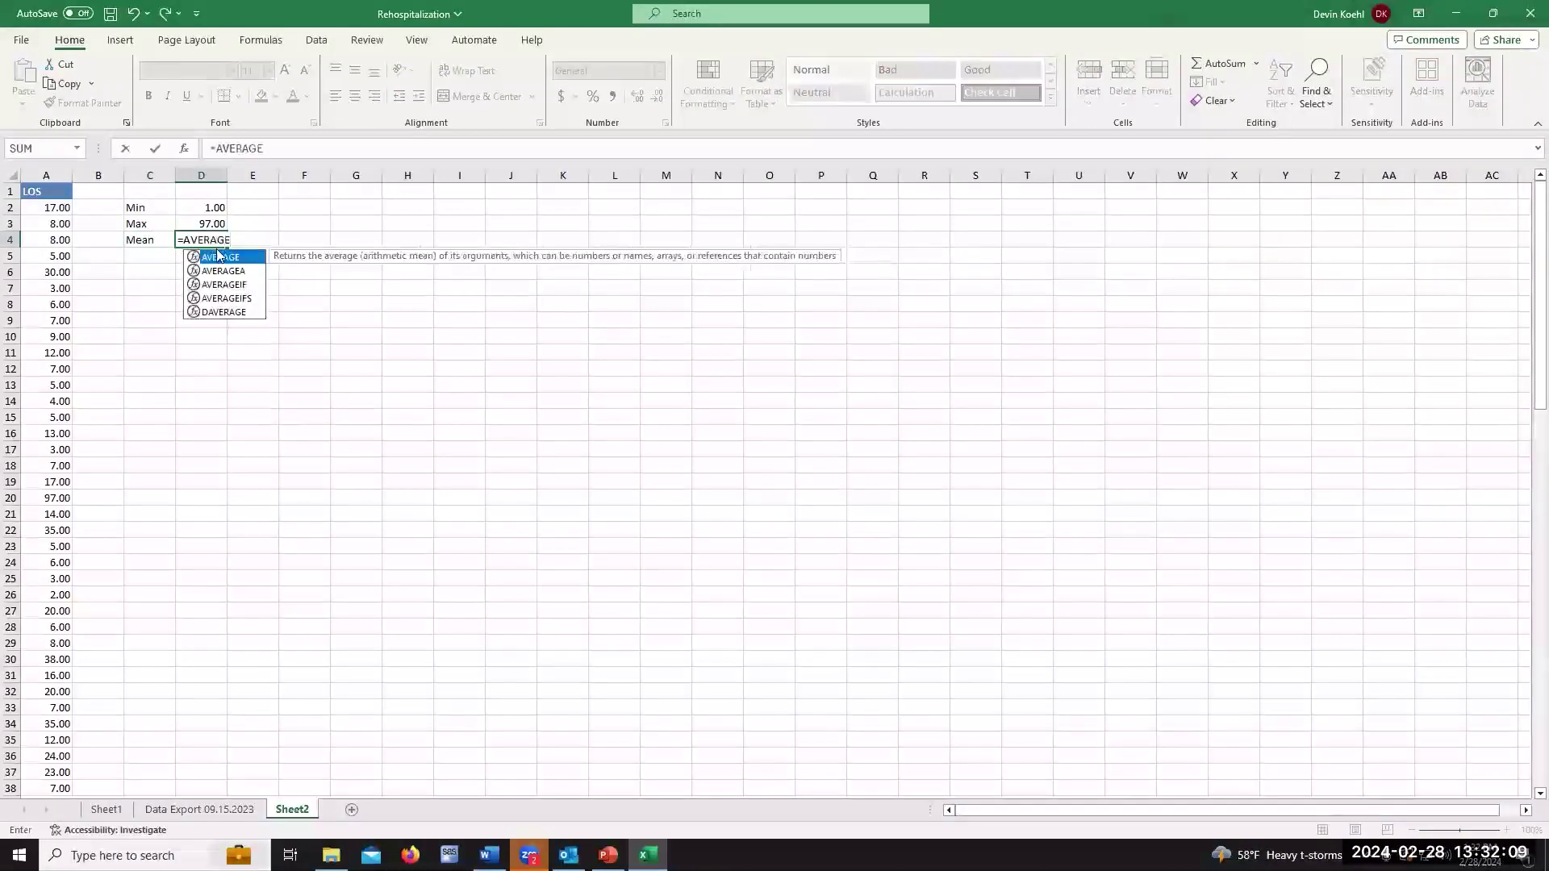
text((A2:)
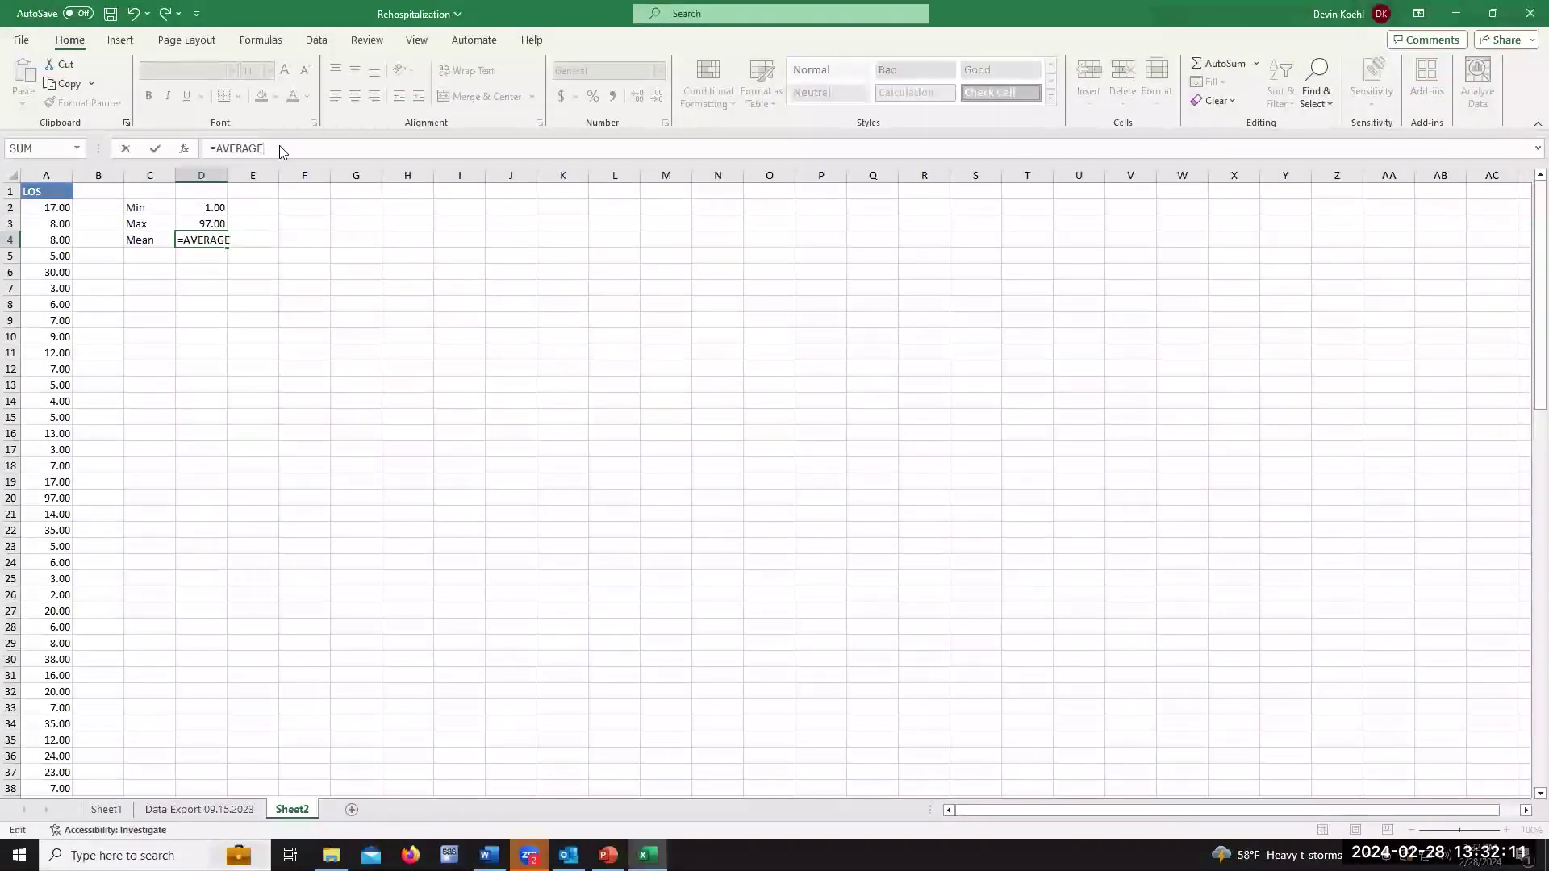
text(A101))
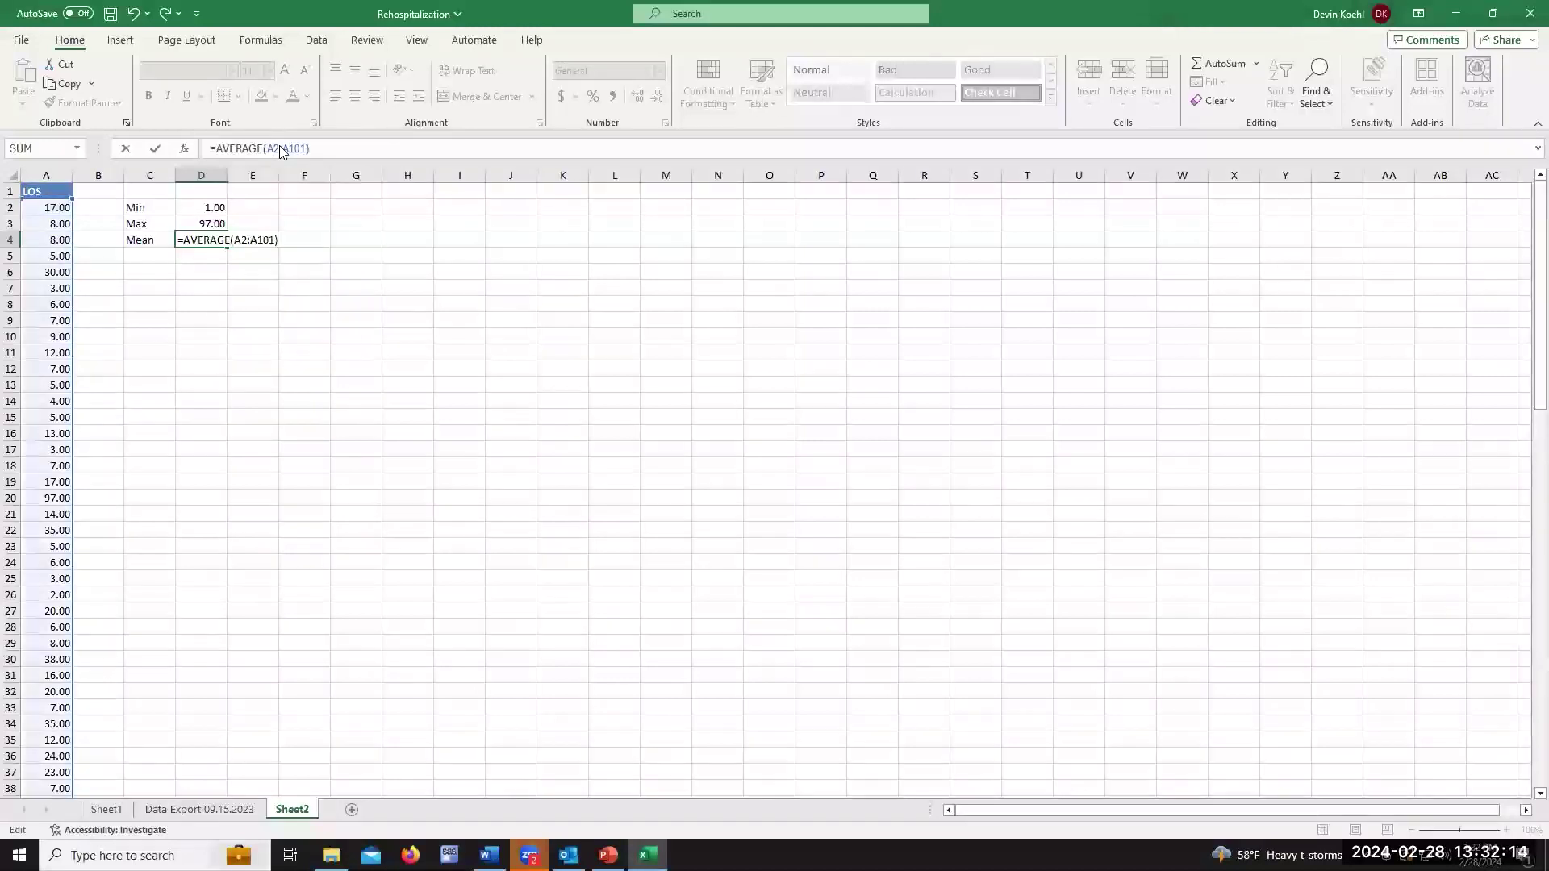
key(Return)
key(Up)
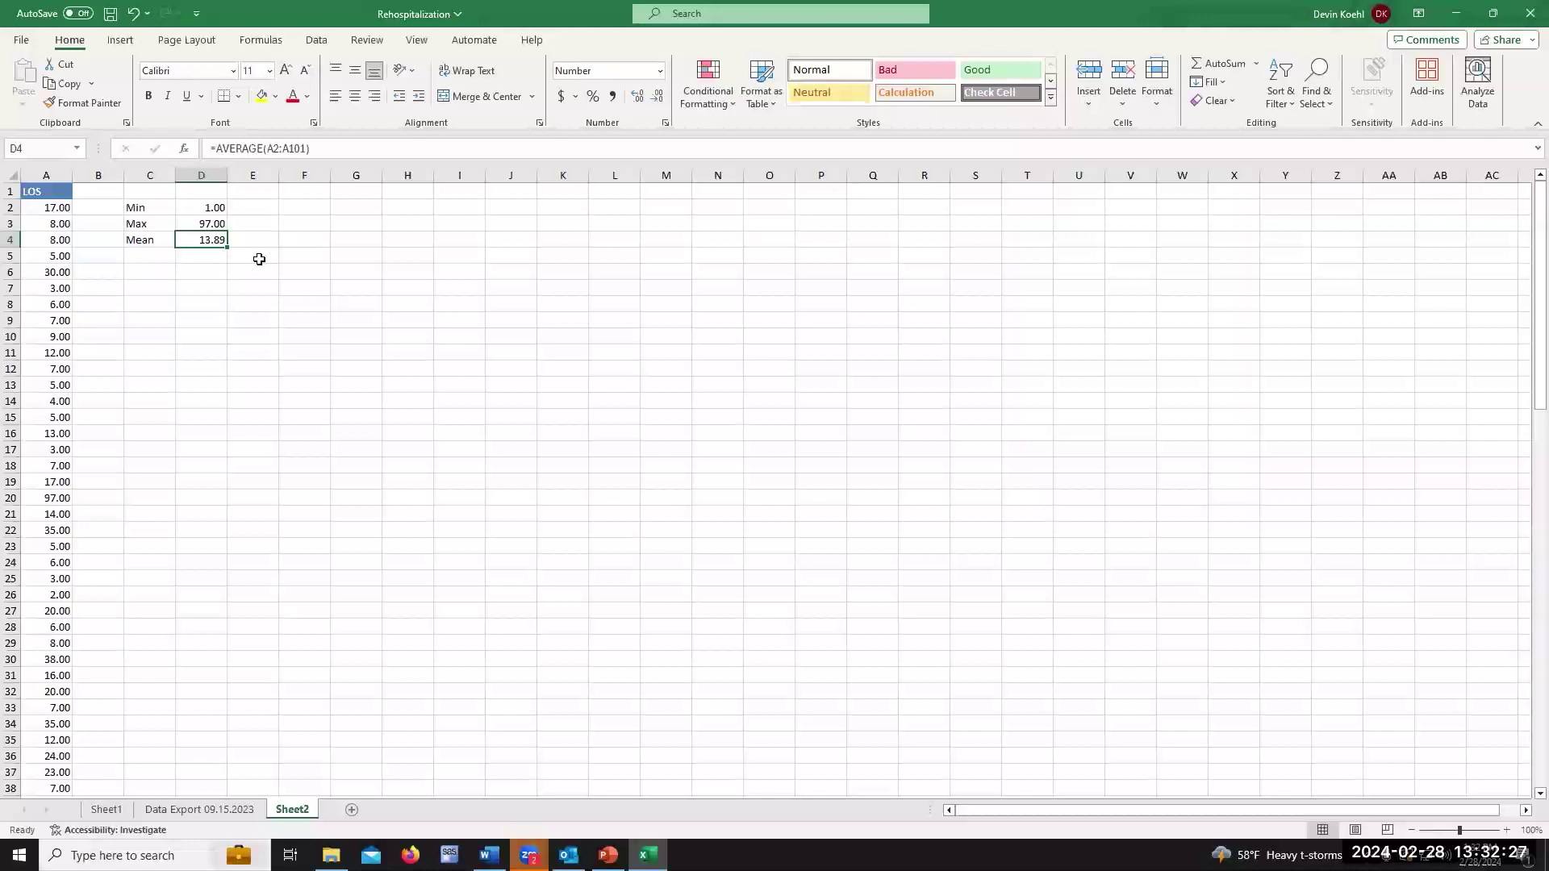
- Return to the Data Export 09.15.2023 sheet and examine the histogram's last bar for the longest stays
click(194, 809)
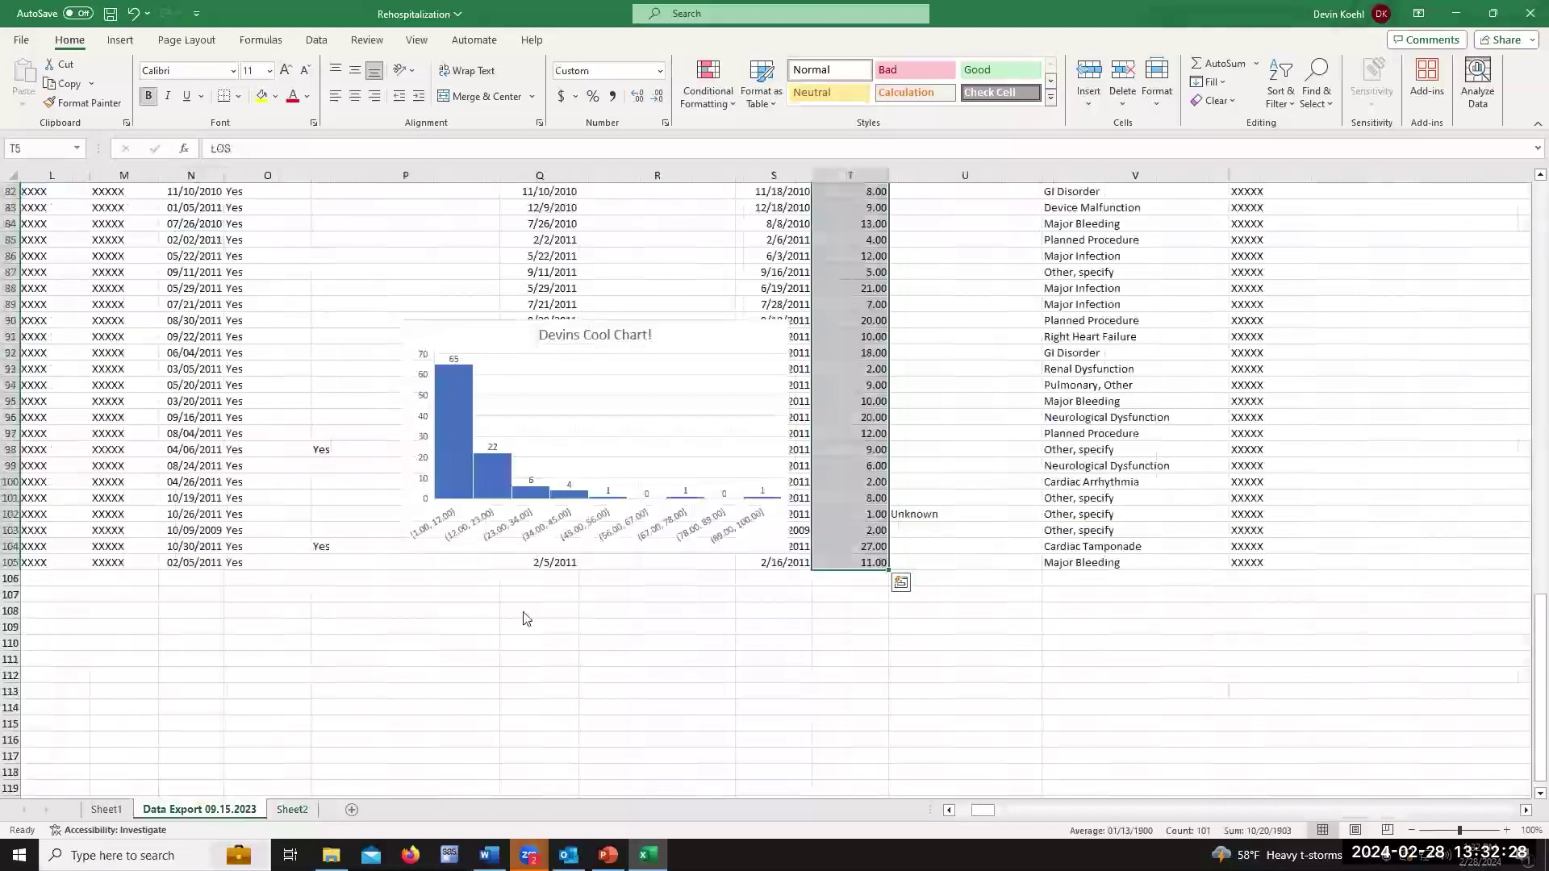
click(585, 361)
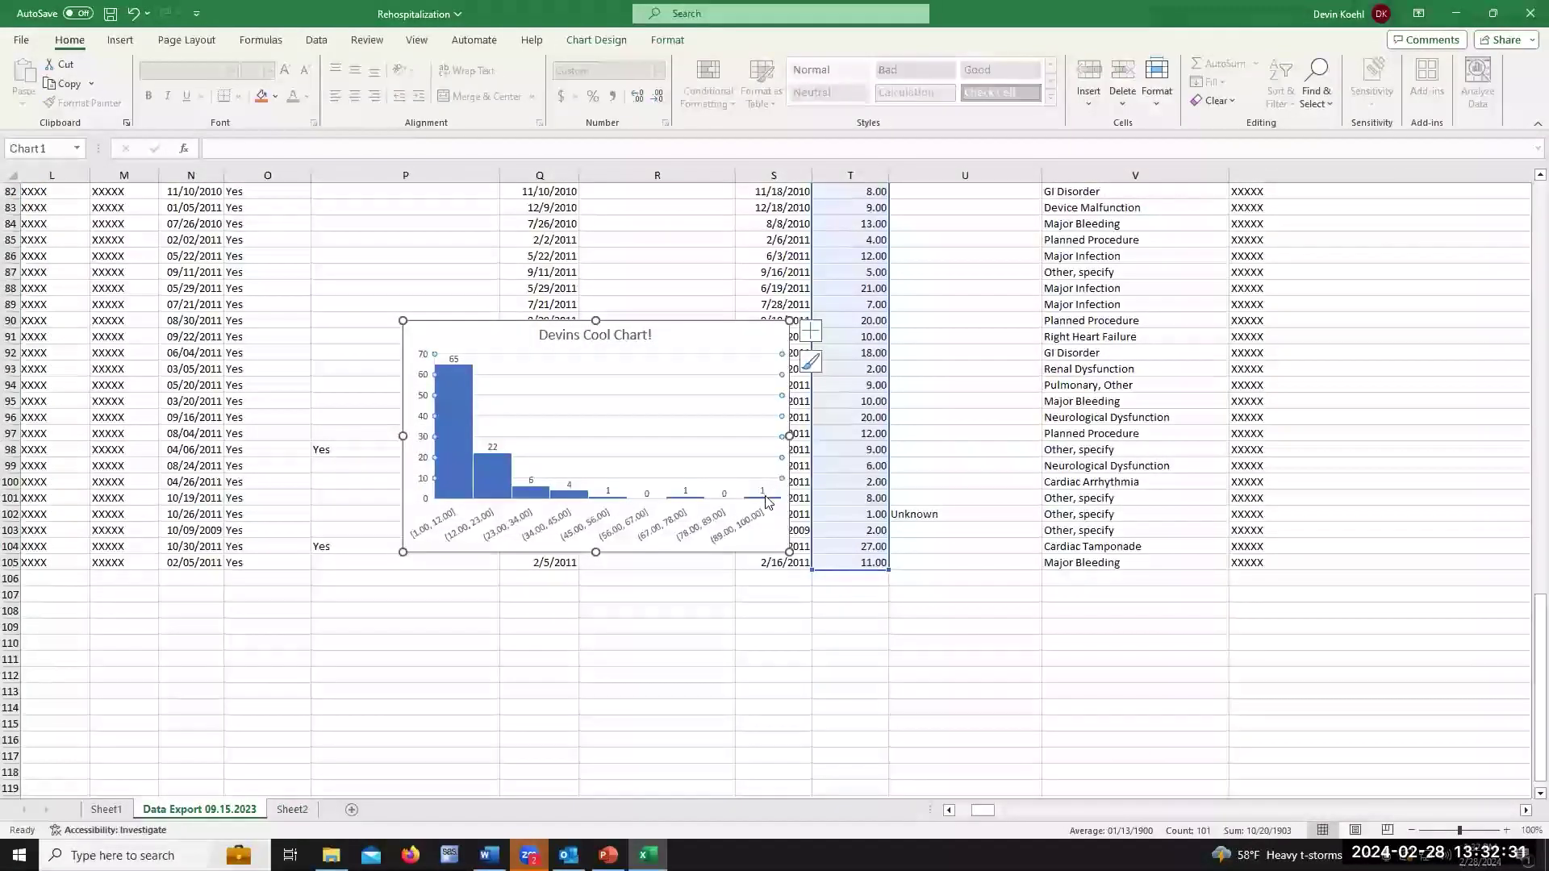
mouse_move(761, 499)
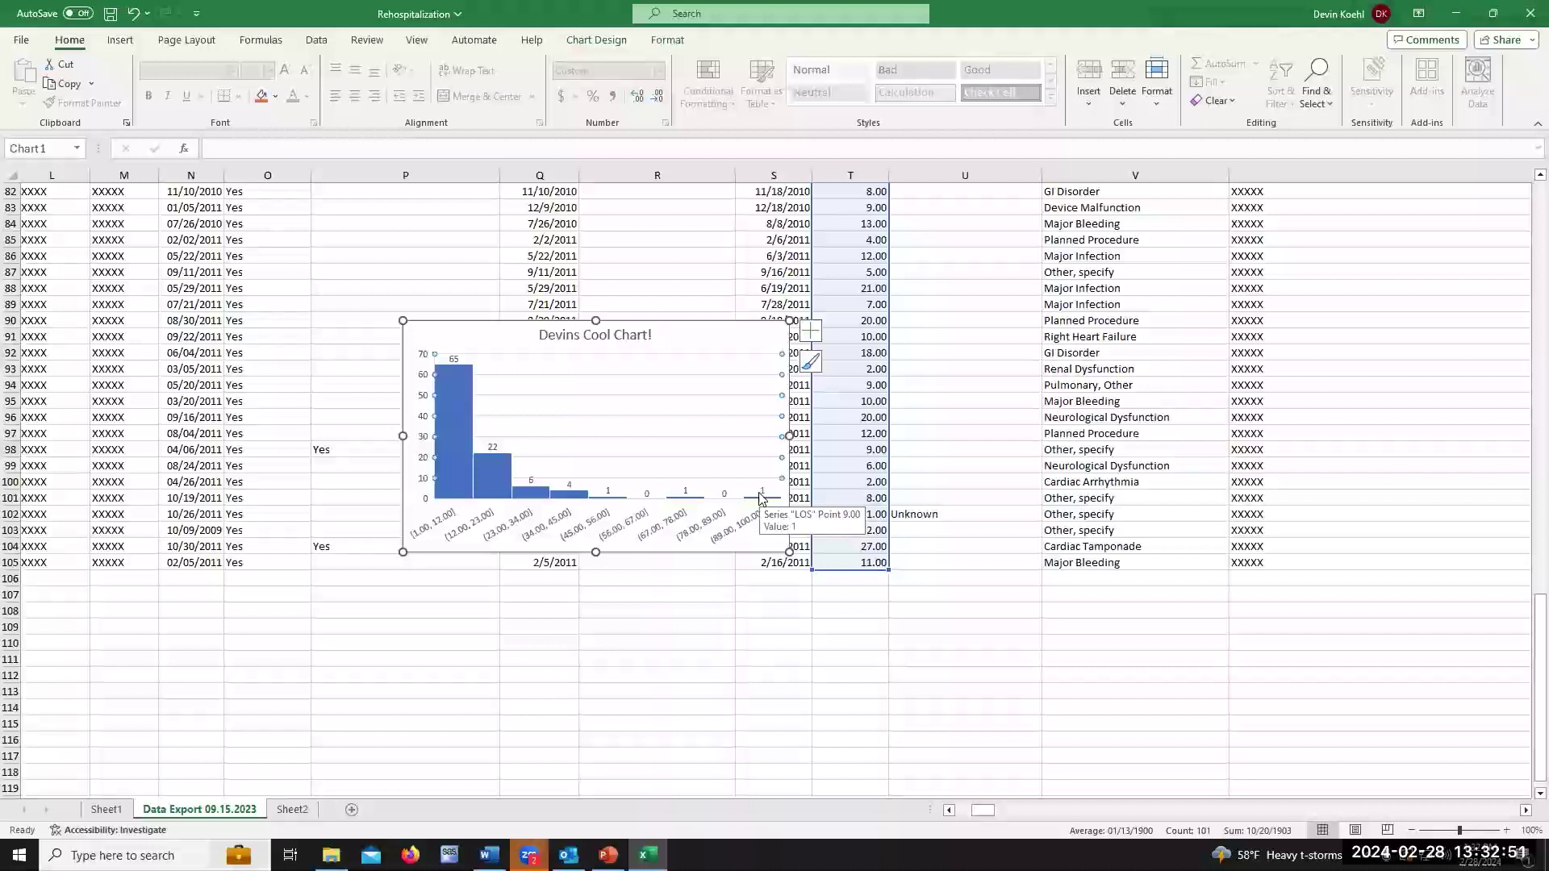
key(Escape)
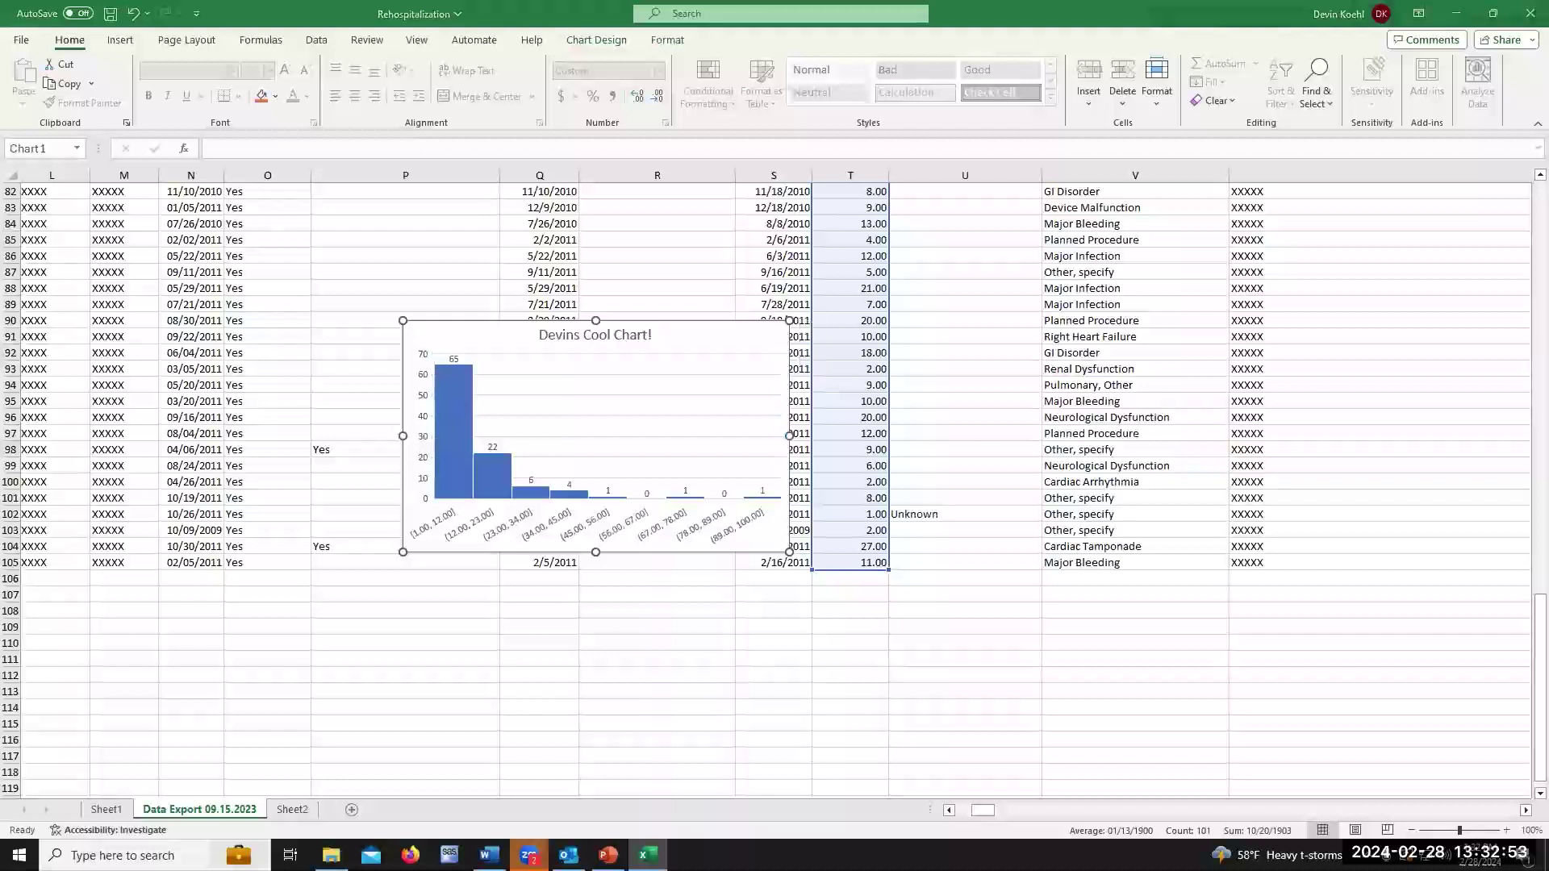